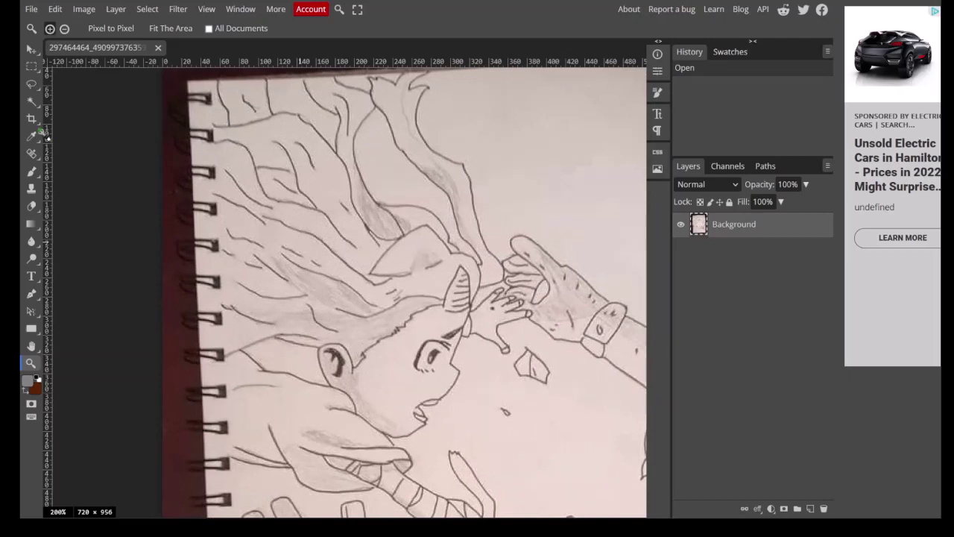
Add a new empty layer, and select all the hair sections on the Background layer with the Magic Wand.
click(32, 101)
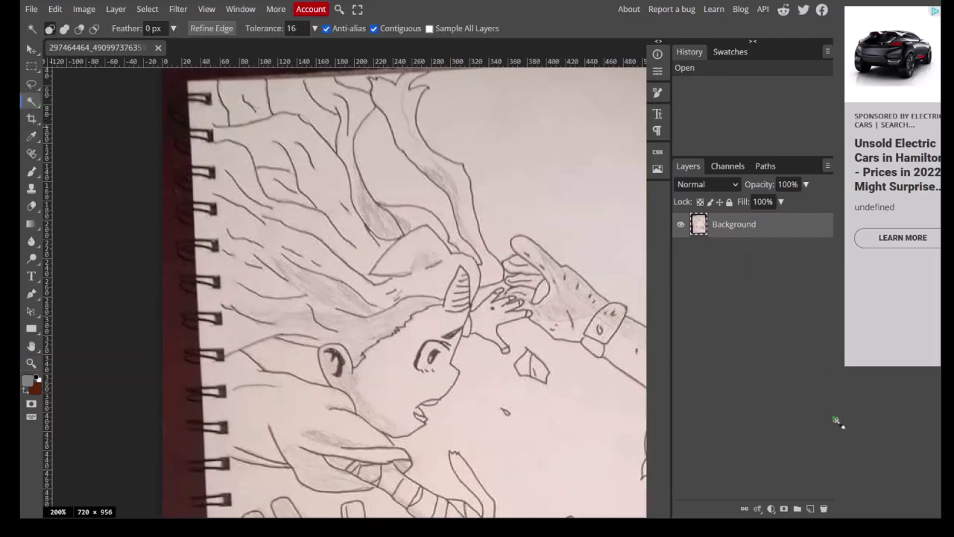
click(811, 508)
click(721, 255)
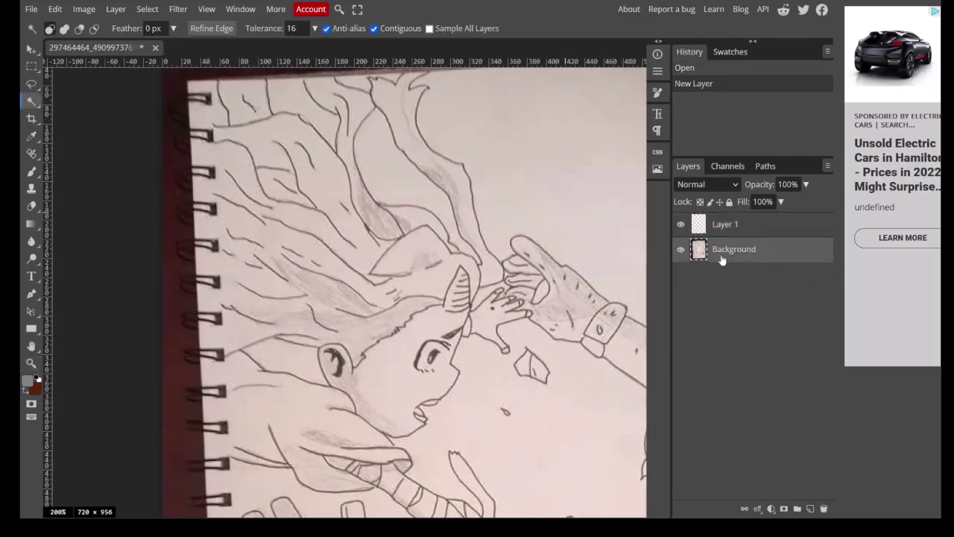
click(461, 182)
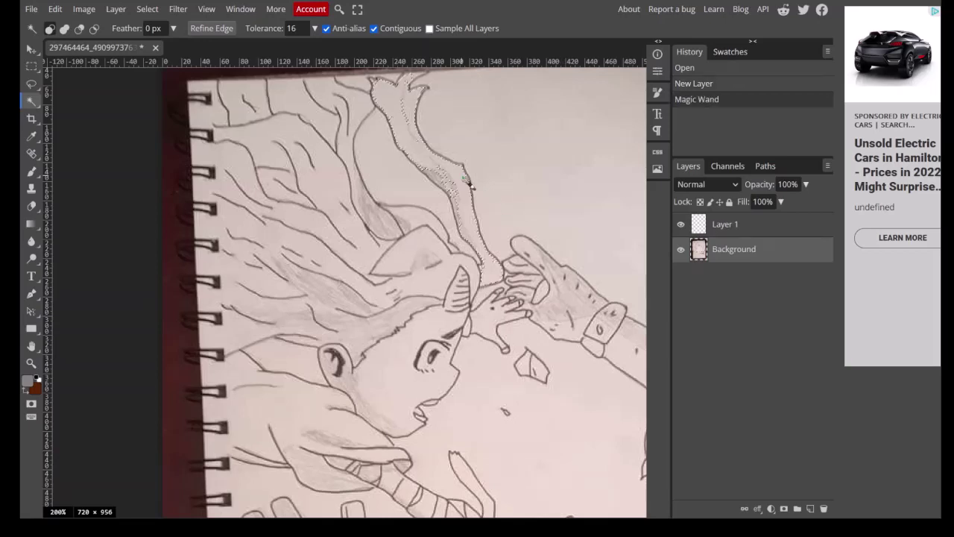
click(373, 117)
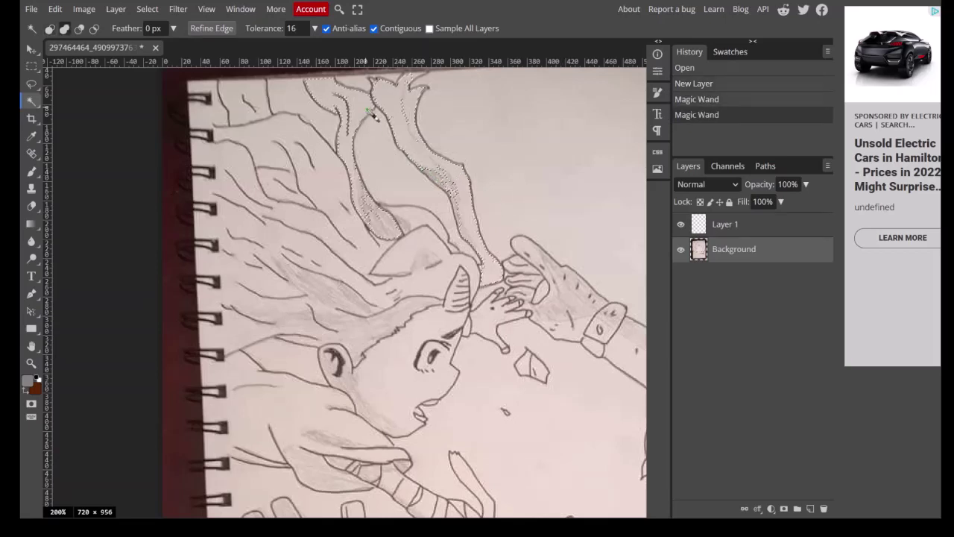
click(425, 215)
click(431, 252)
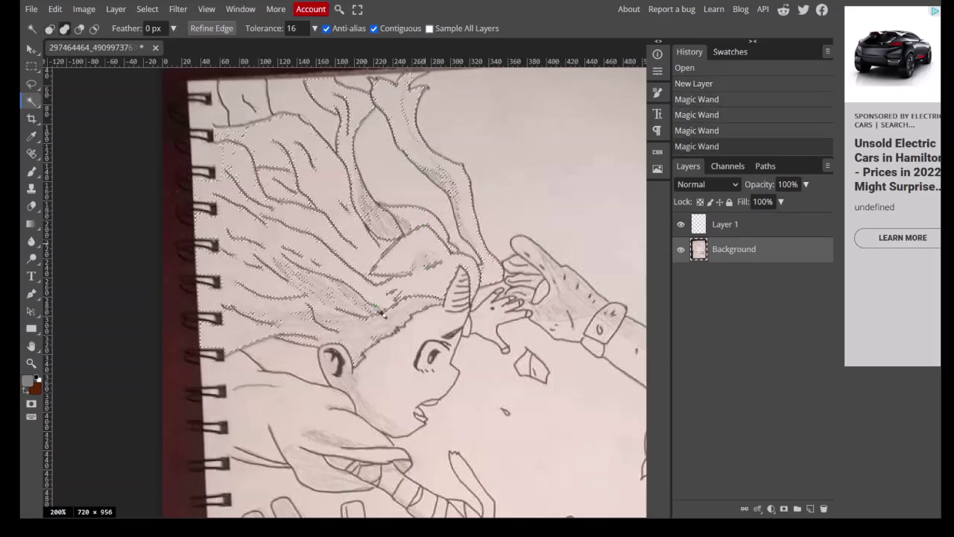
shift+click(244, 127)
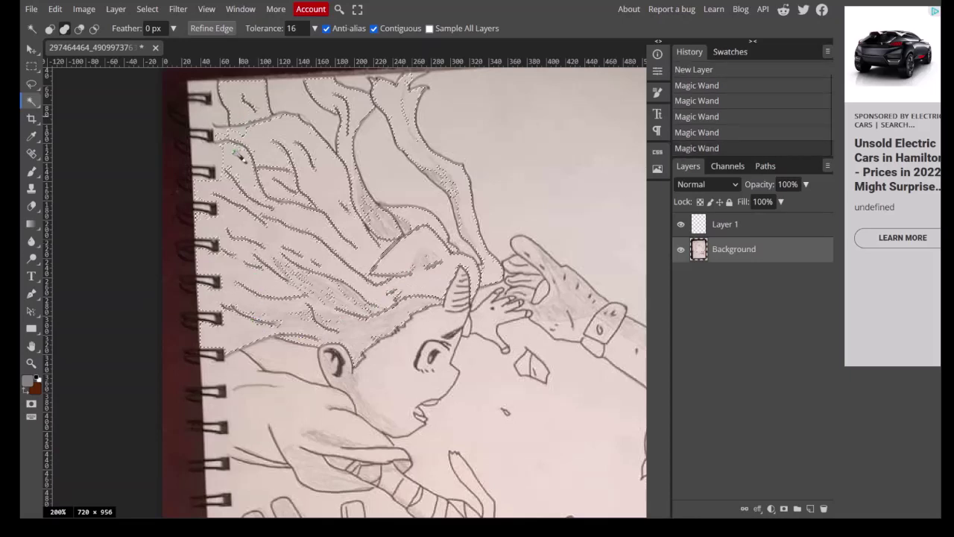
Paint the selected hair grey on Layer 1 with a 210 px brush, clear the selection and reactivate the Background layer.
click(742, 230)
click(31, 171)
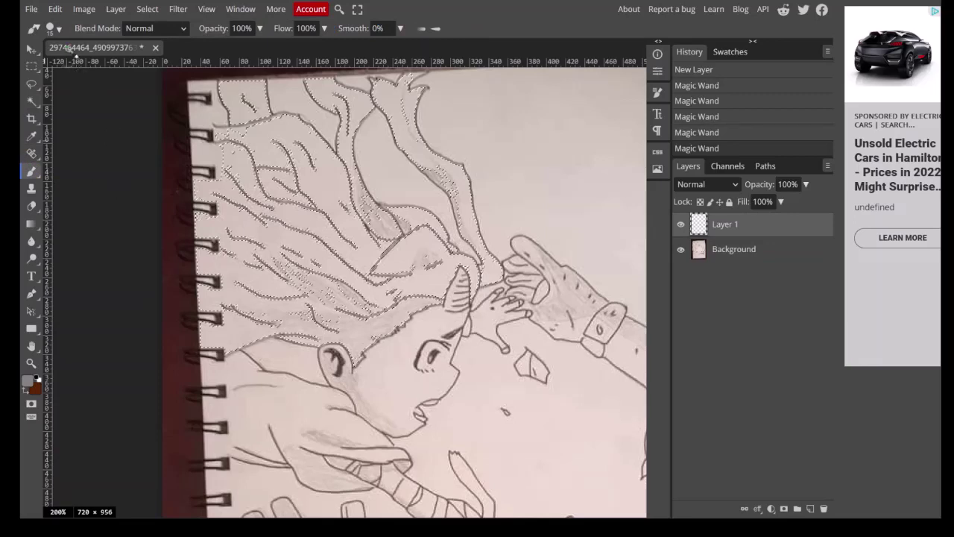
click(50, 29)
drag(131, 61, 164, 61)
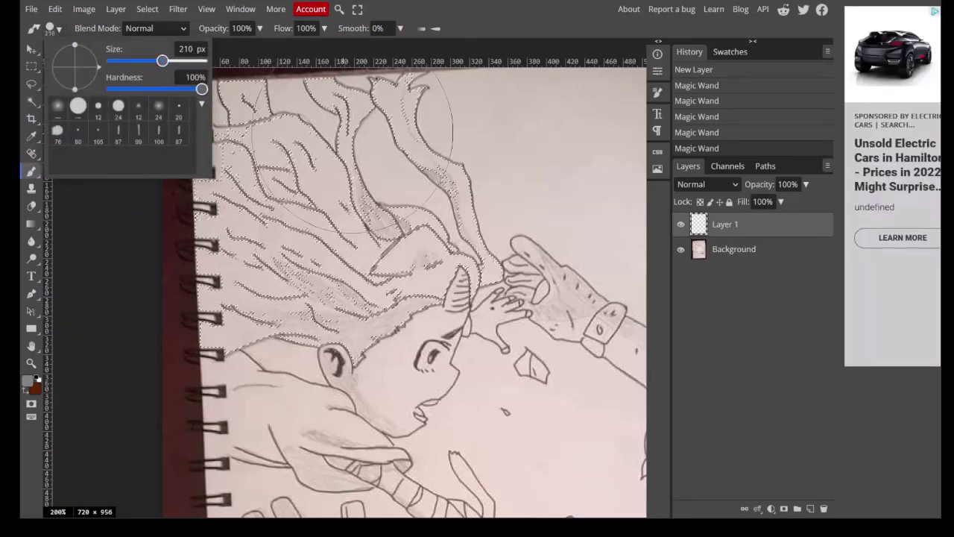
mouse_move(246, 120)
mouse_down()
mouse_move(321, 298)
mouse_move(448, 224)
mouse_up()
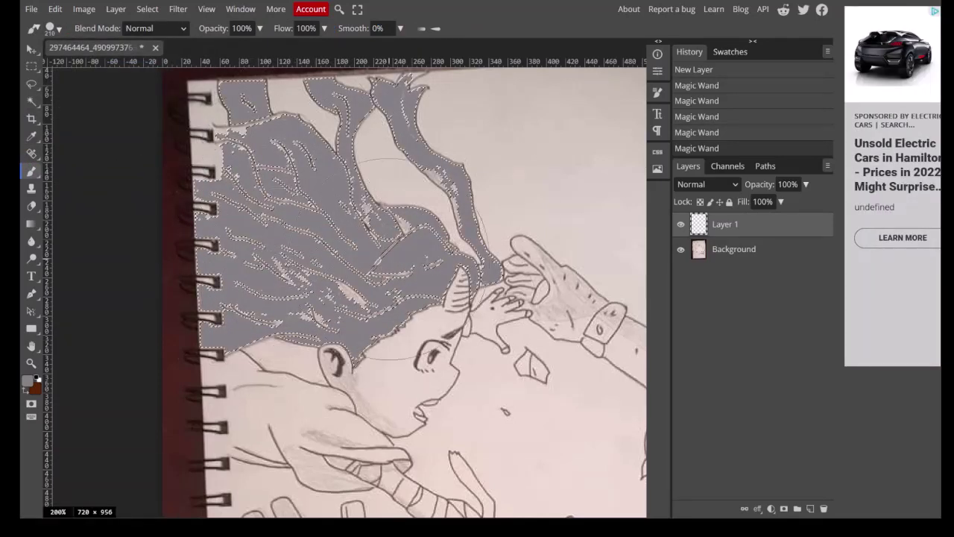
drag(439, 310, 466, 272)
key(ctrl+d)
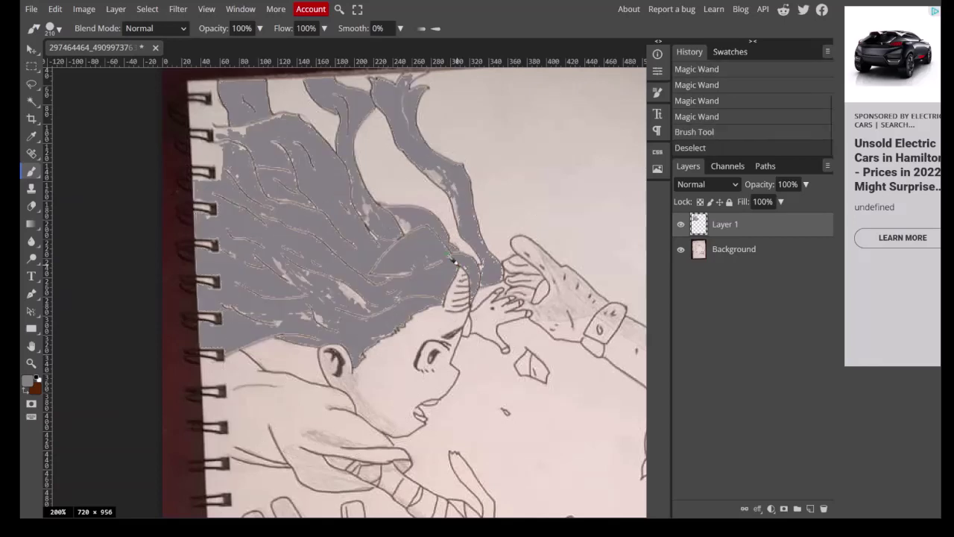
click(734, 250)
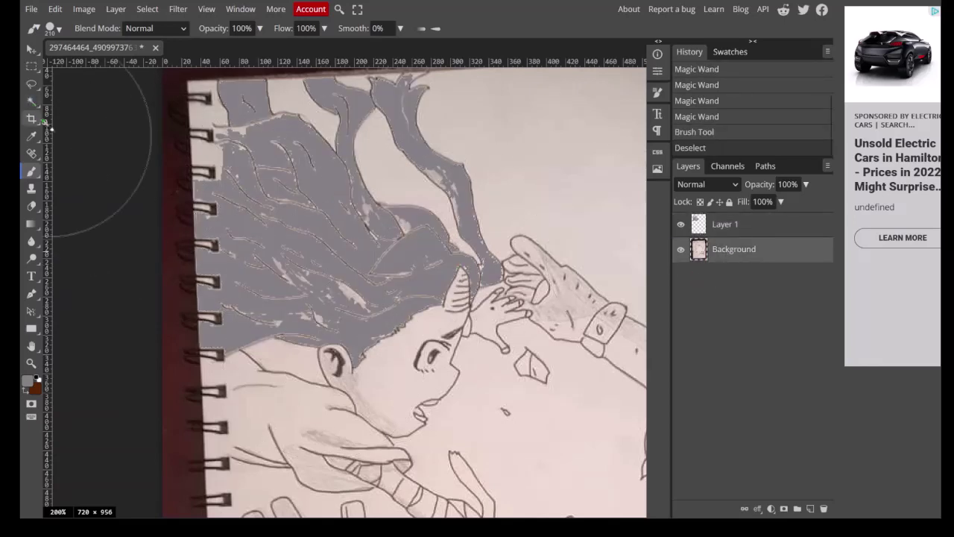
click(31, 101)
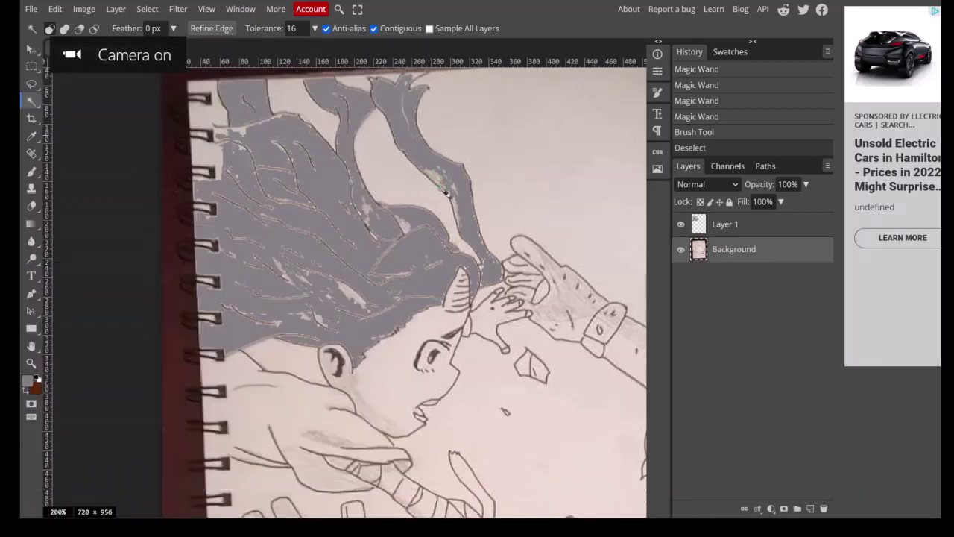
click(437, 180)
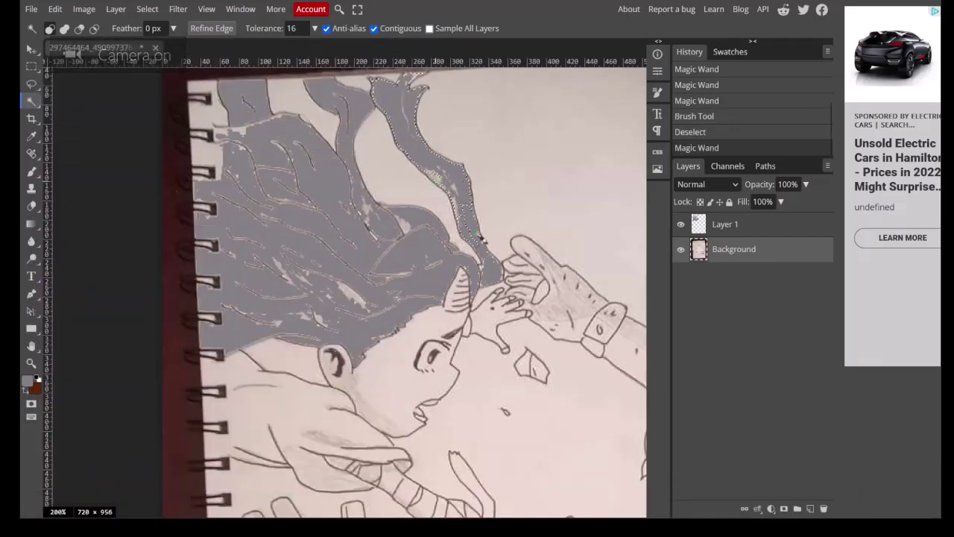
key(shift)
shift+click(413, 235)
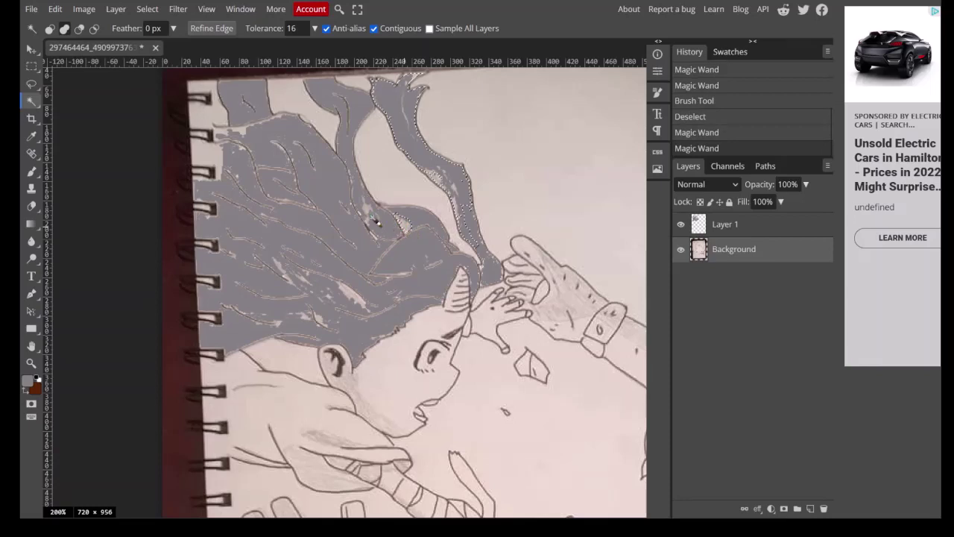
shift+click(375, 217)
shift+click(356, 302)
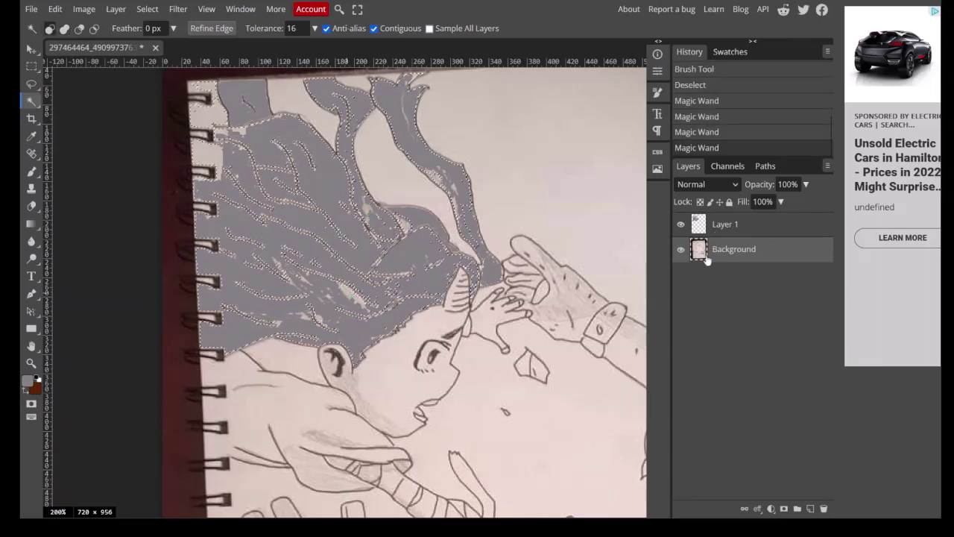
key(ctrl+d)
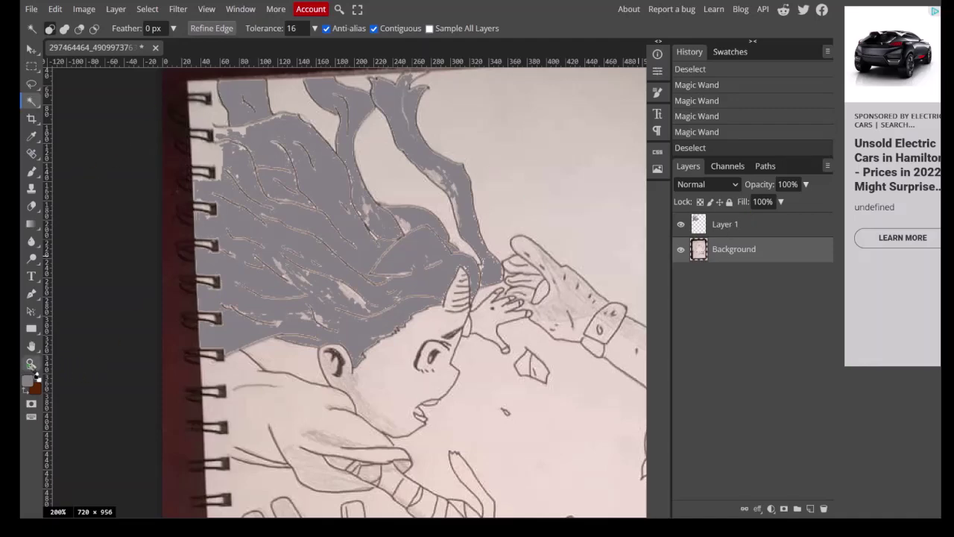
Outline the unpainted shading patch along the inner edge of the long upper hair strand with the Magnetic Lasso.
click(31, 363)
click(424, 226)
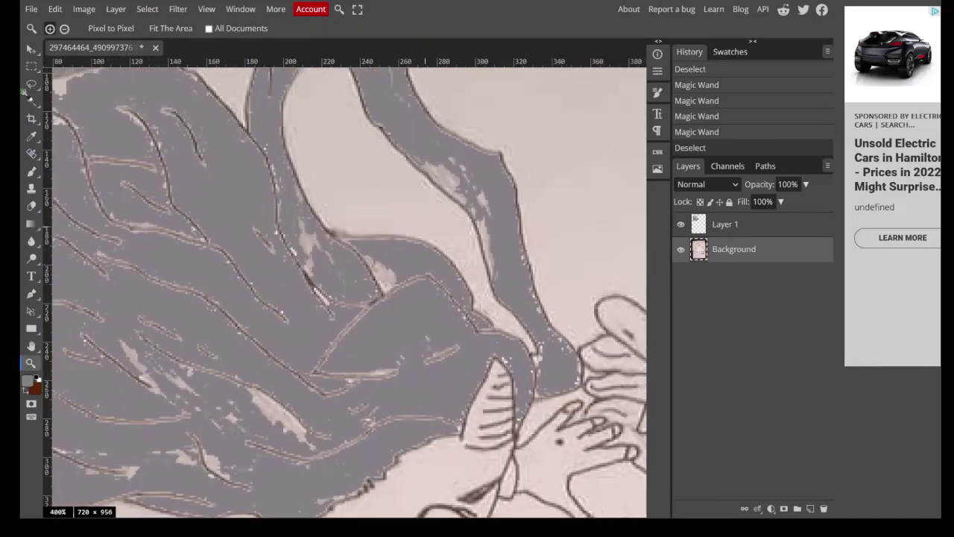
right_click(31, 84)
click(75, 120)
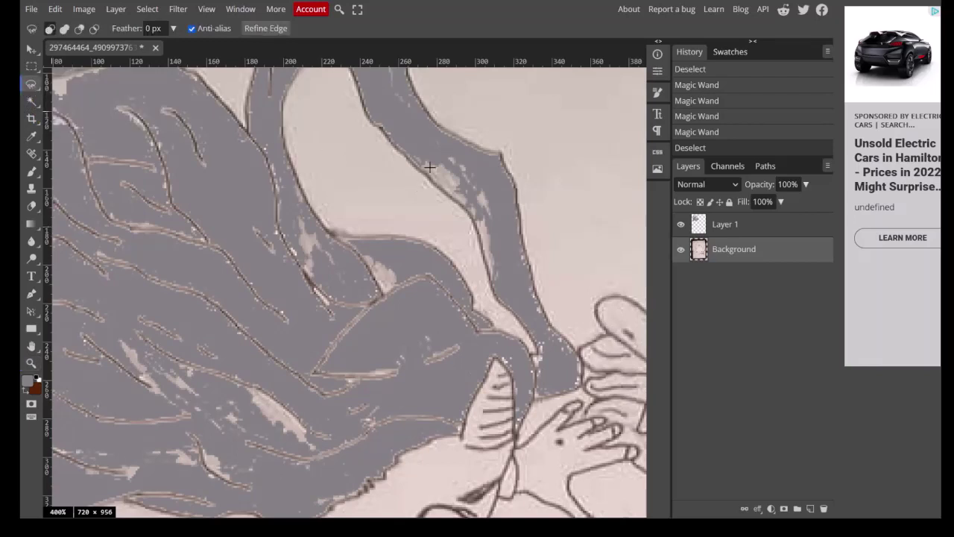
click(452, 193)
drag(418, 164, 420, 161)
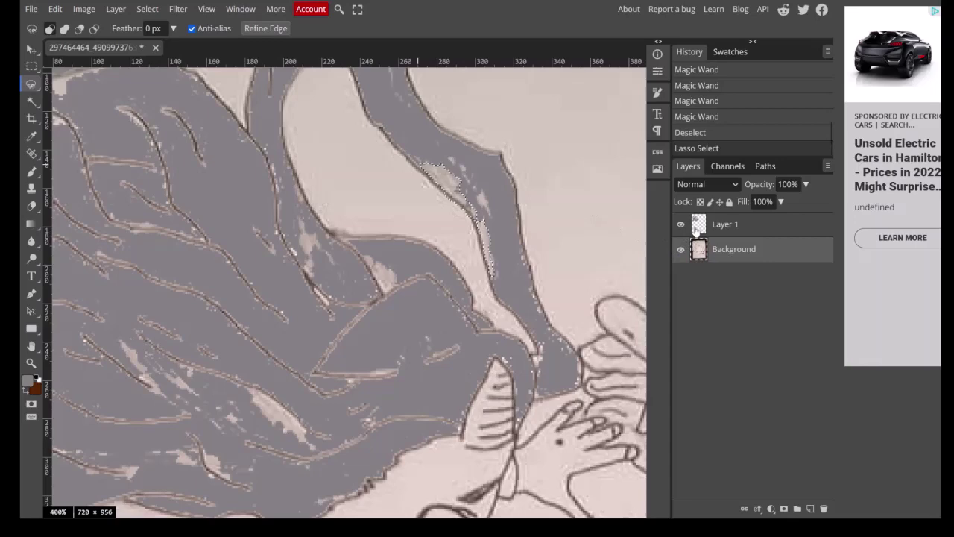
Darken the selected strand patch on the Background layer by setting its brightness to -150.
click(83, 9)
mouse_move(108, 49)
click(248, 49)
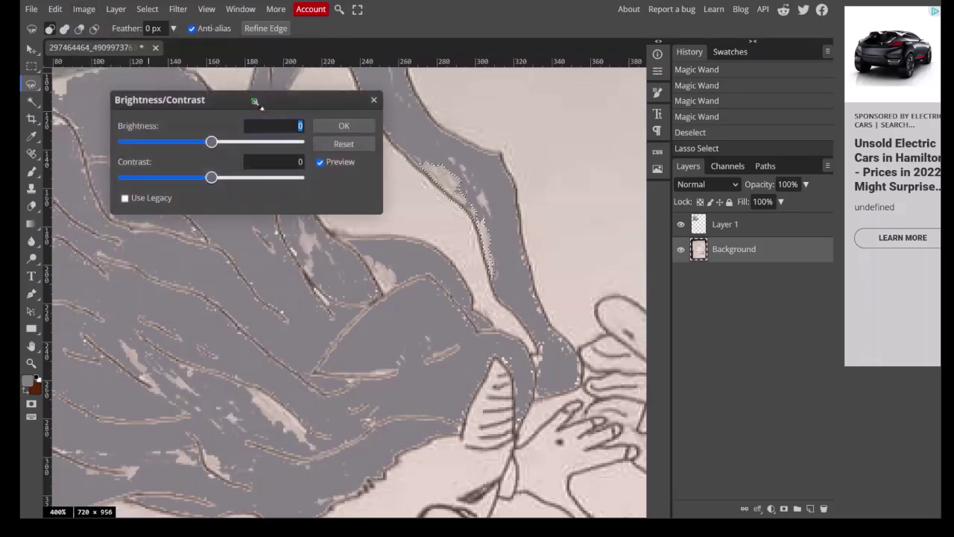
drag(211, 141, 99, 181)
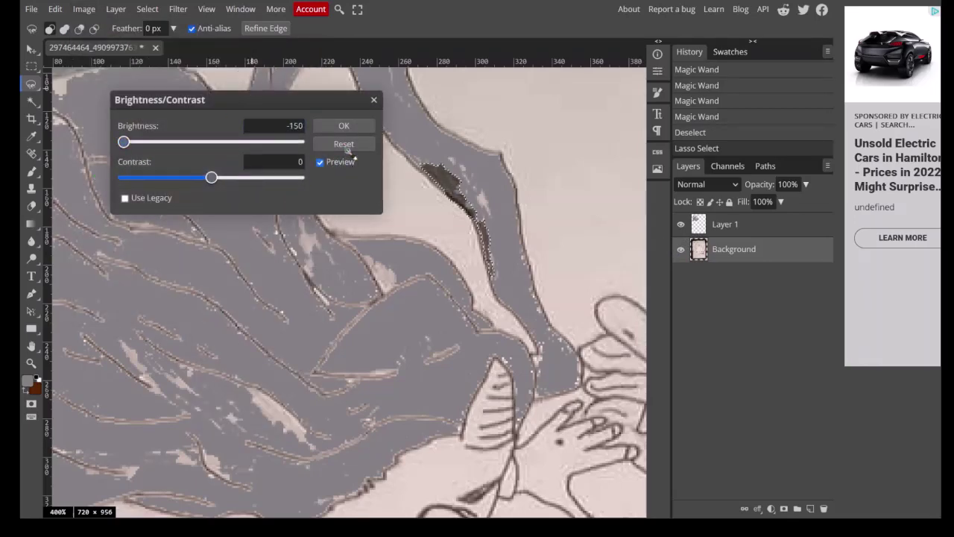
click(344, 127)
click(32, 101)
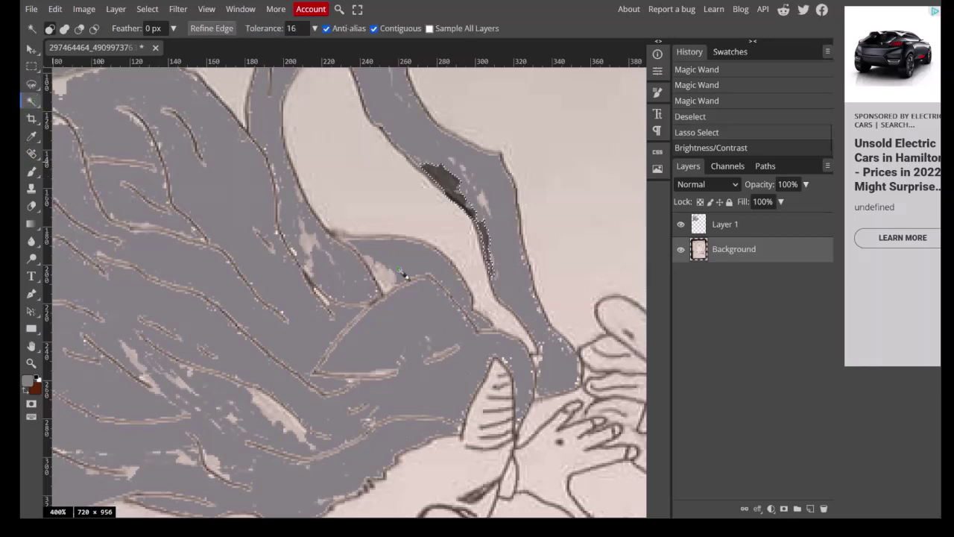
key(ctrl+d)
click(395, 286)
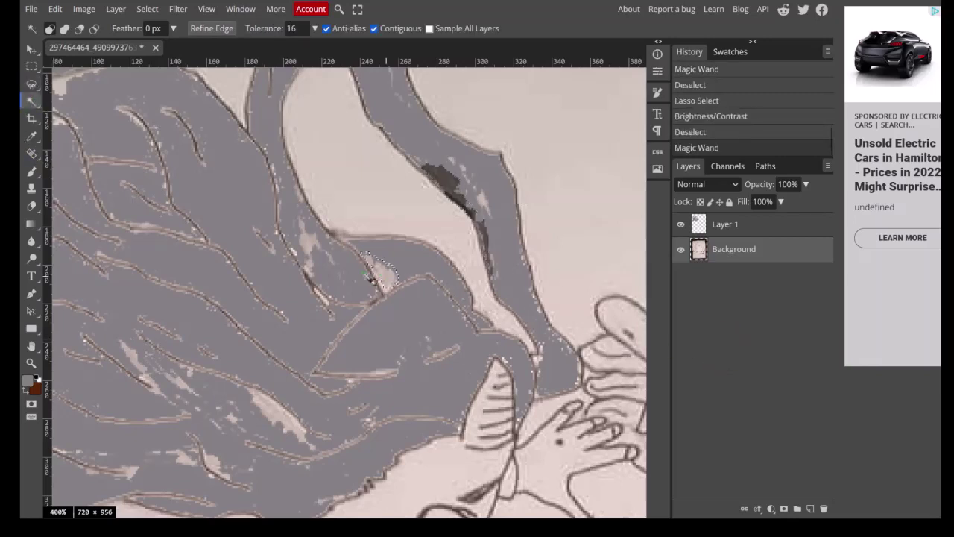
shift+click(315, 249)
key(ctrl+z)
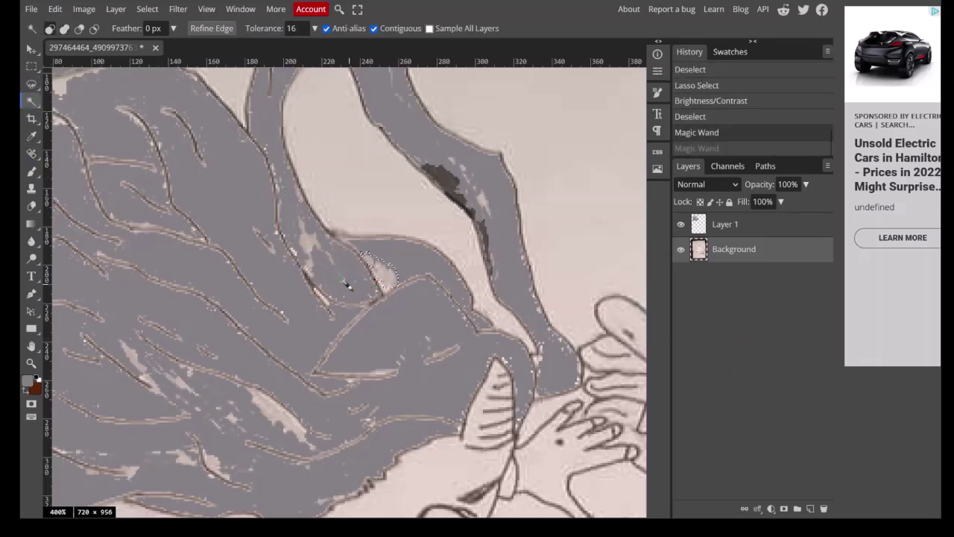
shift+click(281, 427)
key(ctrl+z)
Outline the large pale patch in the hair above the ear with the Magnetic Lasso, set its brightness to -150 and deselect.
click(31, 84)
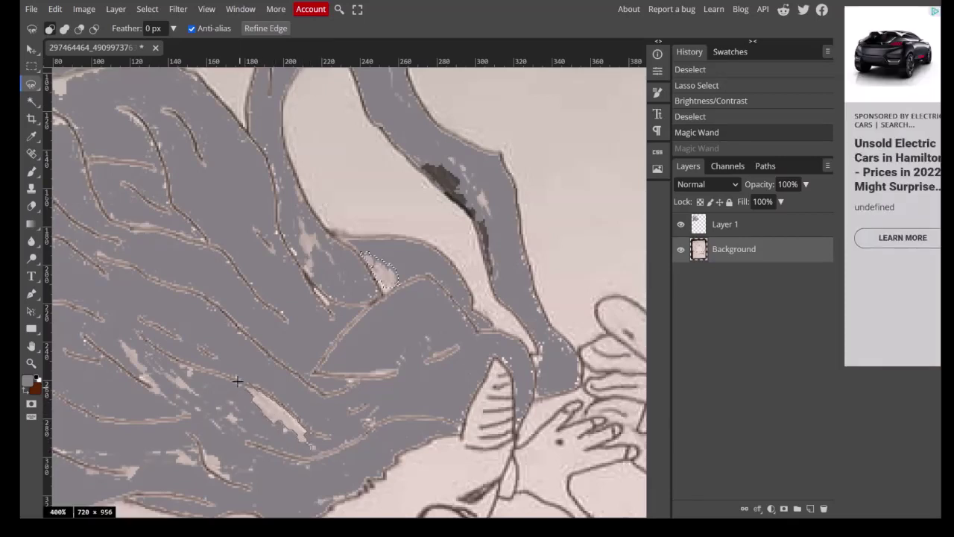
drag(239, 382, 233, 375)
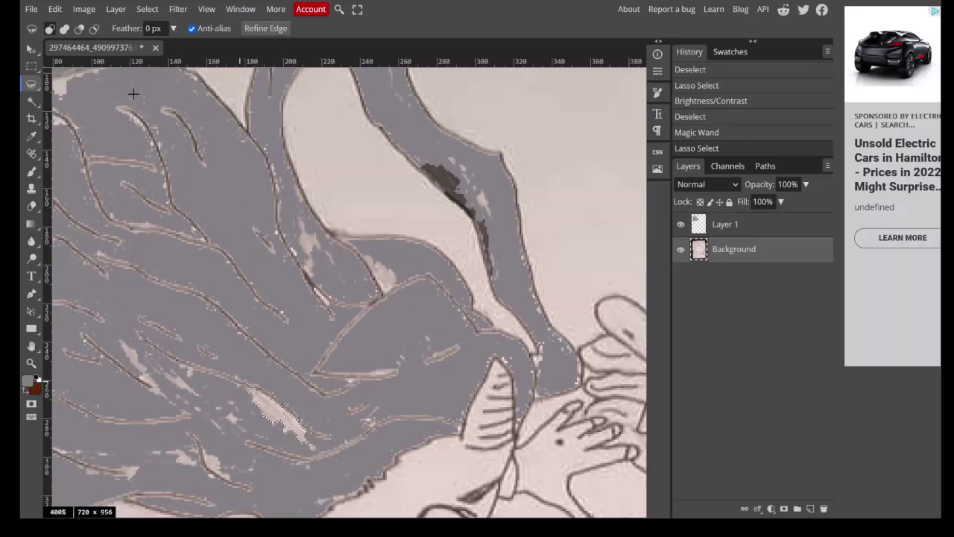
click(84, 9)
mouse_move(127, 50)
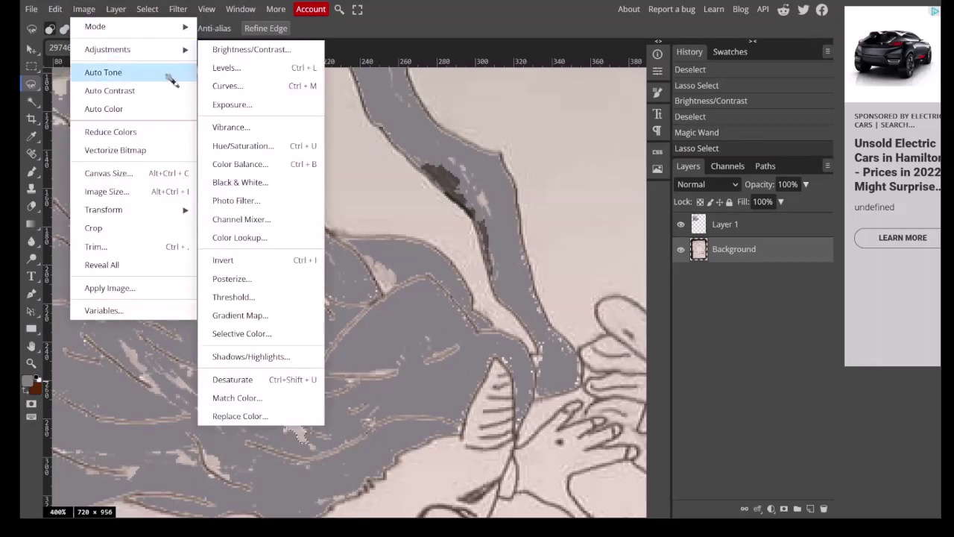
click(286, 51)
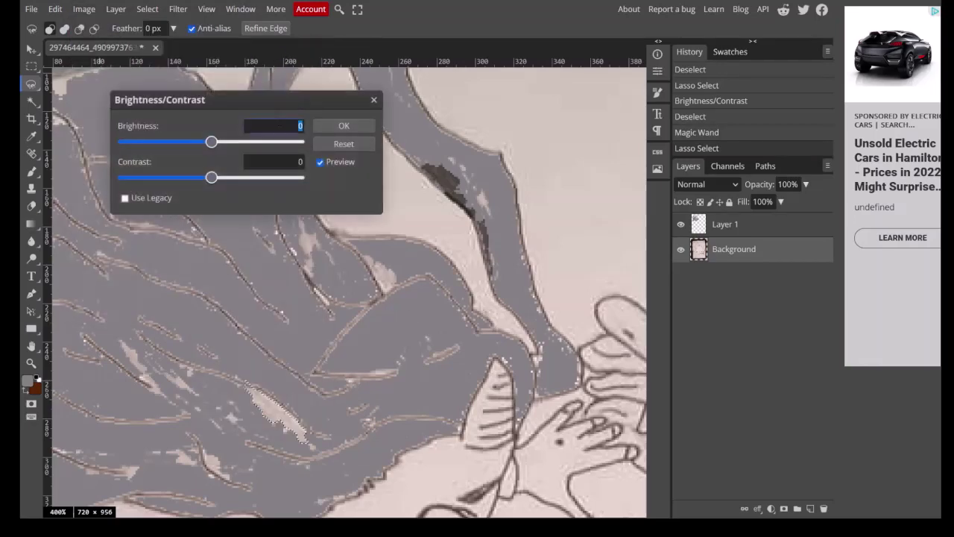
drag(213, 141, 94, 182)
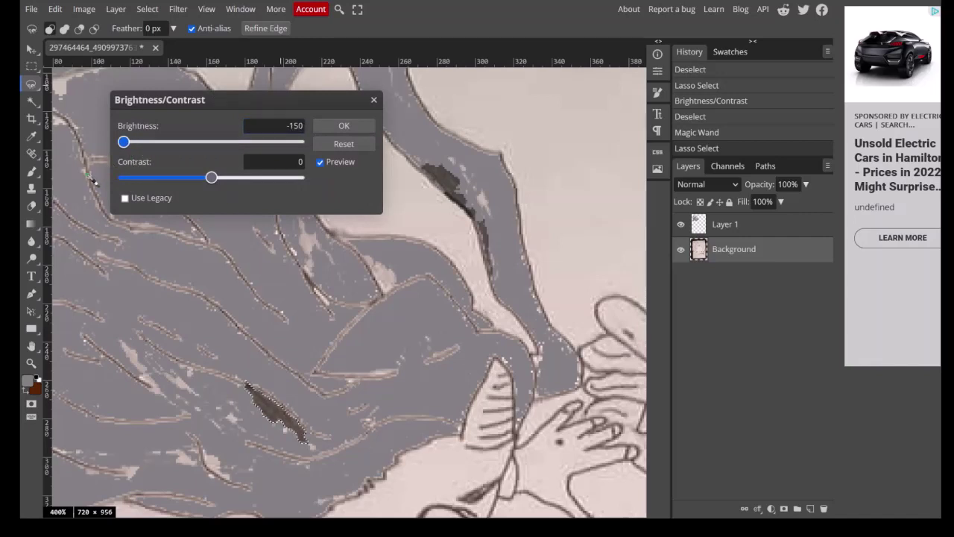
click(344, 126)
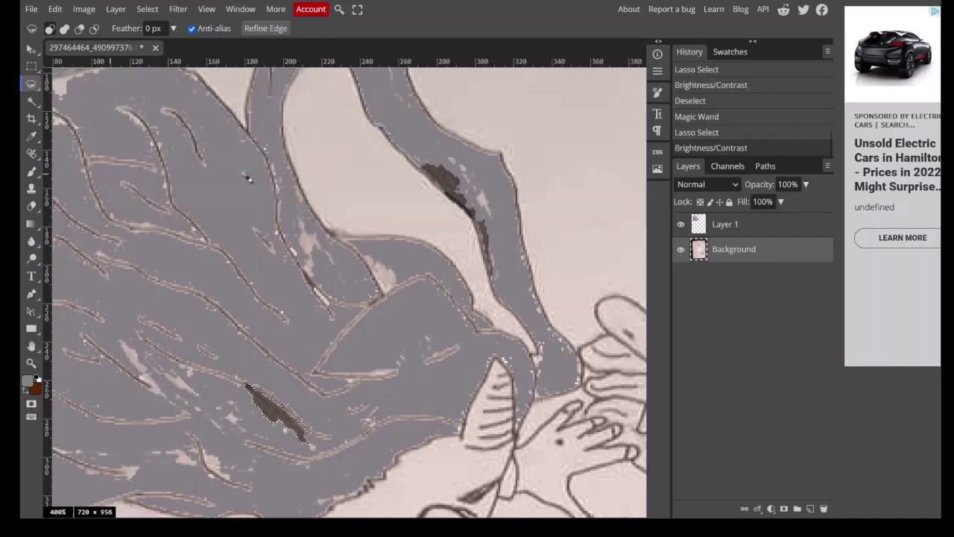
key(ctrl+d)
Outline three pale hair patches with the freehand Lasso as one selection: mid-hair strand, beside the forelock, and the streak next to it.
click(30, 363)
right_click(166, 384)
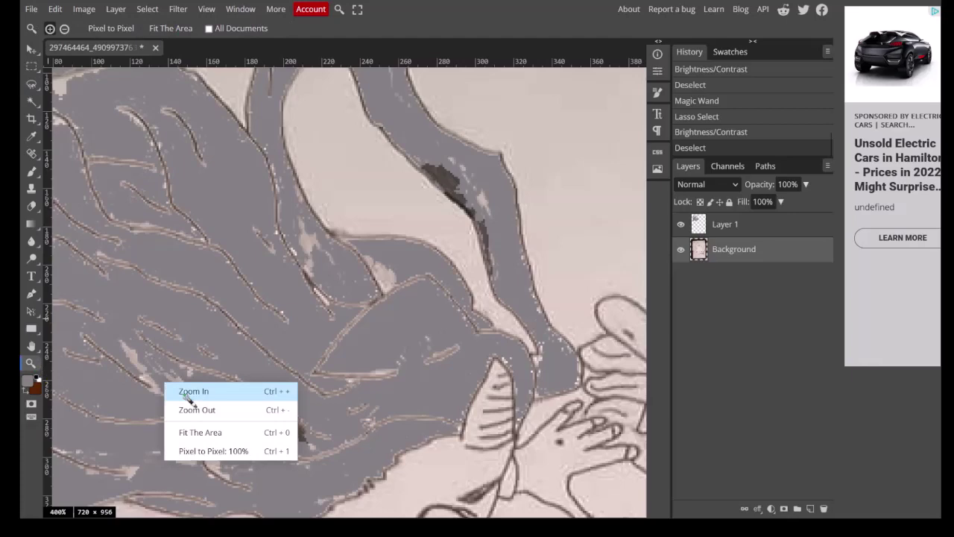
click(202, 433)
click(219, 163)
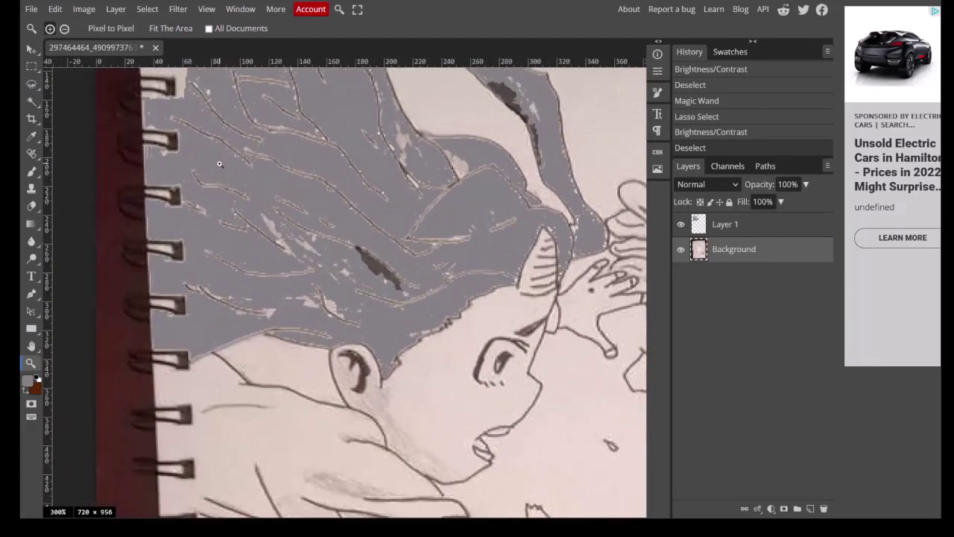
click(219, 163)
click(219, 163)
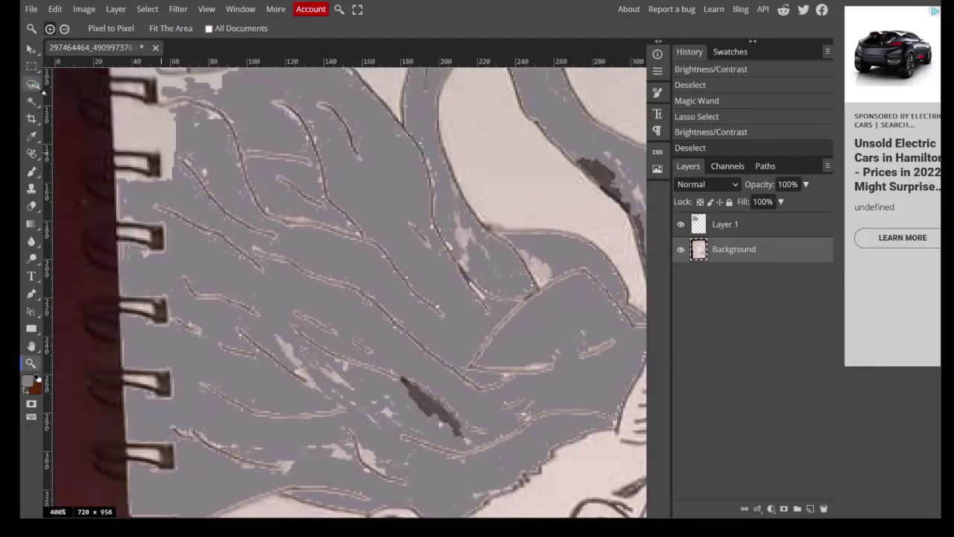
click(31, 84)
right_click(31, 84)
click(80, 85)
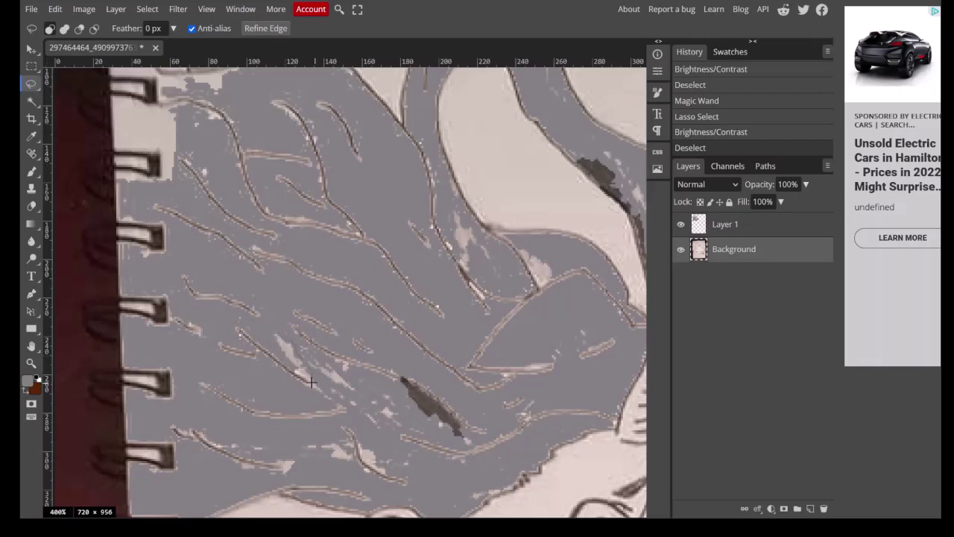
drag(279, 346, 282, 340)
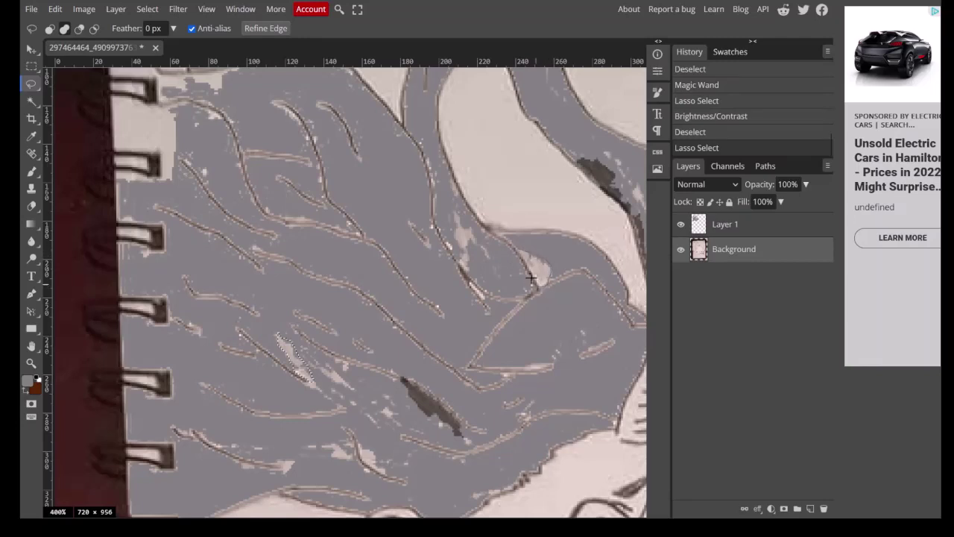
drag(531, 278, 517, 256)
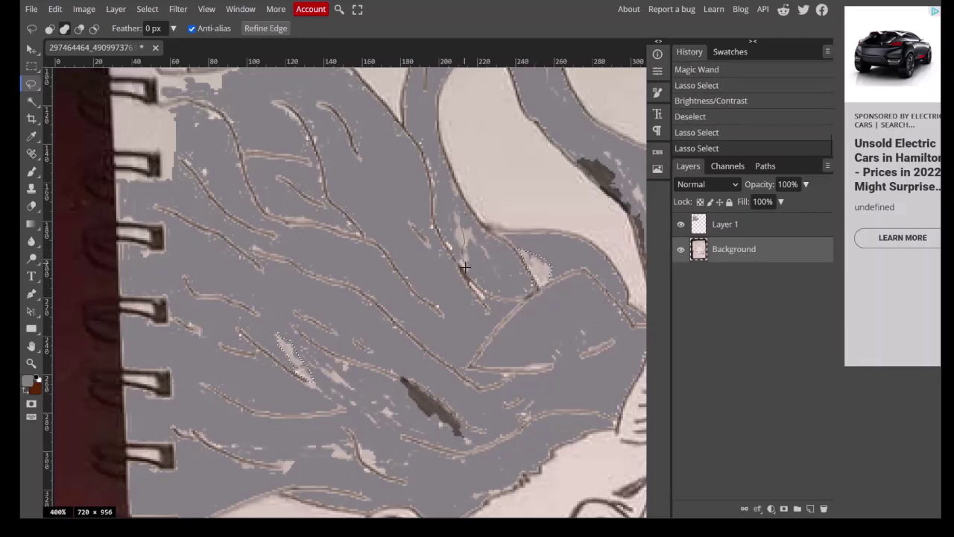
drag(458, 221, 456, 224)
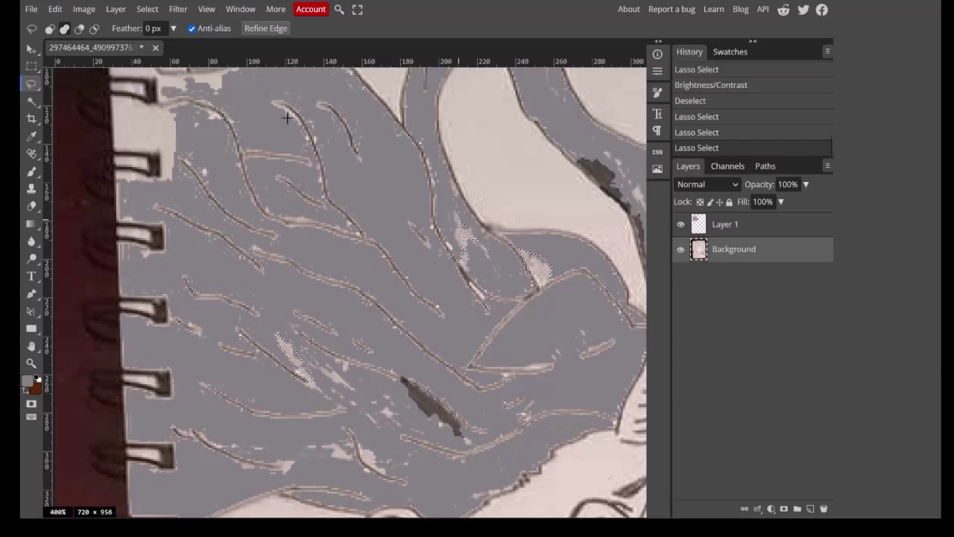
Add the strip on the hair's upper edge and the two small pale patches above the ear to the Lasso selection.
scroll(288, 119, up, 1)
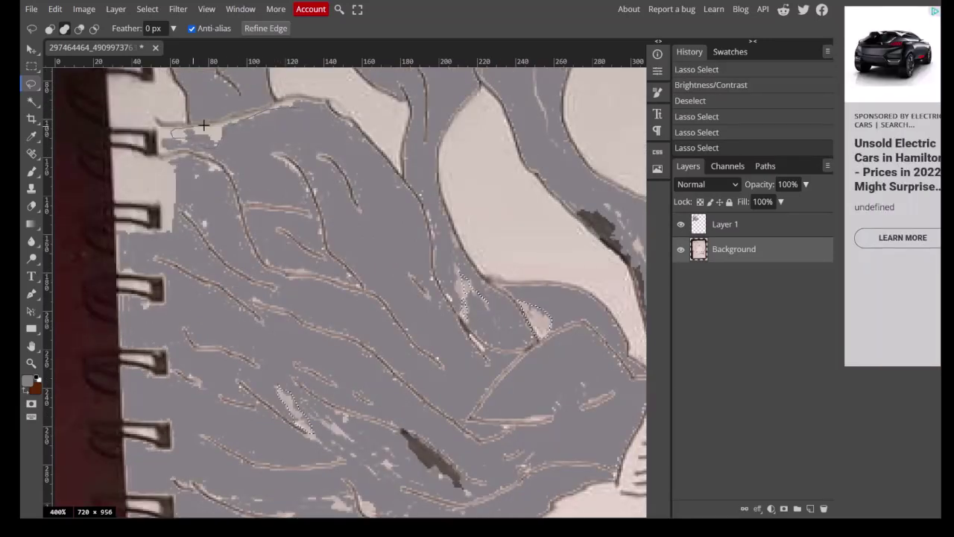
drag(251, 112, 255, 119)
scroll(299, 303, down, 2)
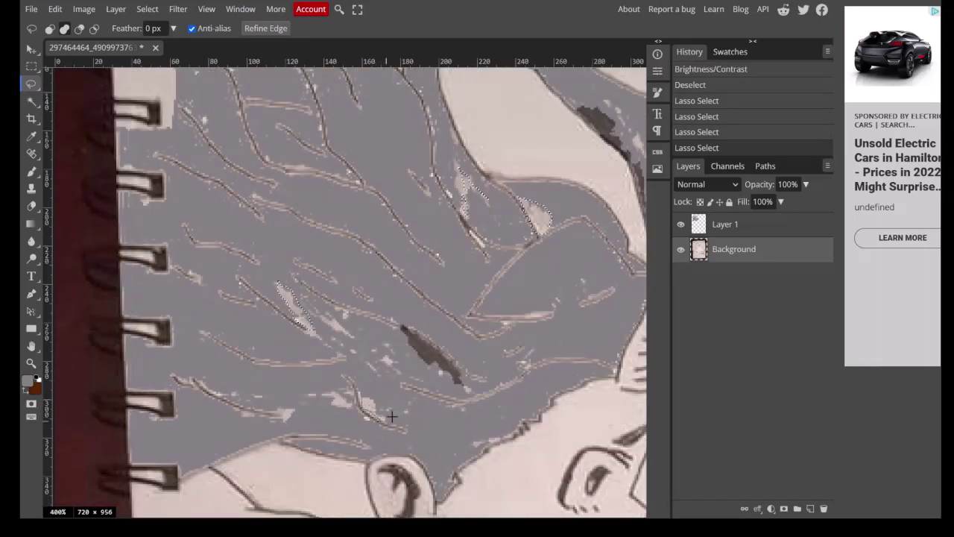
drag(362, 390, 361, 392)
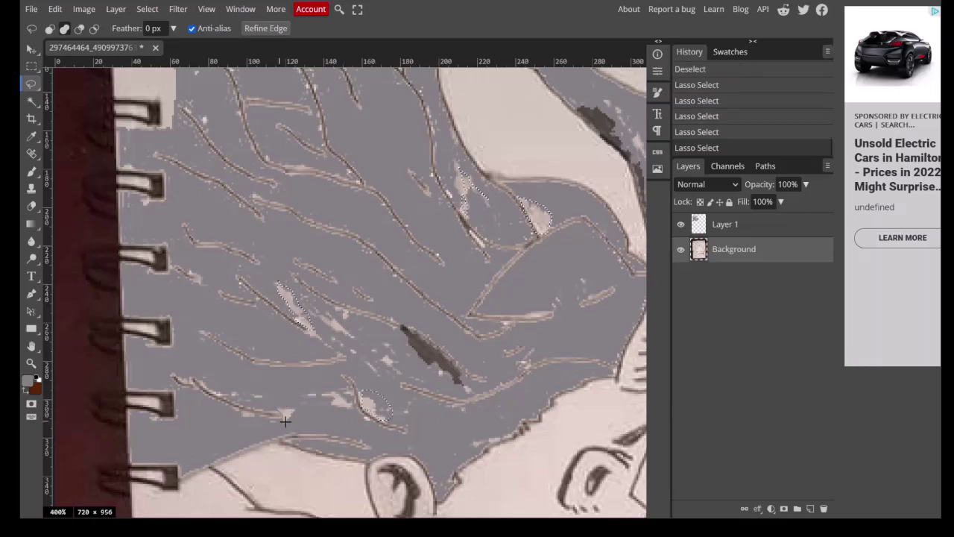
drag(291, 408, 287, 411)
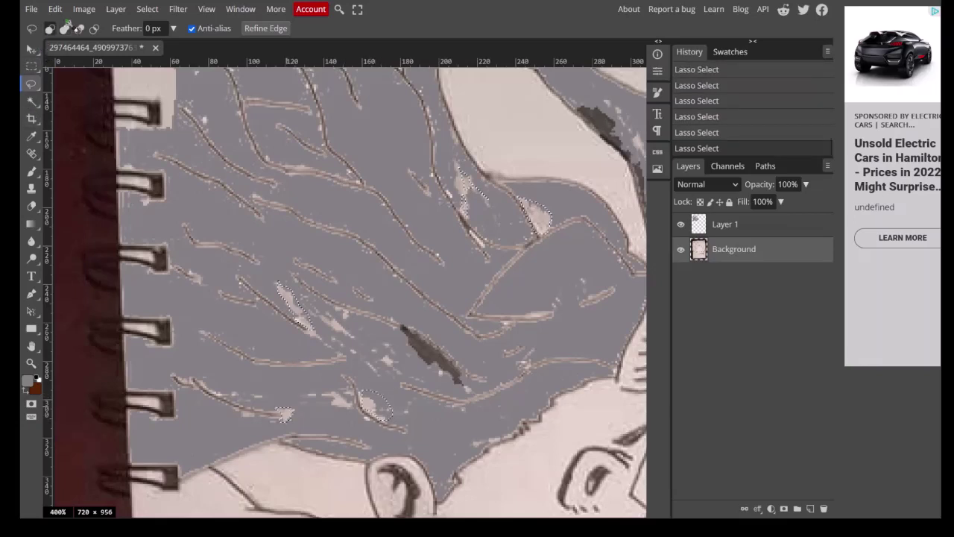
Darken the selected hair patches on the Background layer by setting their brightness to -150, and deselect.
click(84, 8)
mouse_move(112, 49)
click(238, 47)
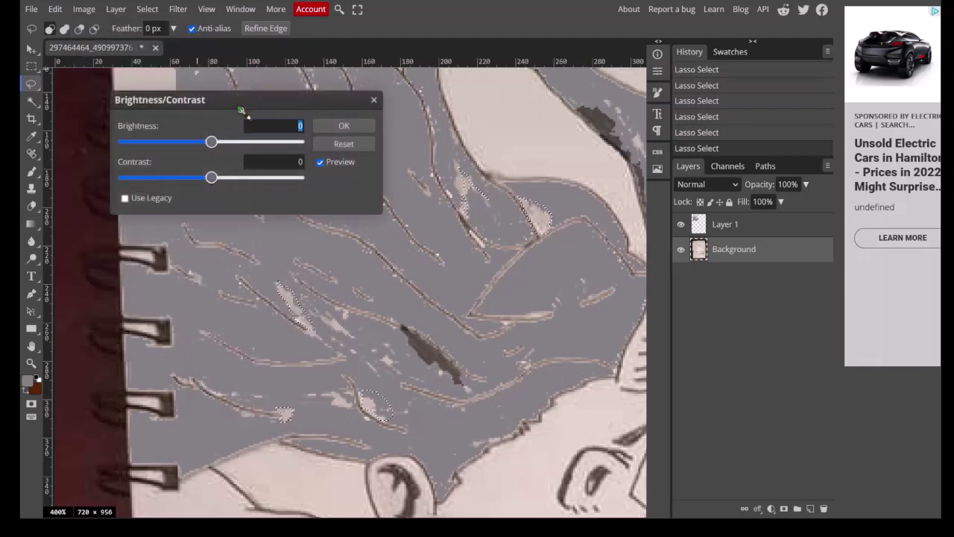
drag(213, 143, 121, 142)
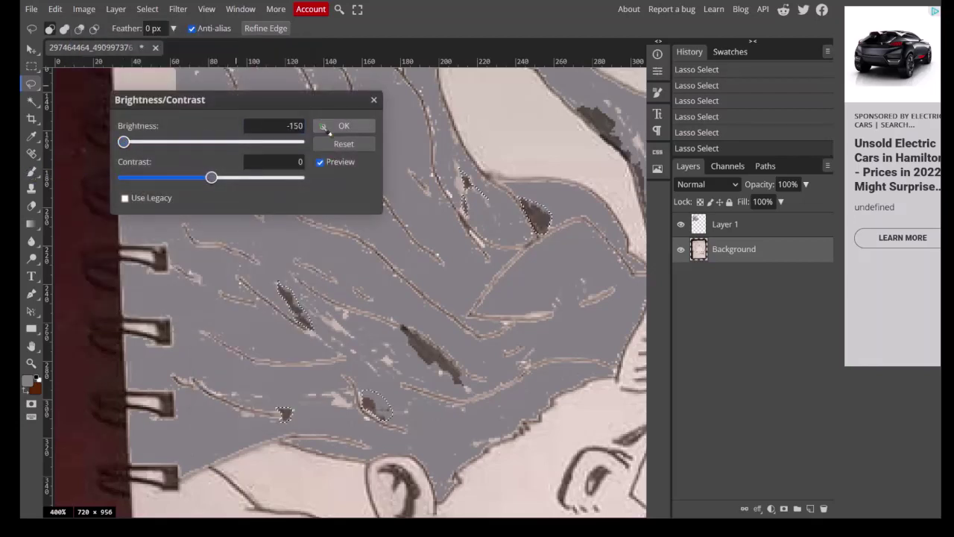
click(343, 125)
key(ctrl+d)
Set the foreground colour to the light skin tone f7d18c.
click(31, 363)
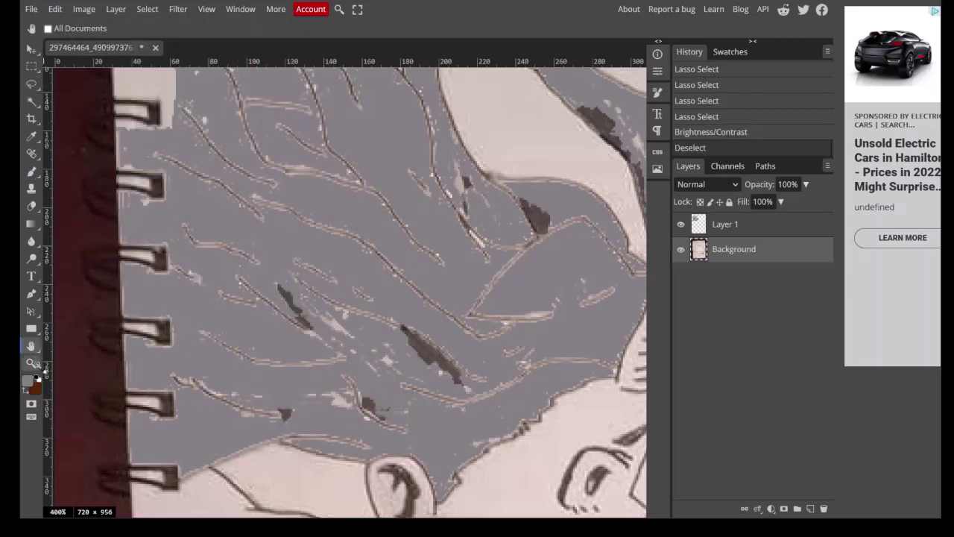
right_click(172, 372)
click(215, 423)
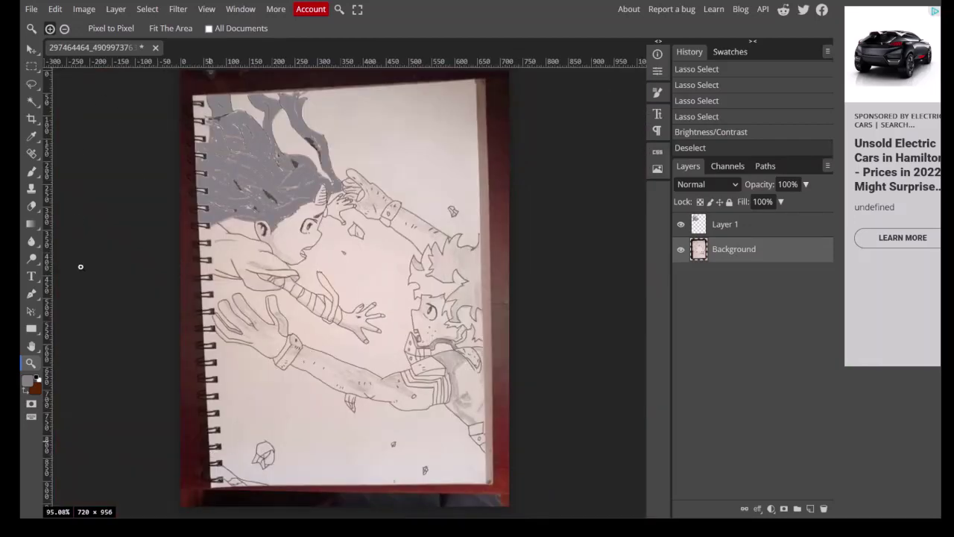
click(28, 382)
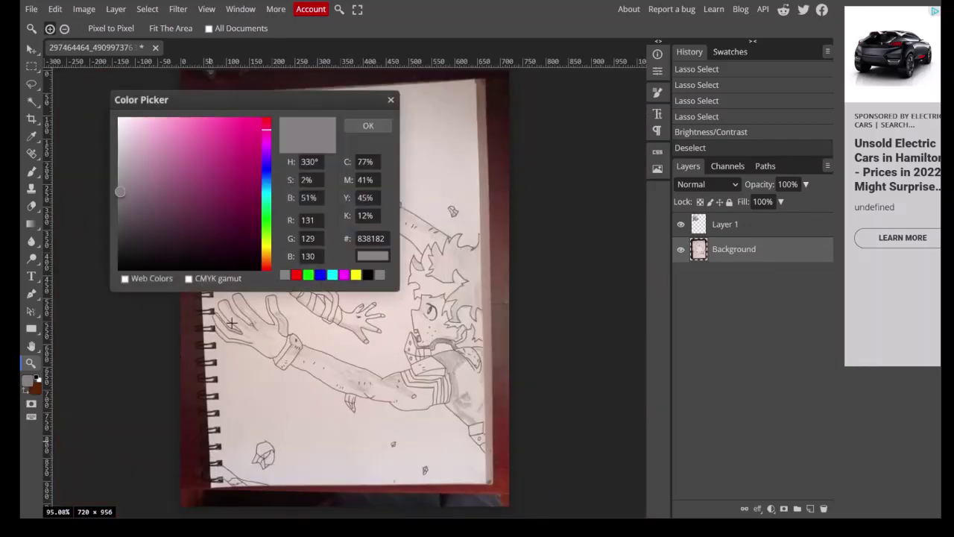
click(266, 253)
click(167, 182)
mouse_move(167, 182)
mouse_down()
mouse_move(185, 124)
mouse_move(174, 140)
mouse_move(183, 147)
mouse_move(167, 143)
mouse_move(192, 135)
mouse_up()
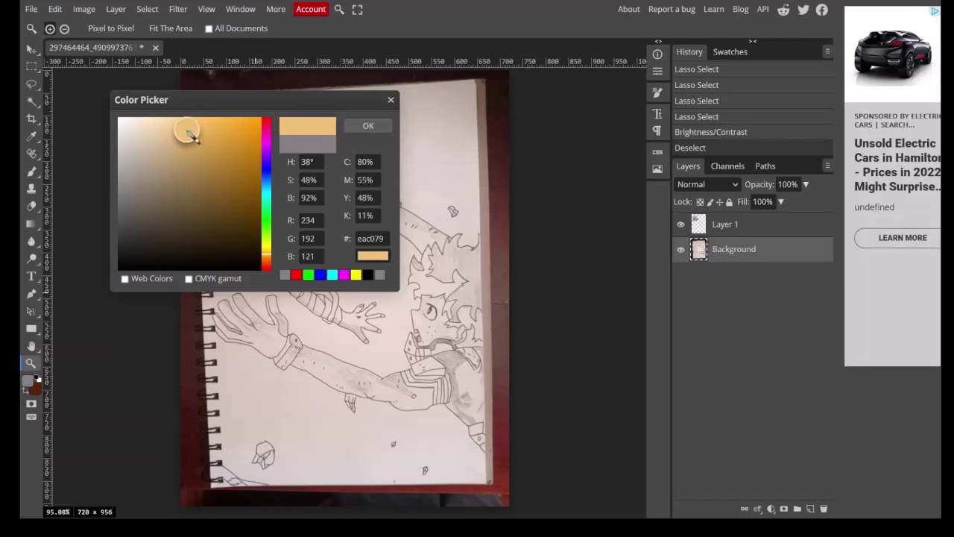
drag(267, 255, 254, 243)
mouse_move(192, 132)
mouse_down()
mouse_move(200, 134)
mouse_move(168, 143)
mouse_move(193, 162)
mouse_move(168, 175)
mouse_move(172, 134)
mouse_move(186, 129)
mouse_up()
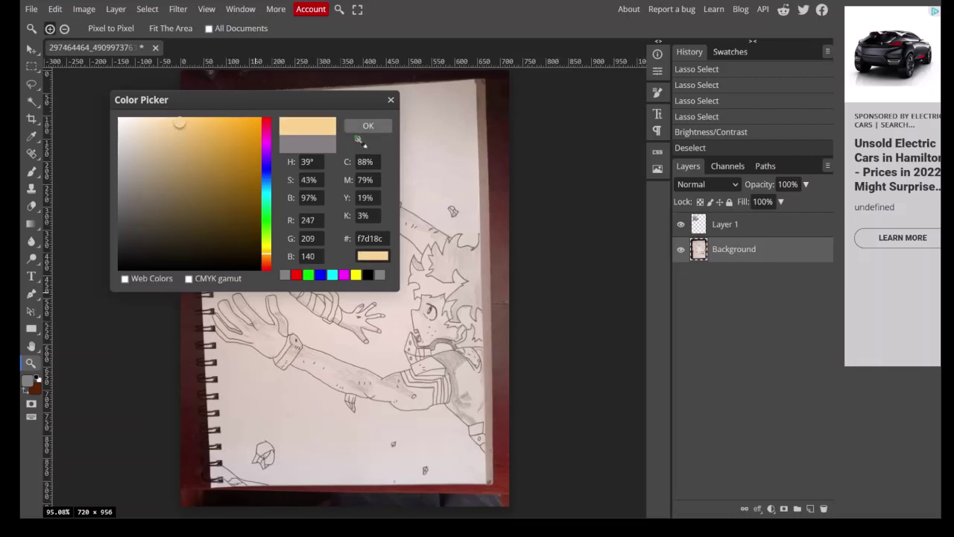
click(369, 125)
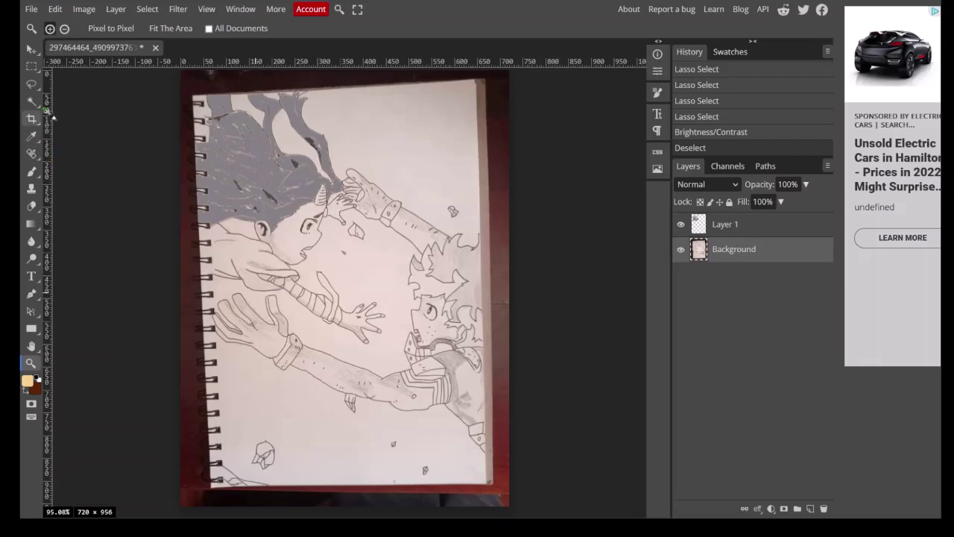
Select the horned character's face and both hands with the Magic Wand at tolerance 16, including the shaded part of the lower hand.
click(32, 100)
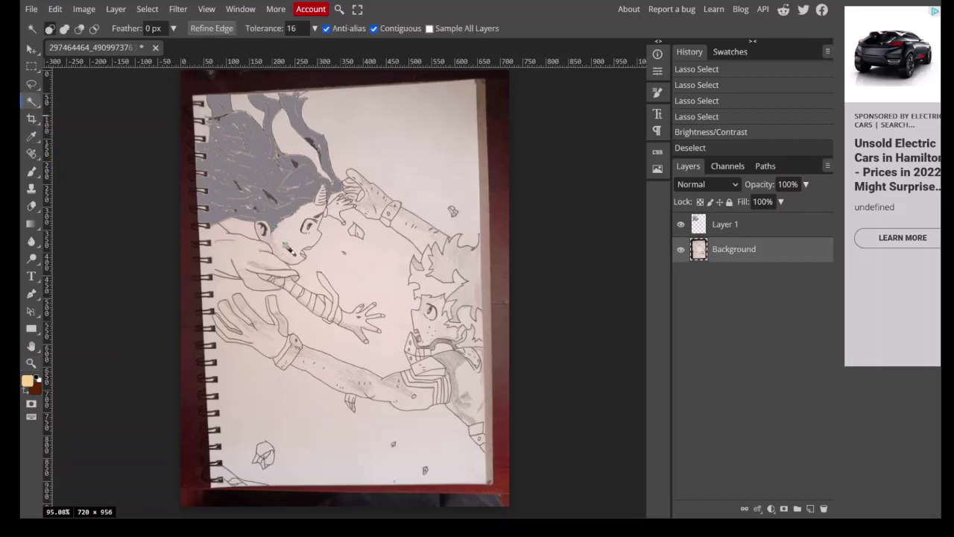
click(310, 224)
key(shift)
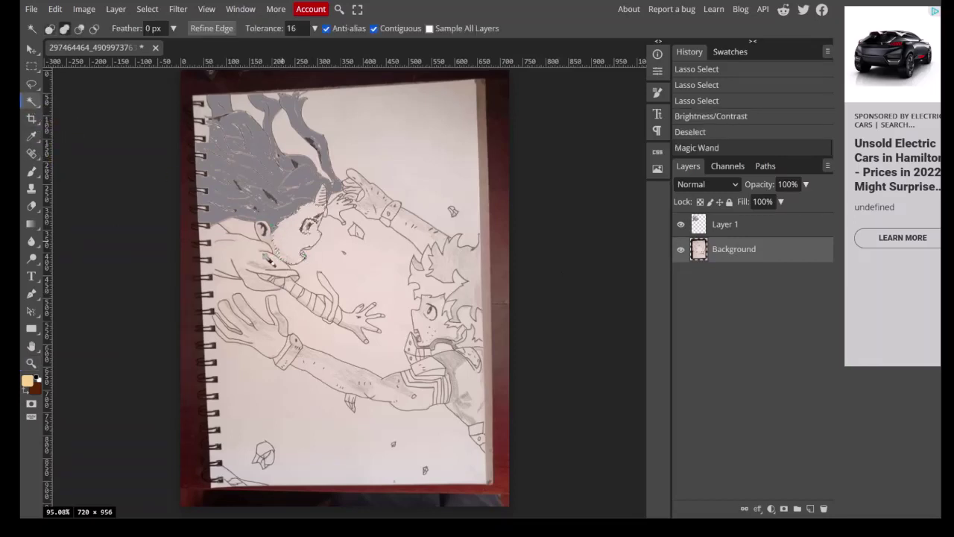
shift+click(358, 331)
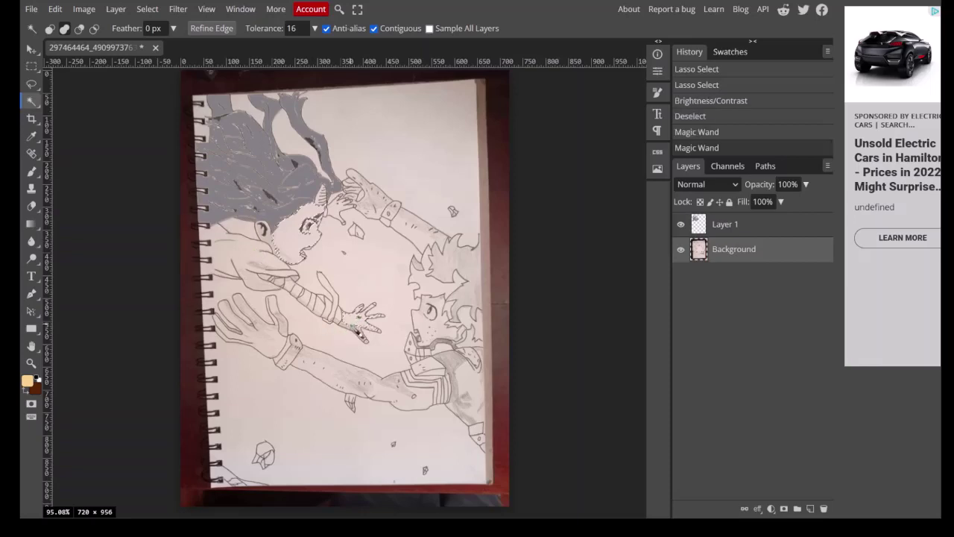
click(344, 217)
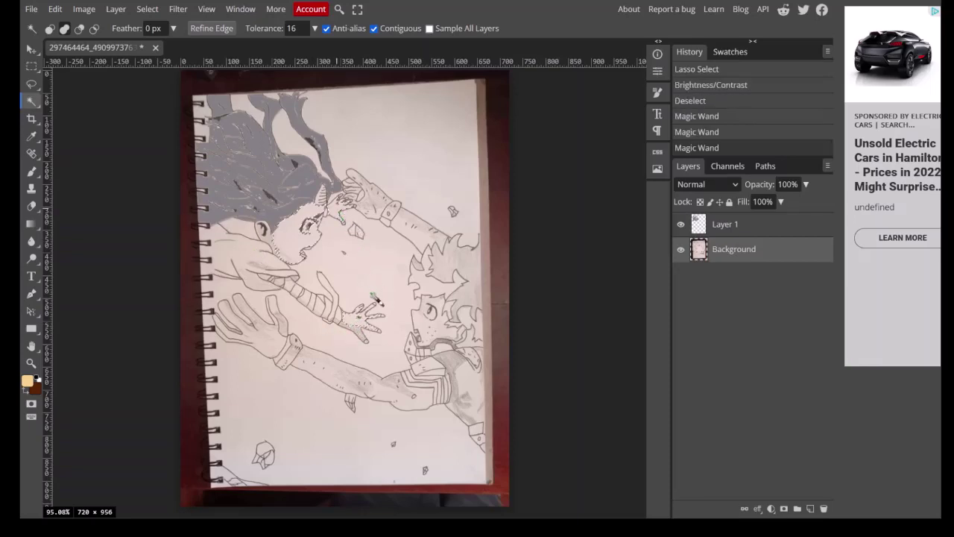
shift+click(366, 339)
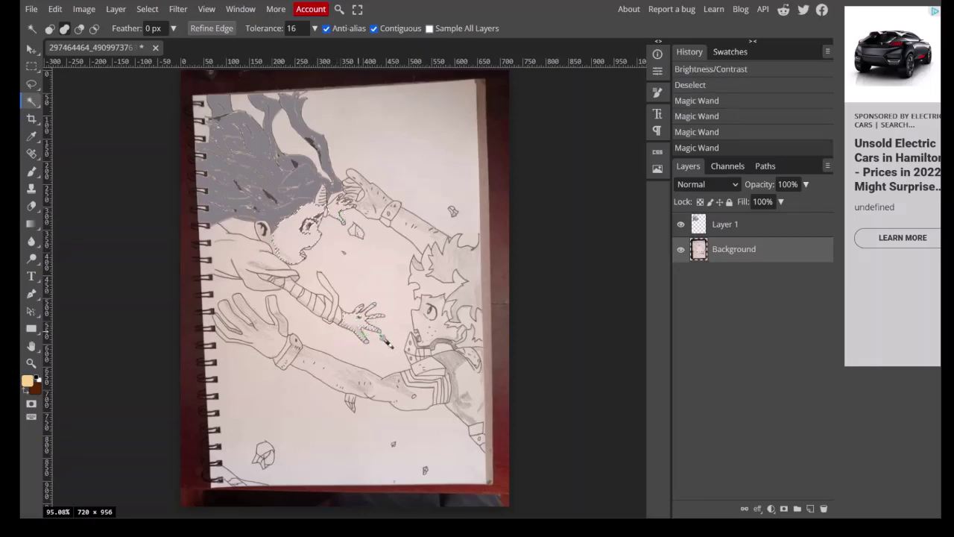
Add the missing finger areas of the lower hand and the raised hand to the Magic Wand selection.
click(30, 363)
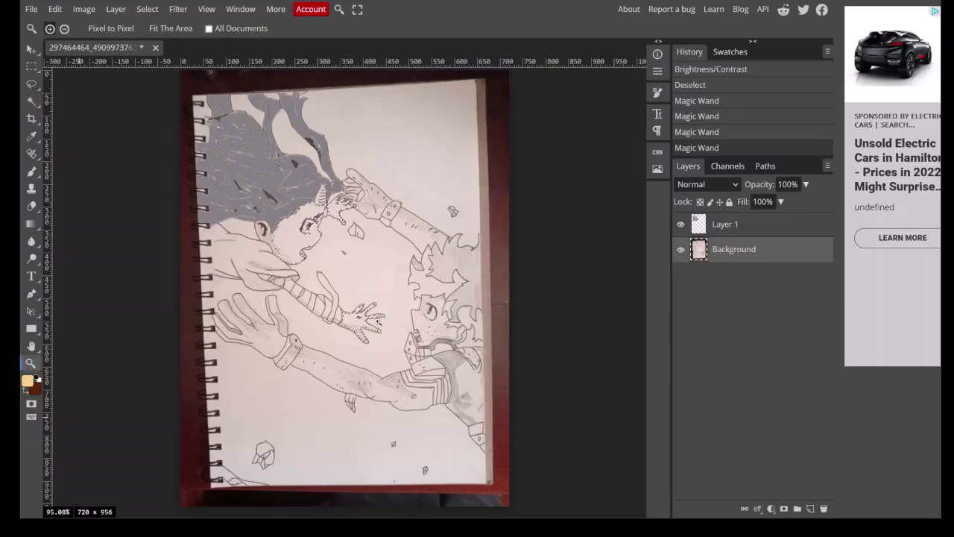
drag(378, 321, 377, 321)
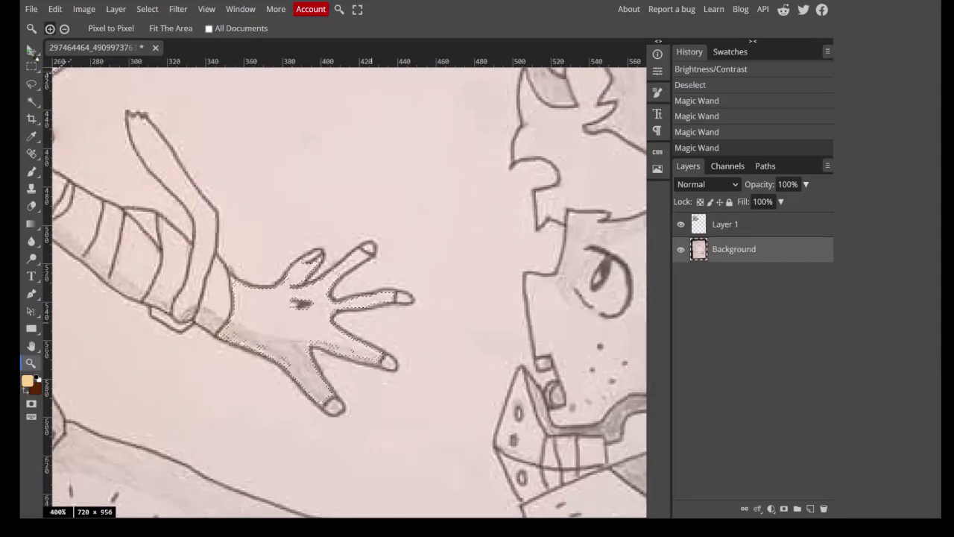
click(30, 100)
shift+click(329, 272)
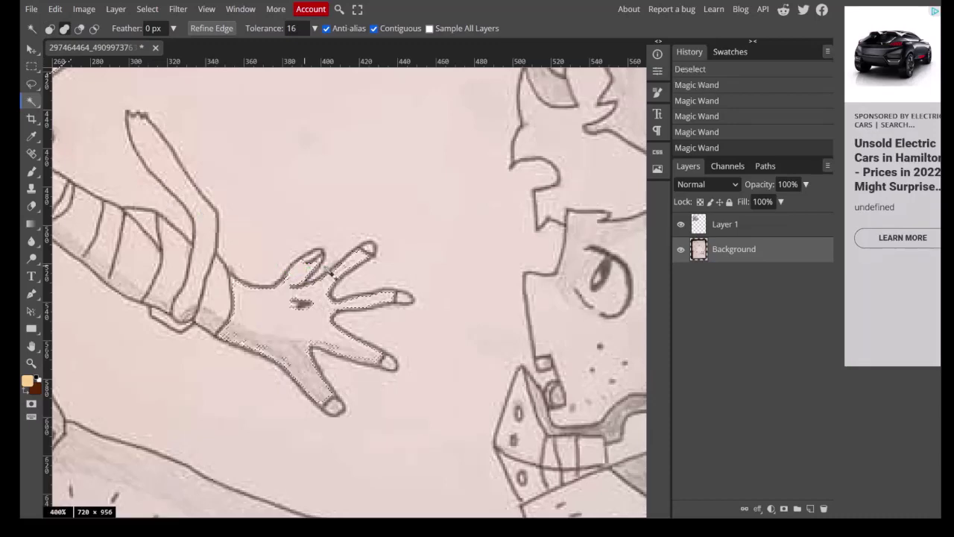
shift+click(365, 270)
scroll(309, 287, up, 5)
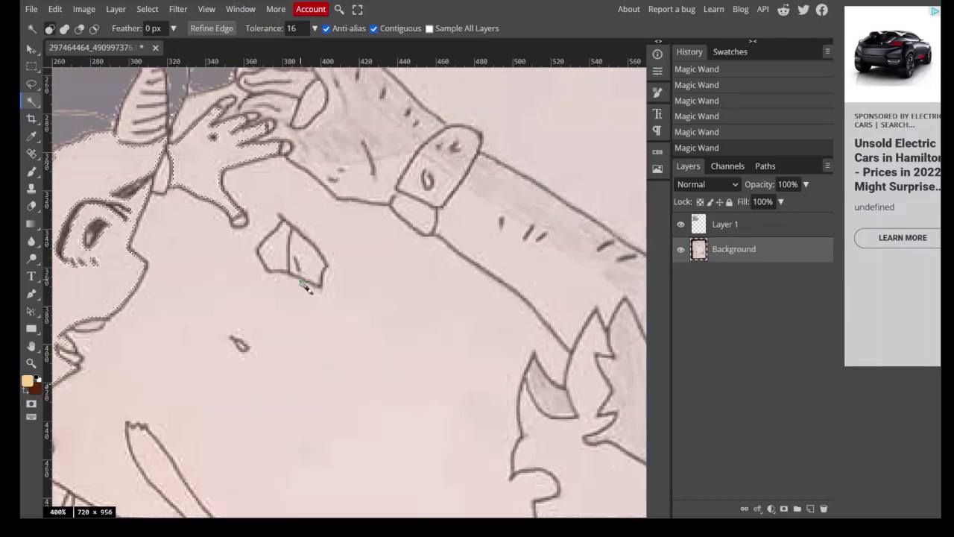
key(shift)
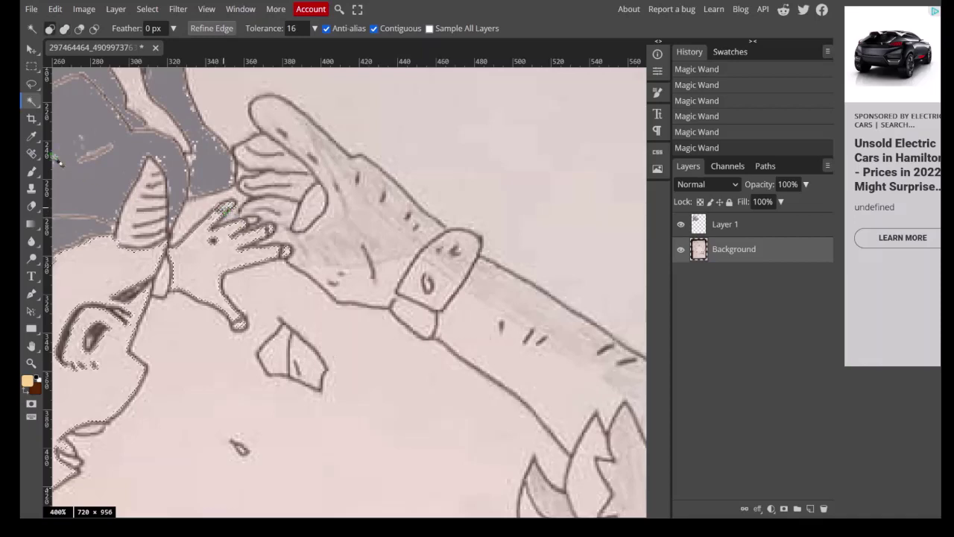
Paint the selected face and both hands with the skin tone on the Background layer using the 210 px brush.
click(31, 171)
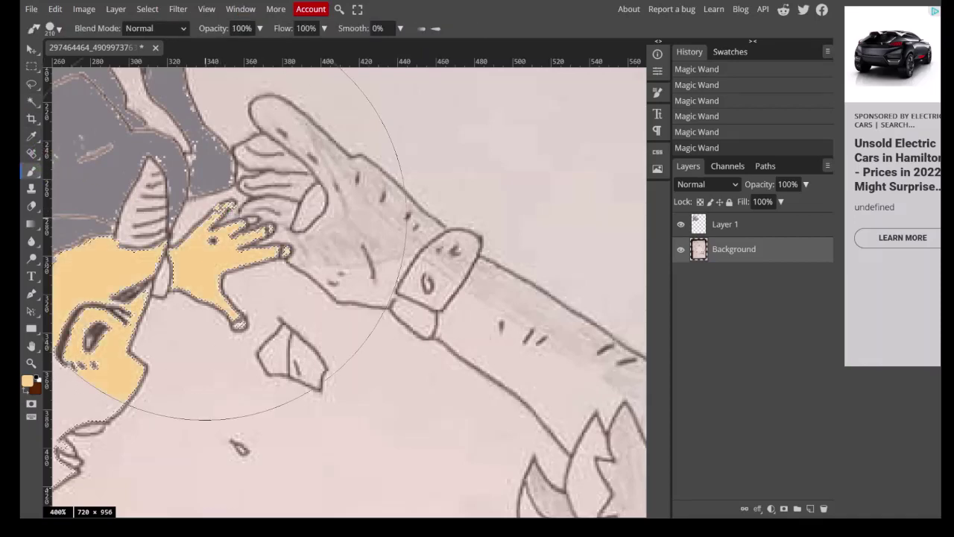
click(206, 220)
scroll(216, 187, down, 5)
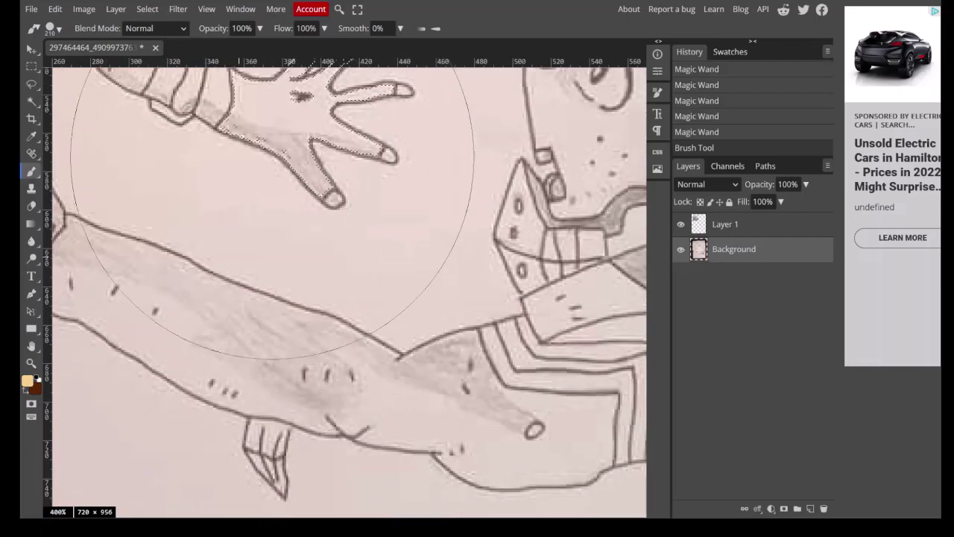
click(268, 149)
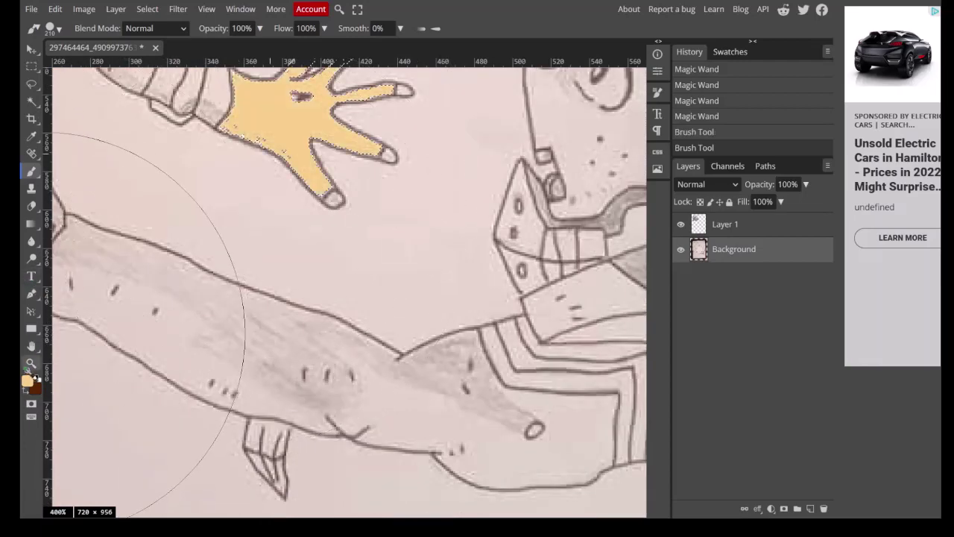
click(31, 363)
right_click(166, 328)
click(199, 382)
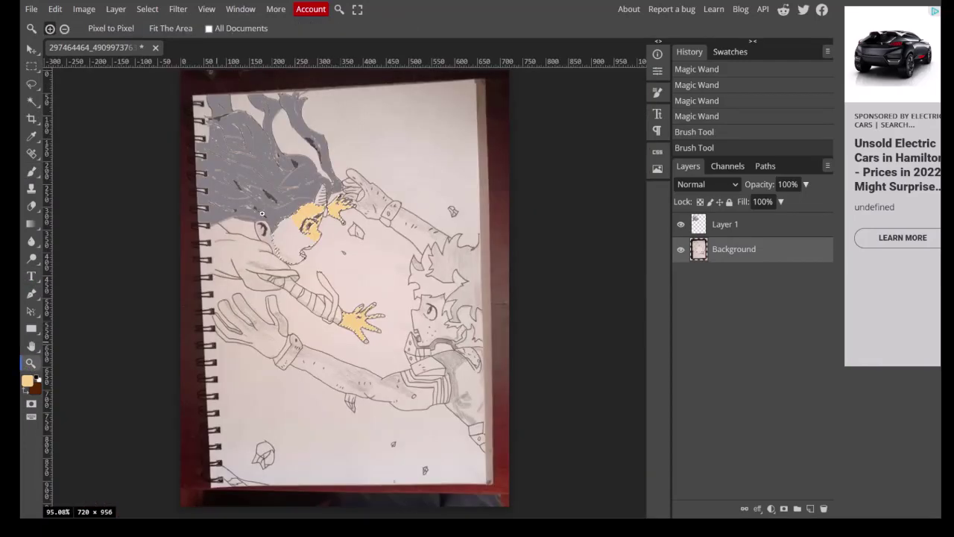
key(b)
mouse_move(313, 224)
mouse_down()
mouse_move(299, 254)
mouse_move(290, 246)
mouse_up()
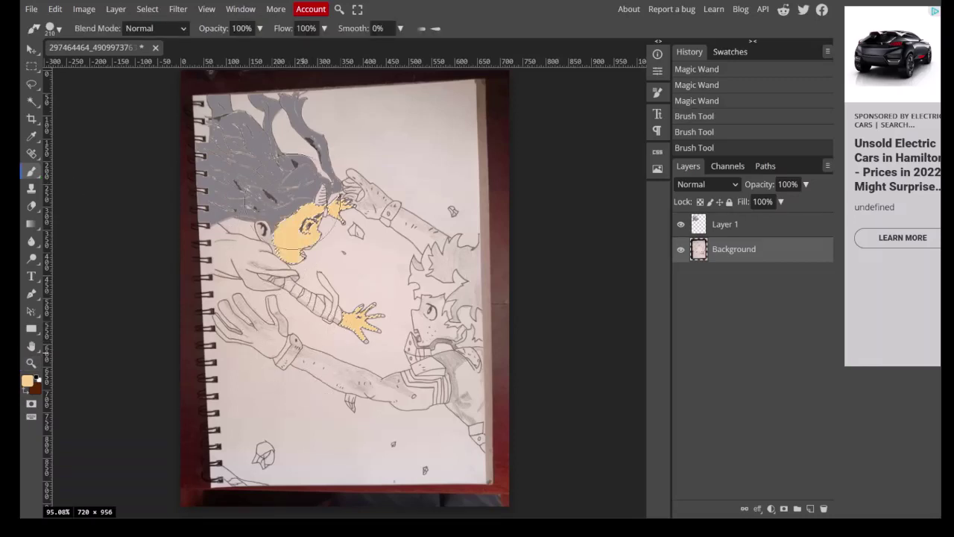
click(84, 9)
mouse_move(117, 51)
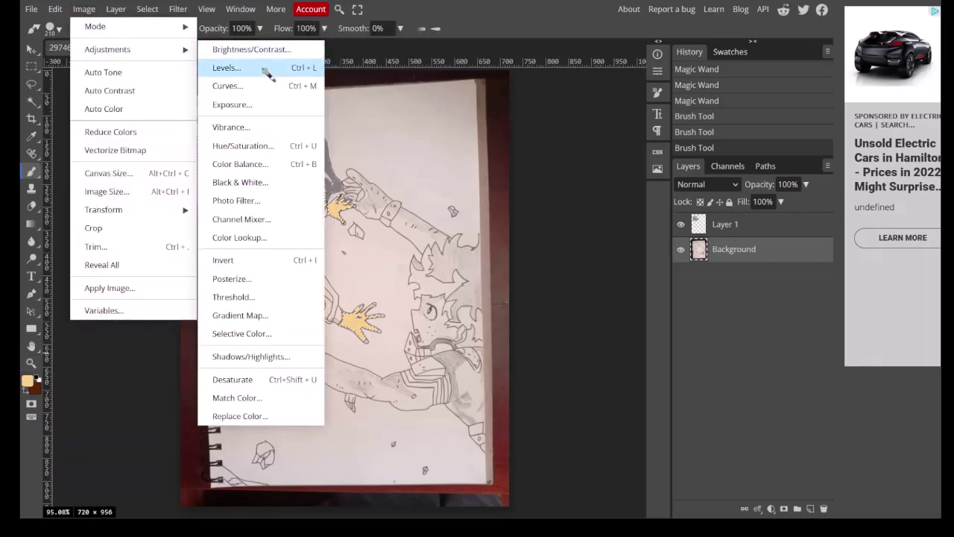
click(586, 296)
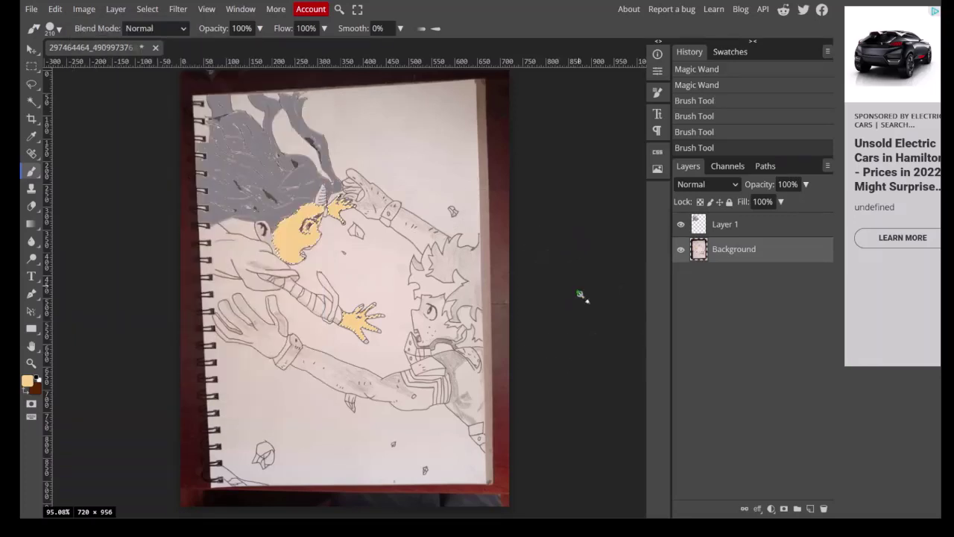
Undo the skin-tone strokes on the Background layer and repaint the selected face and hands on Layer 1.
key(ctrl+z)
key(ctrl+z)
key(ctrl+z)
key(ctrl+z)
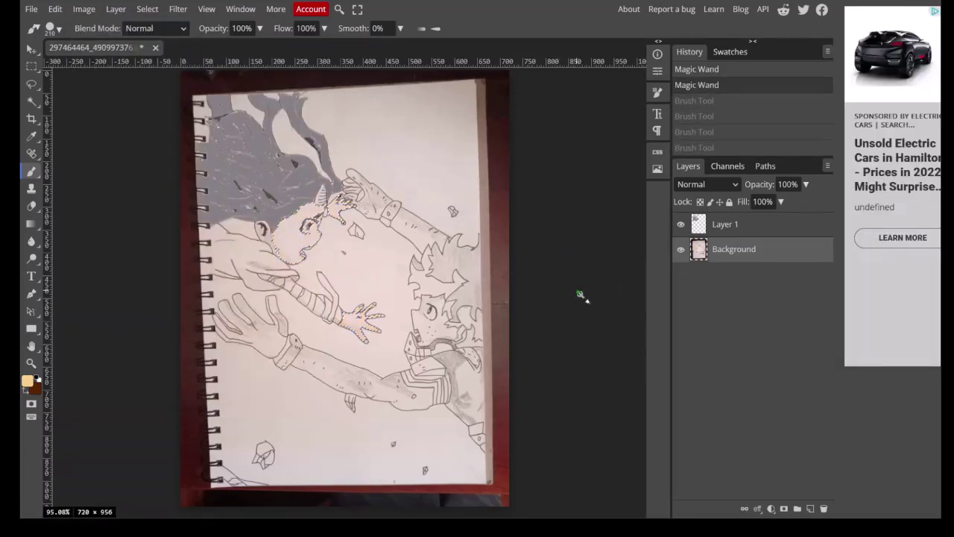
click(715, 222)
mouse_move(321, 223)
mouse_down()
mouse_move(365, 313)
mouse_move(295, 305)
mouse_move(306, 298)
mouse_up()
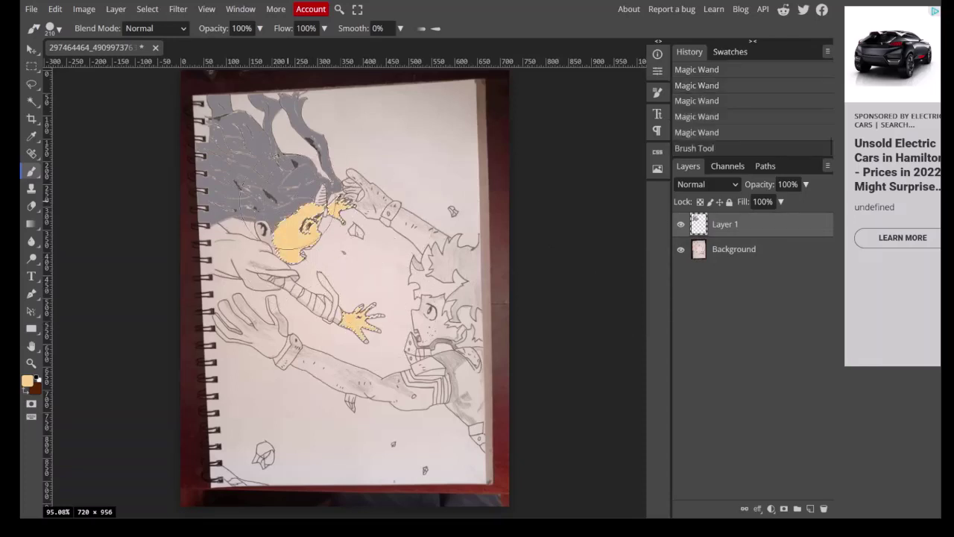
Try a Brightness/Contrast adjustment with brightness 27 and contrast -61 on the painted skin of Layer 1.
click(83, 9)
mouse_move(141, 50)
click(237, 51)
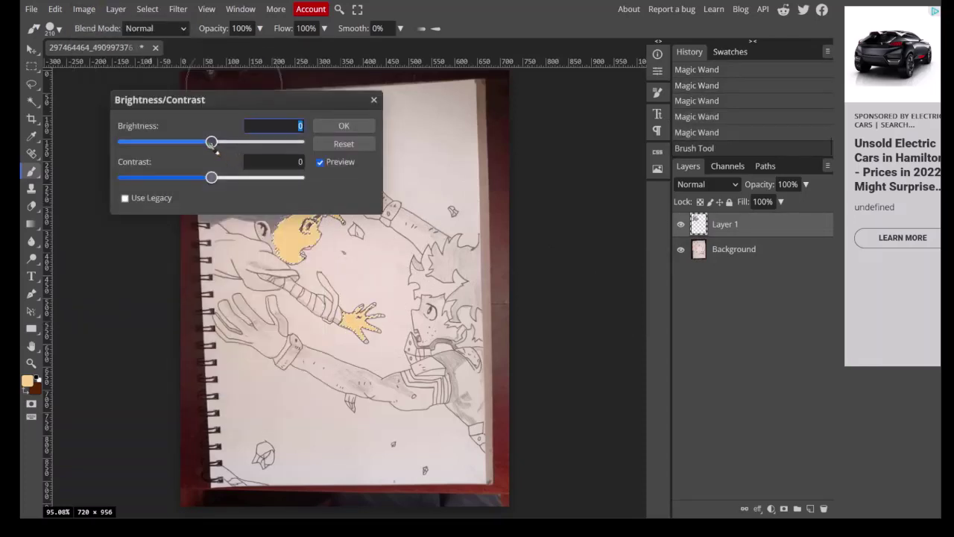
drag(213, 143, 228, 144)
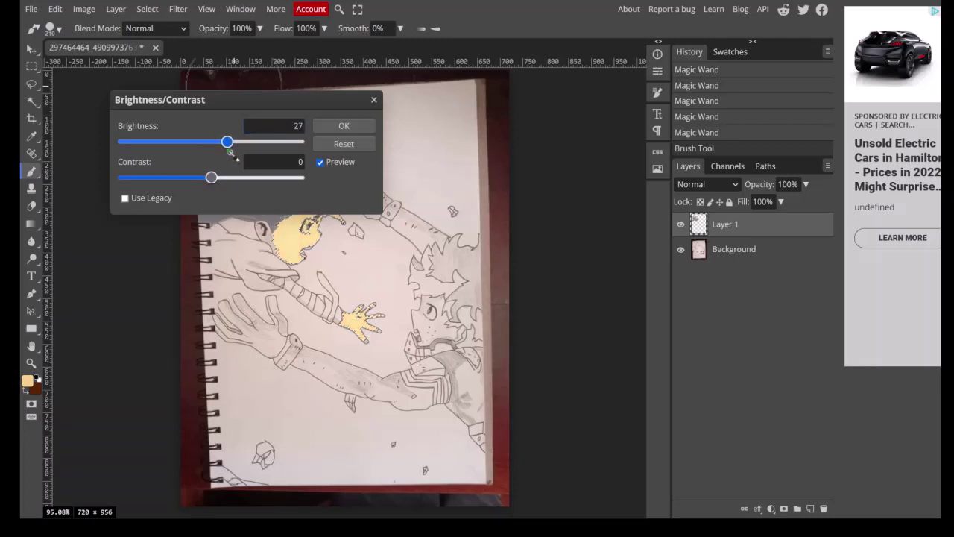
drag(212, 179, 167, 209)
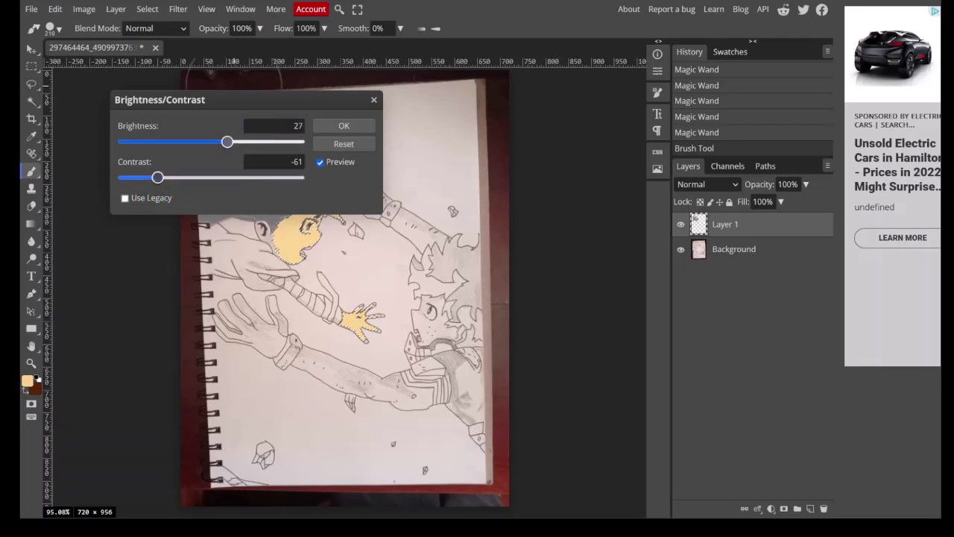
click(349, 145)
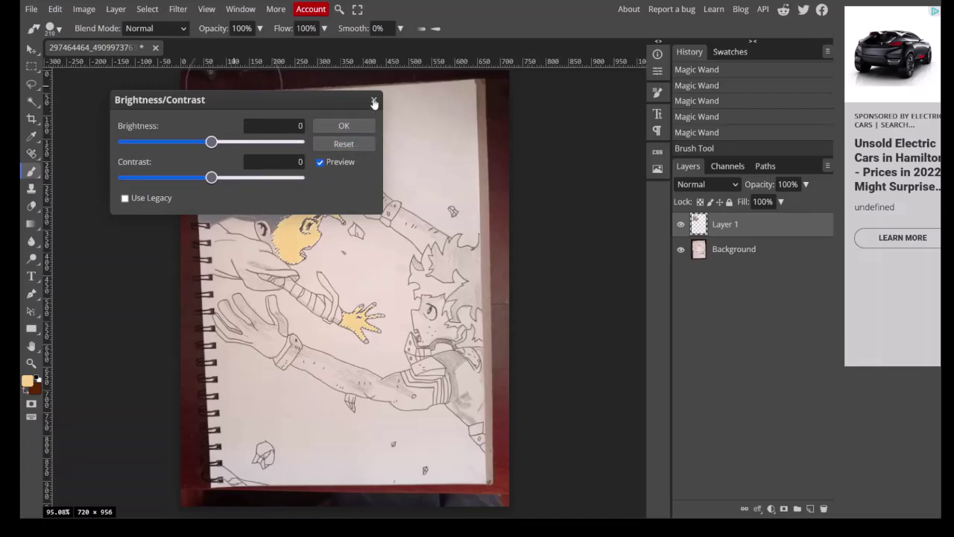
click(374, 102)
Undo the skin paint on Layer 1 and try the darker tan d4aa60 on the selected face and hands.
key(ctrl+z)
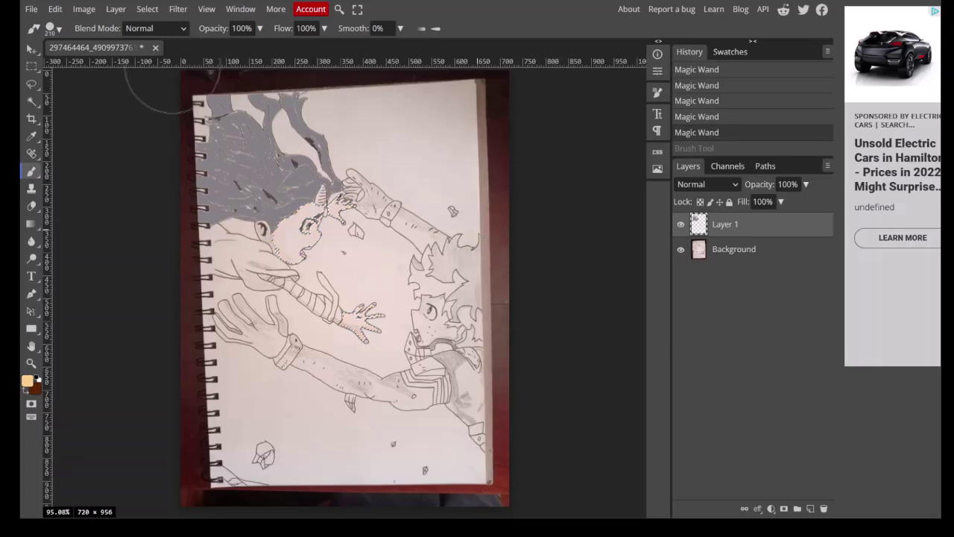
click(27, 381)
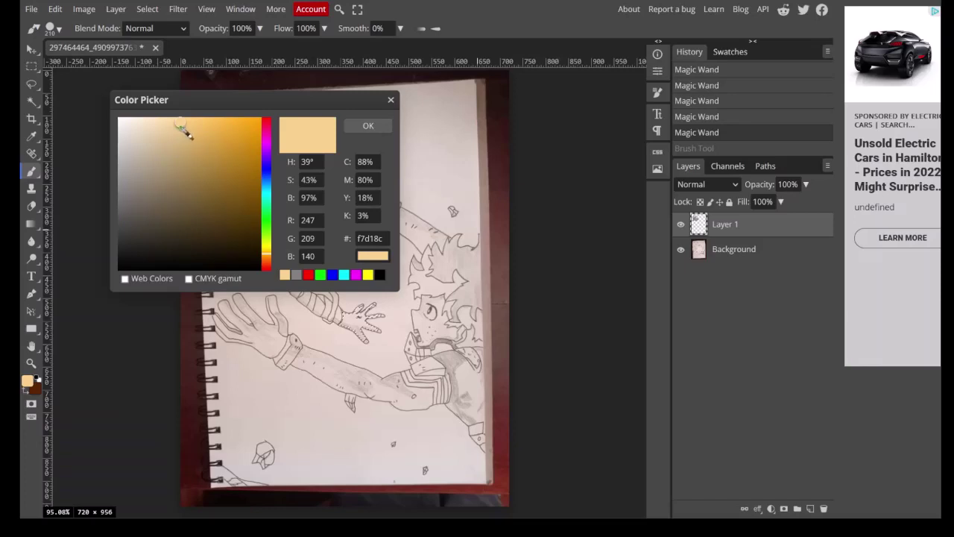
mouse_move(184, 132)
mouse_down()
mouse_move(172, 152)
mouse_move(187, 157)
mouse_move(198, 144)
mouse_up()
click(362, 127)
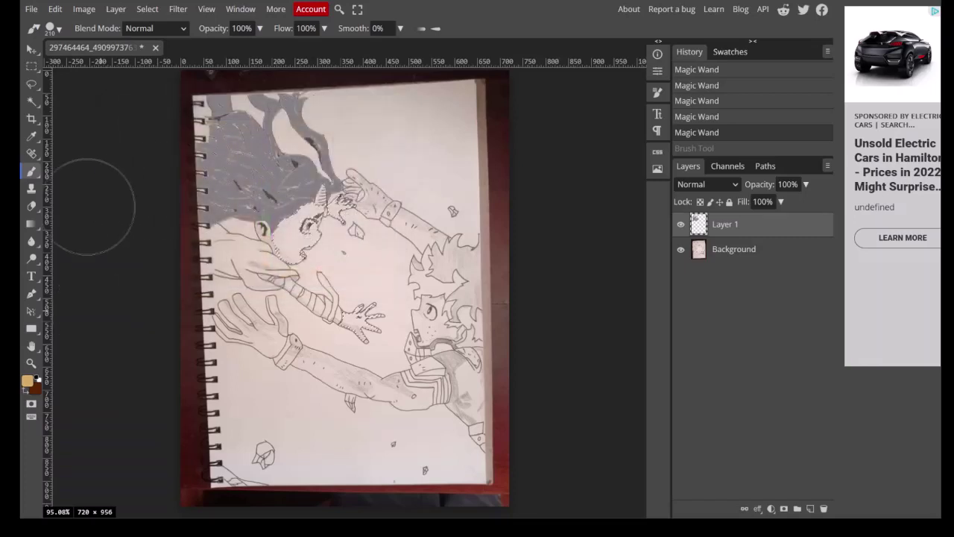
drag(294, 223, 317, 235)
drag(350, 313, 365, 328)
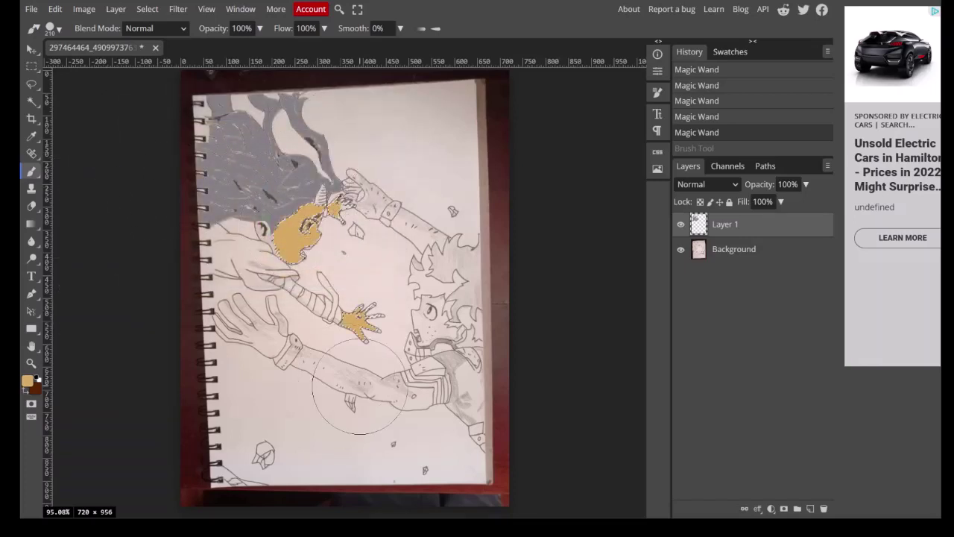
click(361, 163)
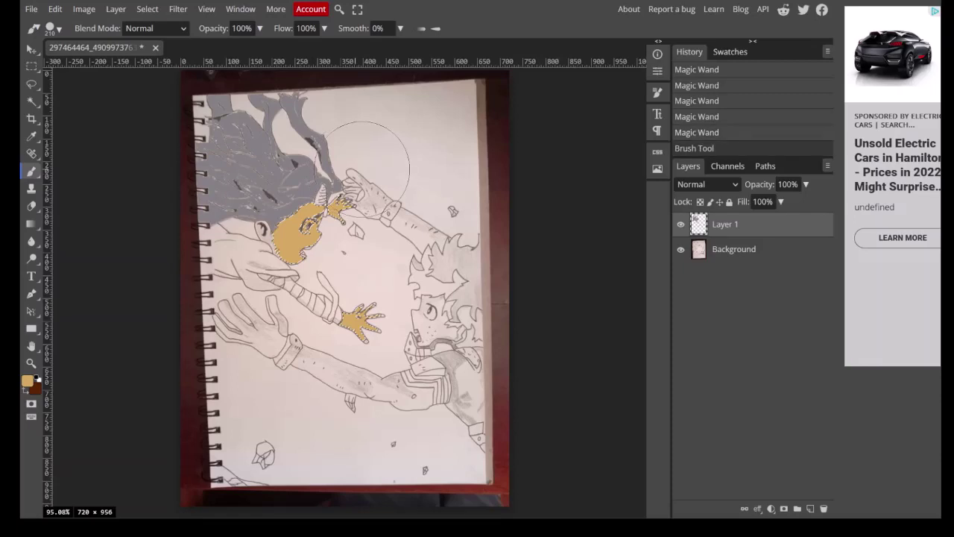
key(ctrl+z)
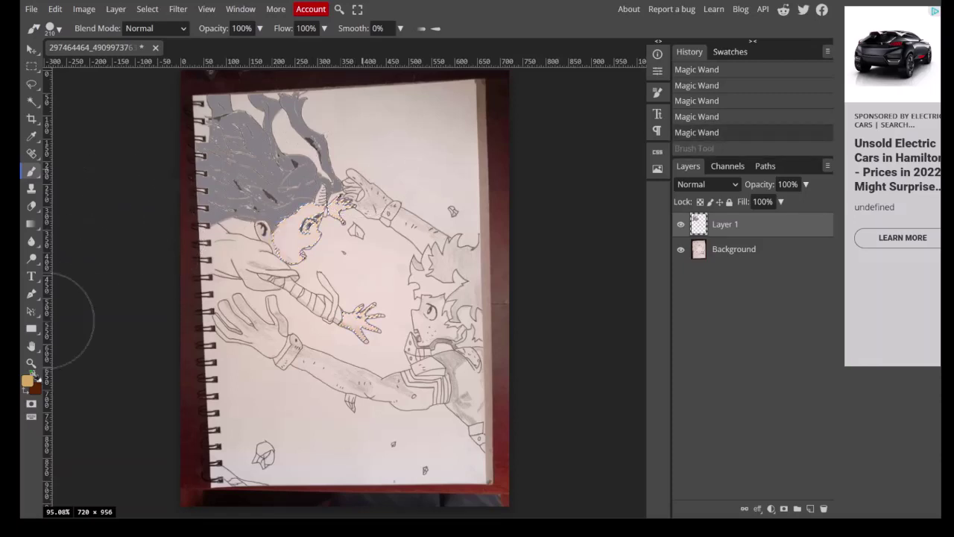
Choose a brighter golden tan, paint the selected face and both hands with it on Layer 1, and clear the selection.
click(27, 380)
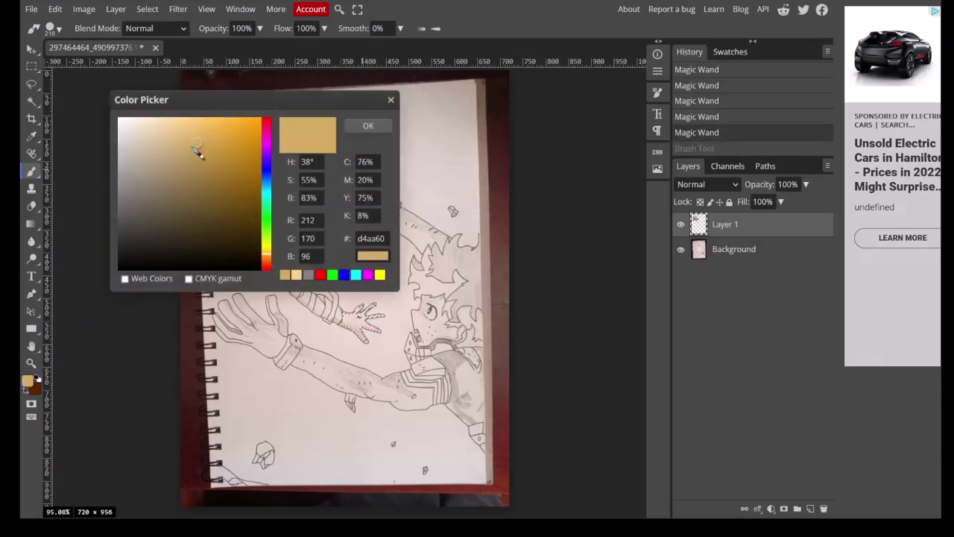
mouse_move(199, 147)
mouse_down()
mouse_move(215, 152)
mouse_move(213, 130)
mouse_move(201, 130)
mouse_up()
click(369, 125)
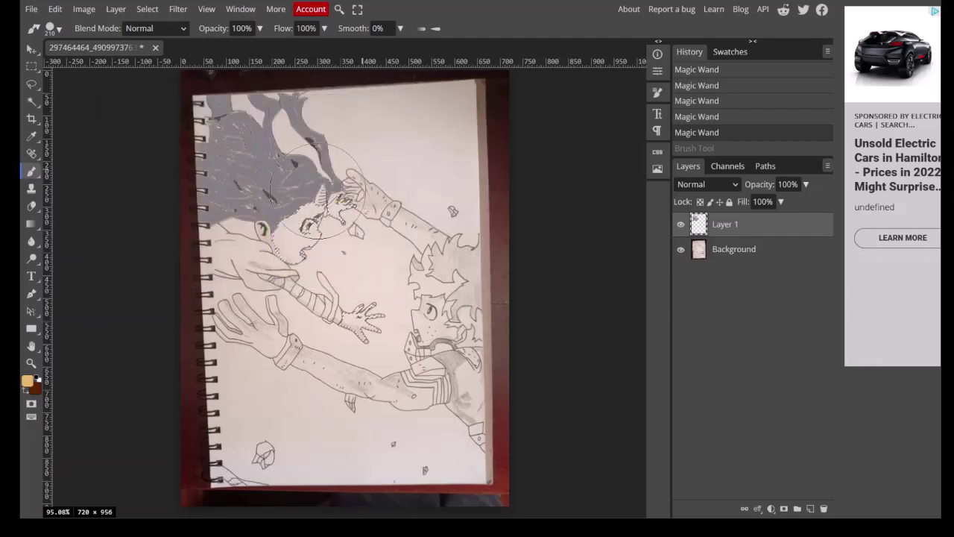
drag(332, 209, 294, 246)
drag(350, 309, 369, 328)
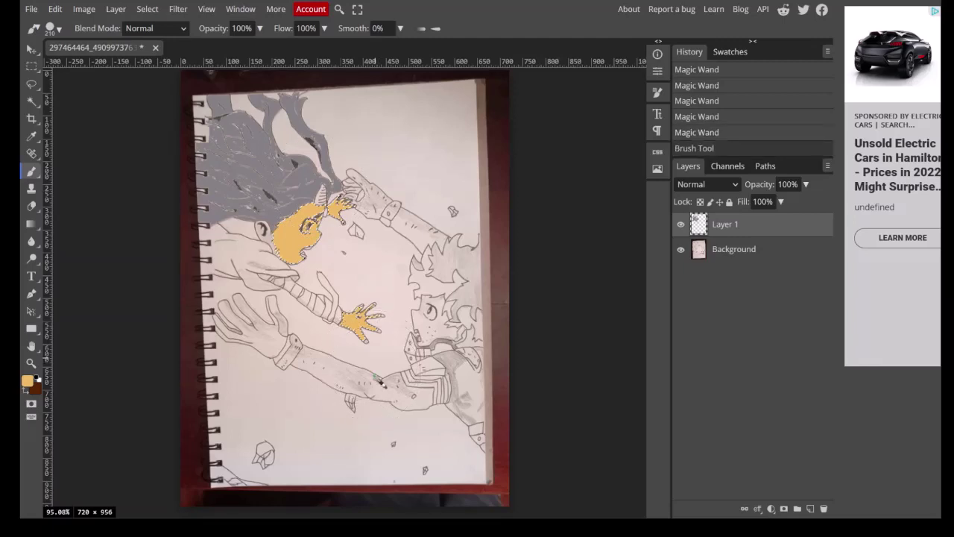
key(ctrl+d)
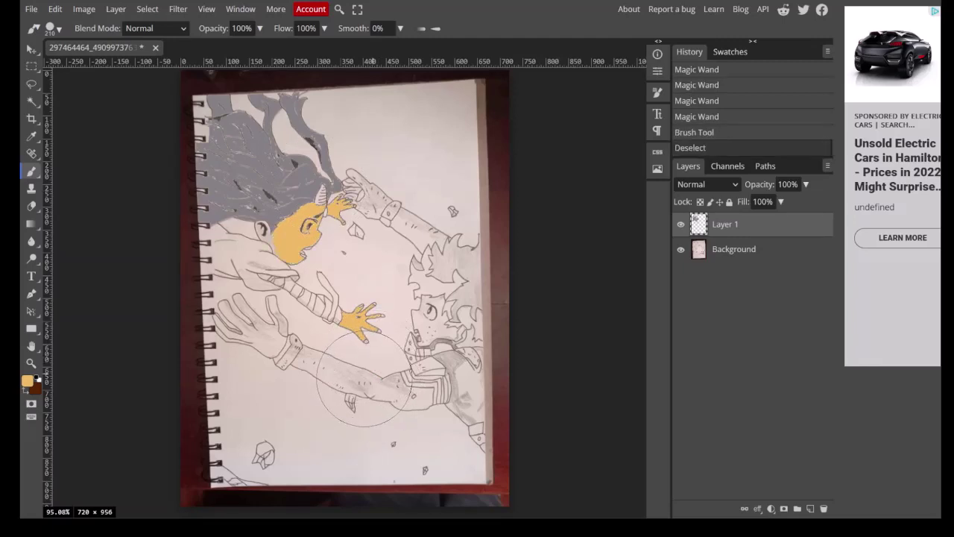
Select the unpainted ear and jaw edge with the Magic Wand at tolerance 16 on the Background layer.
click(31, 363)
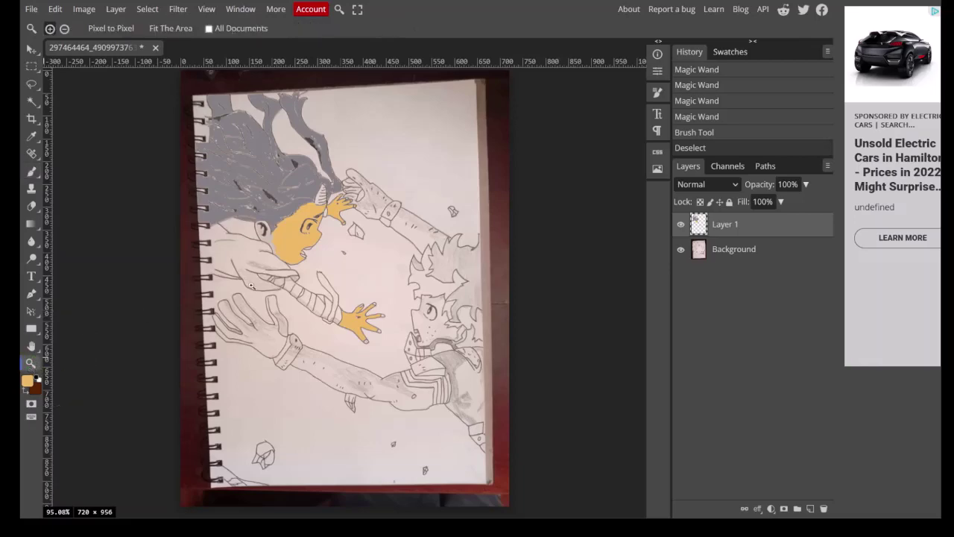
click(267, 243)
click(277, 190)
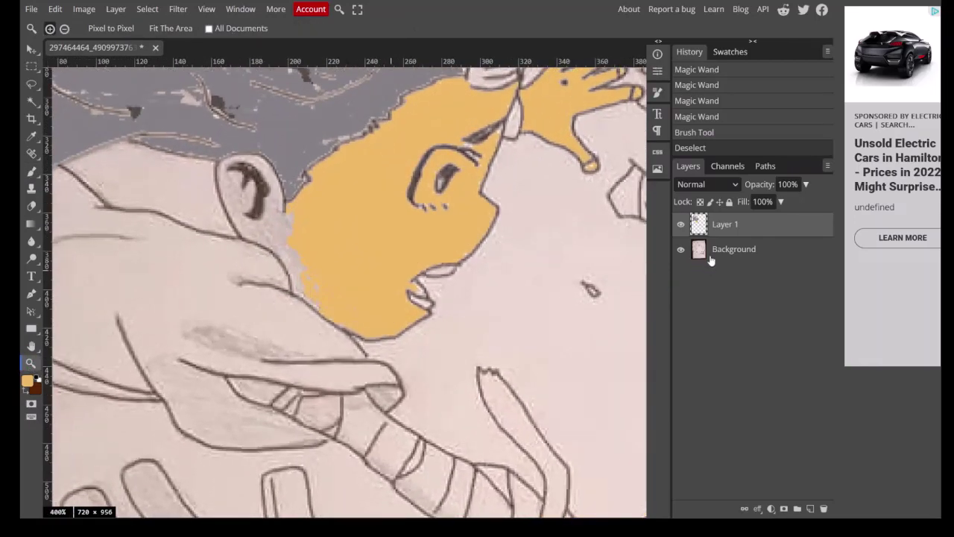
key(alt+bracketleft)
click(31, 102)
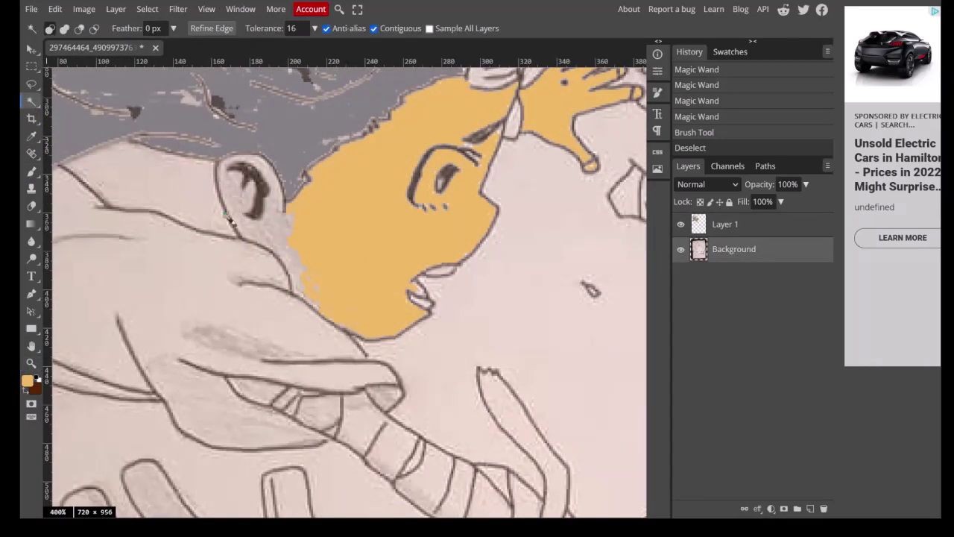
click(269, 232)
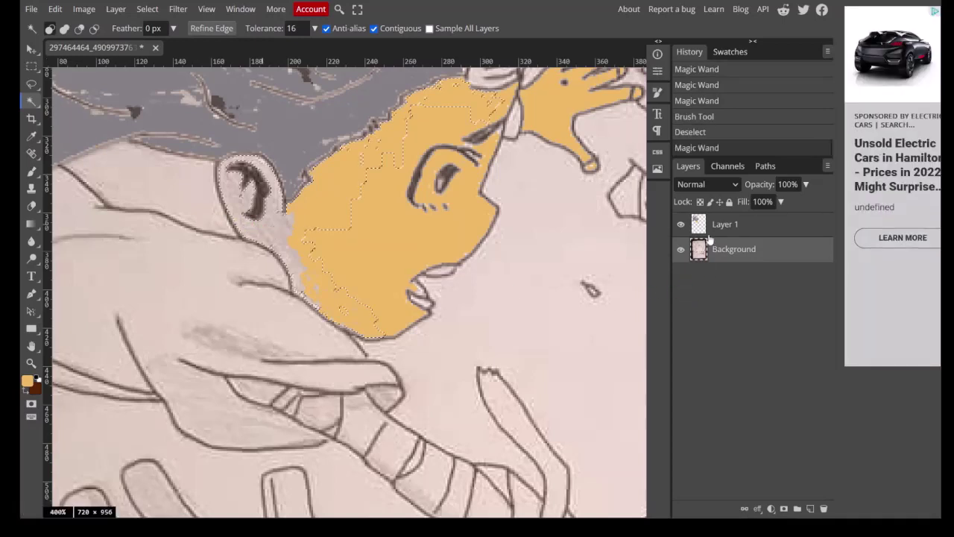
Paint the selected ear and jaw edge with the golden skin tone on Layer 1 and clear the selection.
click(708, 227)
click(32, 242)
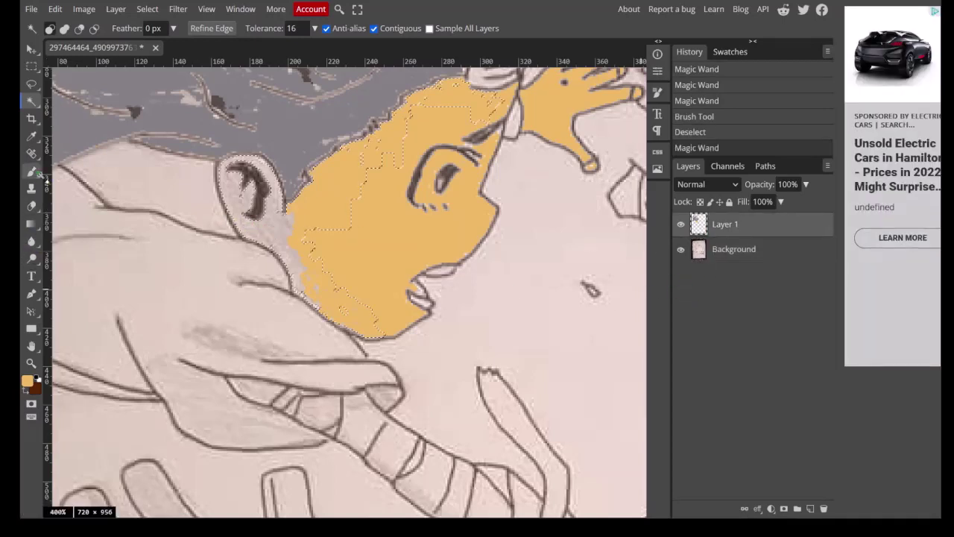
click(31, 171)
click(272, 295)
click(271, 274)
key(ctrl+d)
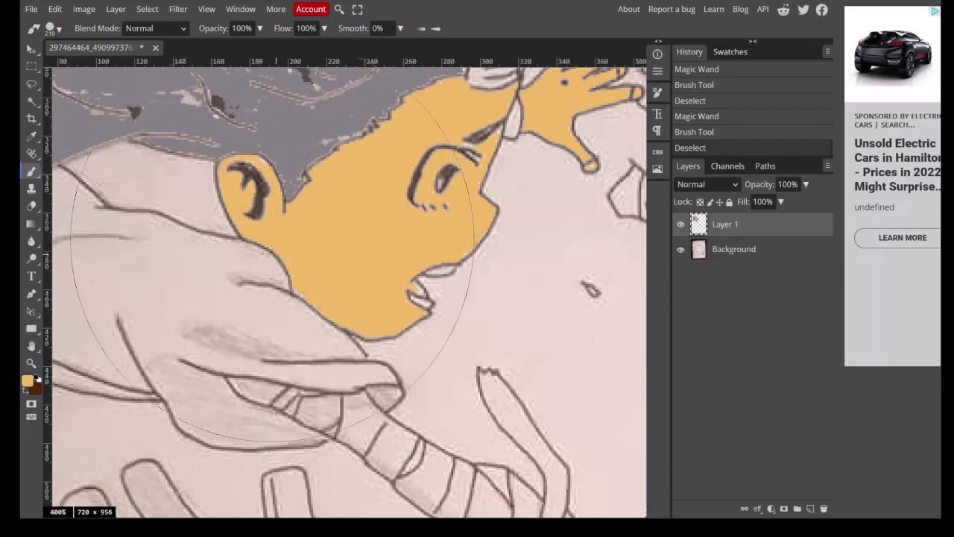
Outline the opening of the character's mouth with a freehand Lasso selection.
click(30, 363)
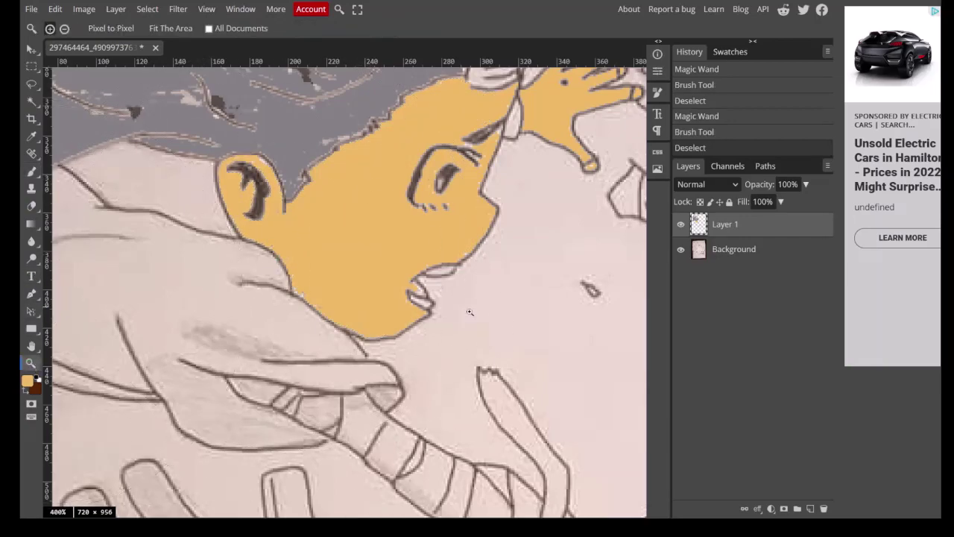
click(430, 292)
click(429, 293)
click(32, 84)
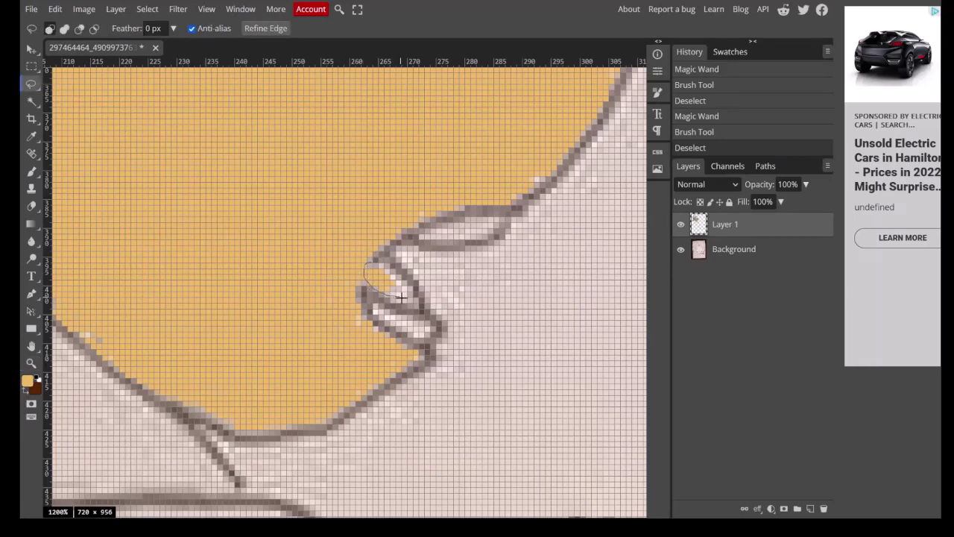
drag(396, 275, 392, 268)
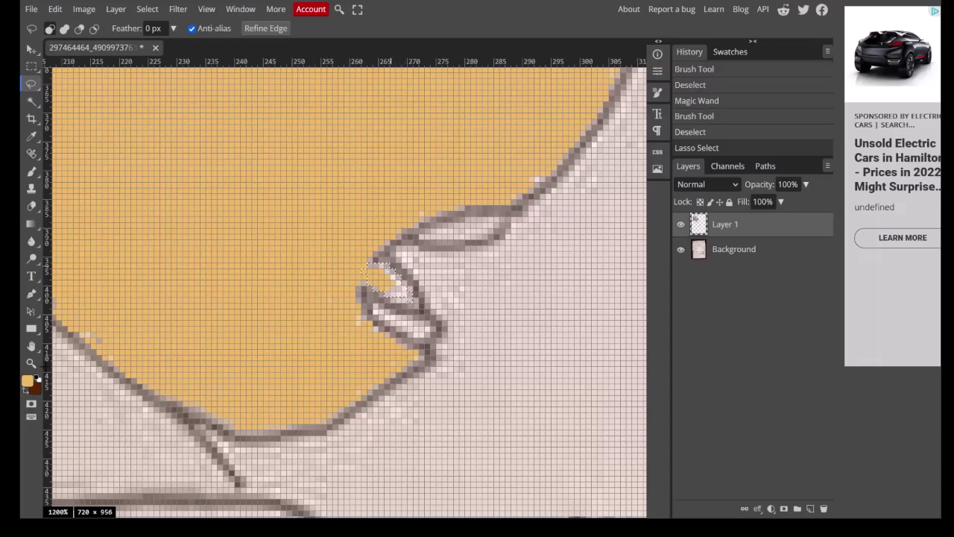
Set the foreground colour to the dark red 3f0808.
click(28, 380)
drag(252, 150, 263, 116)
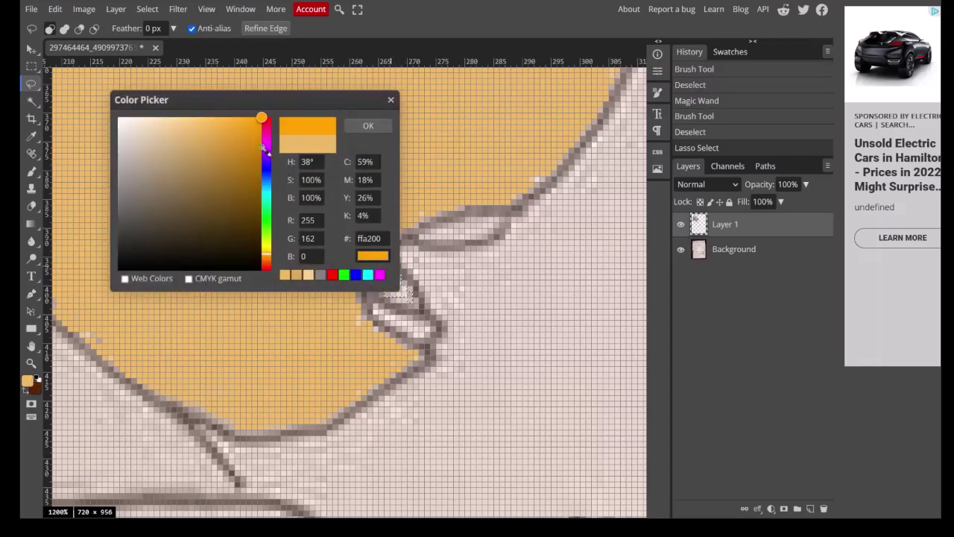
drag(268, 157, 244, 233)
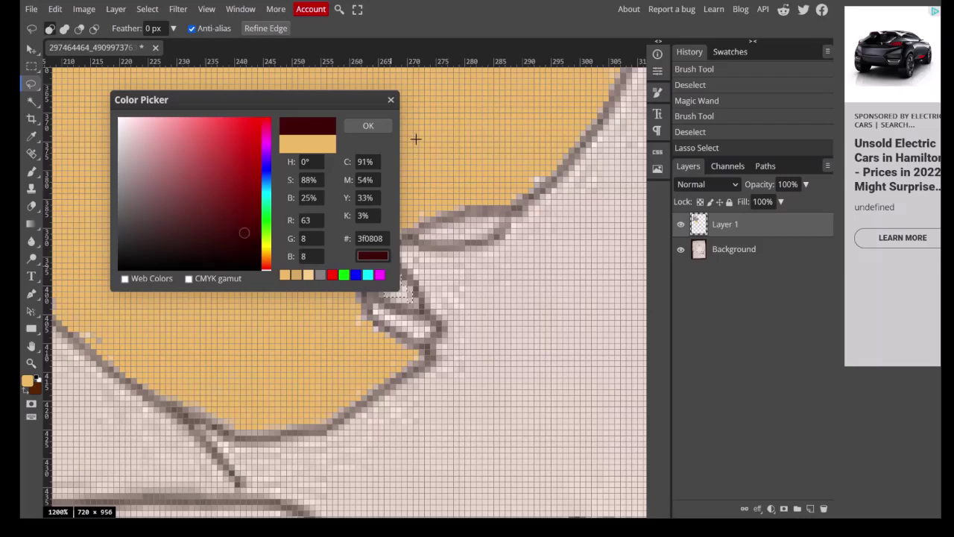
click(368, 125)
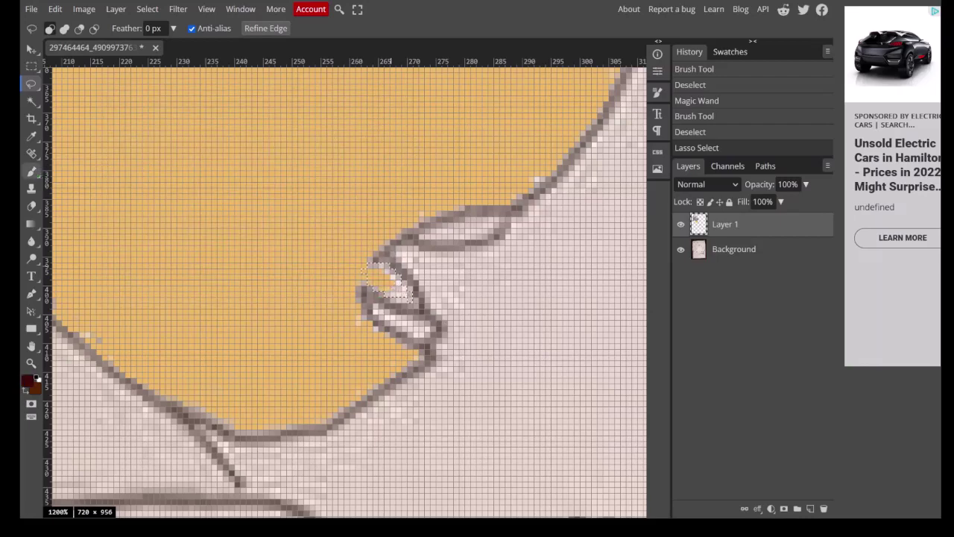
Brush the selected mouth opening dark red on Layer 1 and clear the selection.
key(b)
drag(373, 270, 408, 293)
key(ctrl+d)
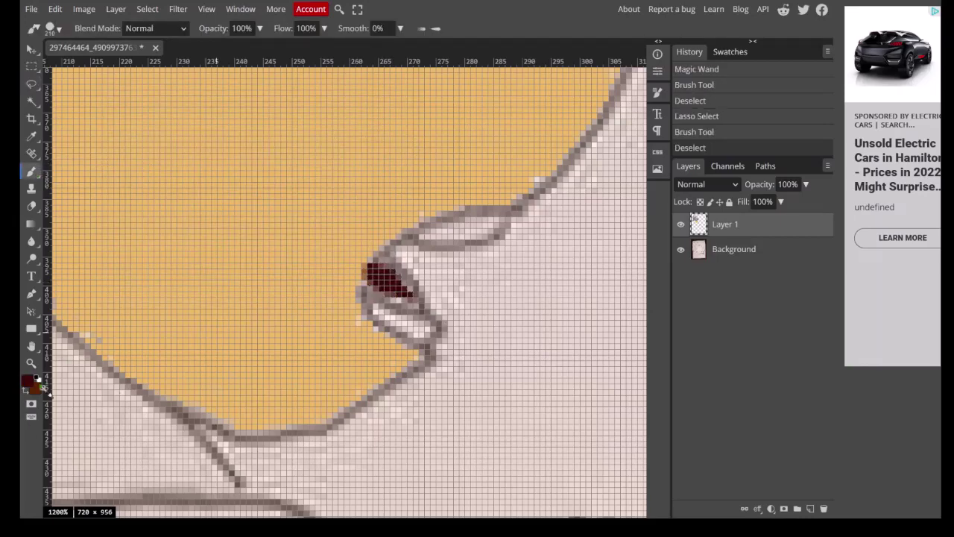
Outline the inside of the horned character's eye with a freehand Lasso selection.
click(32, 362)
right_click(172, 333)
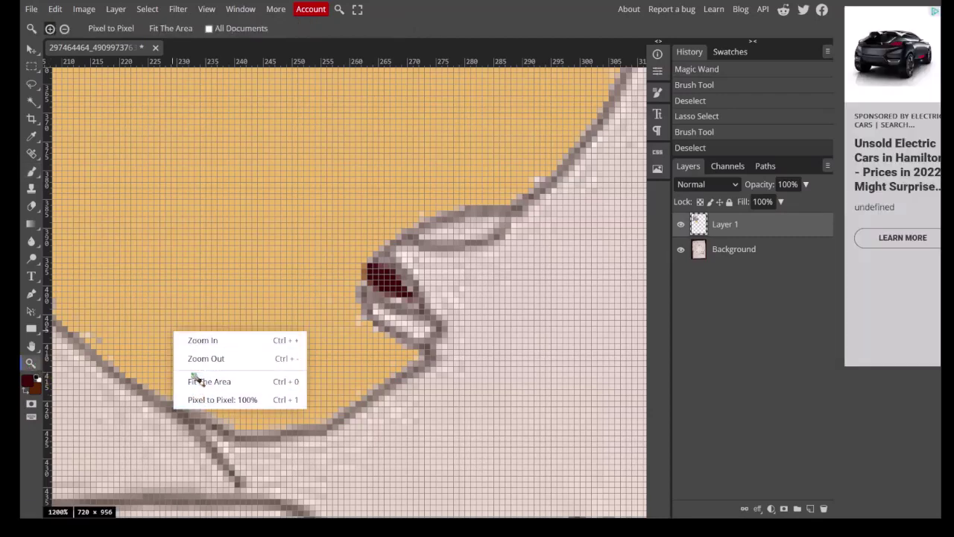
click(201, 382)
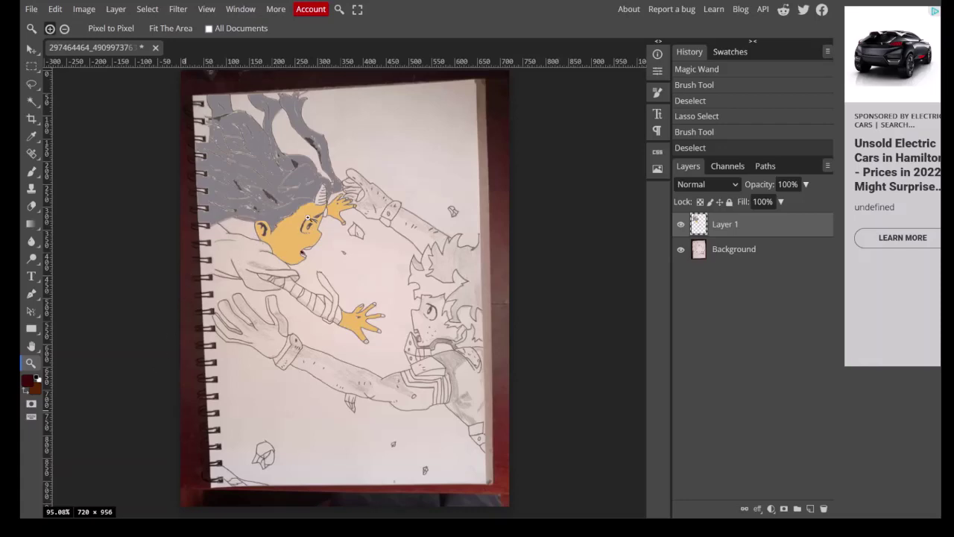
click(307, 217)
scroll(308, 229, up, 5)
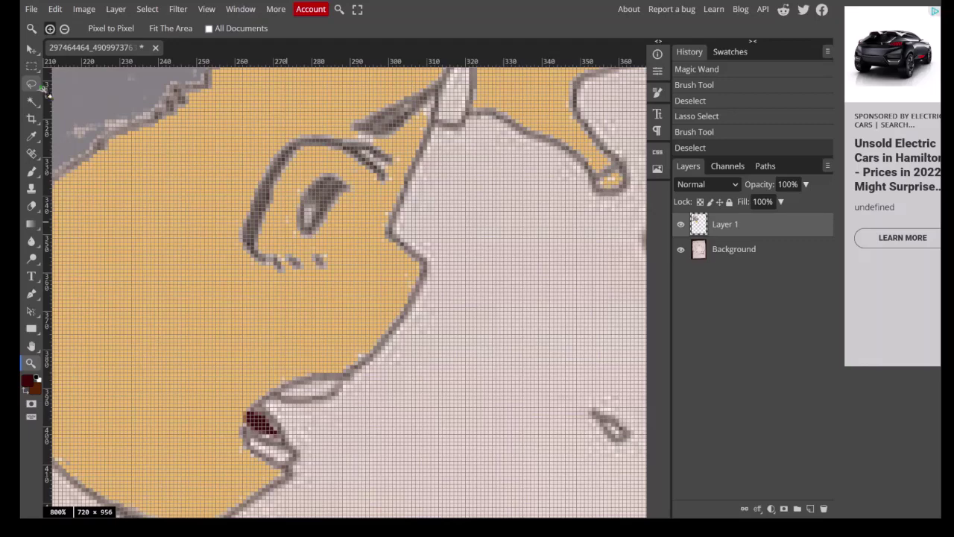
click(32, 84)
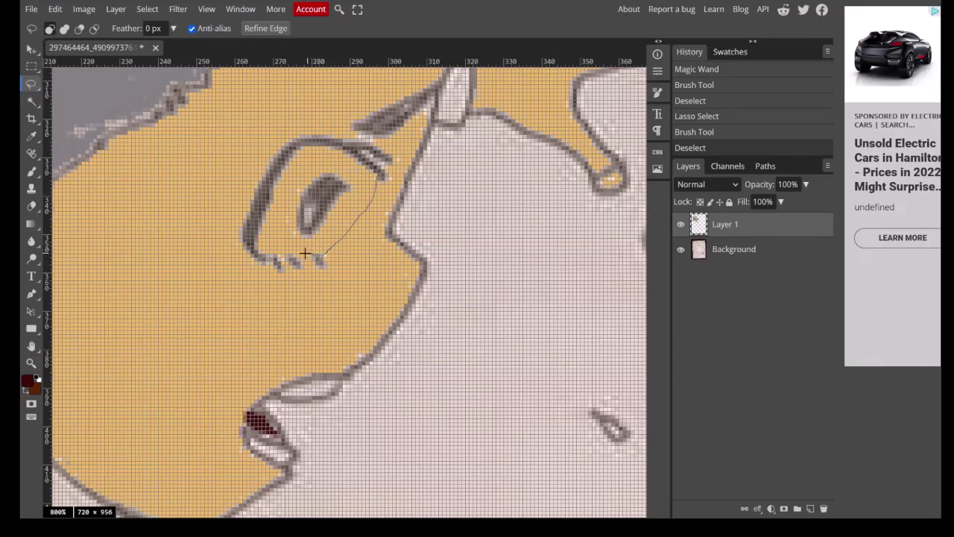
drag(285, 258, 273, 255)
drag(367, 168, 365, 170)
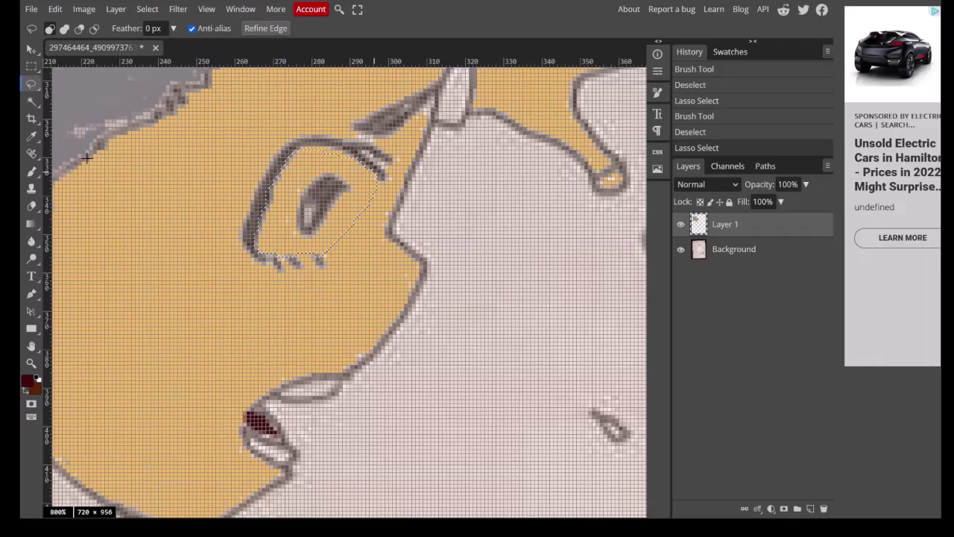
Try to pick the eye area with the Magic Wand on Layer 1 and the Background, and clear the selection.
click(31, 101)
click(322, 203)
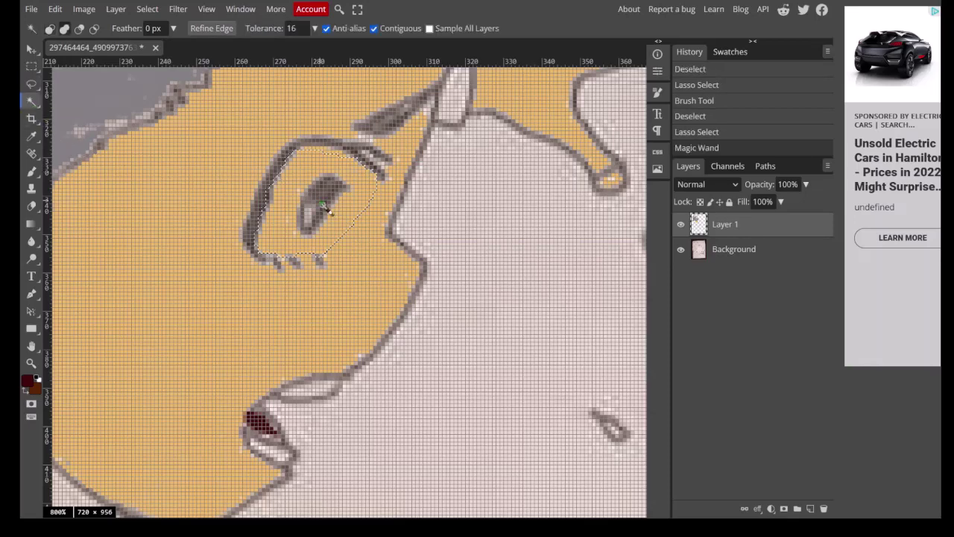
click(702, 251)
click(322, 206)
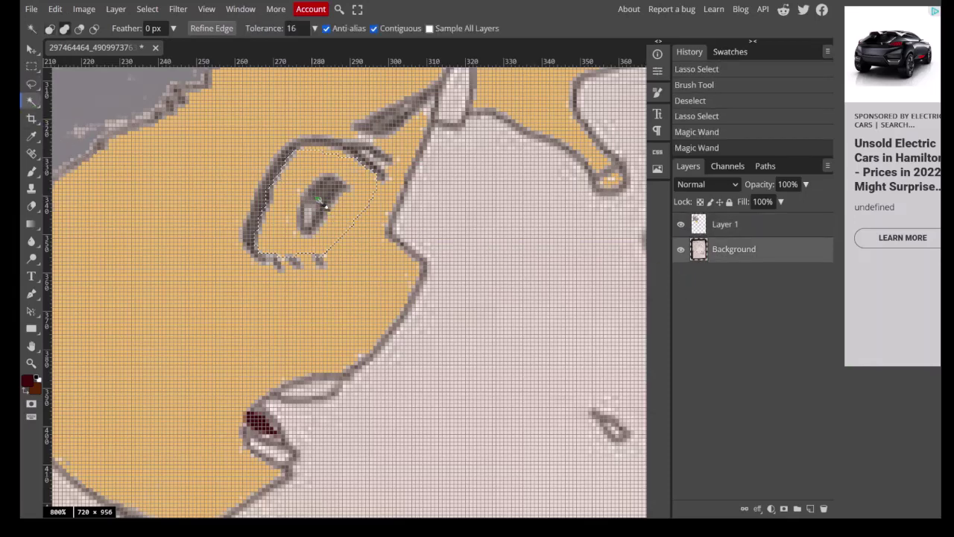
click(323, 207)
key(ctrl+d)
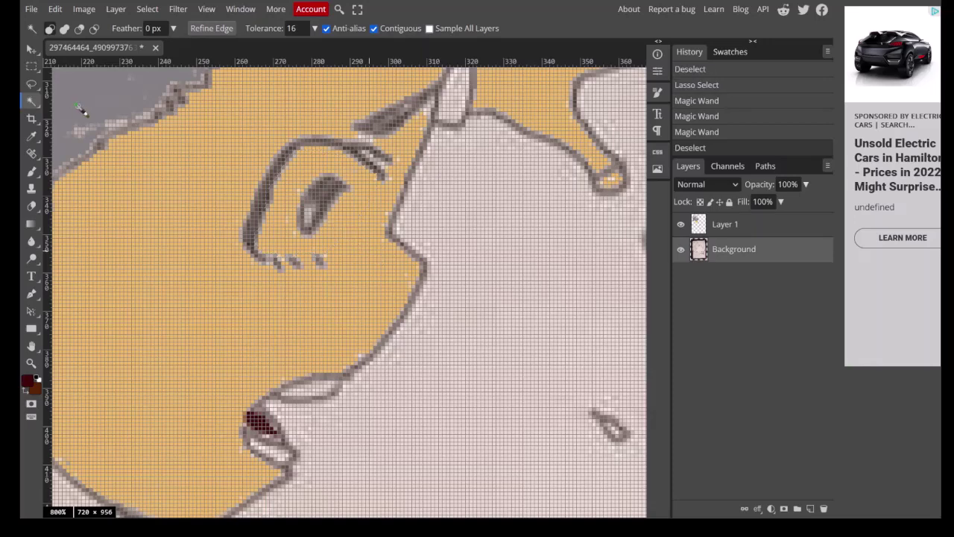
click(345, 227)
key(ctrl+d)
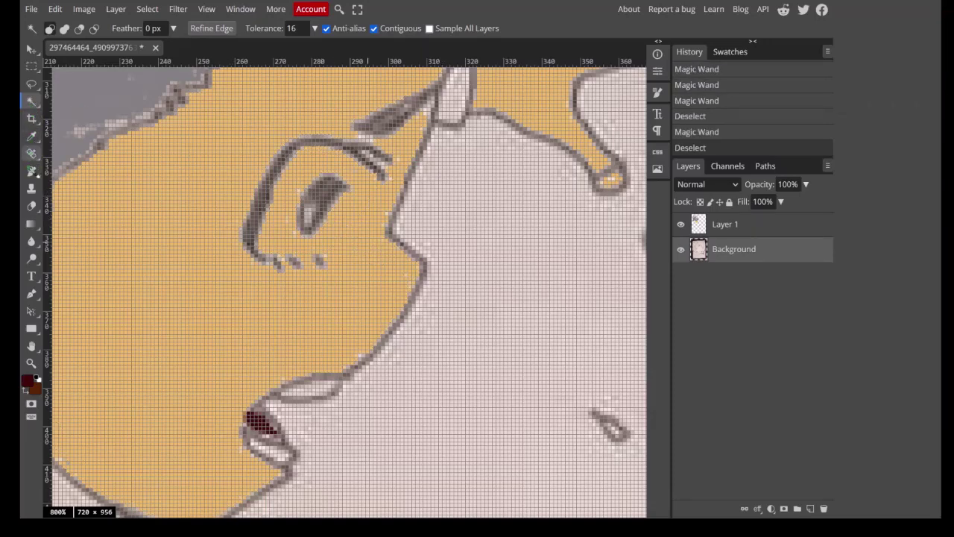
Choose the Pencil tool with a 1 px tip and set the foreground colour to the near-black 0f0e0e.
click(31, 172)
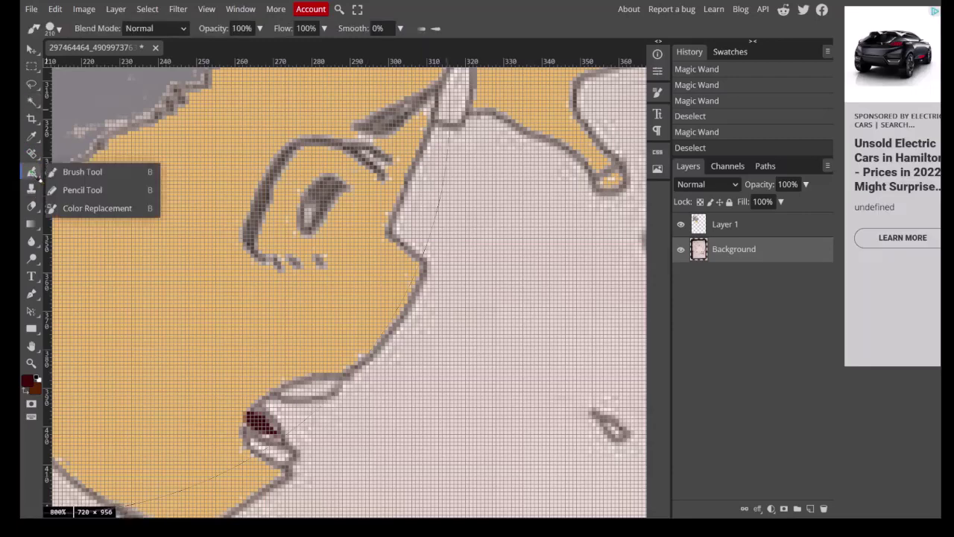
click(31, 172)
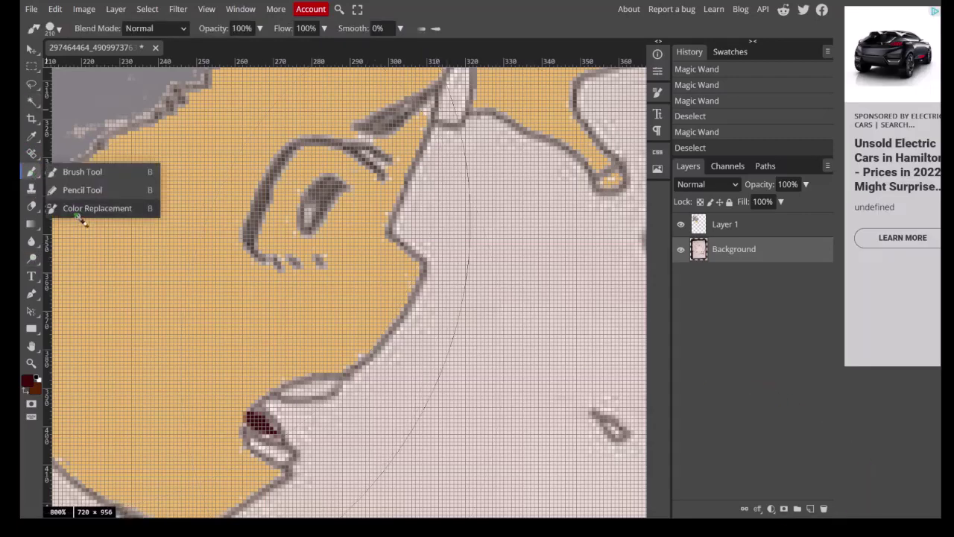
click(82, 190)
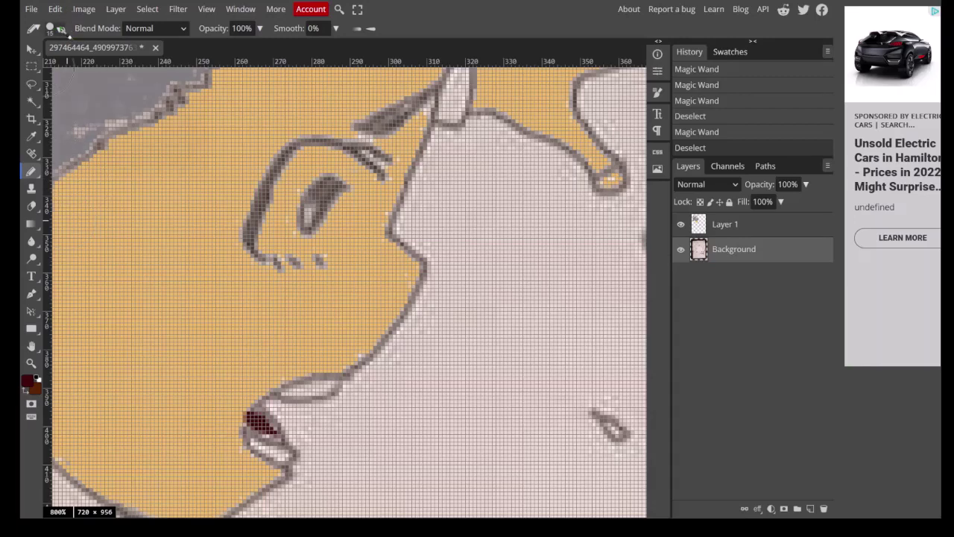
click(54, 28)
drag(130, 61, 110, 61)
click(27, 381)
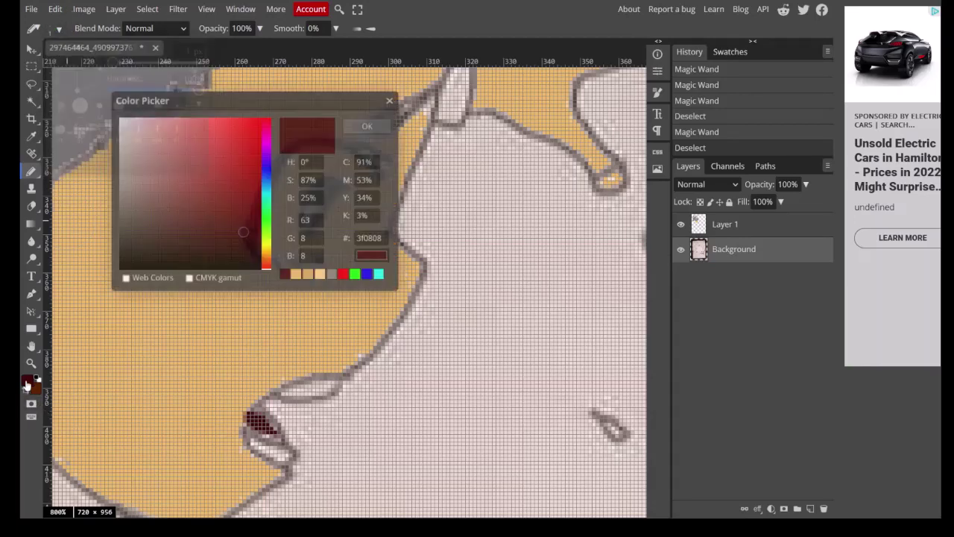
drag(202, 247, 123, 261)
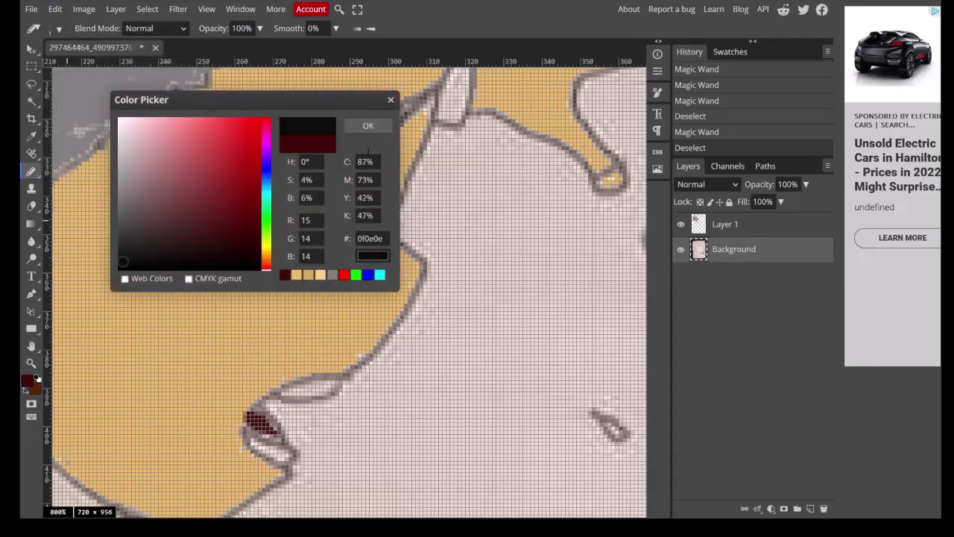
click(383, 129)
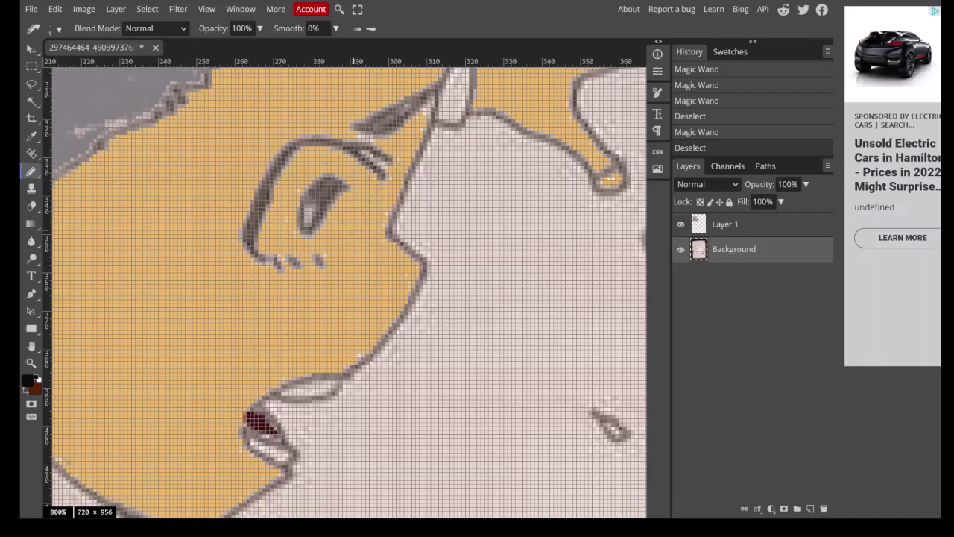
Draw a pencil line on the Background layer along the eye's open front edge, from the upper lashes to the lower lashes.
click(352, 242)
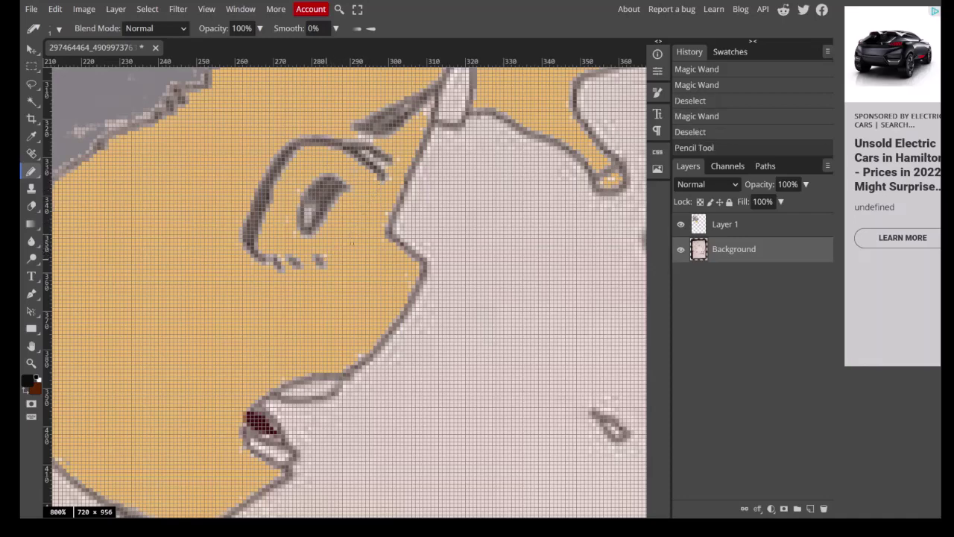
click(680, 224)
click(680, 226)
Try to select the inside of the eye with the Magic Wand on the Background layer and clear the selection.
click(32, 101)
click(339, 235)
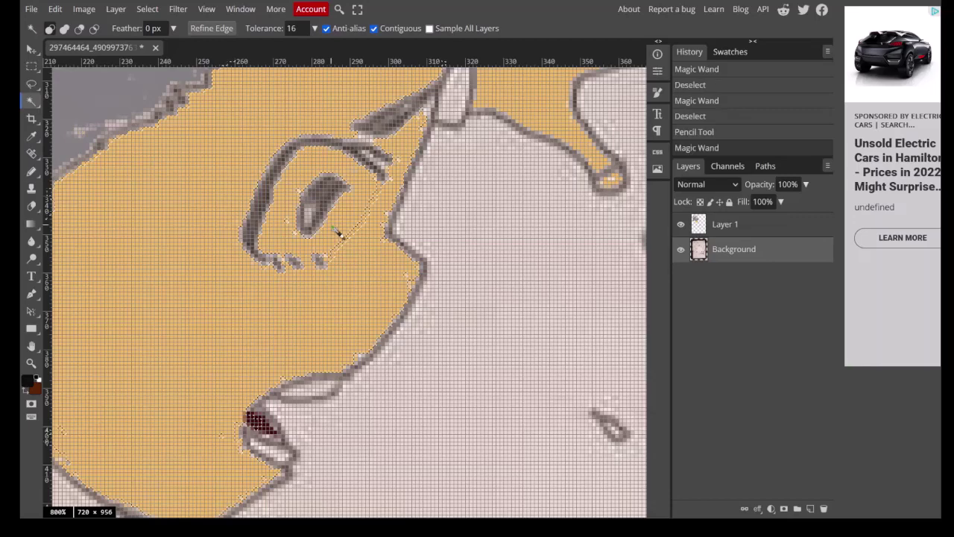
key(ctrl+d)
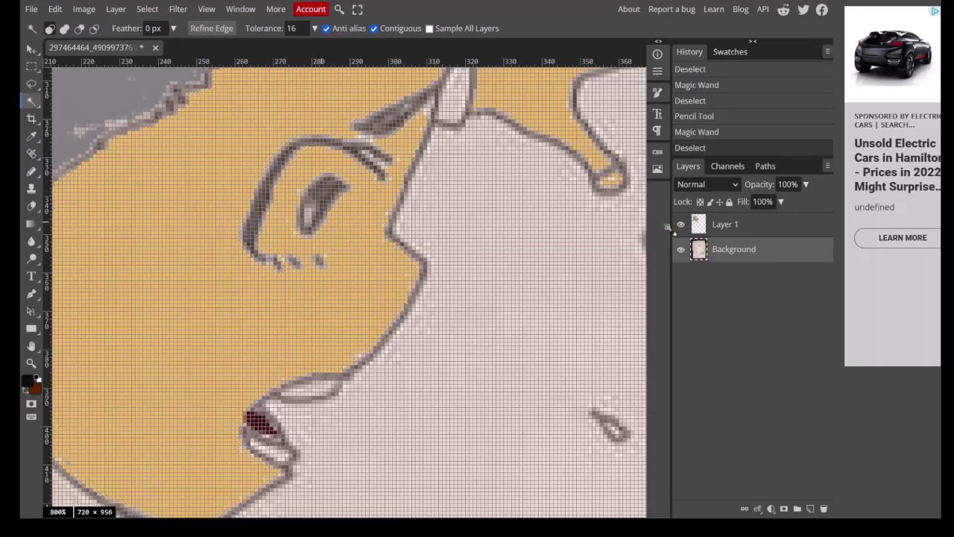
Hide Layer 1 and extend the pencil line to the nearest lower lash on the Background layer.
click(683, 251)
click(681, 251)
click(678, 224)
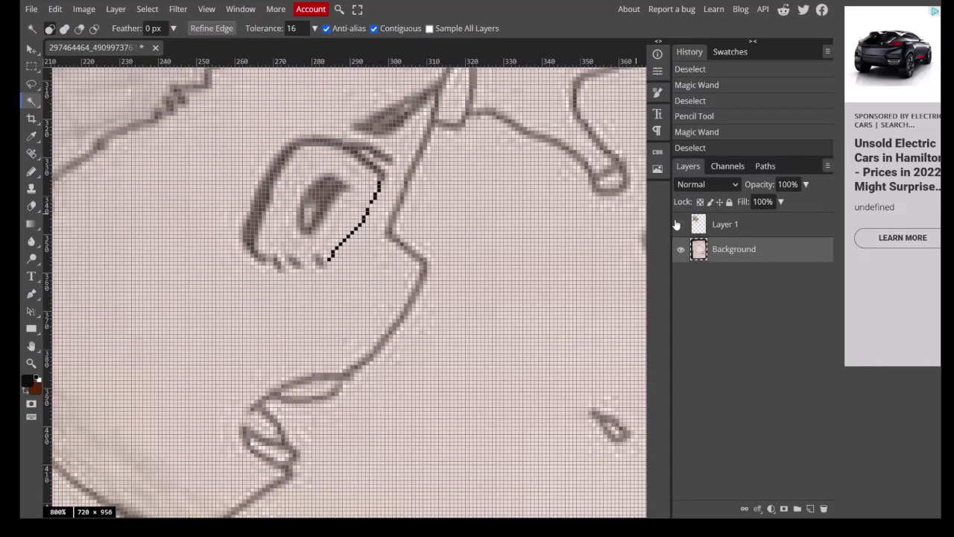
click(677, 223)
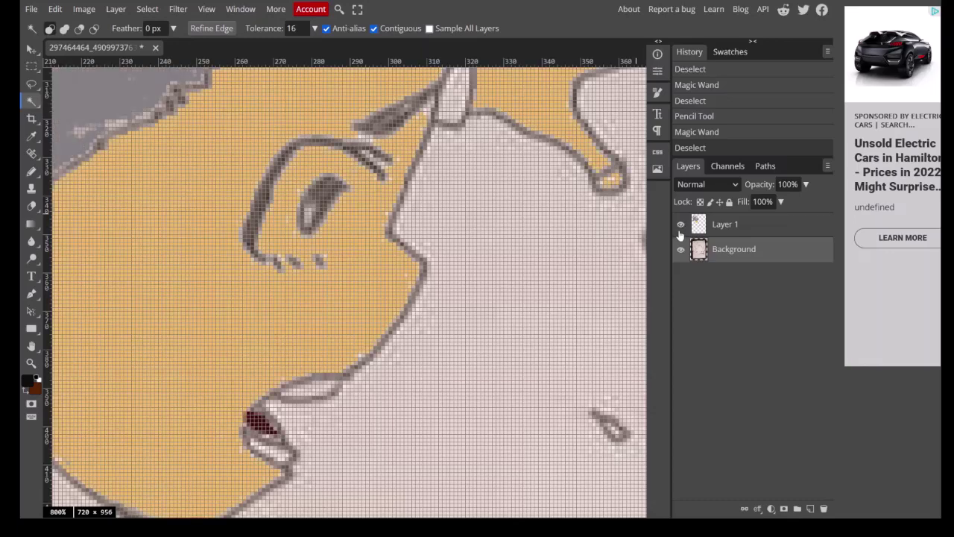
click(680, 224)
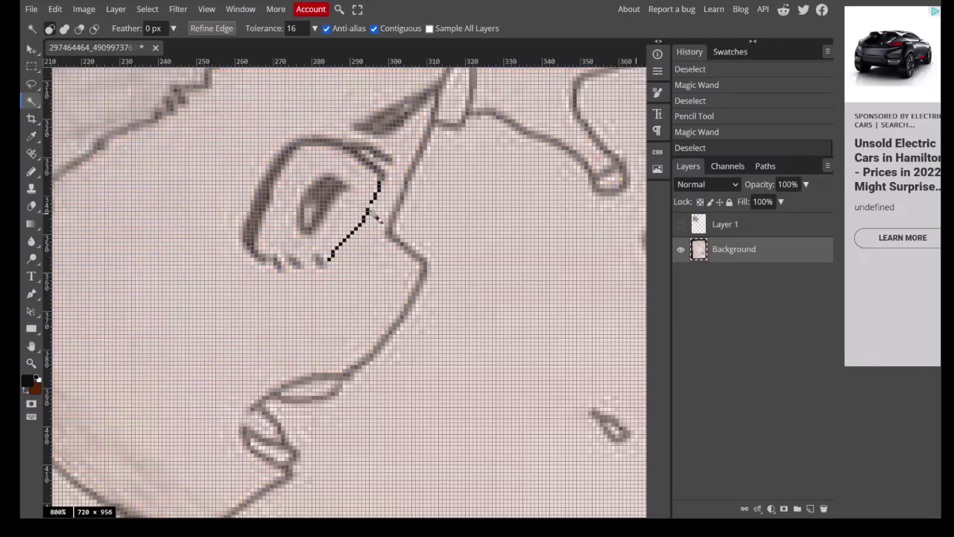
click(32, 172)
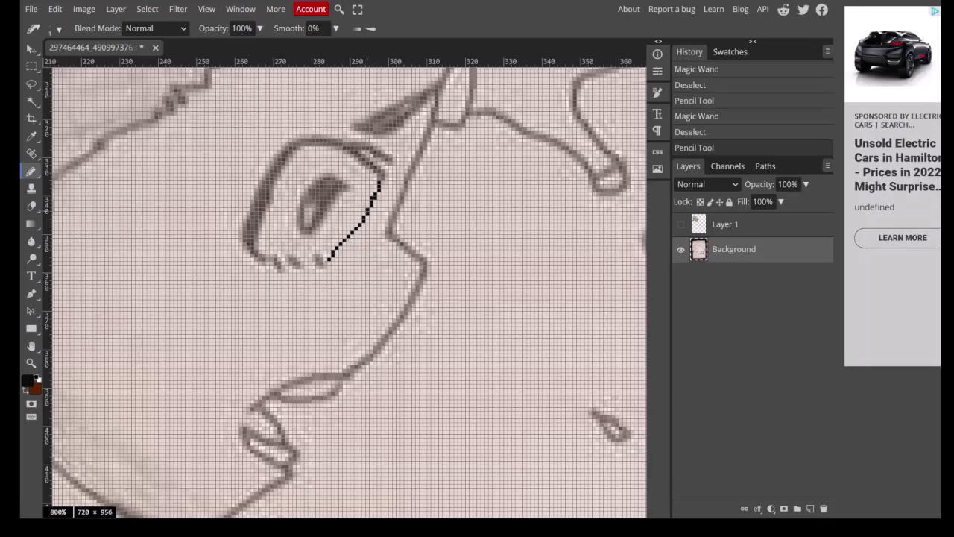
click(325, 259)
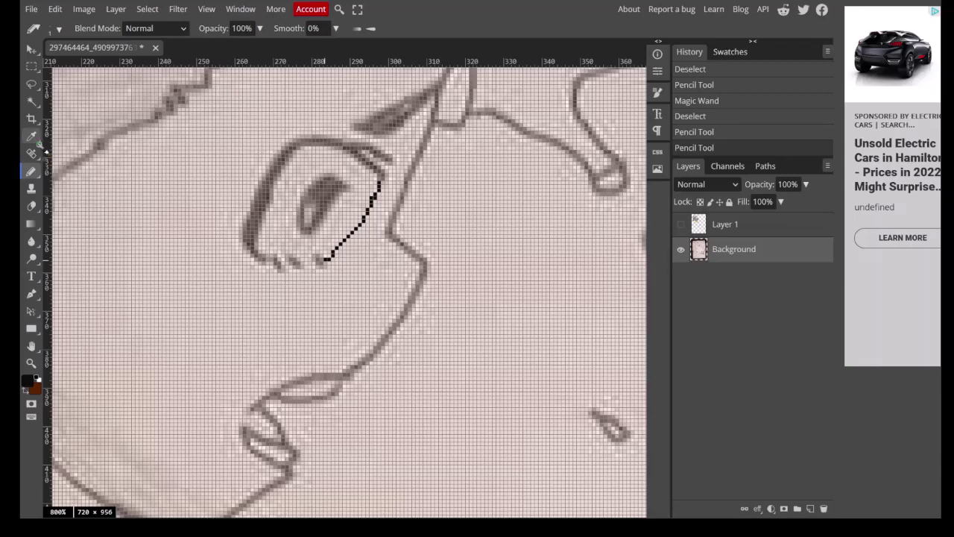
Test the extended eye outline with a Magic Wand selection on the Background layer and clear the selection.
click(32, 101)
click(278, 235)
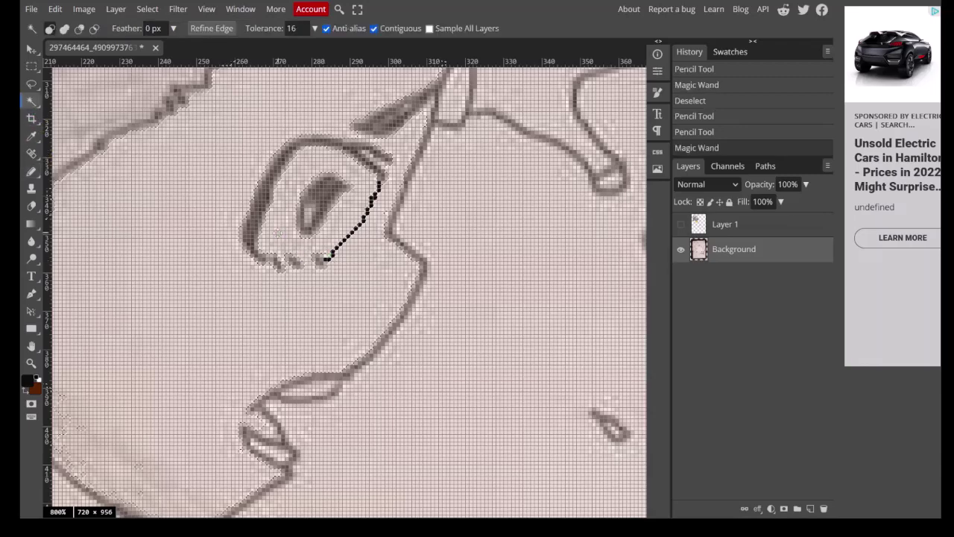
key(ctrl+d)
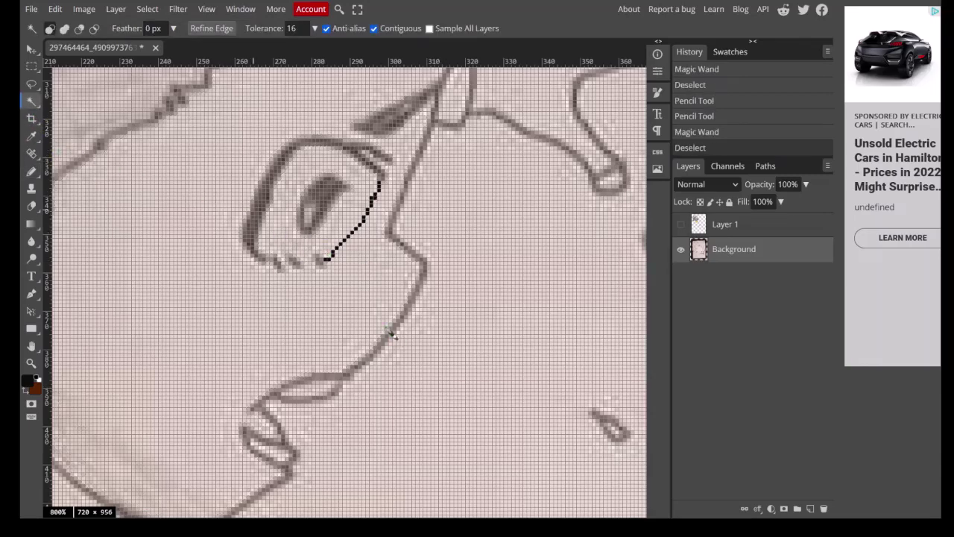
Close the gaps between the lower lashes with pencil strokes on the Background layer, undoing and redrawing the misplaced stroke.
click(32, 171)
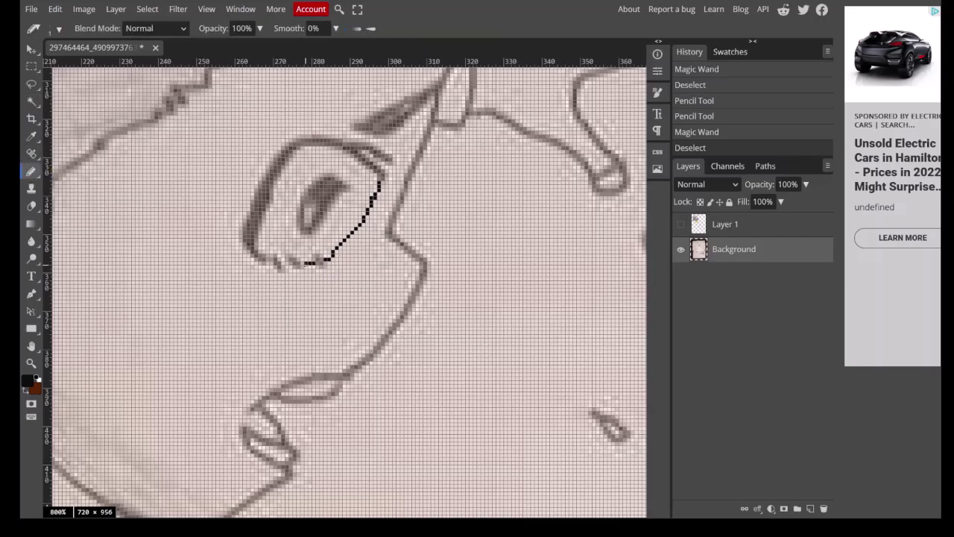
click(680, 224)
click(680, 223)
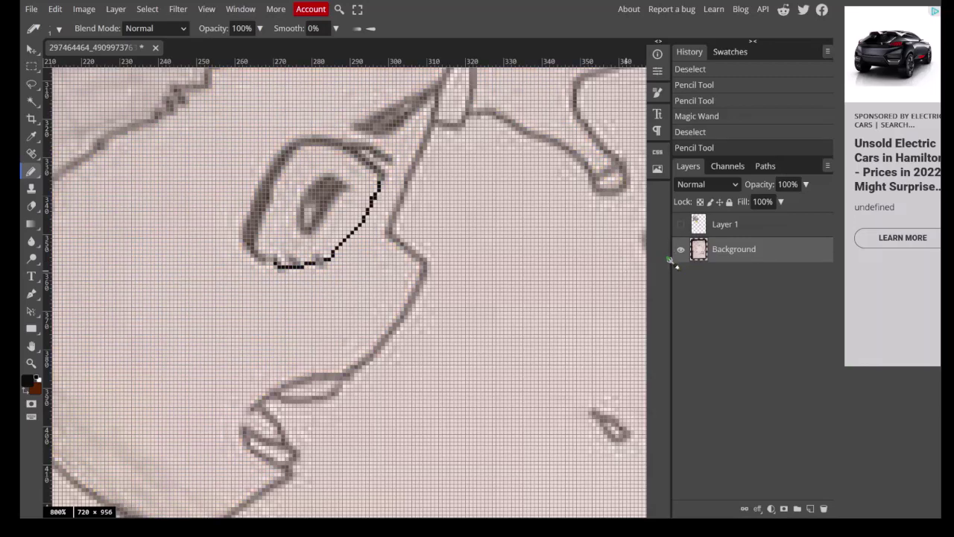
click(681, 224)
key(ctrl+z)
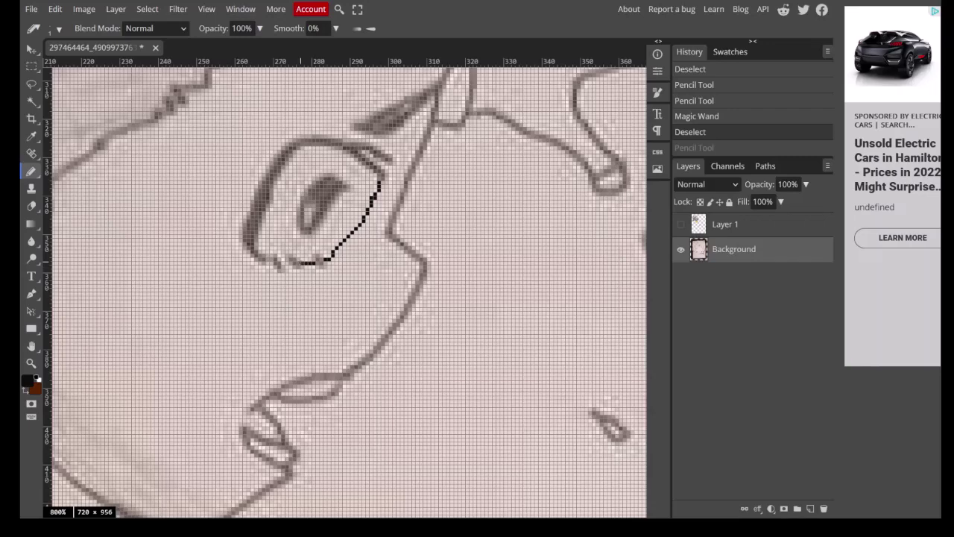
key(ctrl+shift+z)
key(ctrl+shift+z)
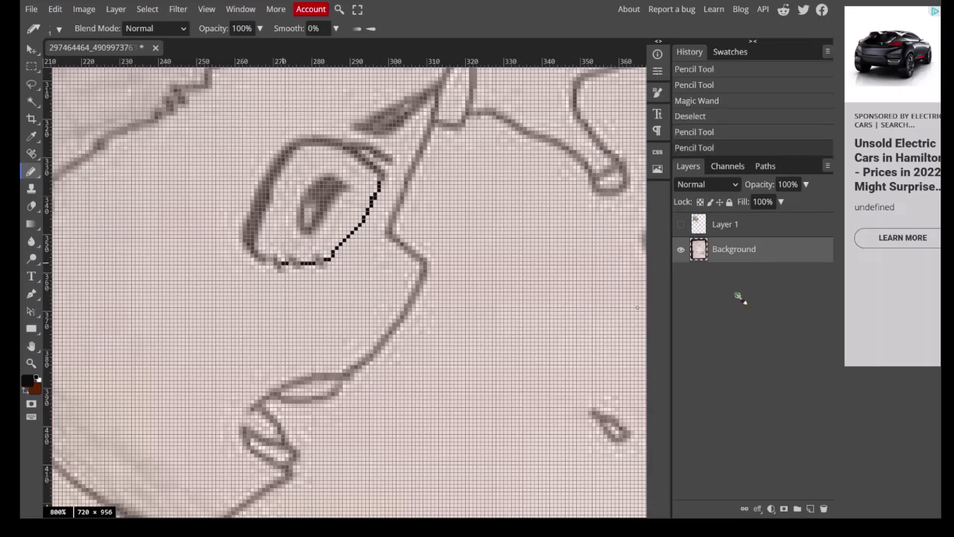
Show Layer 1 and select the white of the eye around the pupil with the Magic Wand on the Background layer, including stray pixels.
click(684, 226)
click(685, 226)
click(681, 225)
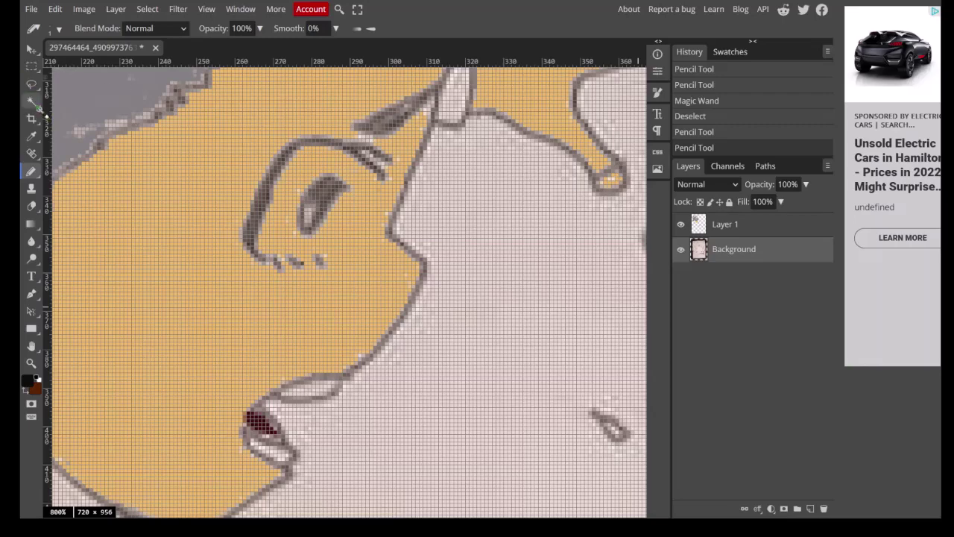
click(31, 101)
click(282, 227)
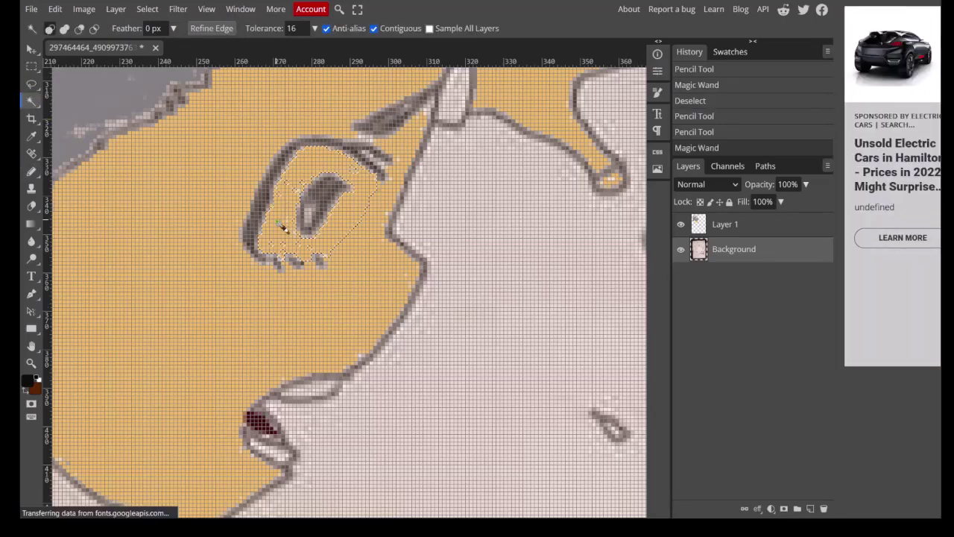
click(309, 192)
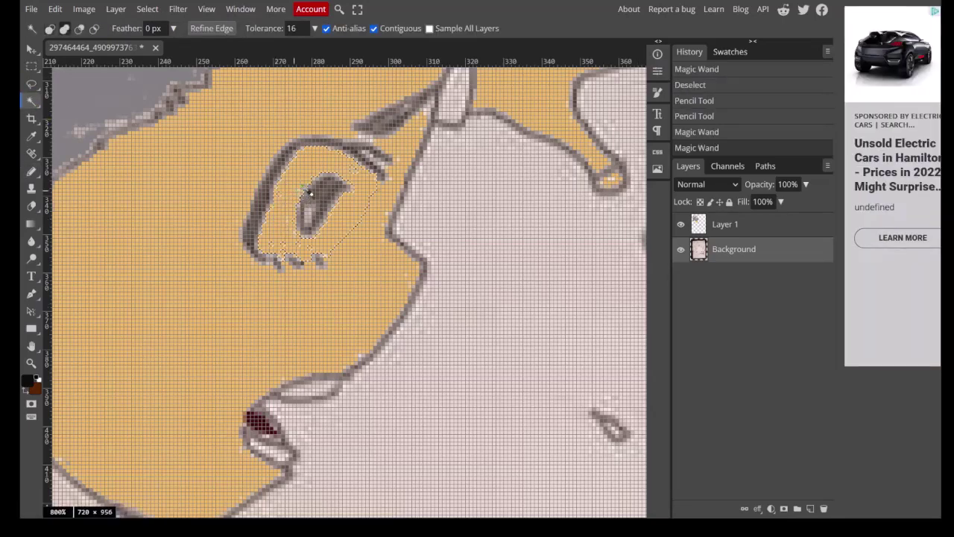
click(308, 191)
click(285, 207)
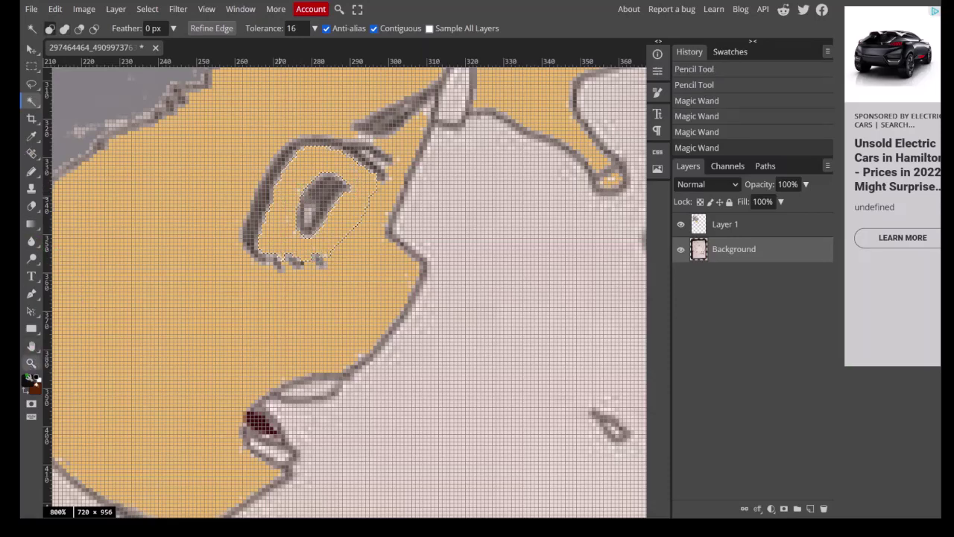
Paint the selected eye white pale pink (#e2c3c3) on Layer 1 with the Brush tool and clear the selection.
click(31, 364)
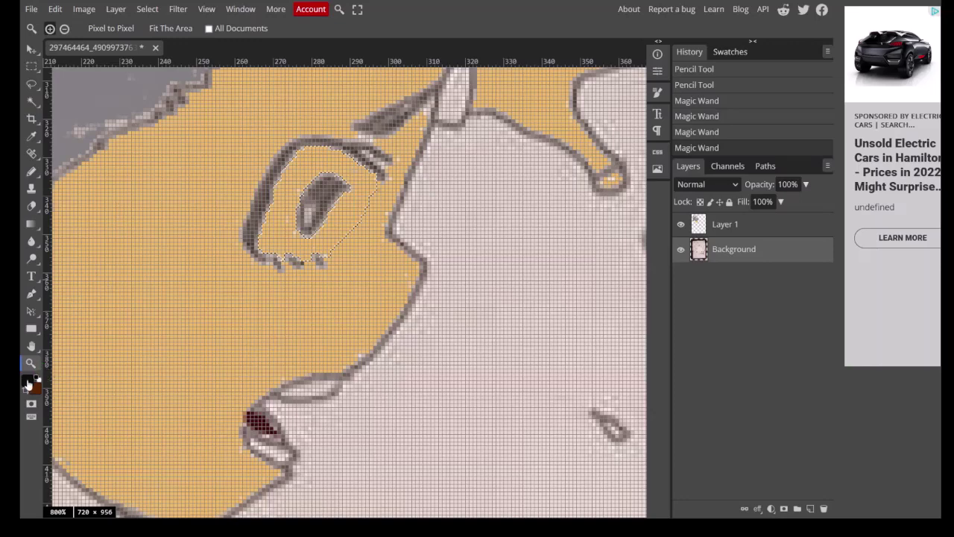
click(30, 382)
drag(129, 135, 142, 141)
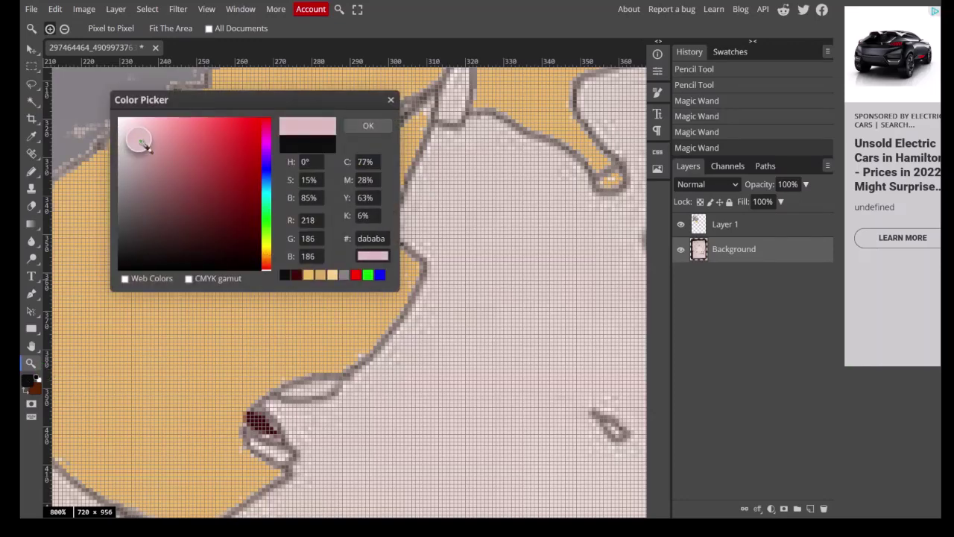
click(380, 128)
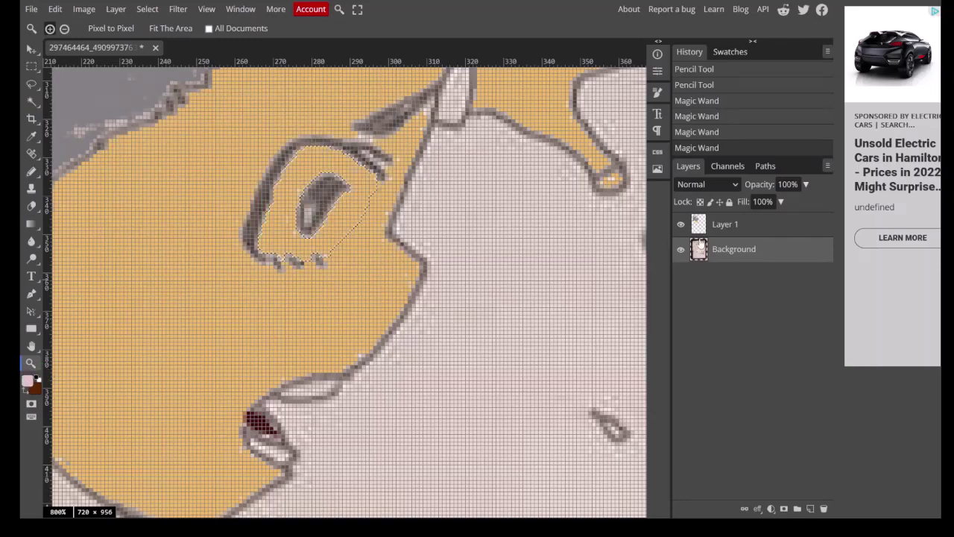
click(709, 229)
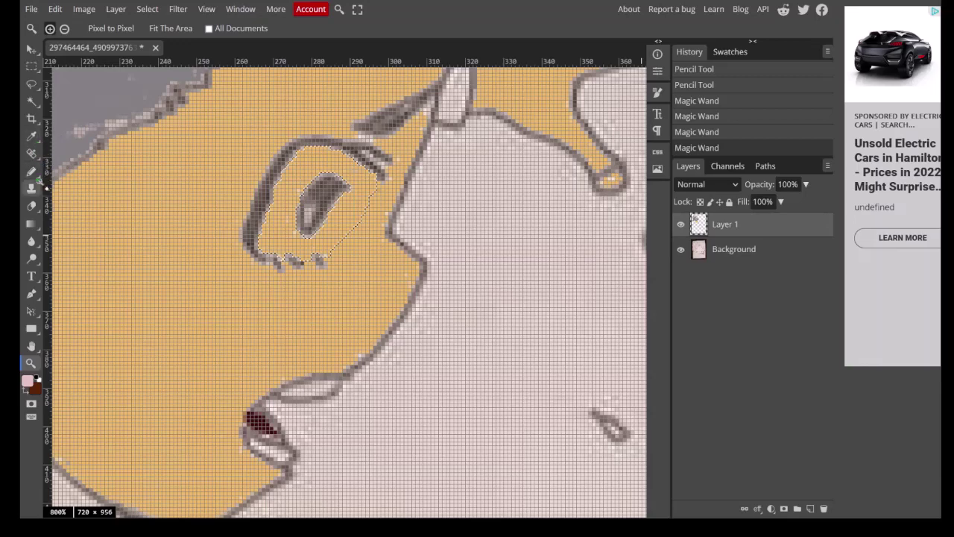
click(33, 173)
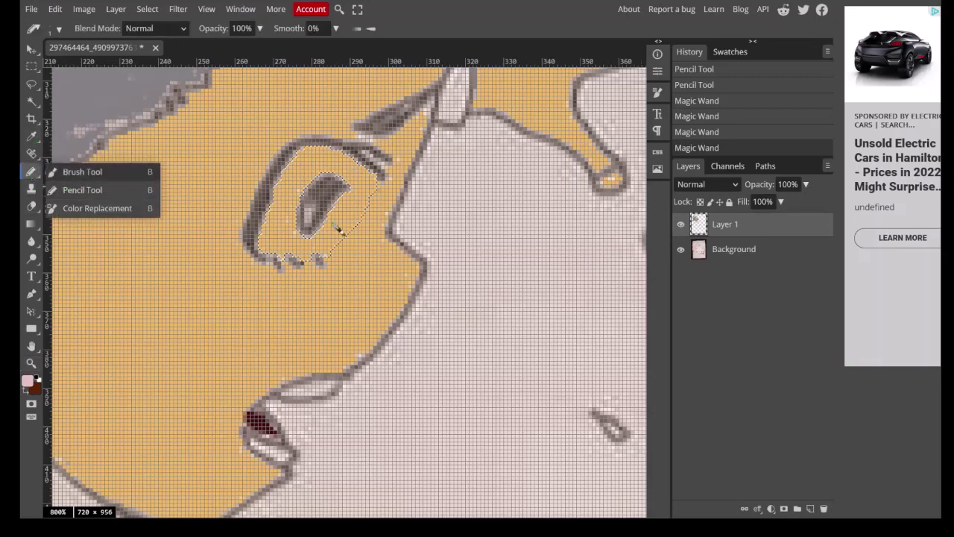
click(320, 194)
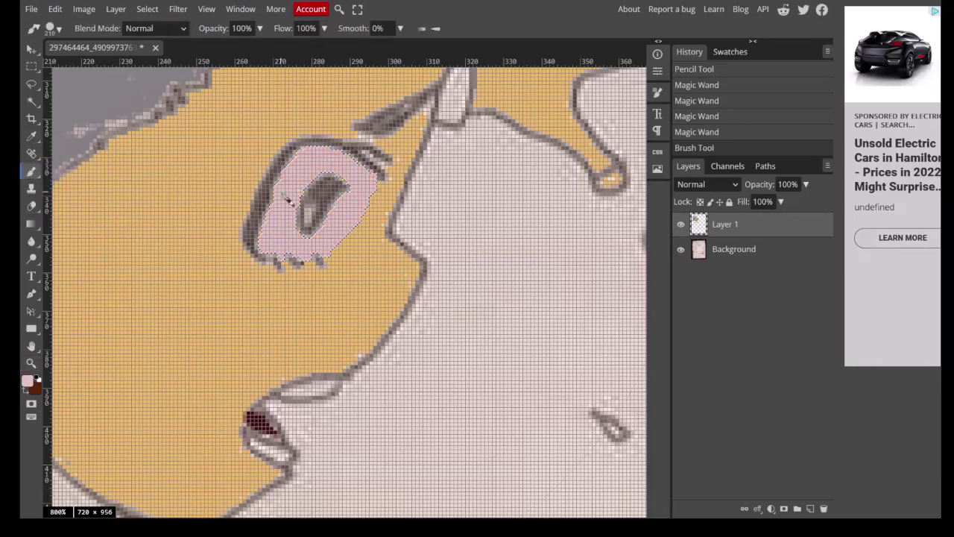
key(ctrl+d)
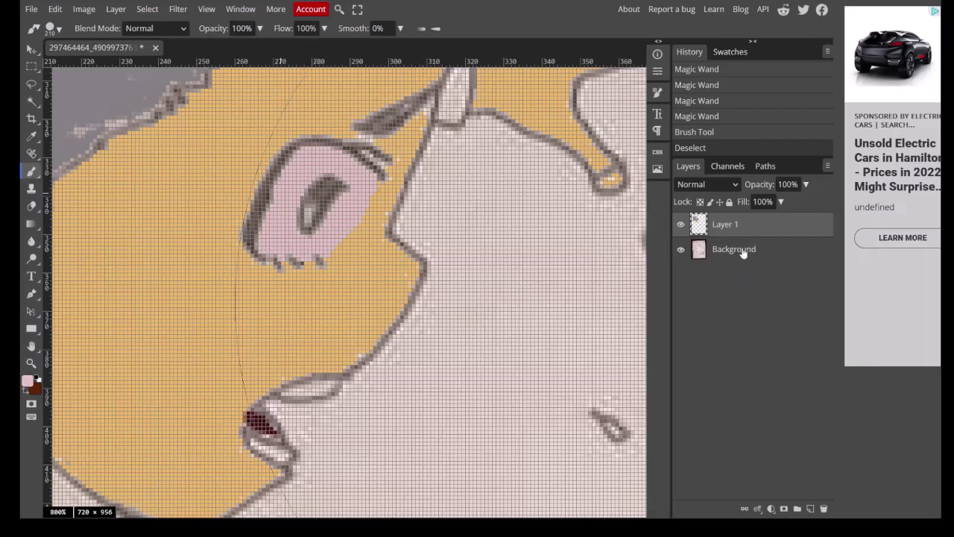
Select the dark part of the pupil with the Magic Wand on the Background layer.
click(741, 249)
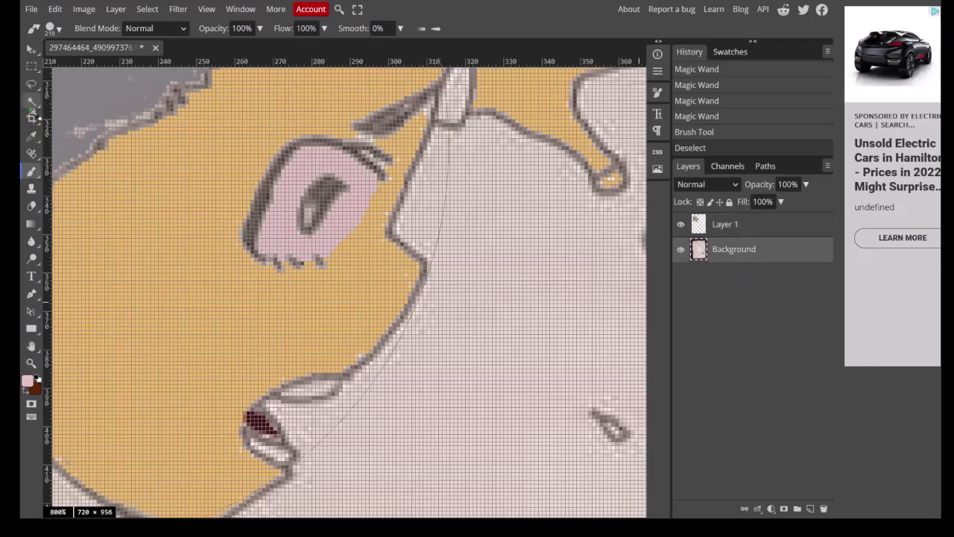
click(31, 101)
click(329, 195)
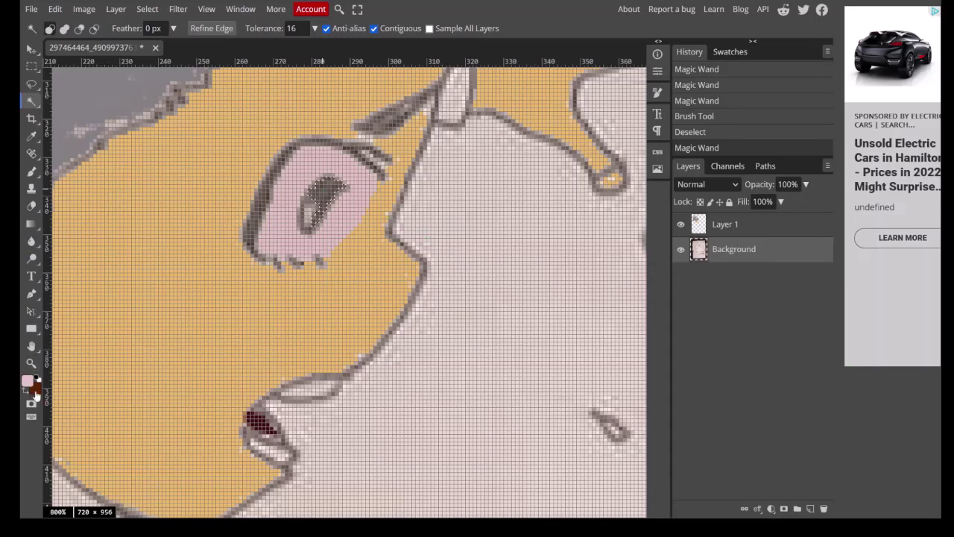
Set the foreground colour to very dark red (#1e0303), leaving the brown background colour as it is.
click(35, 391)
click(368, 126)
click(27, 381)
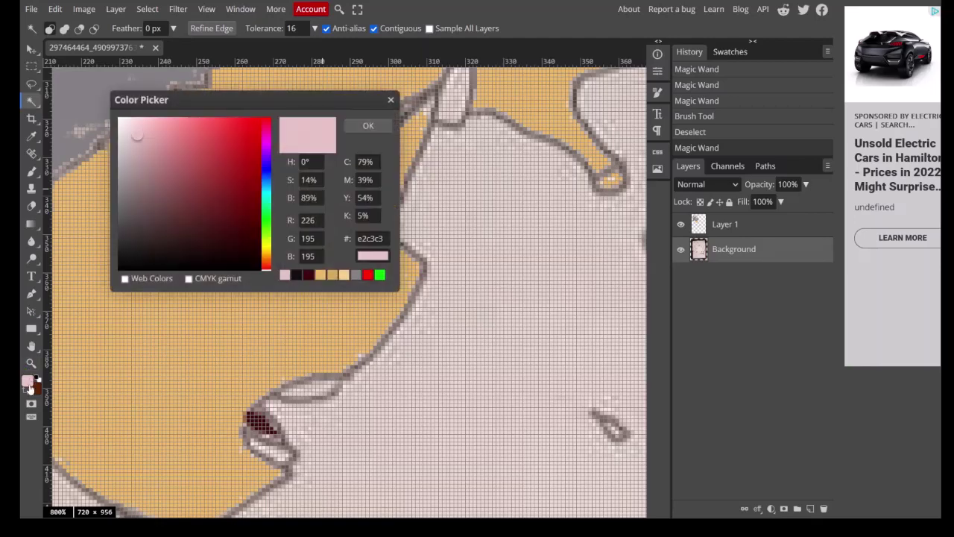
click(250, 254)
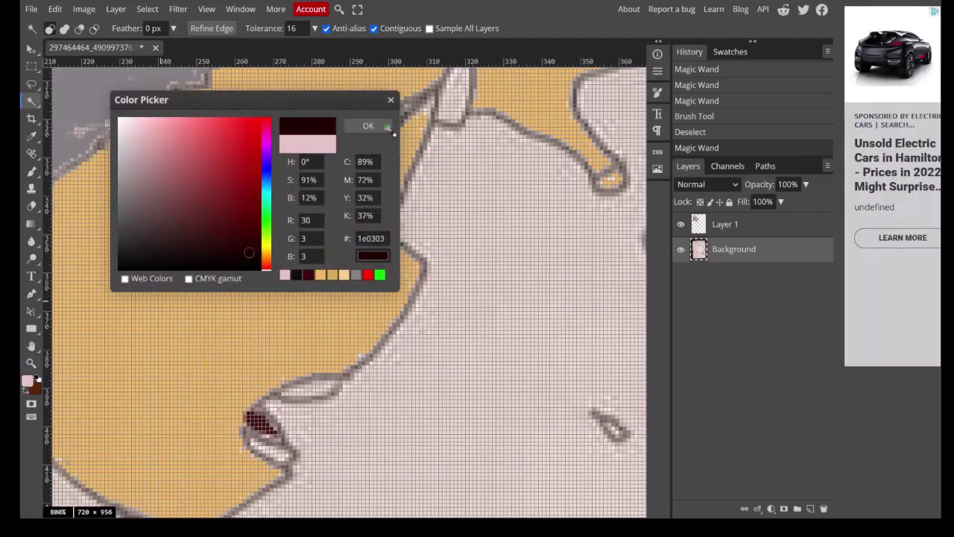
click(368, 126)
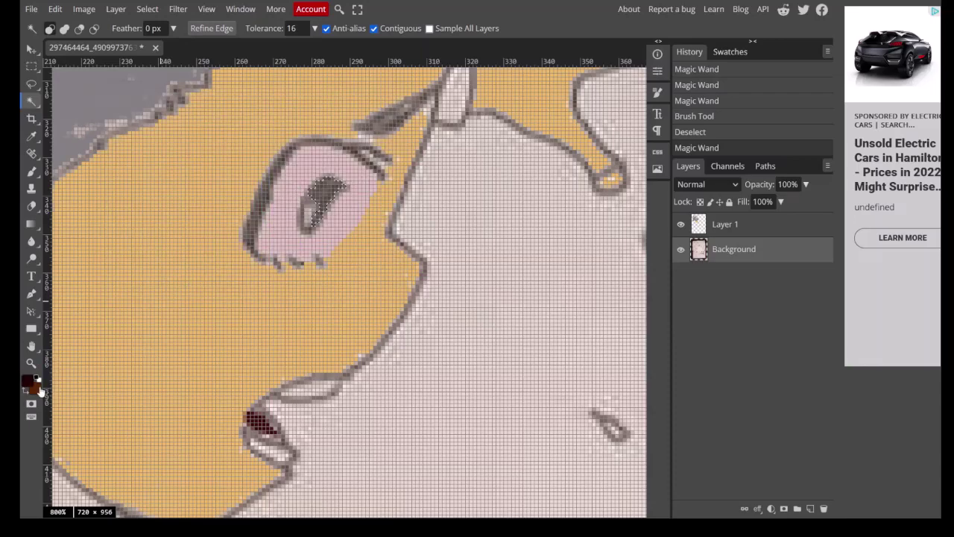
Copy the hex code 5b2400 of the brown background colour.
click(39, 390)
double_click(363, 238)
key(ctrl+c)
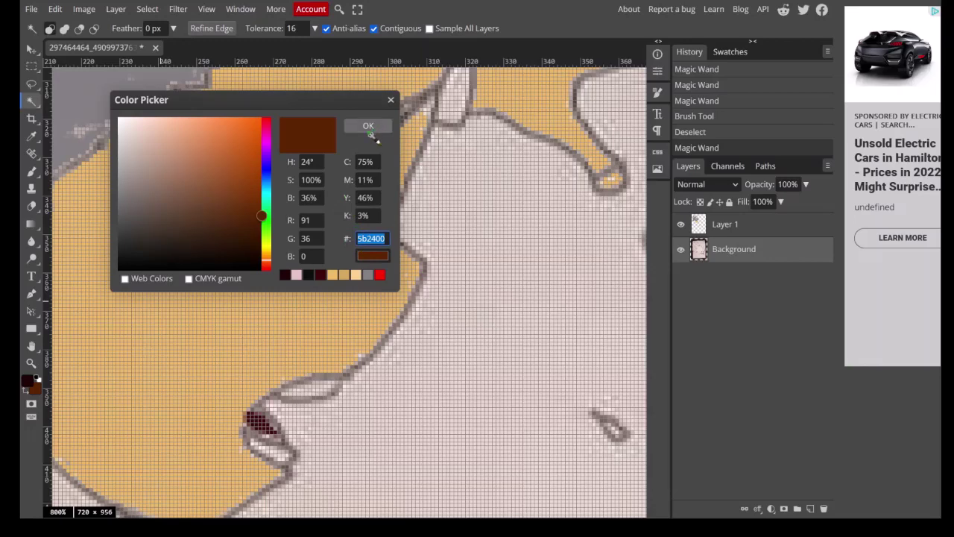
click(331, 145)
click(369, 125)
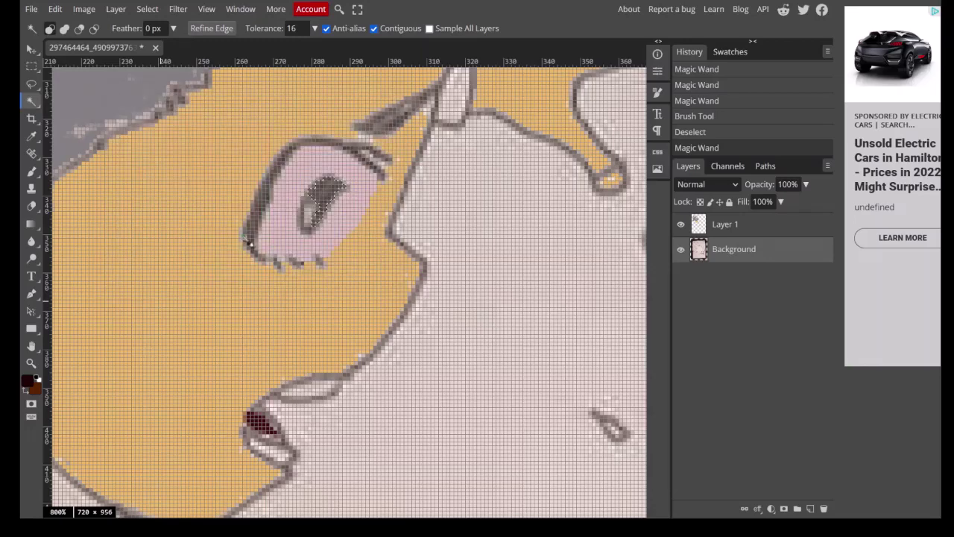
Reset the colours to their defaults and set the foreground colour to the copied brown, #5b2400.
key(d)
click(28, 381)
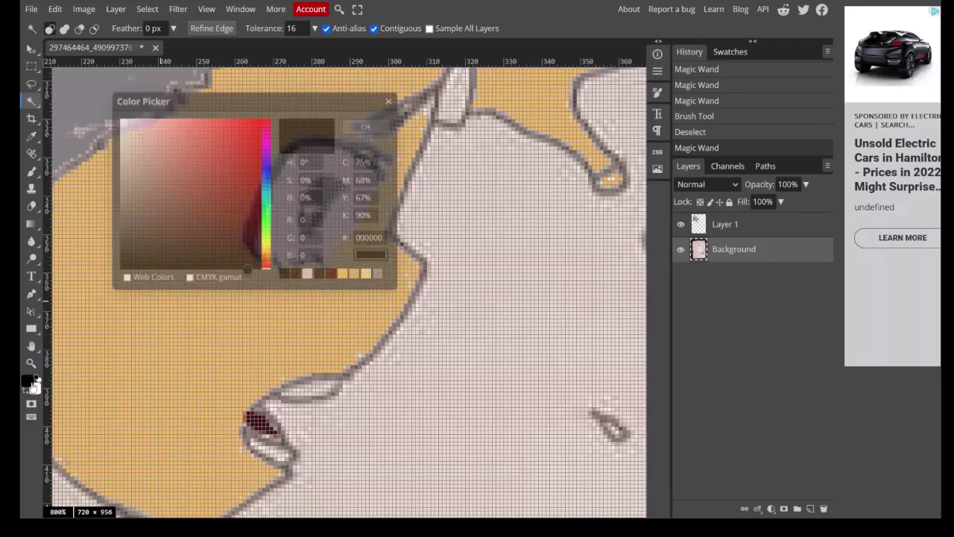
double_click(371, 238)
key(ctrl+v)
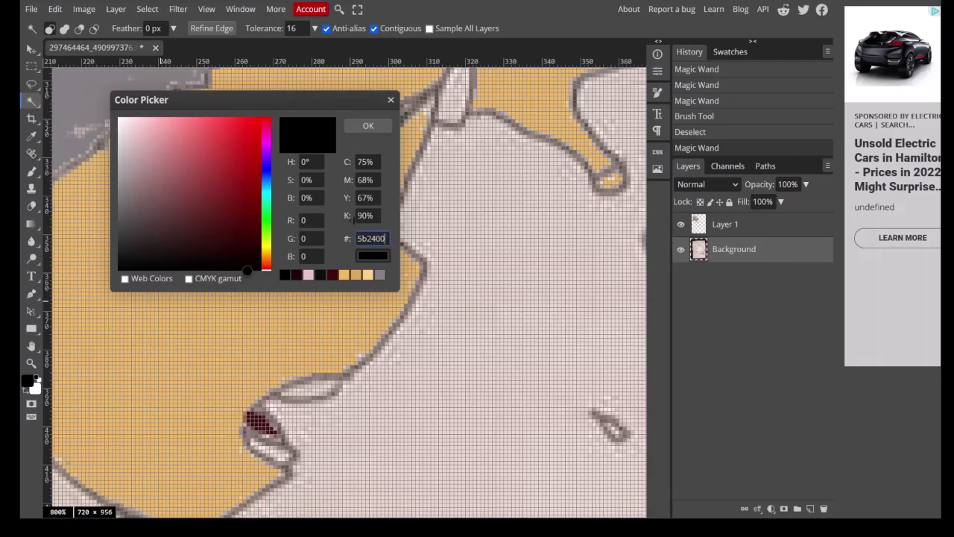
click(376, 223)
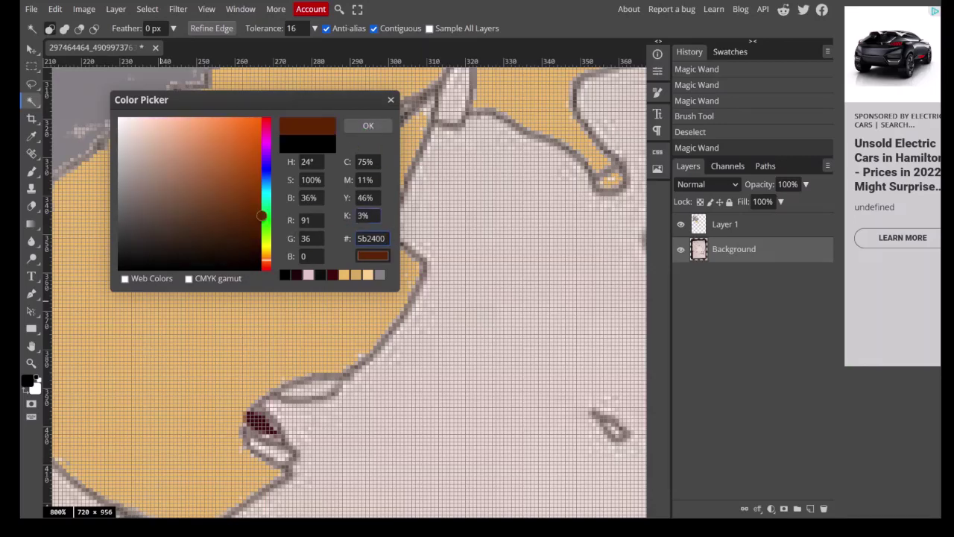
click(369, 126)
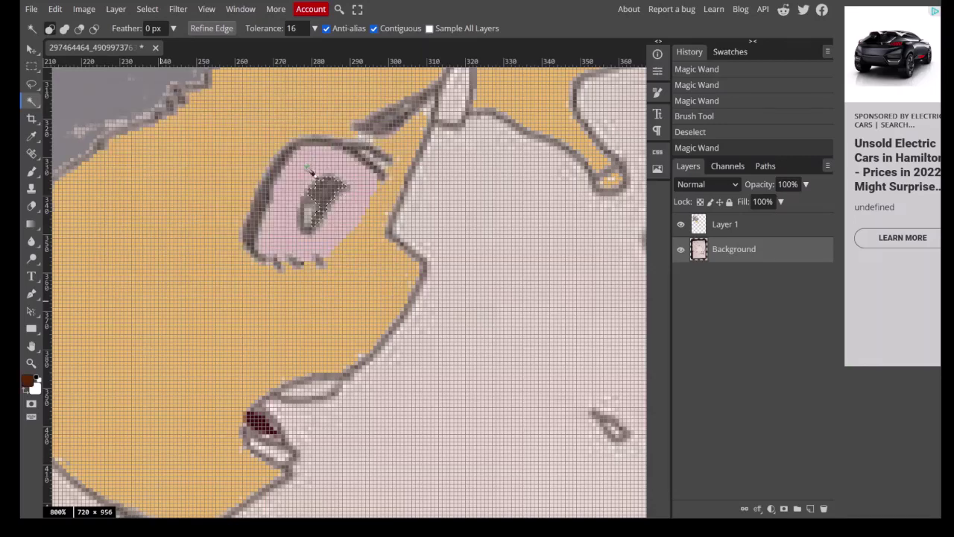
Paint the selected pupil area brown on Layer 1 with the Brush tool and clear the selection.
click(727, 226)
key(b)
click(250, 219)
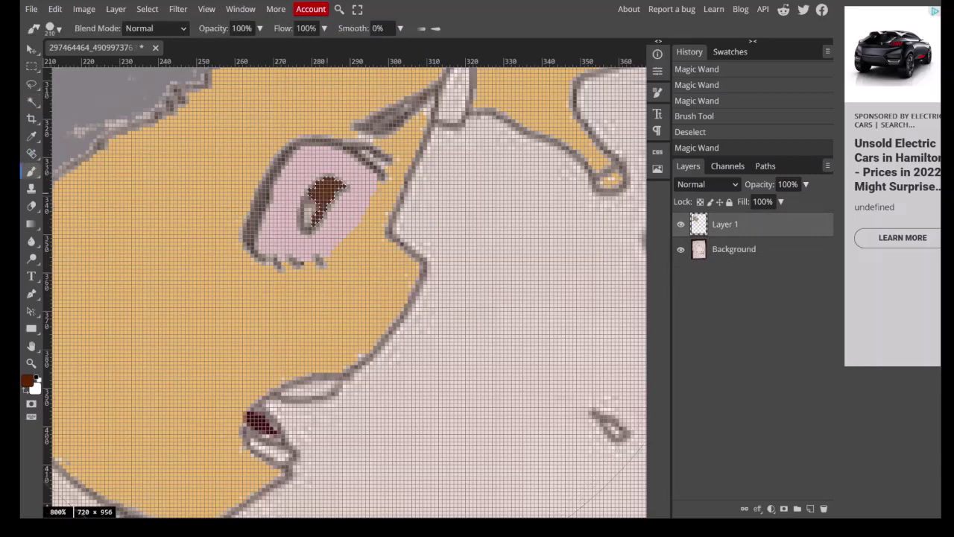
key(ctrl+d)
Set the foreground colour to greyish beige (#b89985) for the horned character's clothing.
click(31, 363)
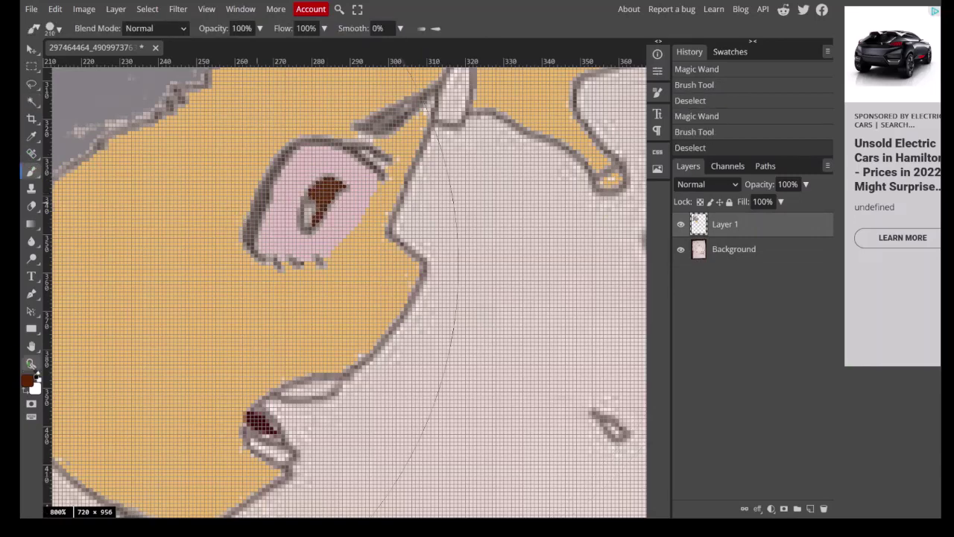
right_click(173, 330)
click(237, 385)
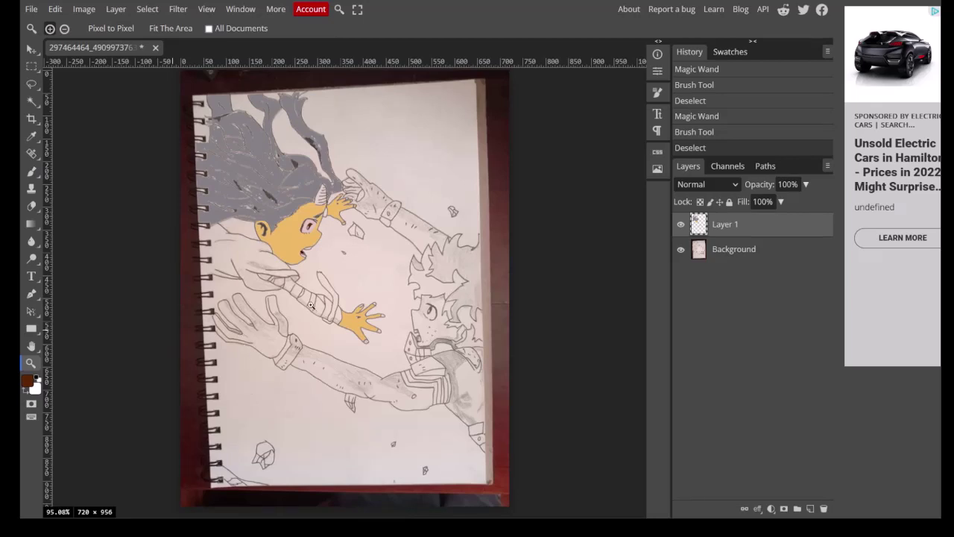
click(216, 252)
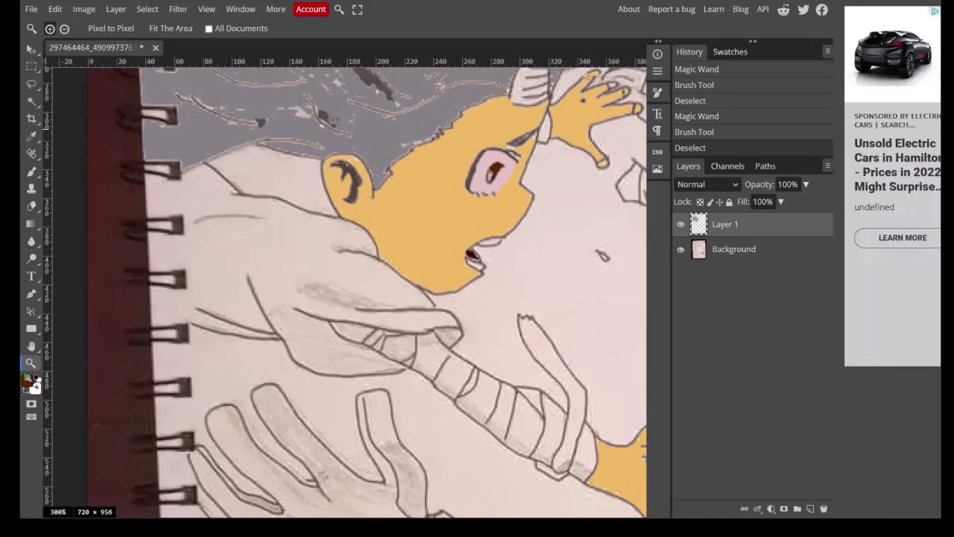
click(27, 380)
key(super)
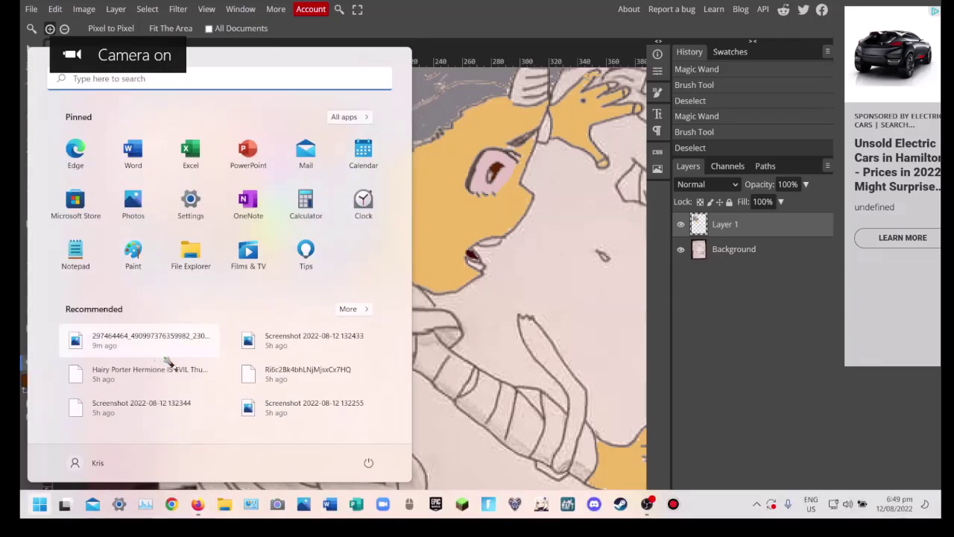
key(super)
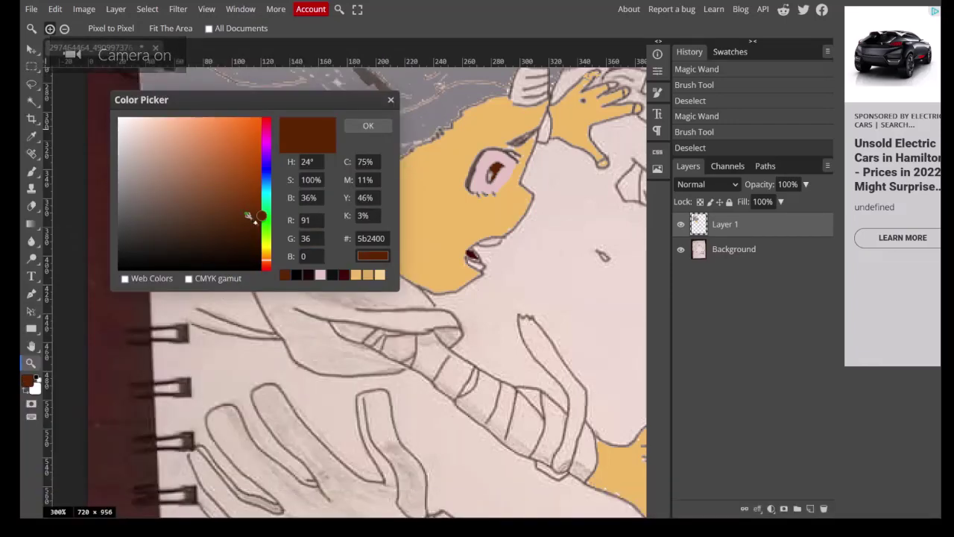
mouse_move(163, 165)
mouse_down()
mouse_move(183, 129)
mouse_move(199, 139)
mouse_move(158, 162)
mouse_move(149, 152)
mouse_move(165, 169)
mouse_up()
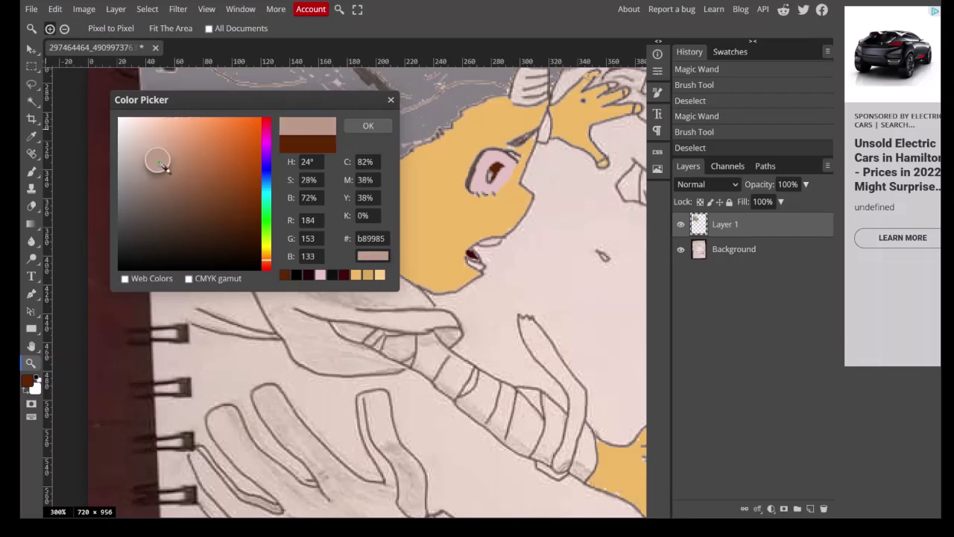
click(367, 126)
Select the garment around the horned character's neck and shoulder with the Magic Wand on the Background layer, adding its separate upper section.
click(718, 252)
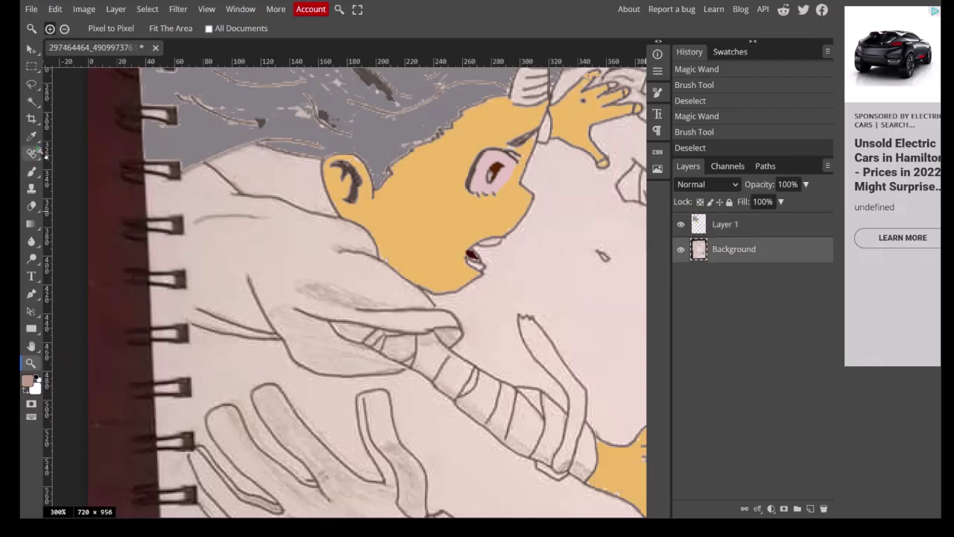
click(32, 101)
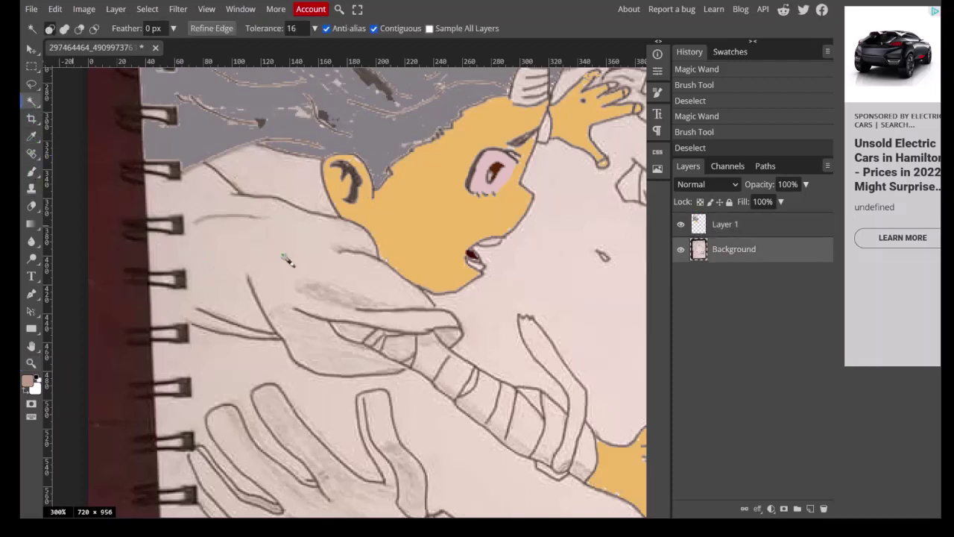
click(362, 234)
shift+click(296, 179)
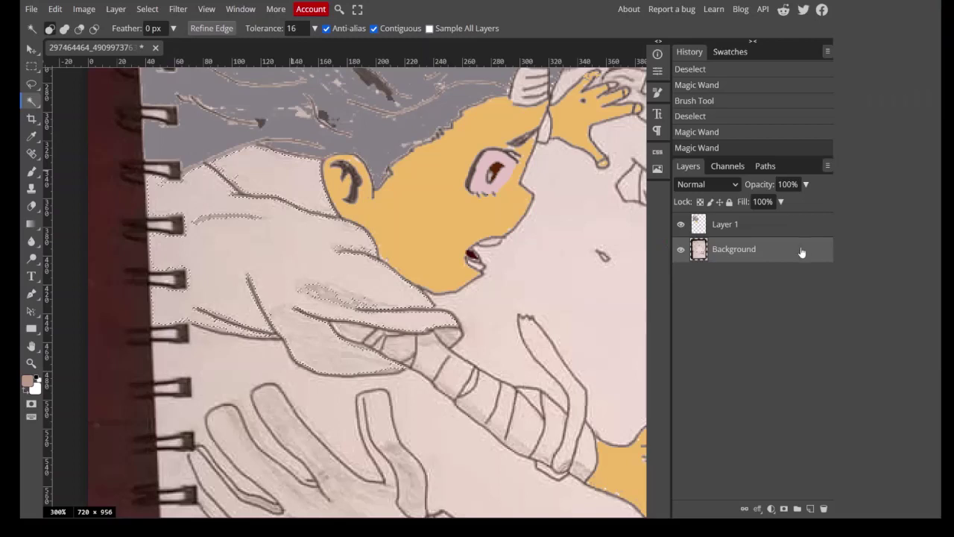
Try painting the selected garment greyish beige on Layer 1 and undo the brush stroke.
click(771, 230)
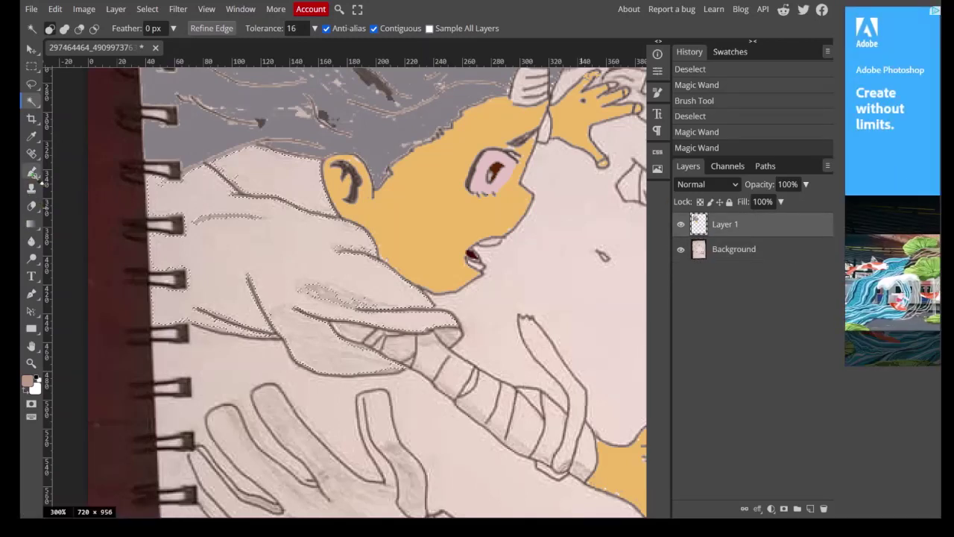
click(32, 173)
mouse_move(149, 253)
mouse_down()
mouse_move(209, 256)
mouse_move(299, 321)
mouse_move(423, 335)
mouse_up()
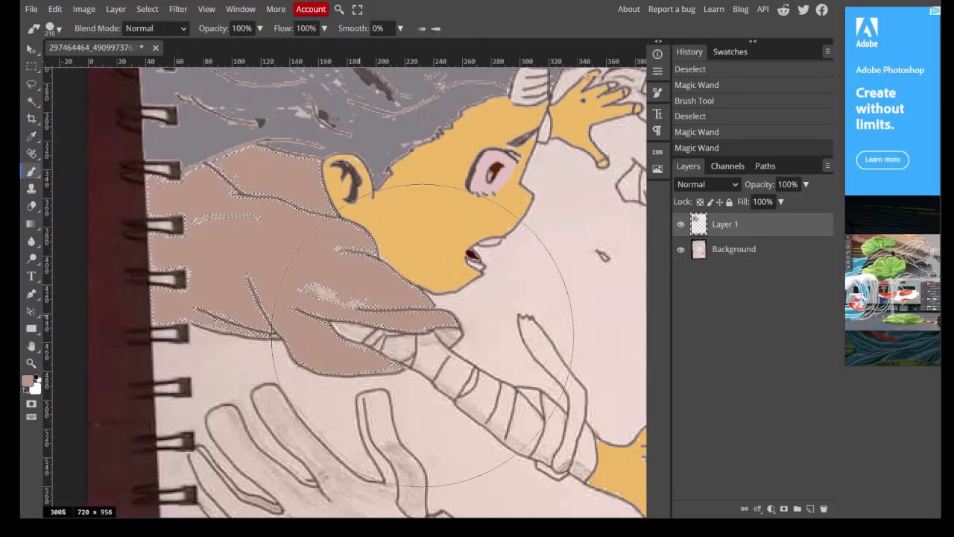
key(ctrl+z)
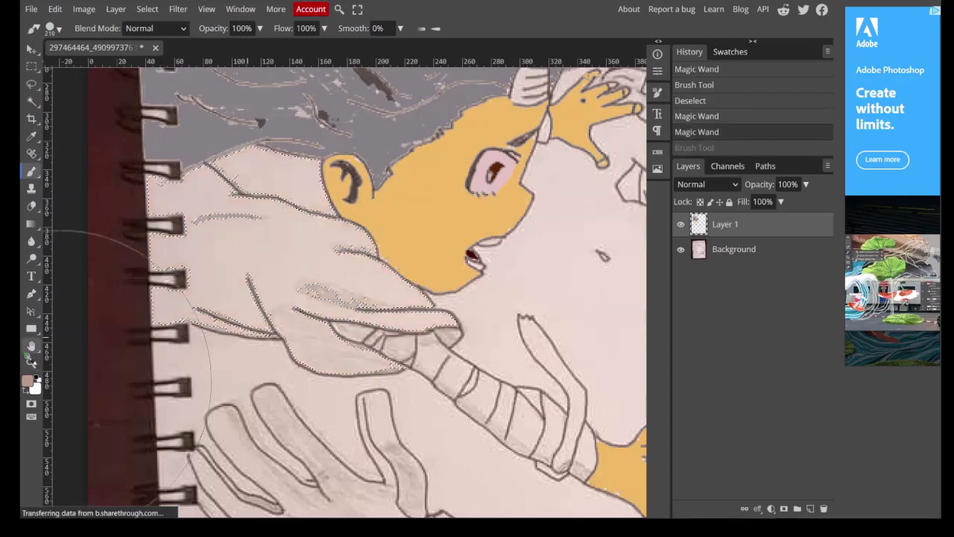
Set the foreground colour to peach (#d9a583), paint the selected garment with the Brush tool on Layer 1, and clear the selection.
click(30, 363)
click(27, 382)
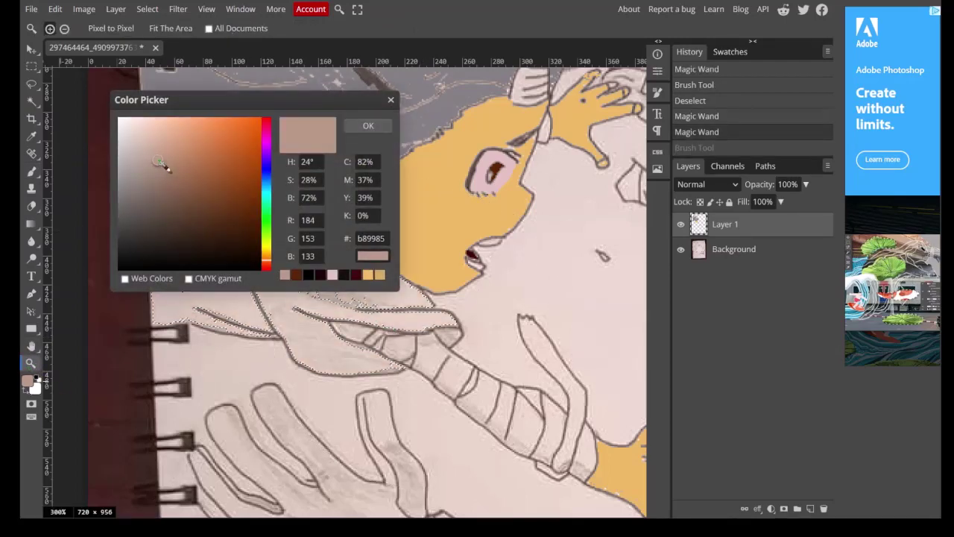
drag(165, 168, 174, 140)
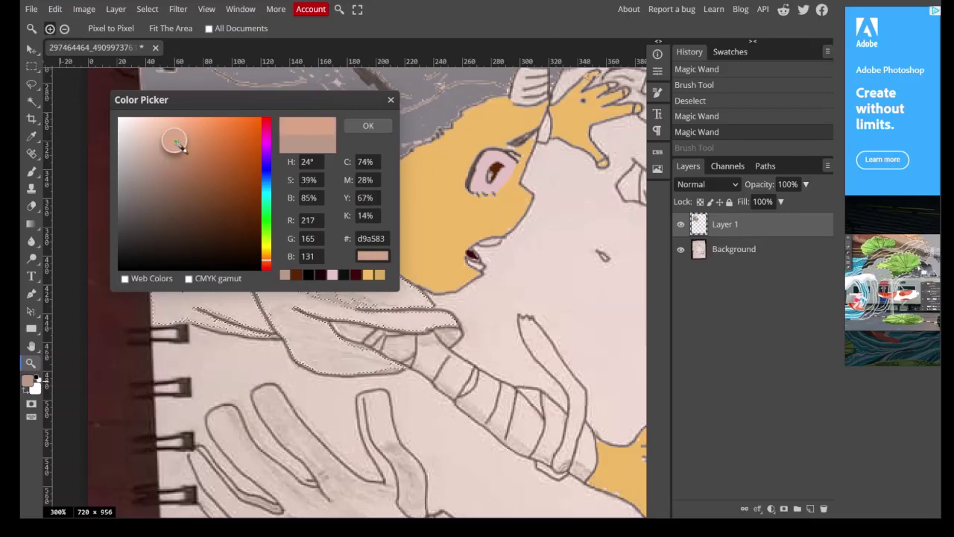
click(368, 125)
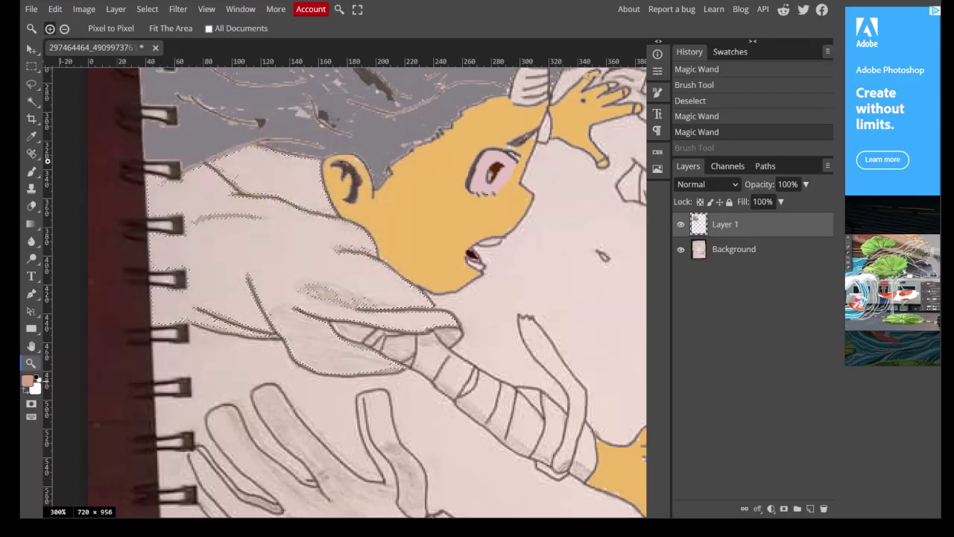
key(b)
mouse_move(94, 200)
mouse_down()
mouse_move(194, 223)
mouse_move(363, 326)
mouse_up()
key(ctrl+d)
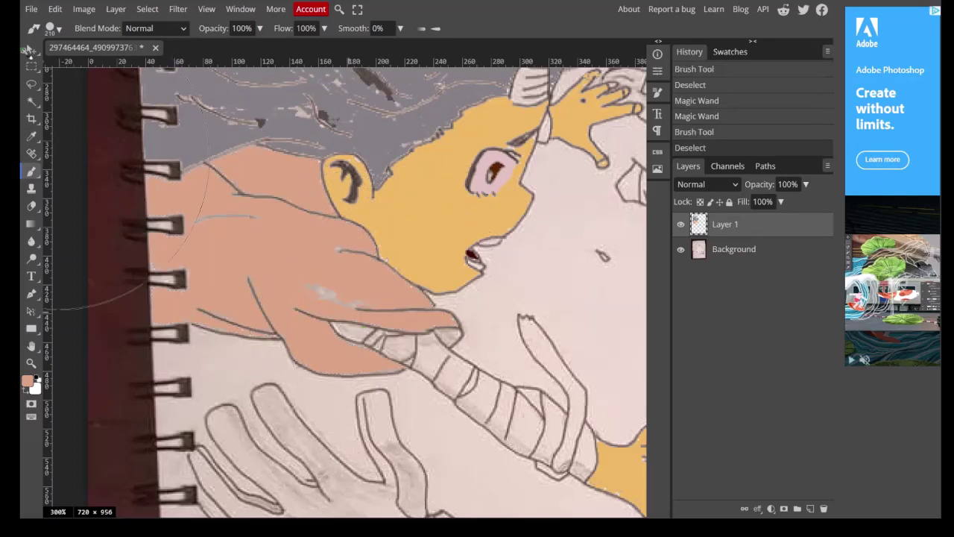
Select the arm bandage sections nearest the peach sleeve with the Magic Wand on the Background layer.
click(31, 100)
click(724, 251)
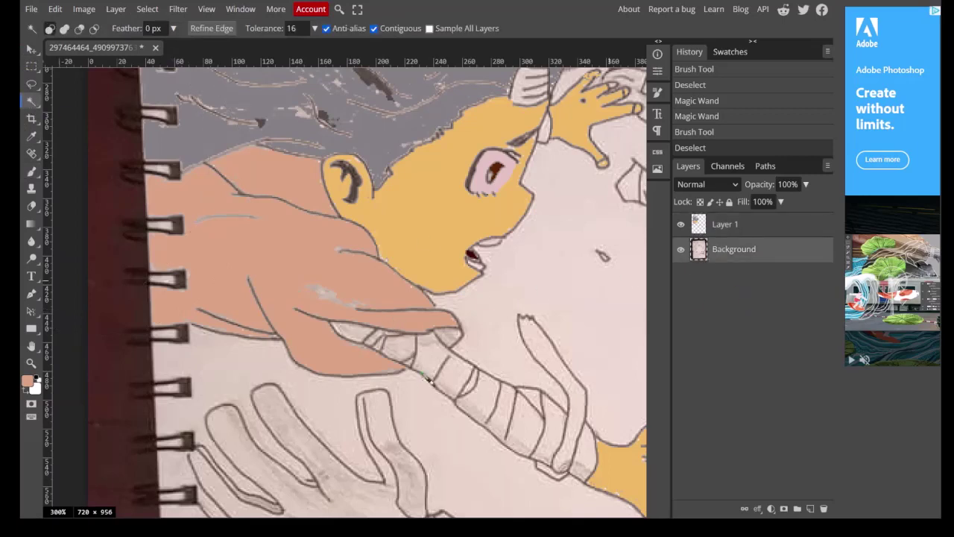
click(401, 347)
click(363, 337)
click(379, 348)
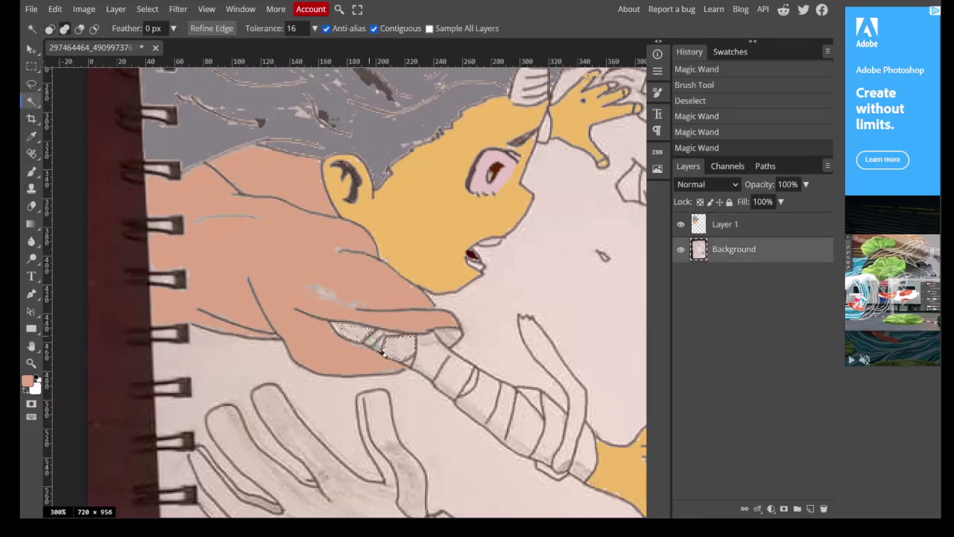
click(380, 345)
click(383, 348)
click(380, 349)
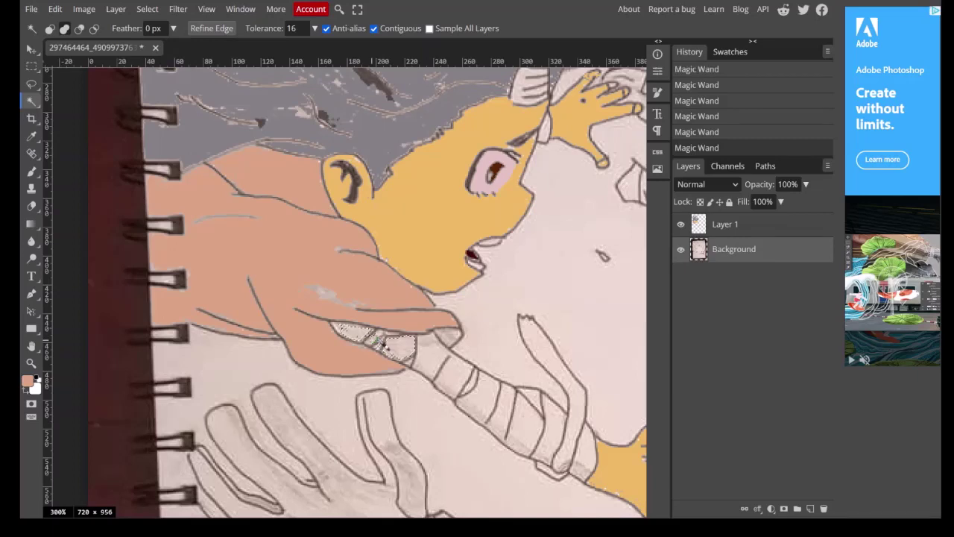
Add the remaining bandage sections down to the wrist and the loose bandage end to the selection.
click(436, 367)
click(480, 393)
click(493, 420)
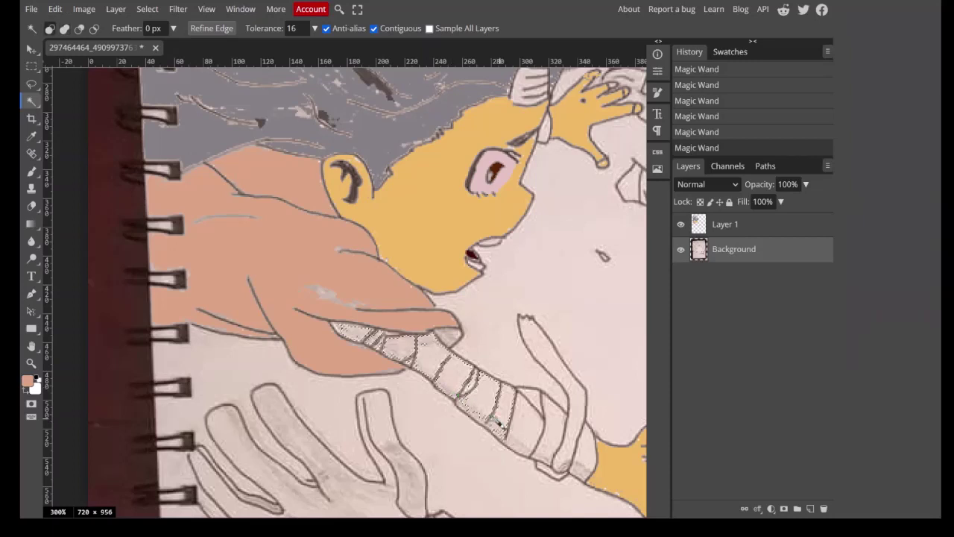
click(539, 445)
click(558, 443)
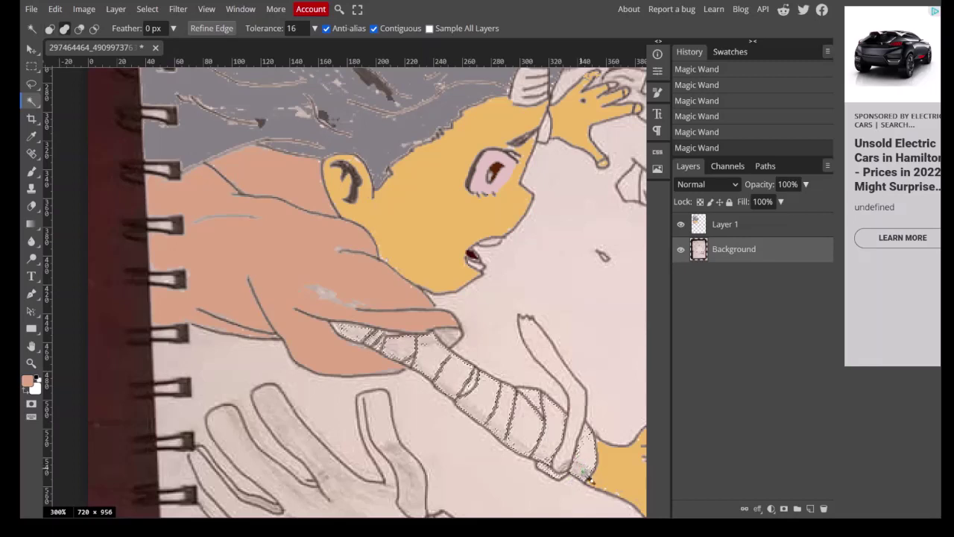
shift+click(582, 439)
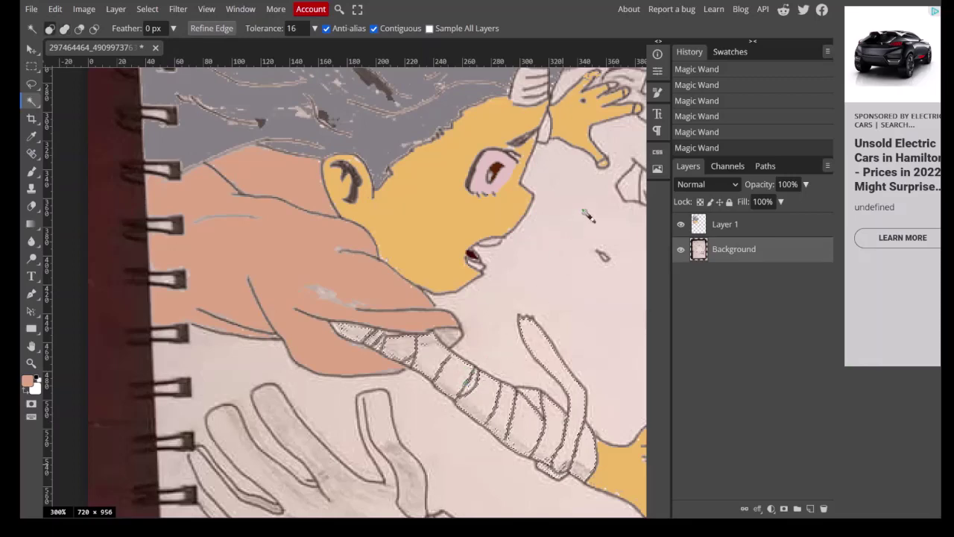
scroll(589, 214, up, 3)
scroll(567, 211, down, 3)
Set the foreground colour to pale grey (#d4cac5), paint the selected bandages with the Brush tool on Layer 1, and clear the selection.
click(716, 230)
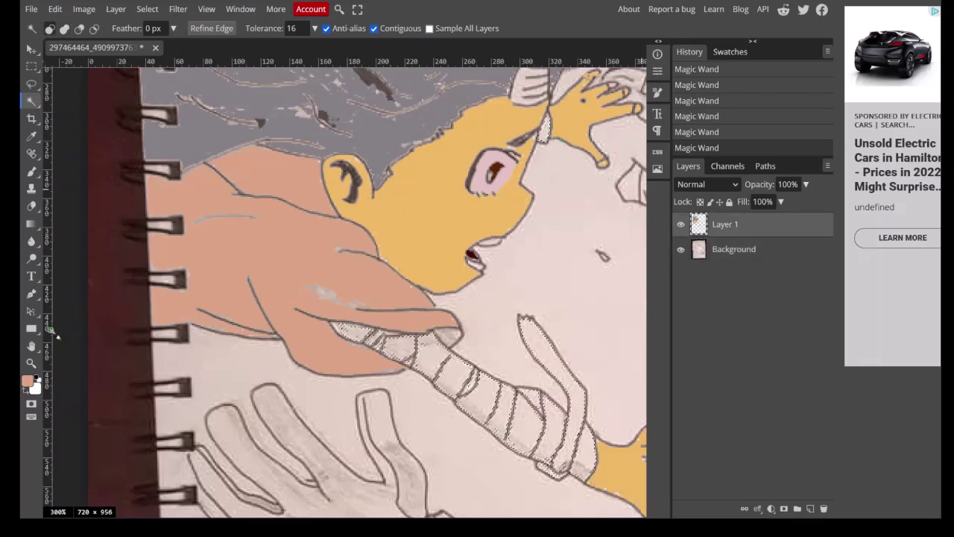
click(28, 382)
mouse_move(140, 141)
mouse_down()
mouse_move(132, 135)
mouse_move(141, 131)
mouse_move(127, 144)
mouse_up()
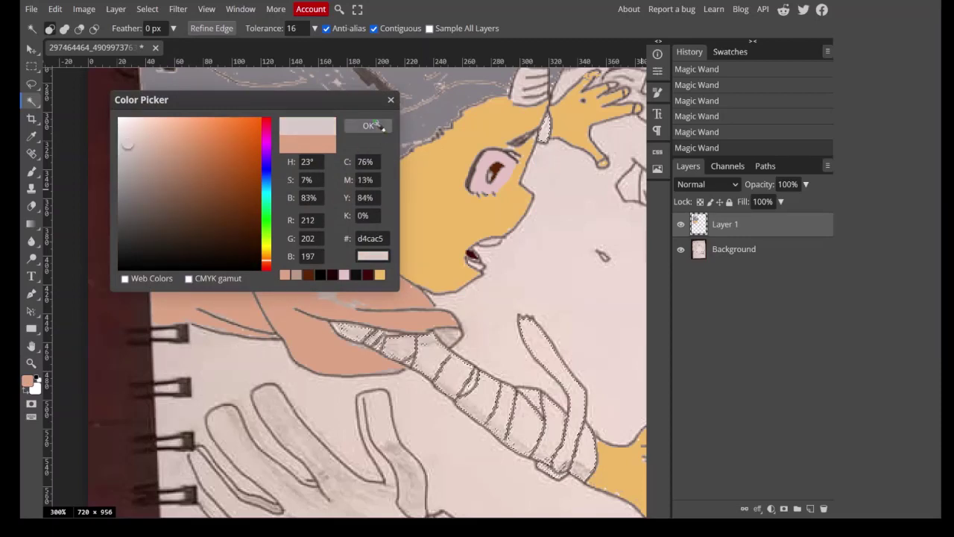
click(377, 125)
click(30, 171)
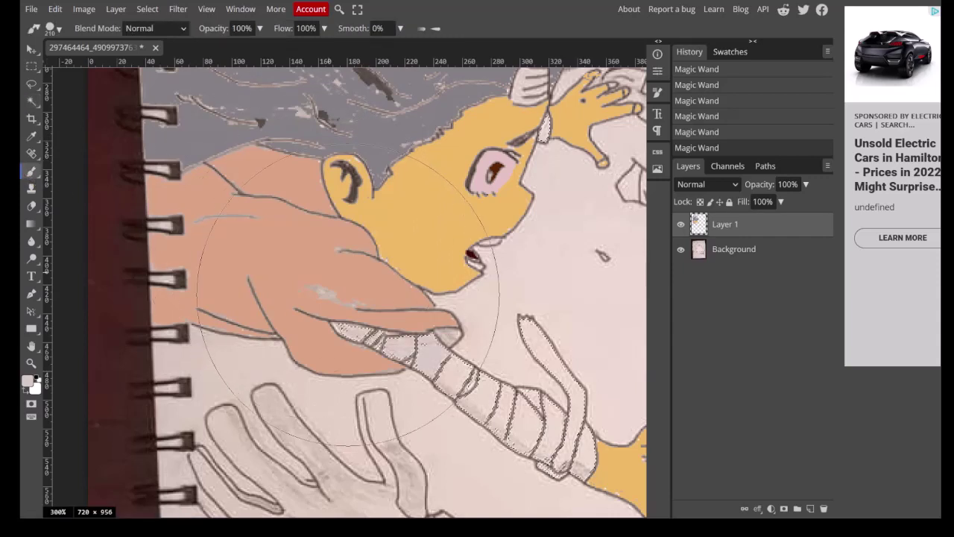
mouse_move(348, 297)
mouse_down()
mouse_move(425, 328)
mouse_move(495, 313)
mouse_up()
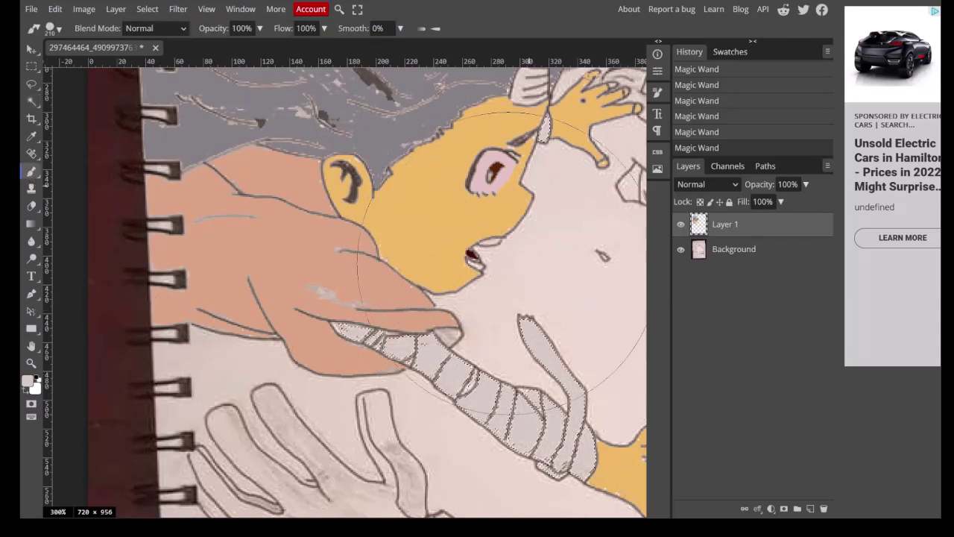
drag(503, 257, 507, 261)
key(ctrl+d)
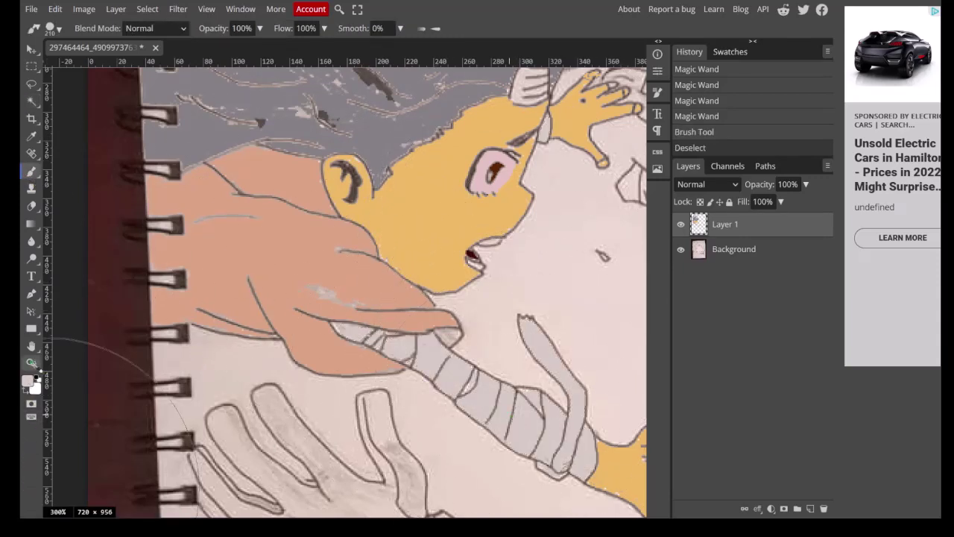
click(31, 363)
right_click(247, 337)
click(305, 394)
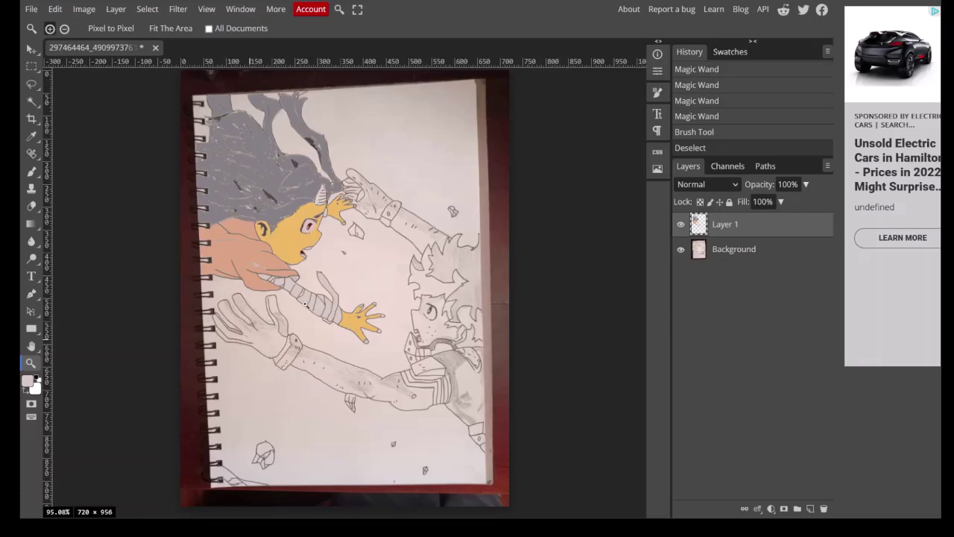
scroll(285, 253, up, 5)
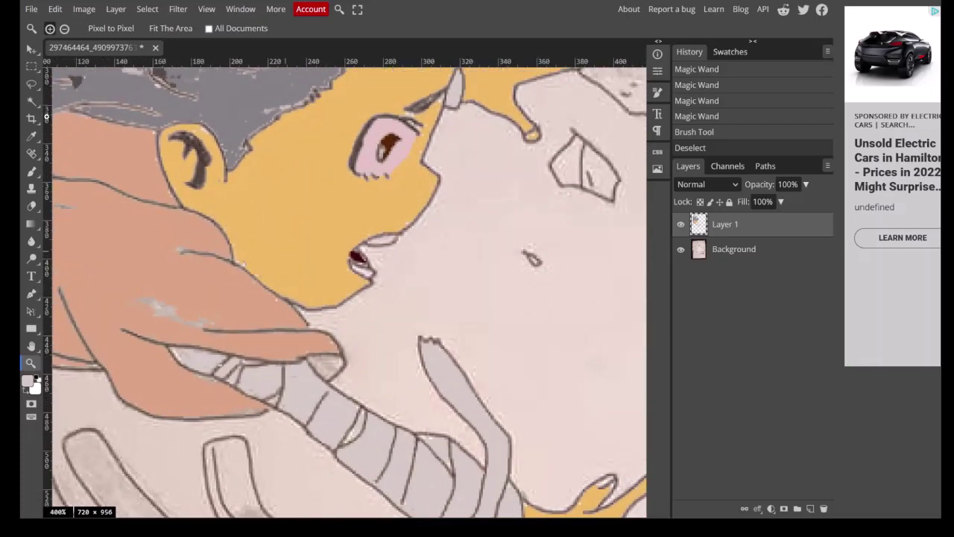
click(36, 85)
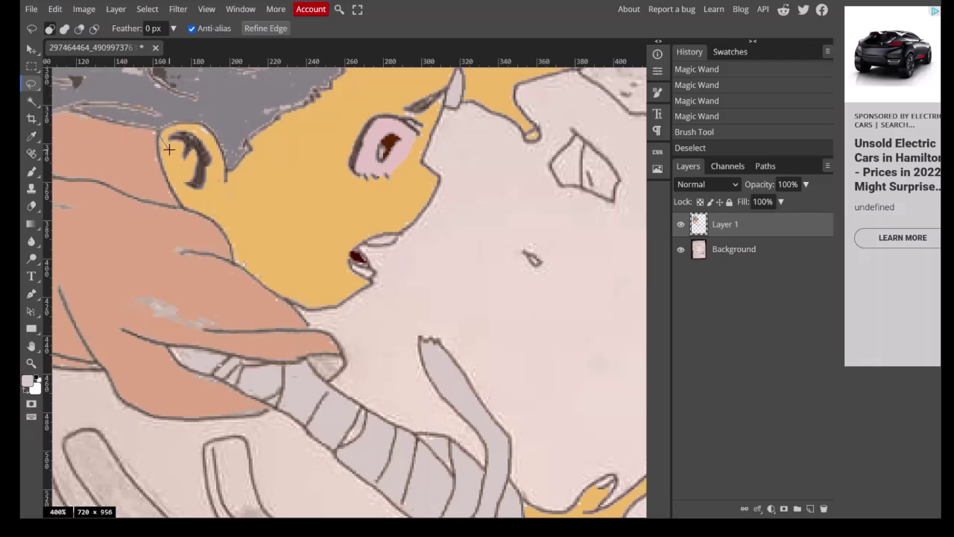
drag(170, 151, 201, 146)
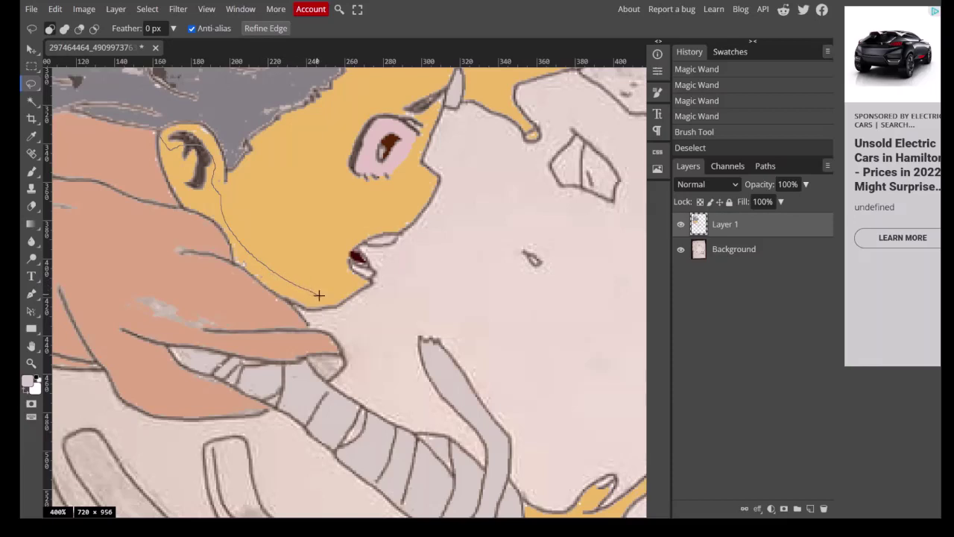
drag(333, 304, 293, 301)
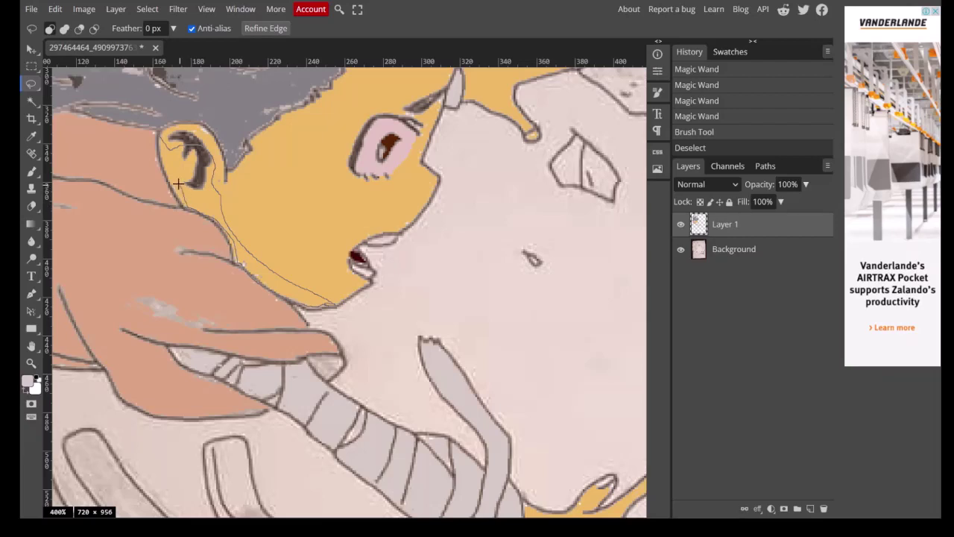
click(162, 155)
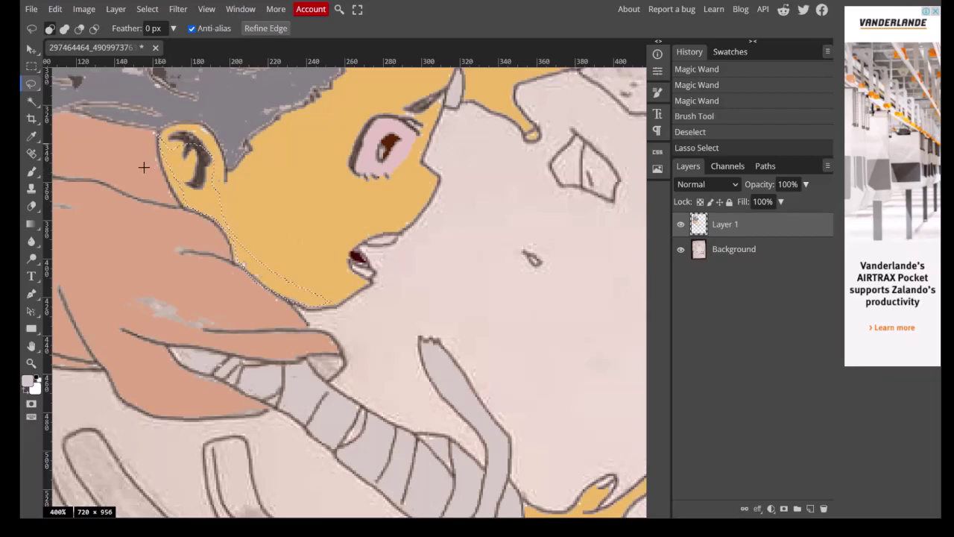
click(31, 101)
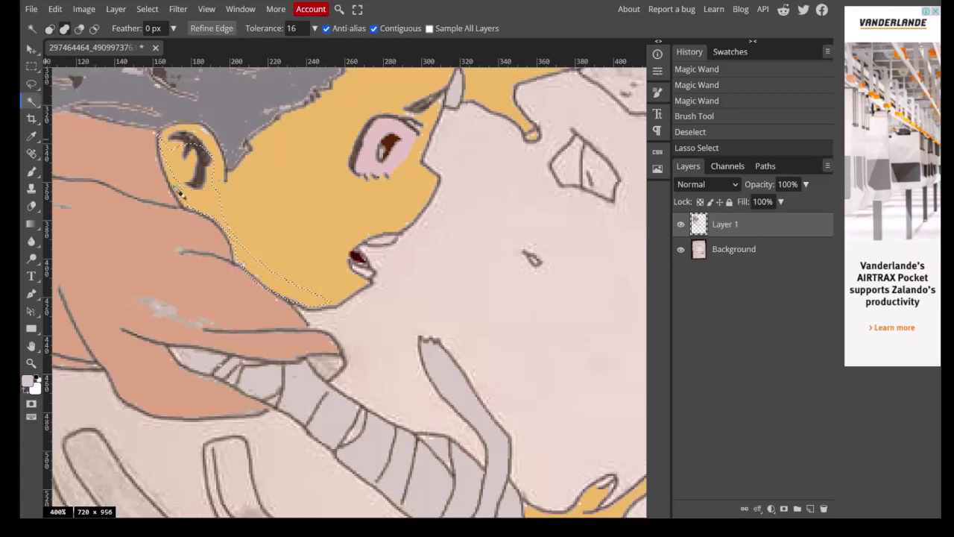
shift+click(179, 191)
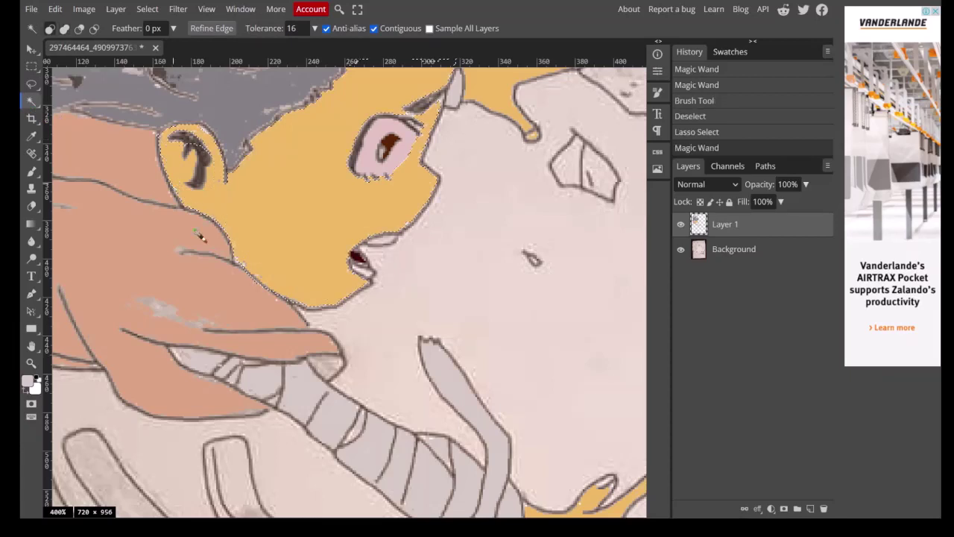
key(ctrl+z)
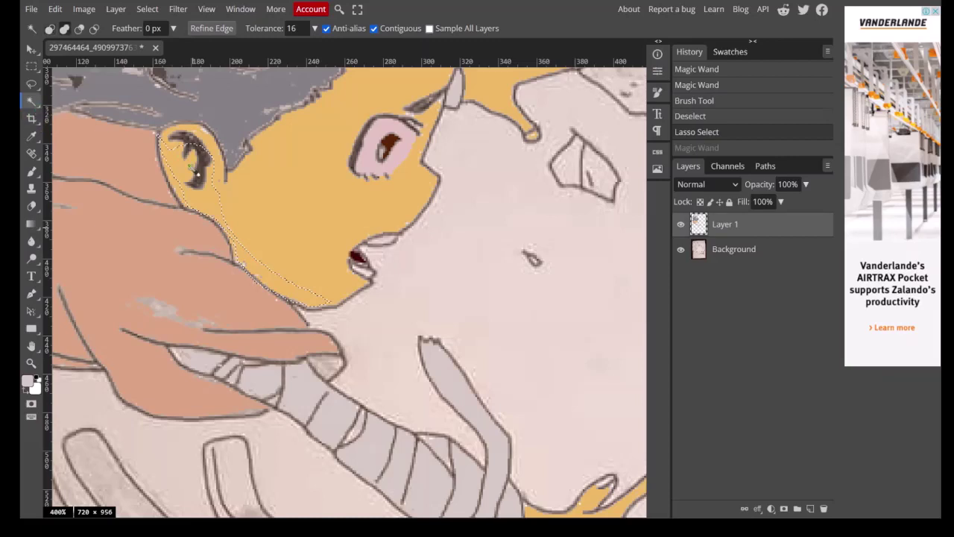
shift+click(173, 187)
key(ctrl+d)
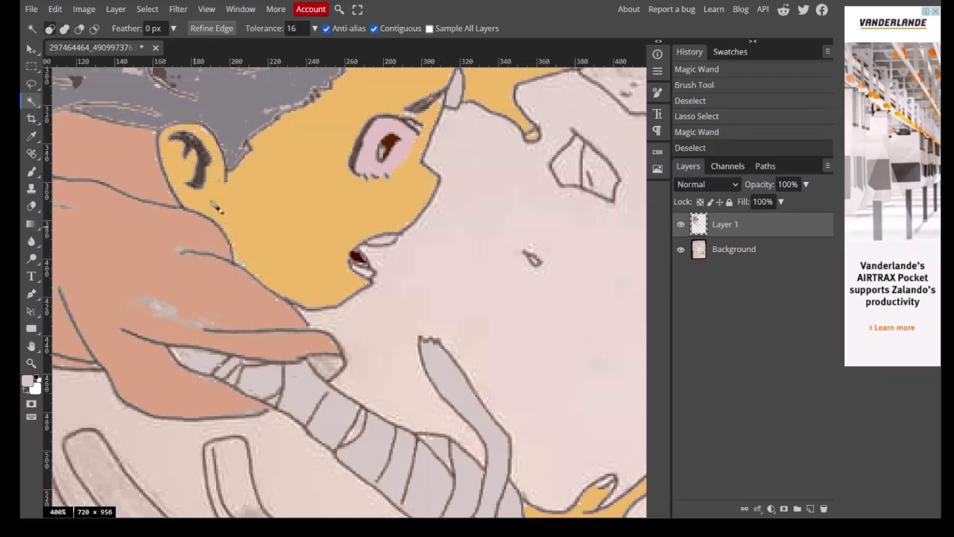
Lasso a shadow along the horned character's ear and jaw, darken it using Brightness/Contrast with brightness -127 and contrast -45, and clear the selection.
click(31, 83)
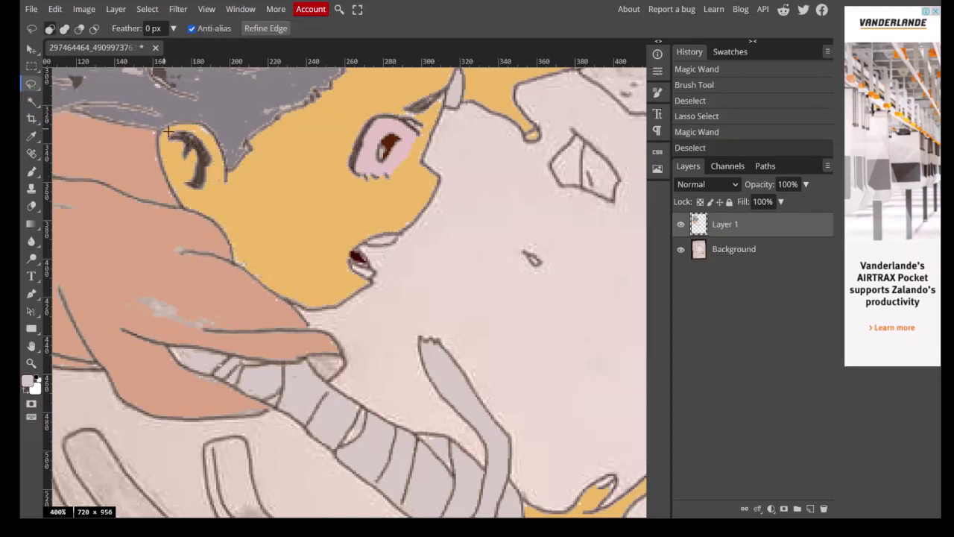
mouse_move(169, 132)
mouse_down()
mouse_move(197, 155)
mouse_move(228, 232)
mouse_move(313, 300)
mouse_move(340, 298)
mouse_move(334, 308)
mouse_move(288, 300)
mouse_move(233, 264)
mouse_move(214, 222)
mouse_move(178, 198)
mouse_move(158, 143)
mouse_up()
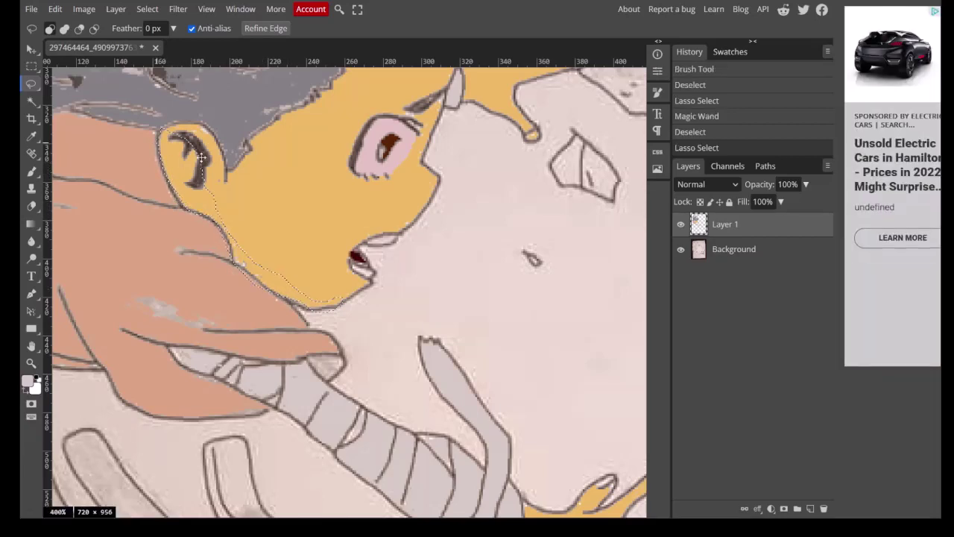
click(83, 8)
mouse_move(112, 49)
click(252, 57)
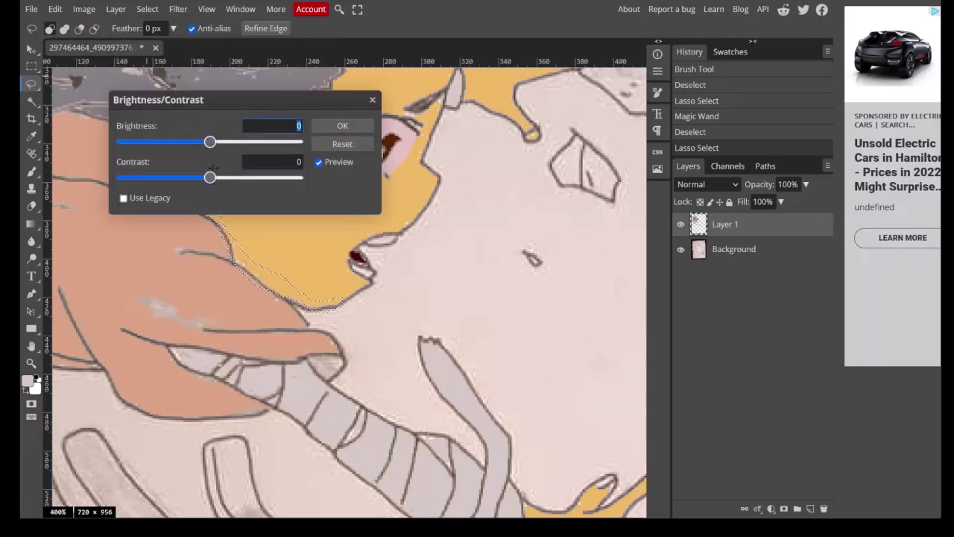
drag(234, 109, 474, 133)
drag(462, 170, 405, 173)
drag(461, 207, 348, 195)
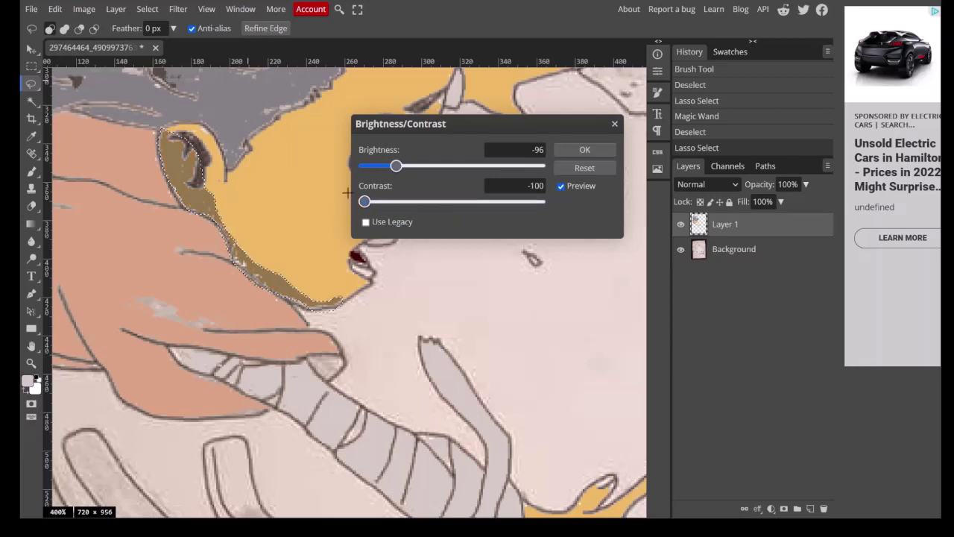
drag(396, 167, 421, 196)
click(366, 222)
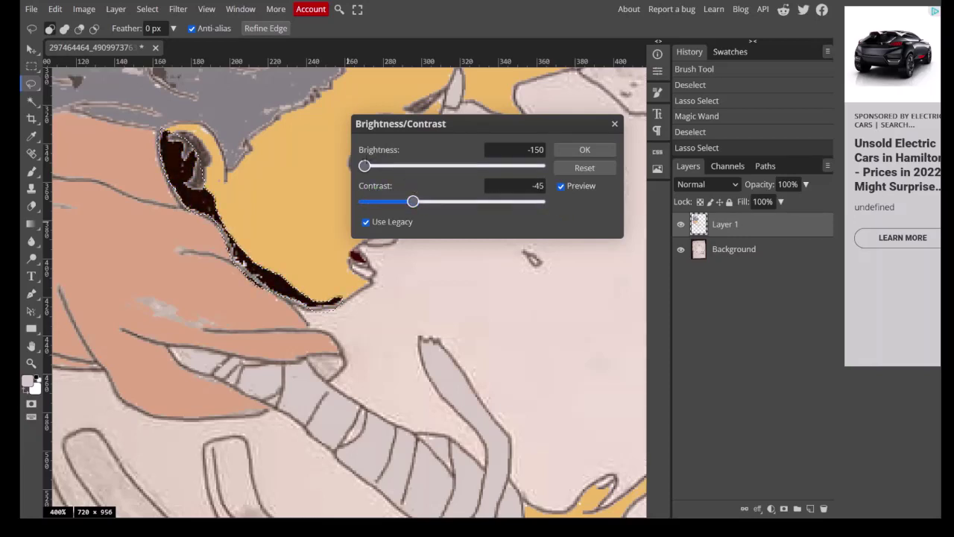
drag(365, 166, 382, 186)
click(367, 223)
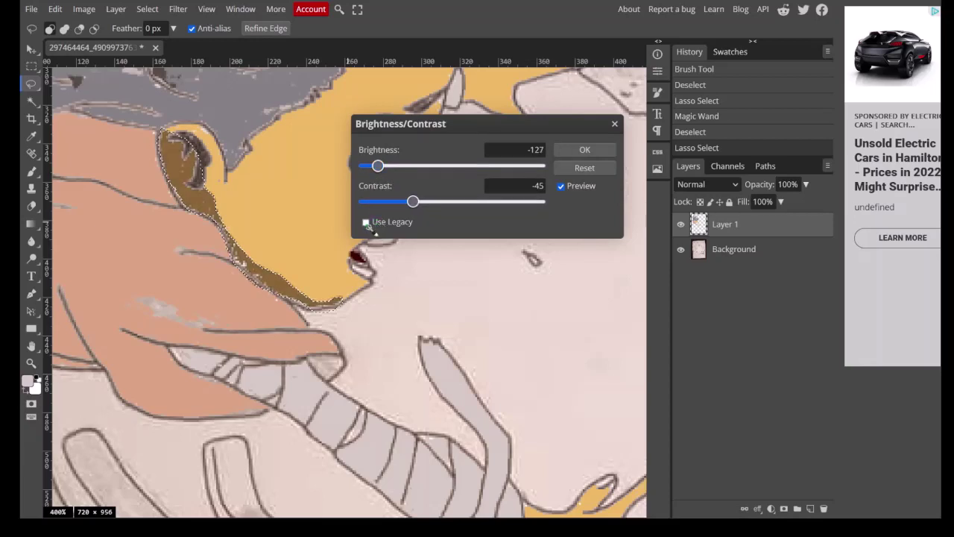
click(584, 150)
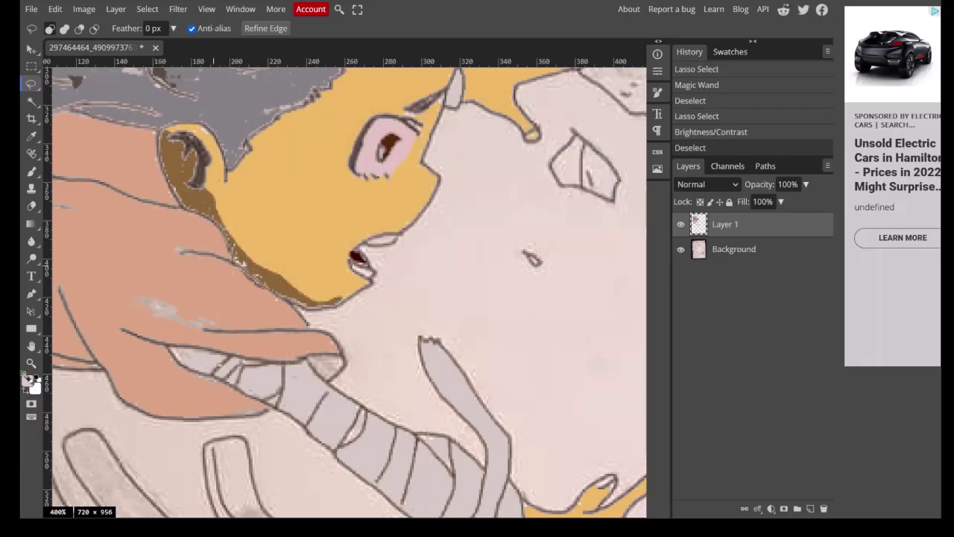
key(ctrl+d)
Outline a shadow area in the lower part of the horned character's grey hair with the Lasso tool.
click(31, 363)
right_click(132, 348)
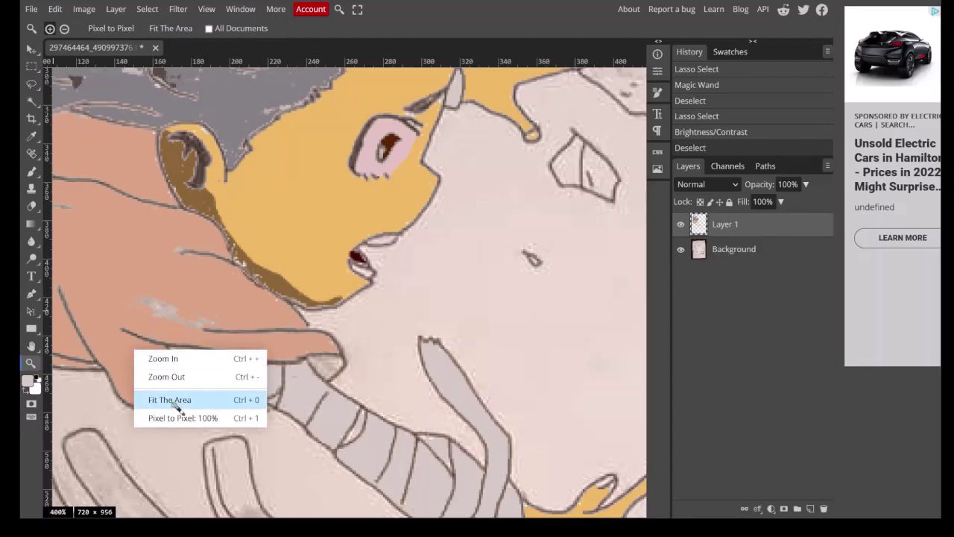
click(153, 400)
scroll(253, 221, up, 5)
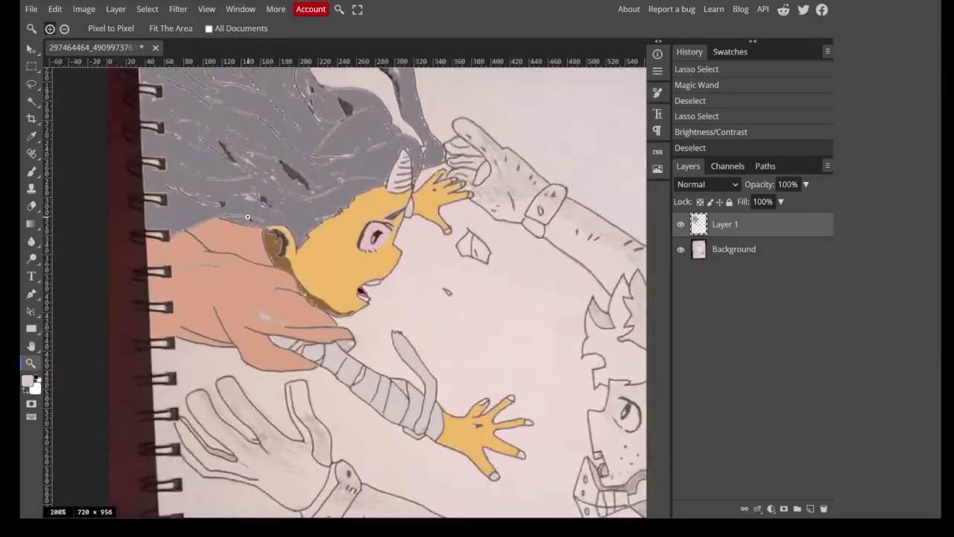
click(32, 84)
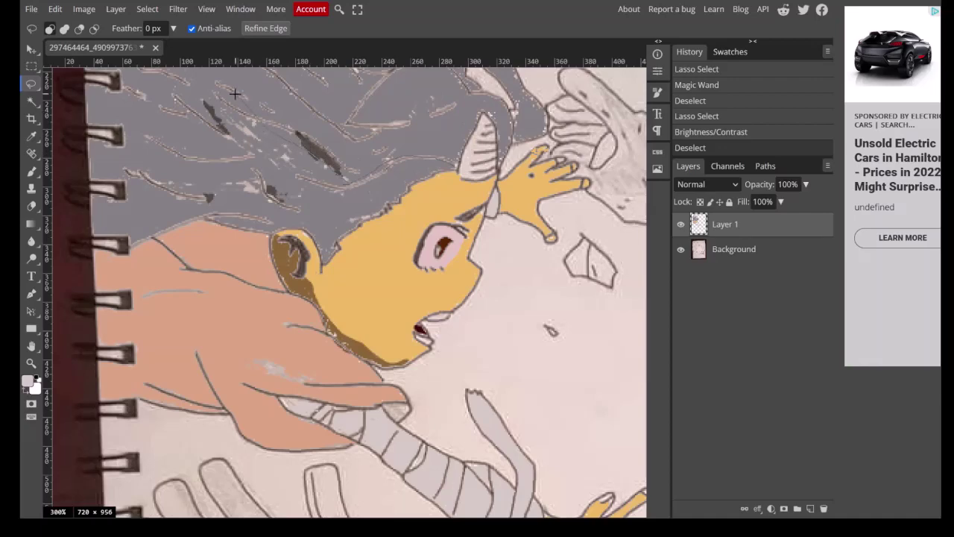
scroll(234, 94, up, 1)
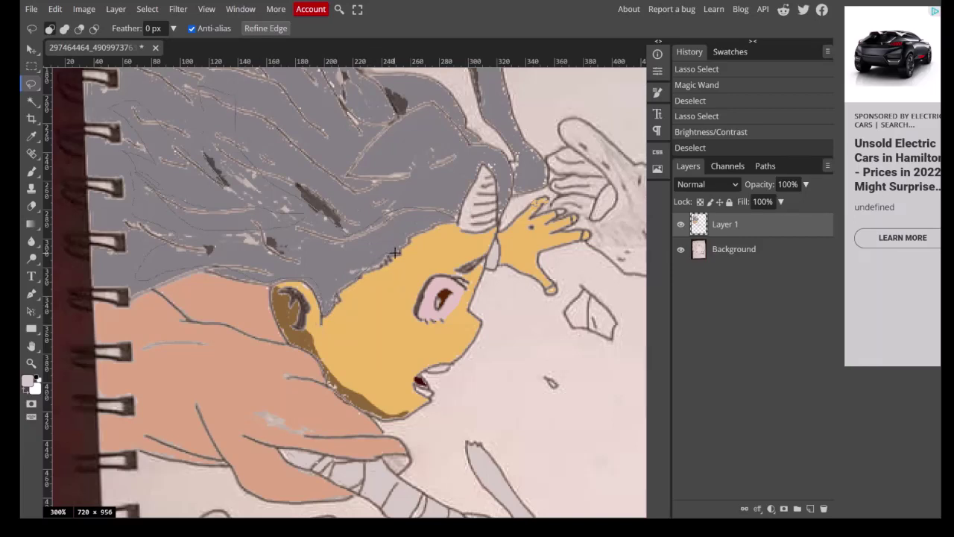
drag(409, 238, 444, 217)
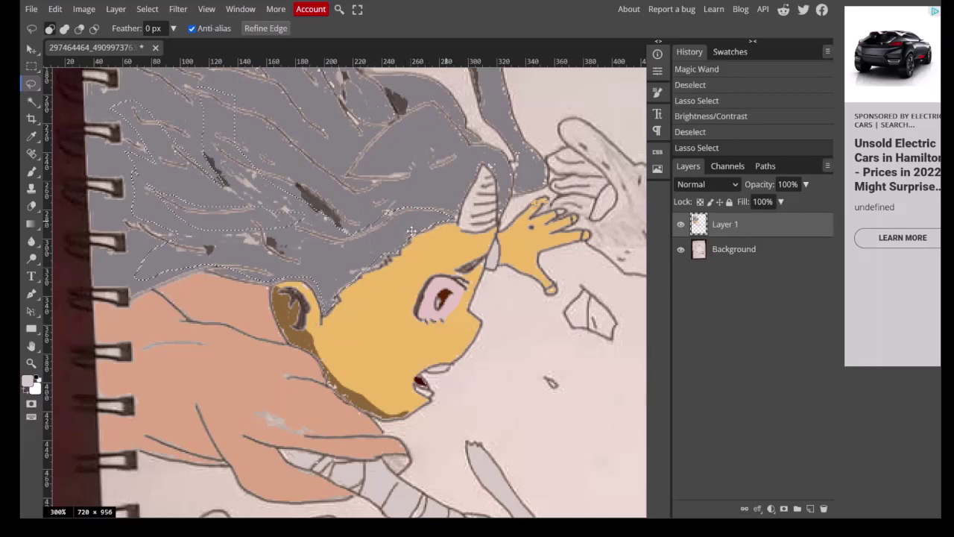
Darken the selected lower hair area using Brightness/Contrast with brightness -101, and clear the selection.
click(115, 8)
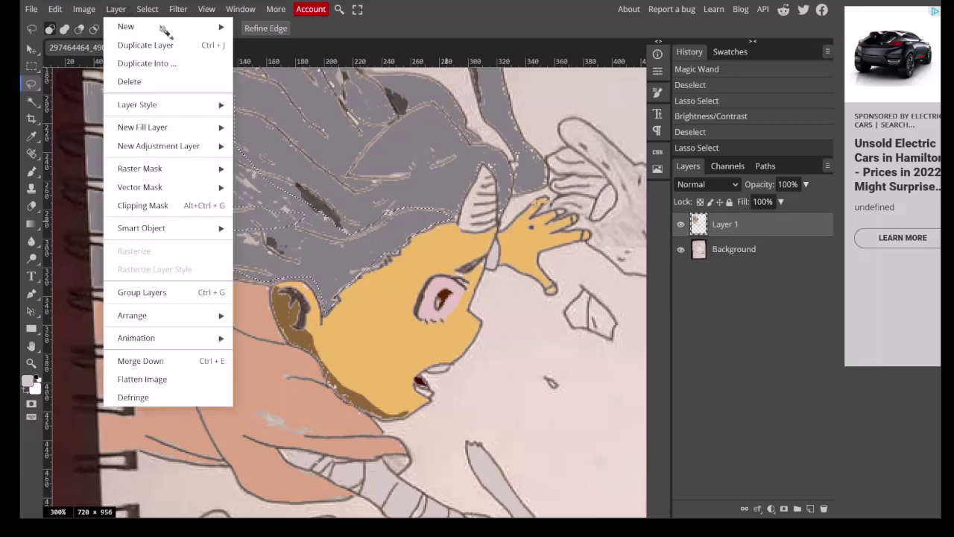
mouse_move(147, 9)
mouse_move(84, 9)
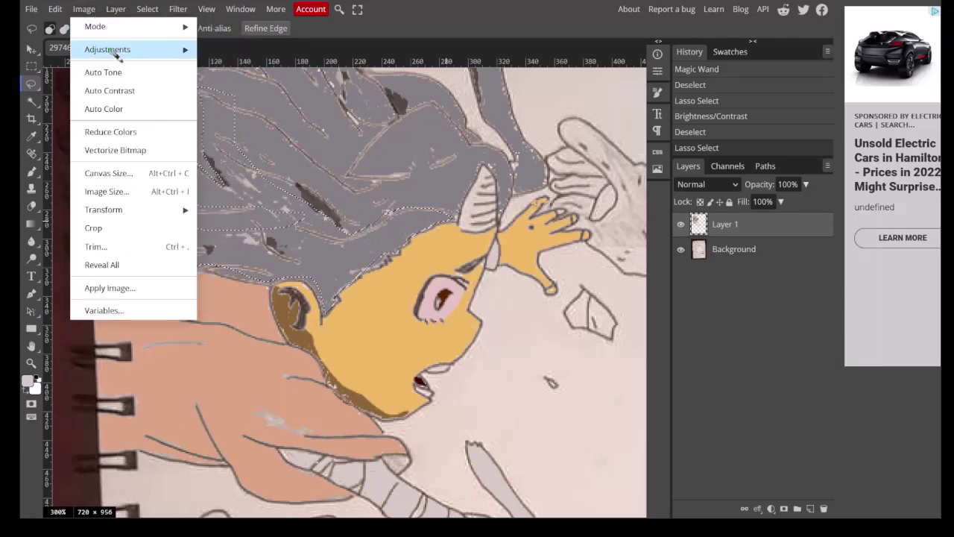
mouse_move(119, 49)
click(249, 51)
drag(456, 167, 393, 169)
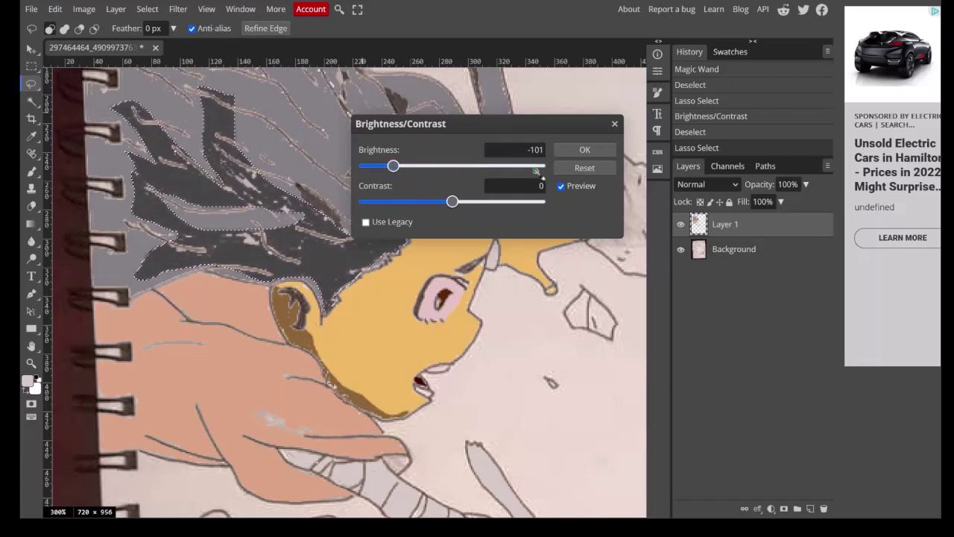
click(585, 150)
scroll(372, 243, up, 2)
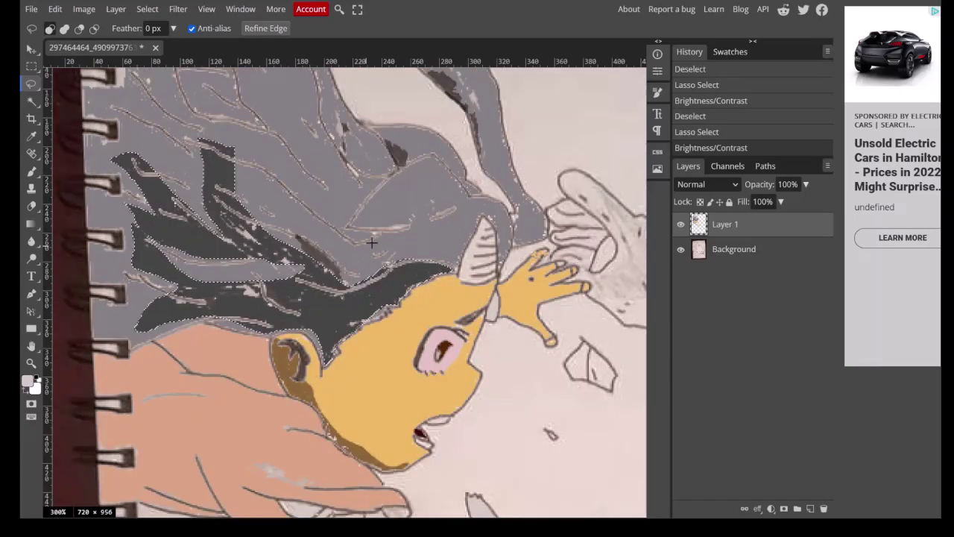
key(ctrl+d)
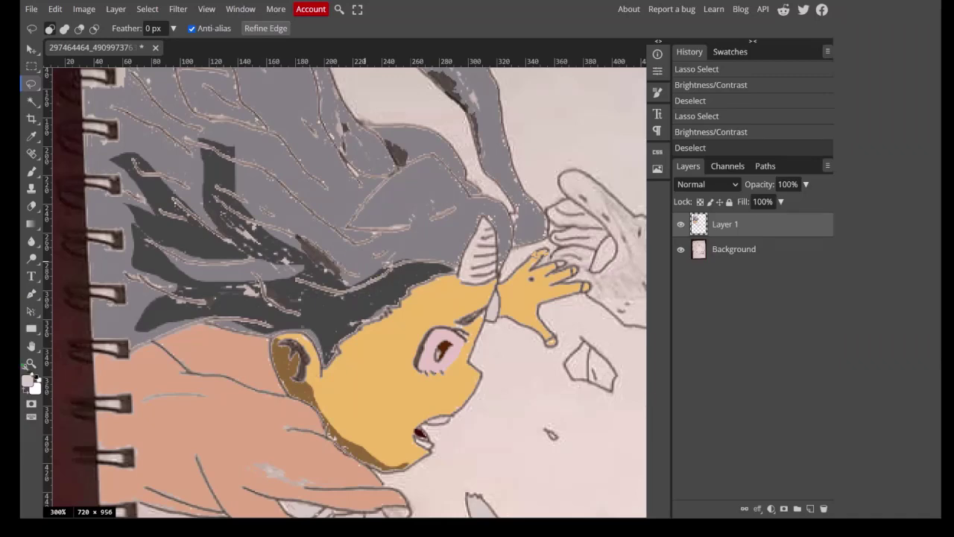
Lasso a shadow along the curled tip of the hair's uppermost long strand, darken it with Brightness/Contrast at brightness -96, and clear the selection.
click(31, 363)
right_click(144, 349)
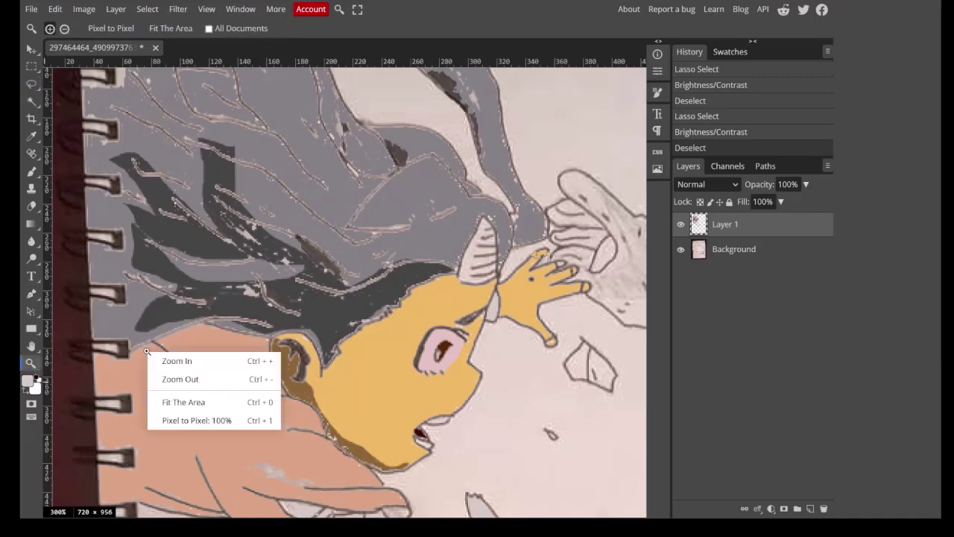
click(192, 403)
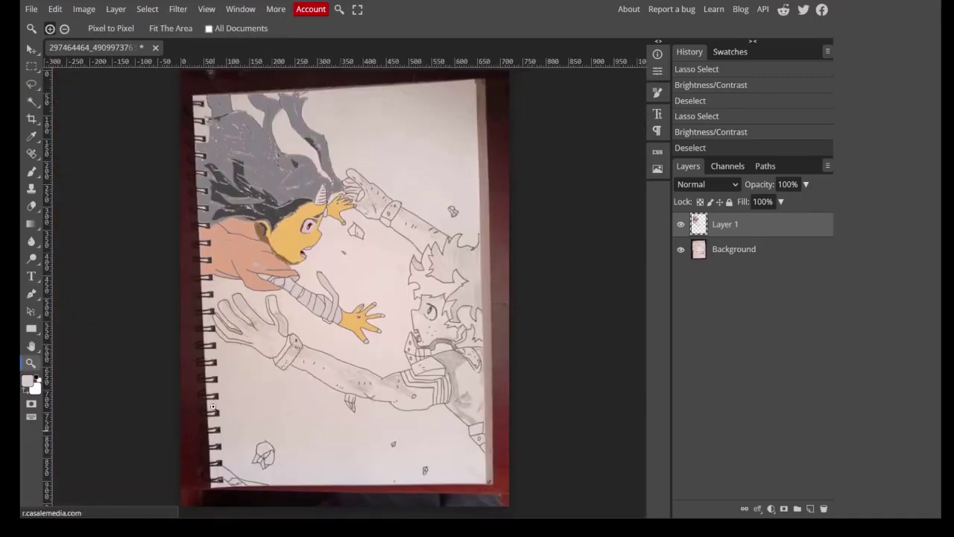
click(285, 105)
key(l)
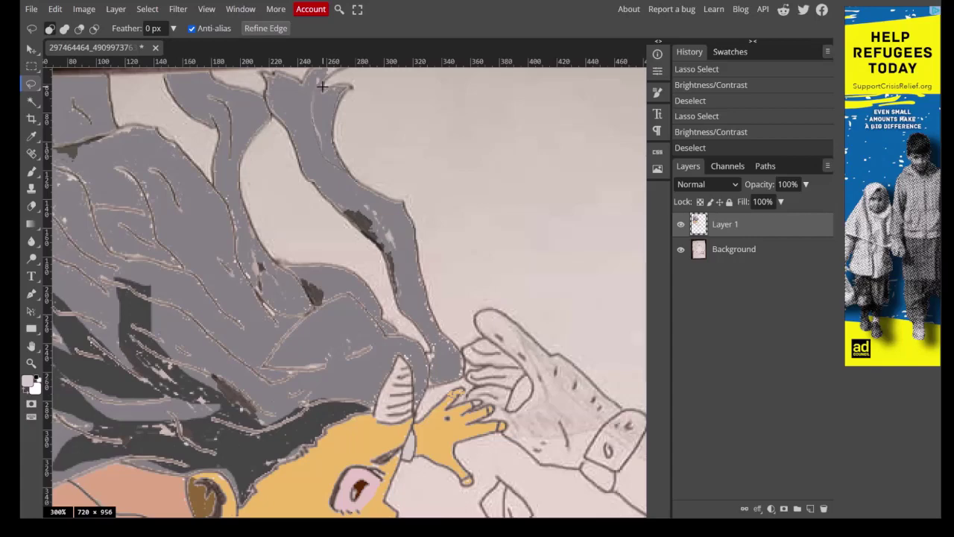
drag(313, 114, 316, 117)
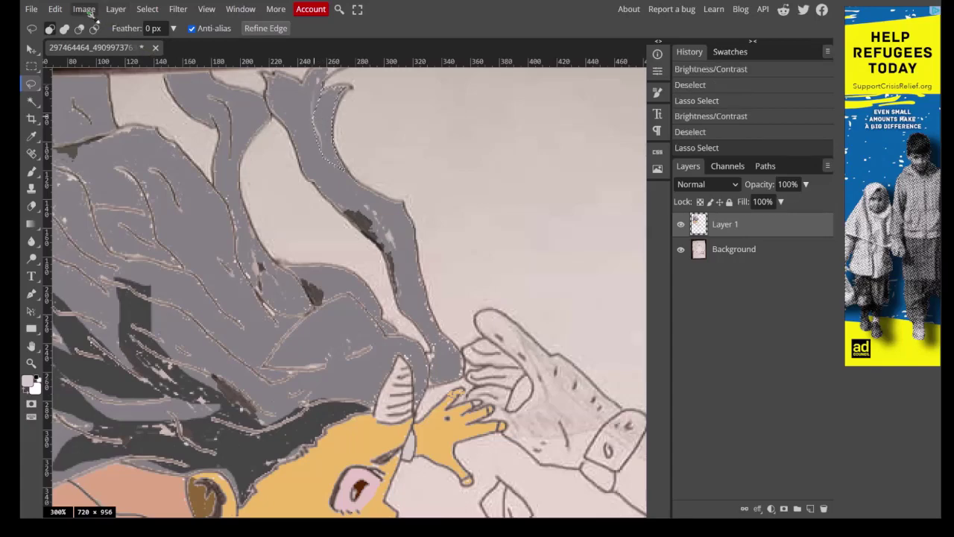
click(84, 9)
mouse_move(109, 49)
click(218, 51)
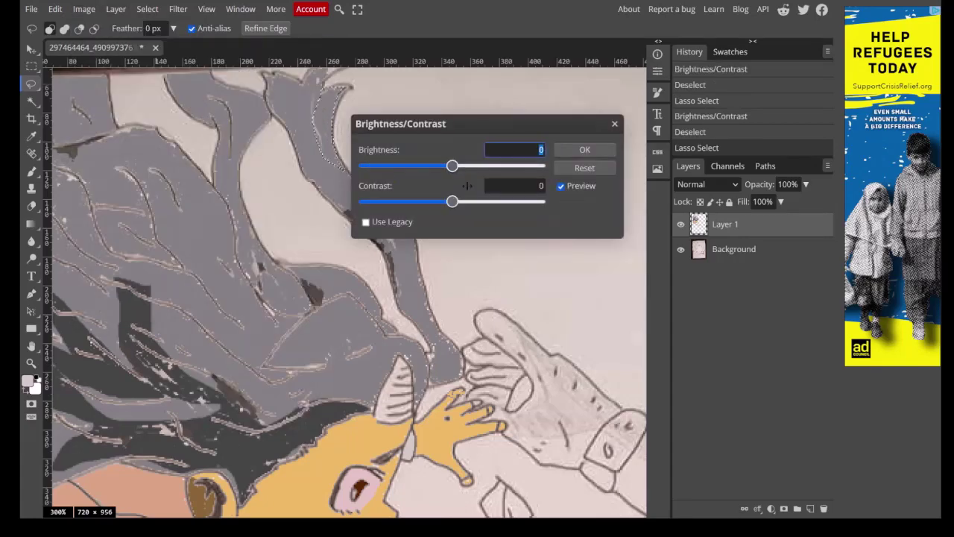
drag(452, 166, 394, 166)
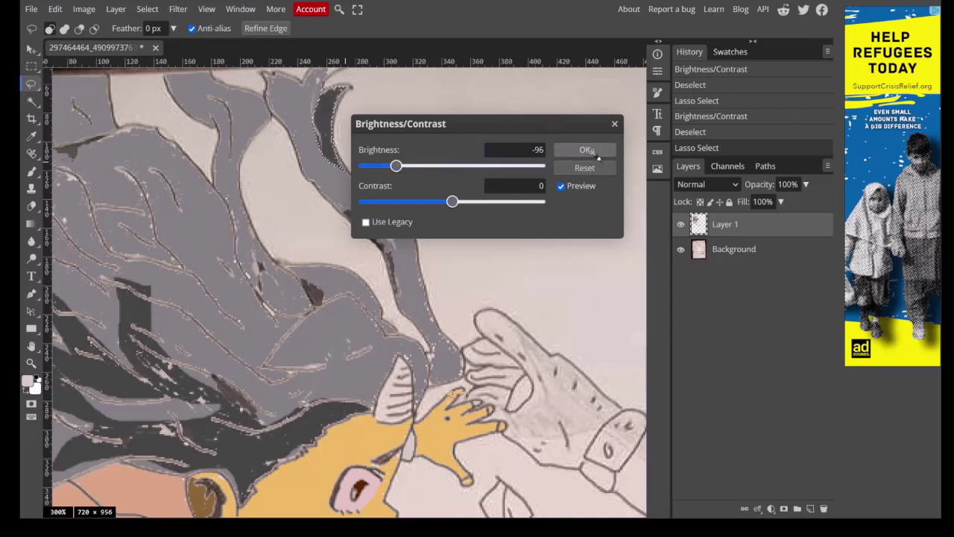
click(584, 149)
key(ctrl+d)
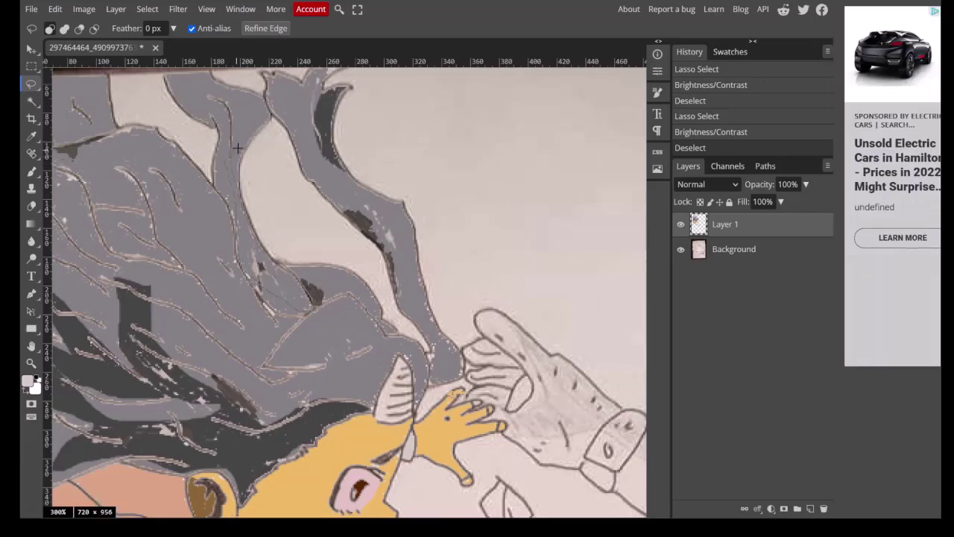
Lasso a narrow shadow down the neighbouring hair strand to its base, darken it with Brightness/Contrast, and clear the selection.
drag(255, 131, 244, 127)
click(84, 9)
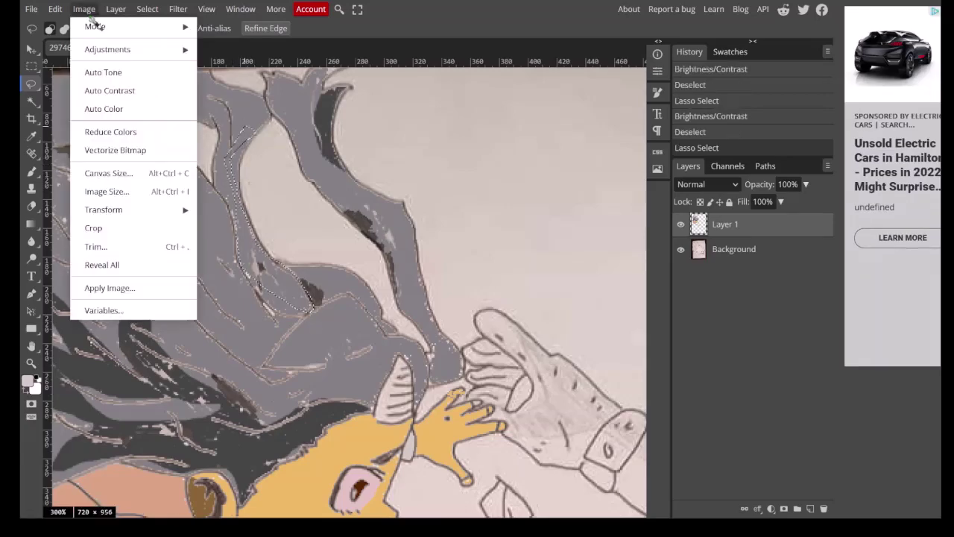
mouse_move(111, 49)
click(243, 49)
drag(471, 172, 377, 165)
click(584, 149)
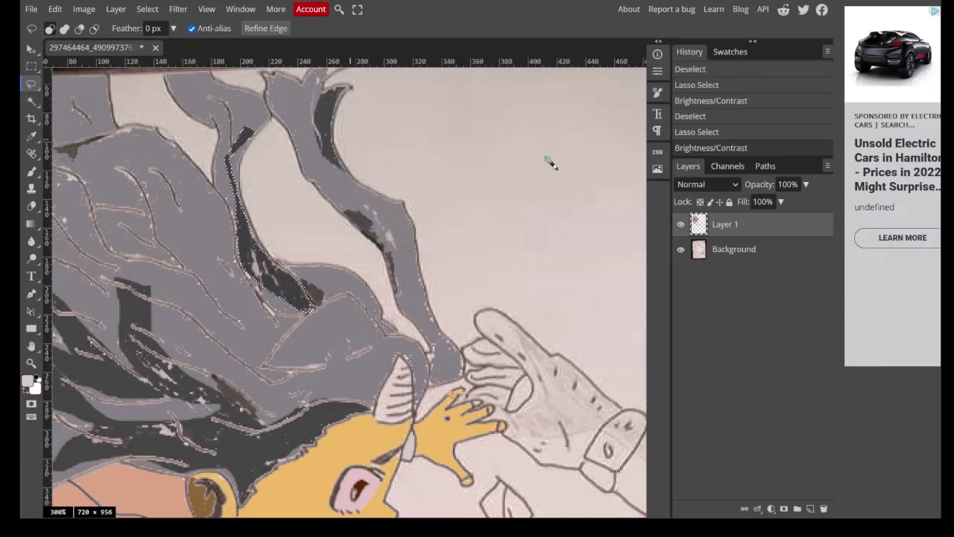
key(ctrl+d)
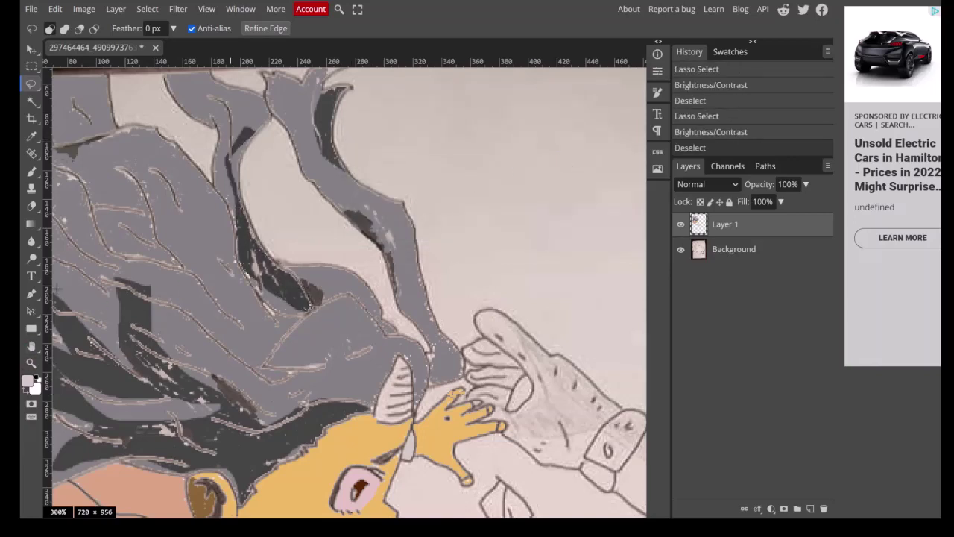
Lasso a shadow in the upper hair near the notebook spiral, darken it with Brightness/Contrast, and clear the selection.
click(31, 363)
right_click(101, 359)
click(130, 403)
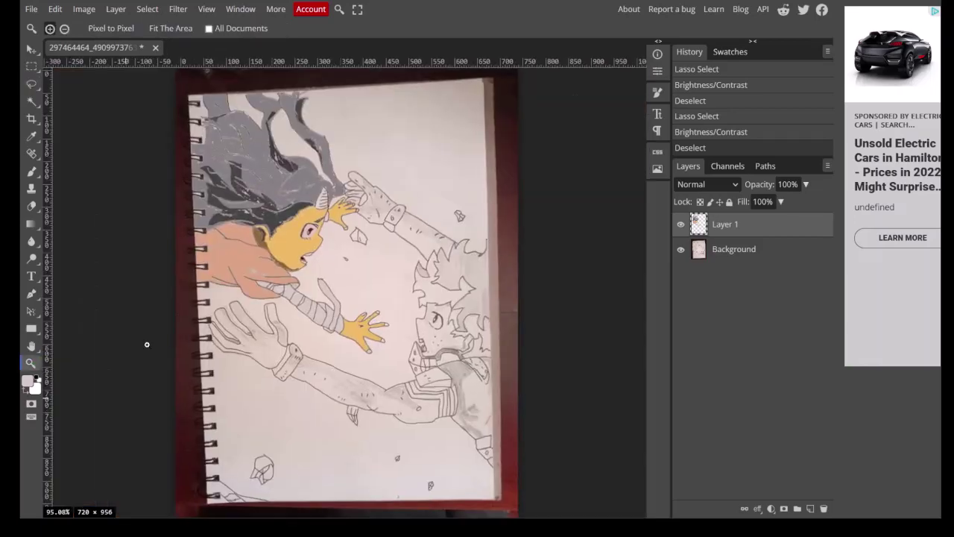
click(210, 118)
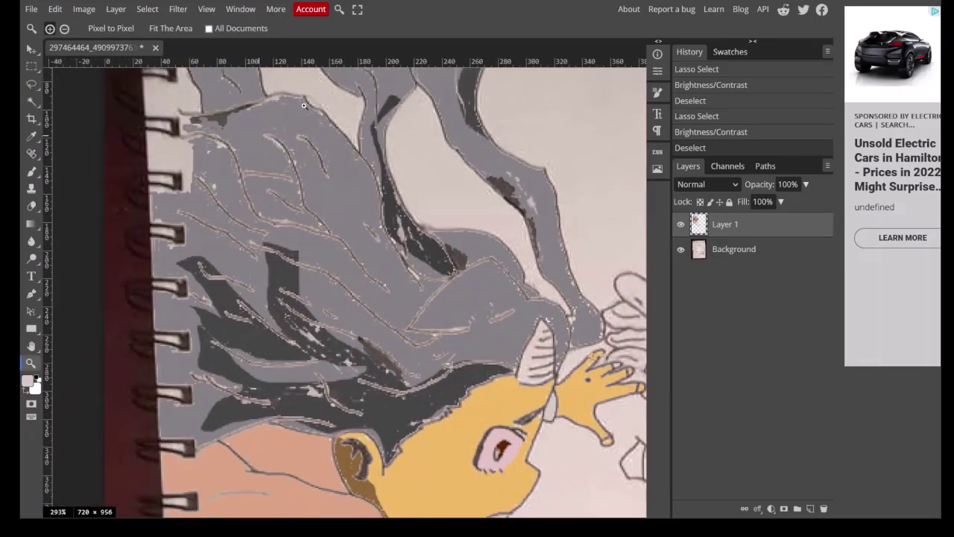
click(30, 83)
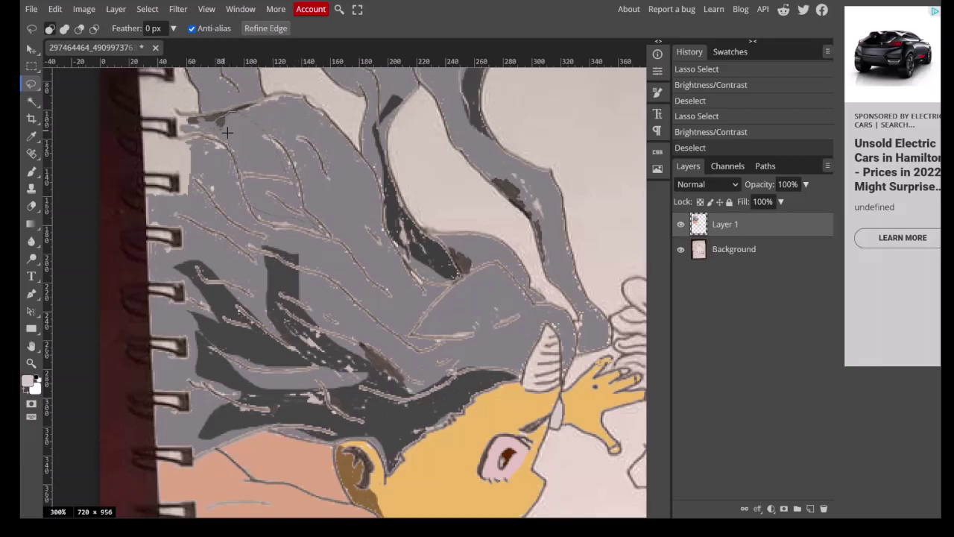
mouse_move(228, 132)
mouse_down()
mouse_move(230, 140)
mouse_move(222, 136)
mouse_up()
click(84, 9)
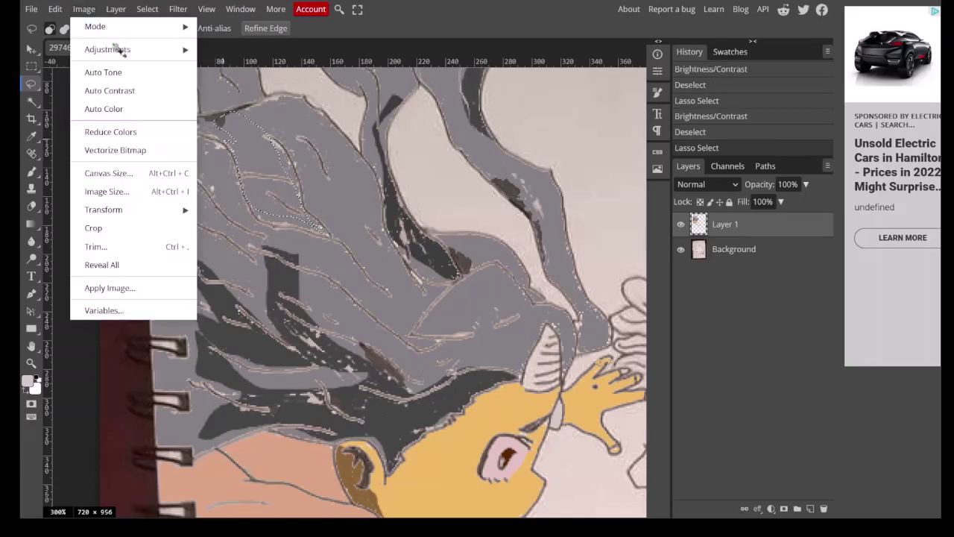
mouse_move(107, 49)
click(224, 48)
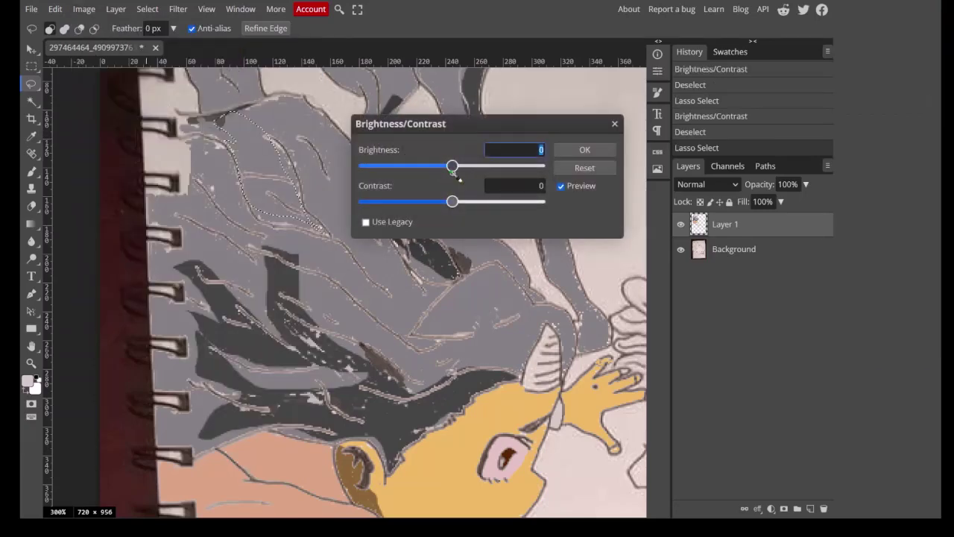
mouse_move(453, 166)
mouse_down()
mouse_move(393, 165)
mouse_move(416, 166)
mouse_up()
click(585, 149)
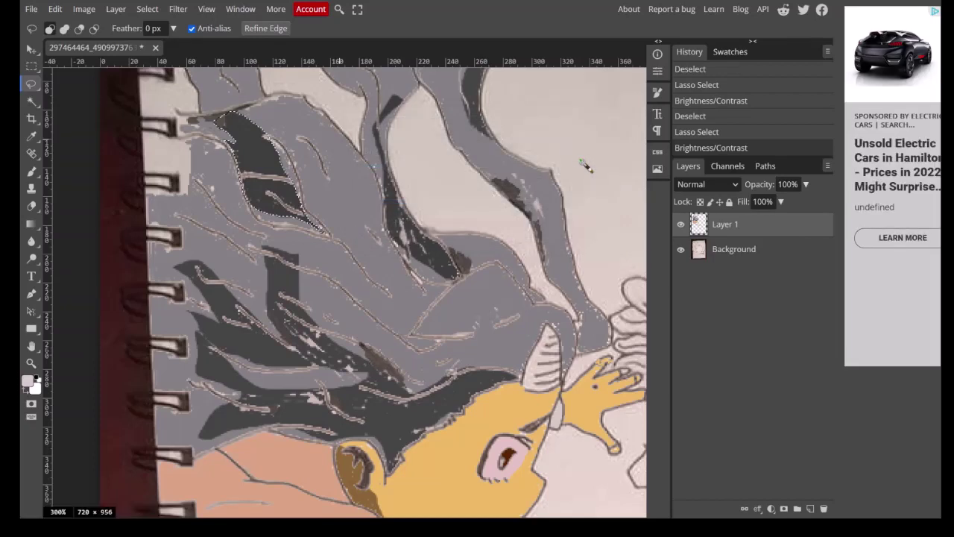
key(ctrl+d)
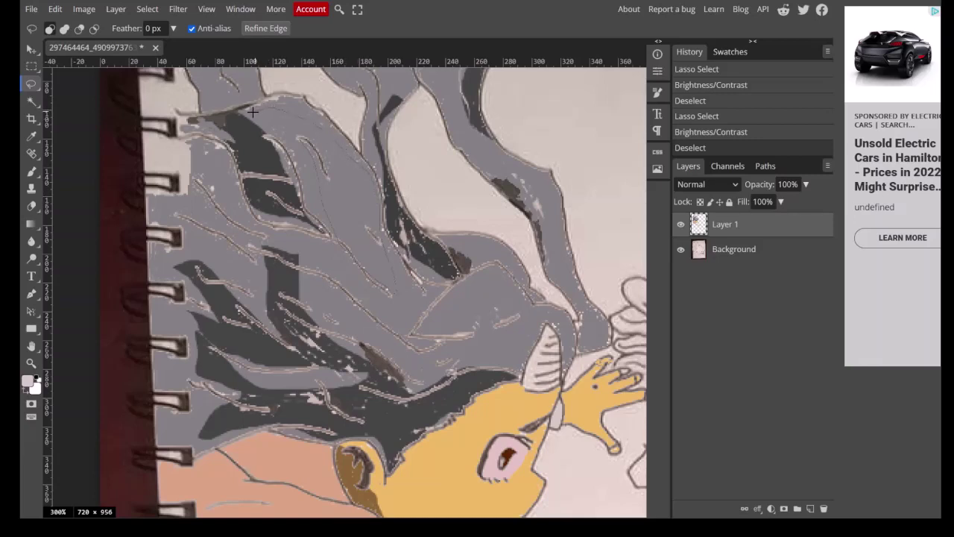
Lasso the long lock beside the shadow in the upper hair and darken it by lowering the brightness with Brightness/Contrast.
drag(284, 132, 290, 138)
click(83, 10)
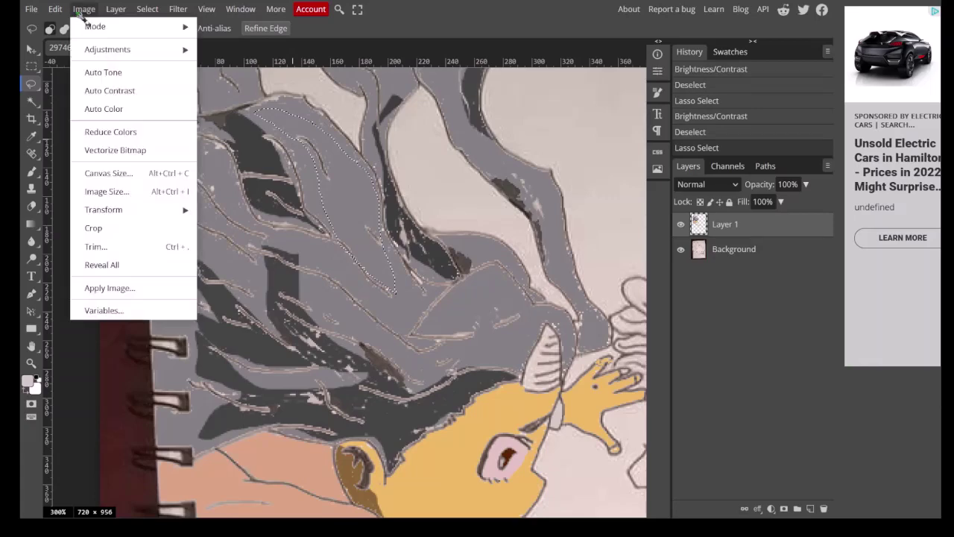
mouse_move(138, 51)
click(251, 50)
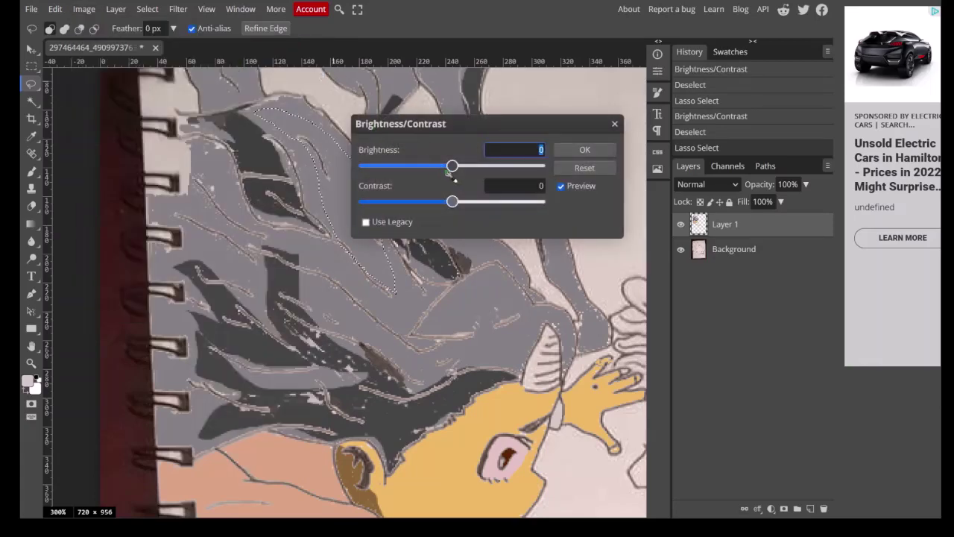
drag(451, 165, 388, 169)
click(581, 152)
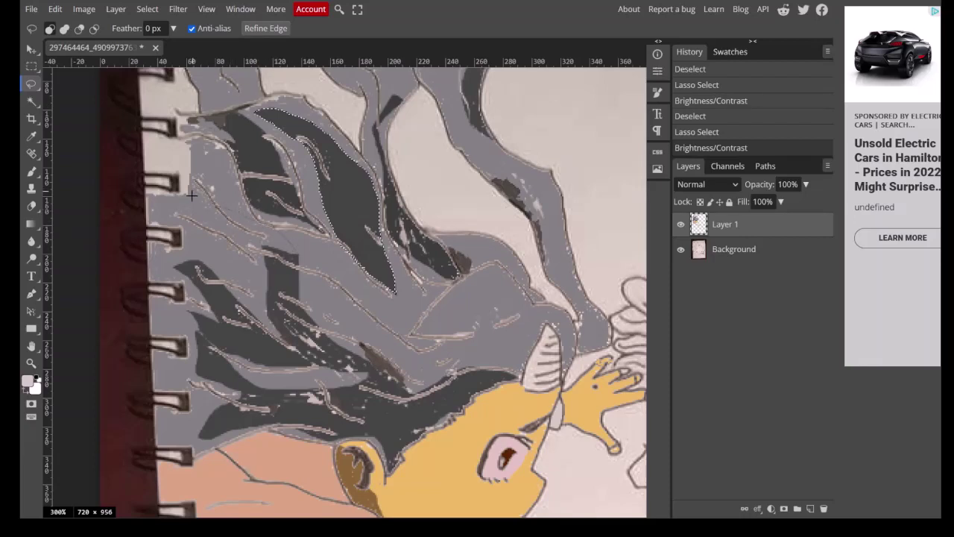
Lasso a thin strand in the middle of the hair near the spiral, darken it with brightness -107, and clear the selection.
drag(242, 243, 263, 253)
click(83, 9)
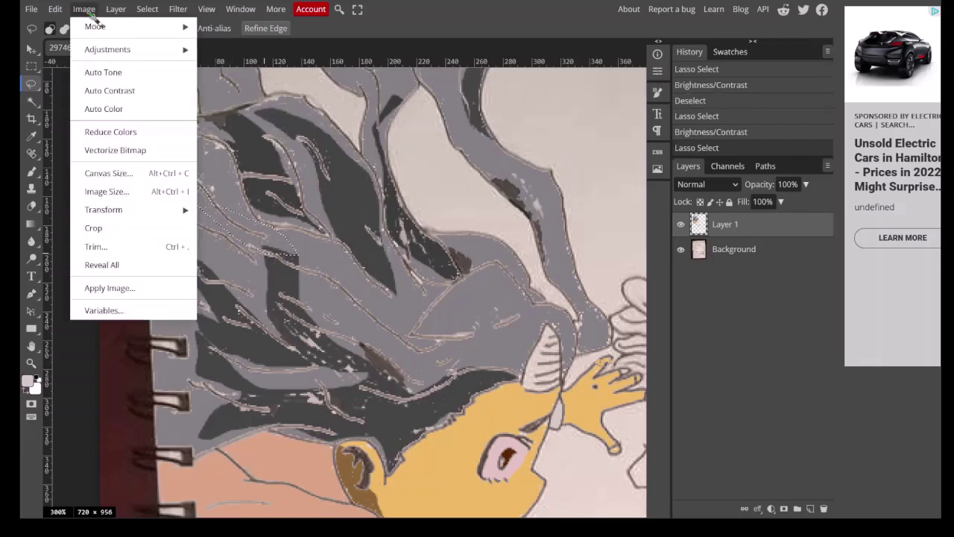
mouse_move(135, 51)
click(258, 48)
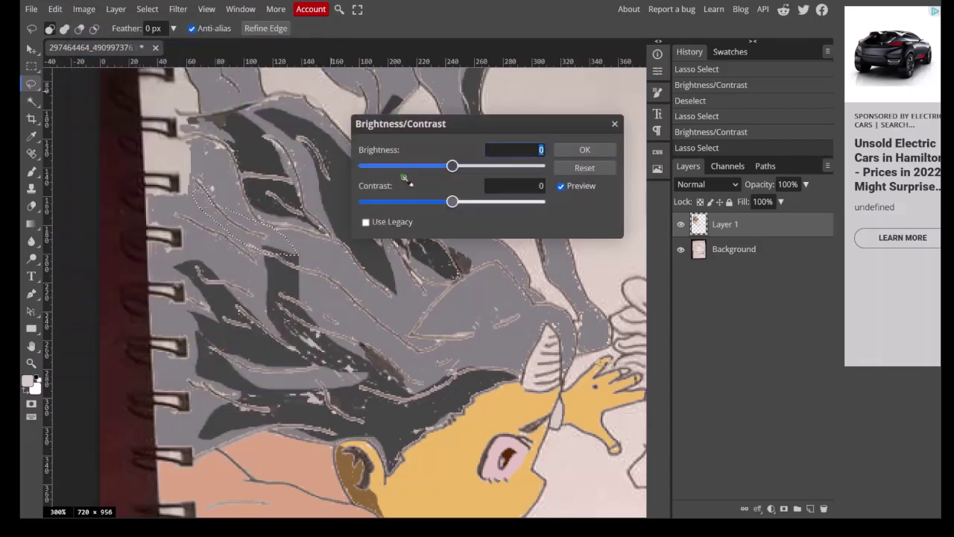
drag(453, 167, 393, 191)
mouse_move(406, 190)
mouse_down()
mouse_move(375, 193)
mouse_move(392, 203)
mouse_up()
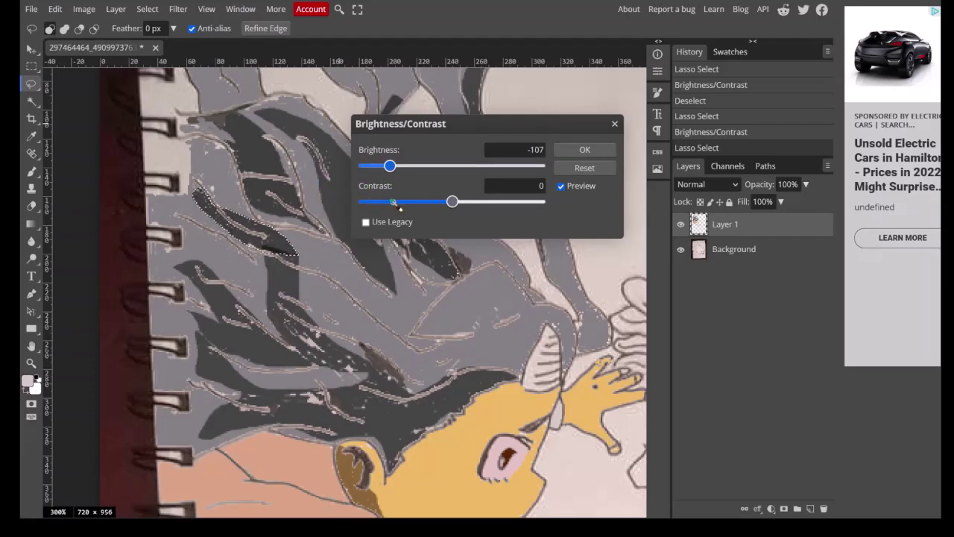
click(582, 150)
click(441, 201)
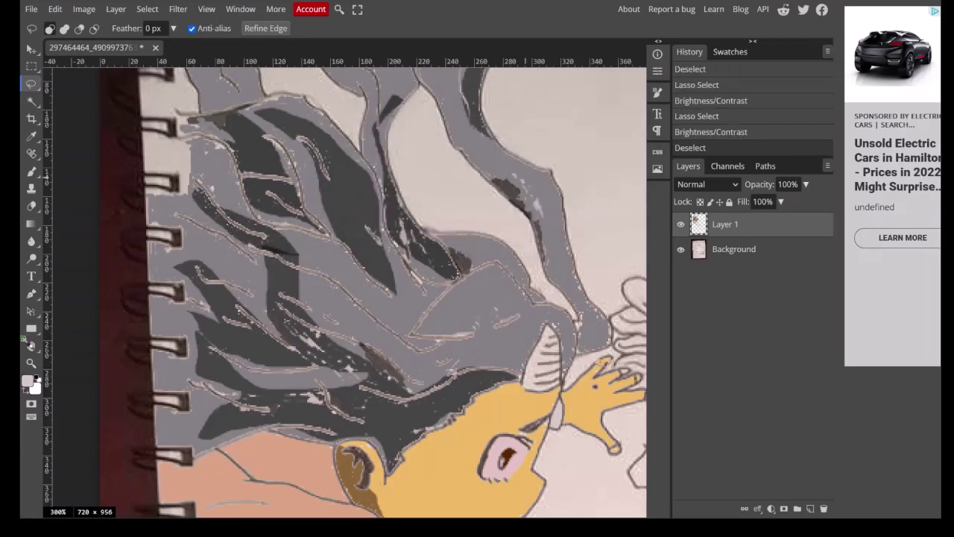
right_click(187, 382)
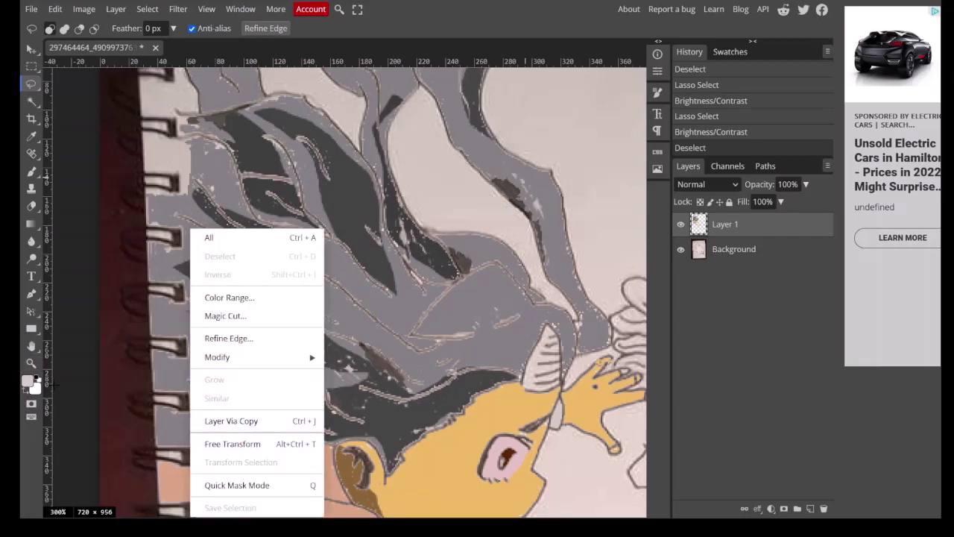
click(31, 363)
right_click(145, 369)
click(179, 420)
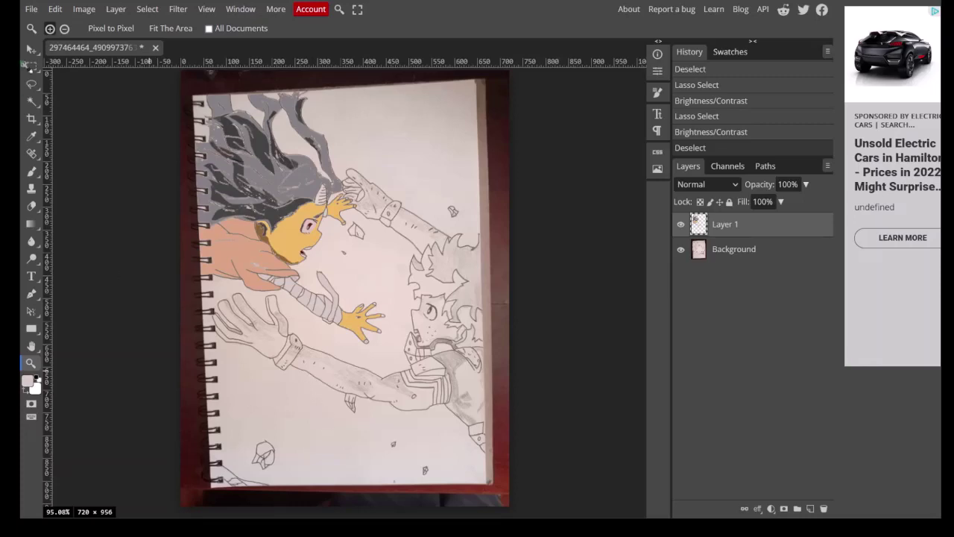
click(32, 101)
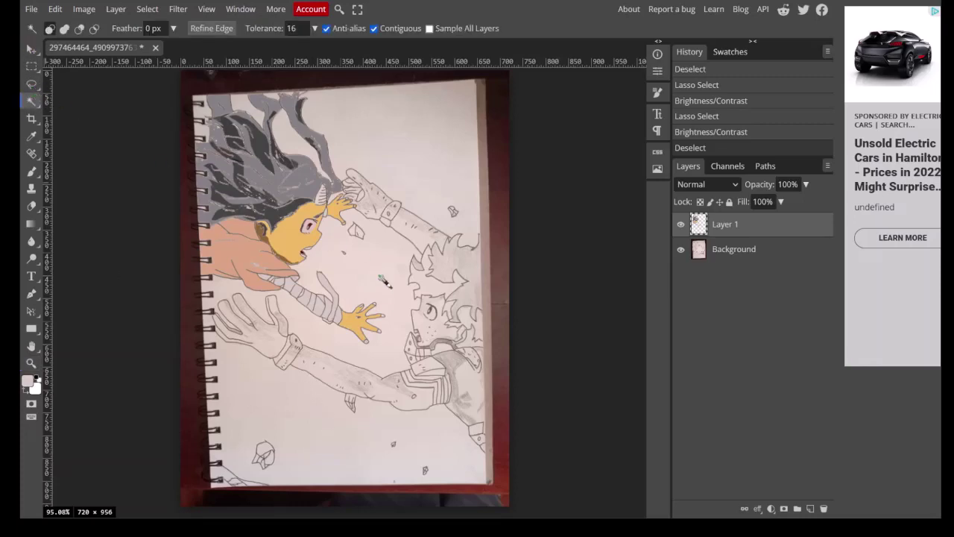
click(434, 335)
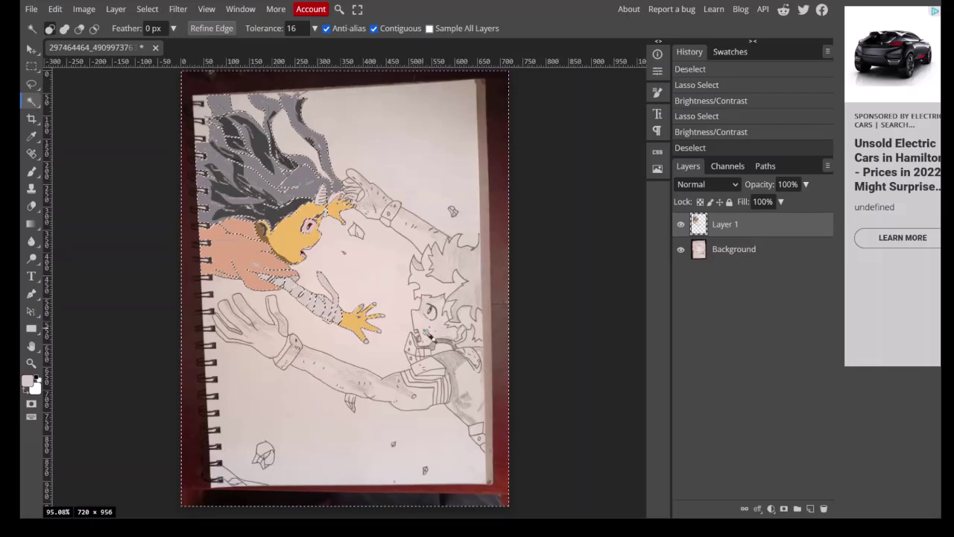
key(ctrl+z)
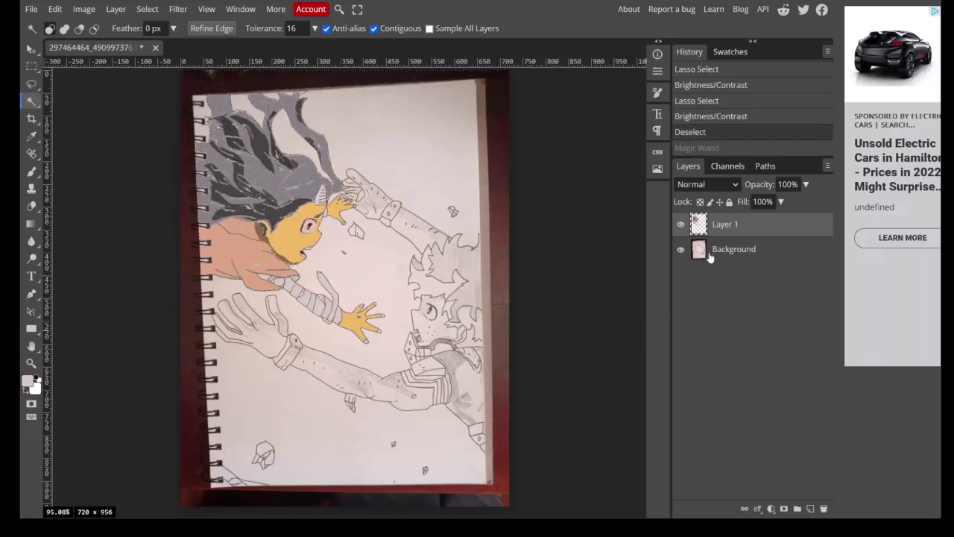
Select the front and side hair clumps of the freckled character on the Background layer with the Magic Wand.
click(710, 253)
click(444, 329)
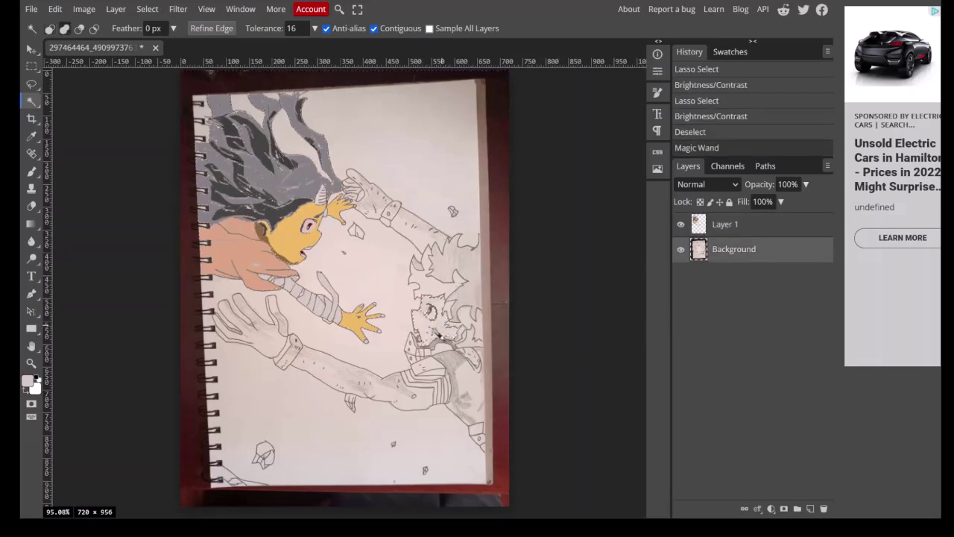
click(435, 332)
key(ctrl+d)
click(442, 329)
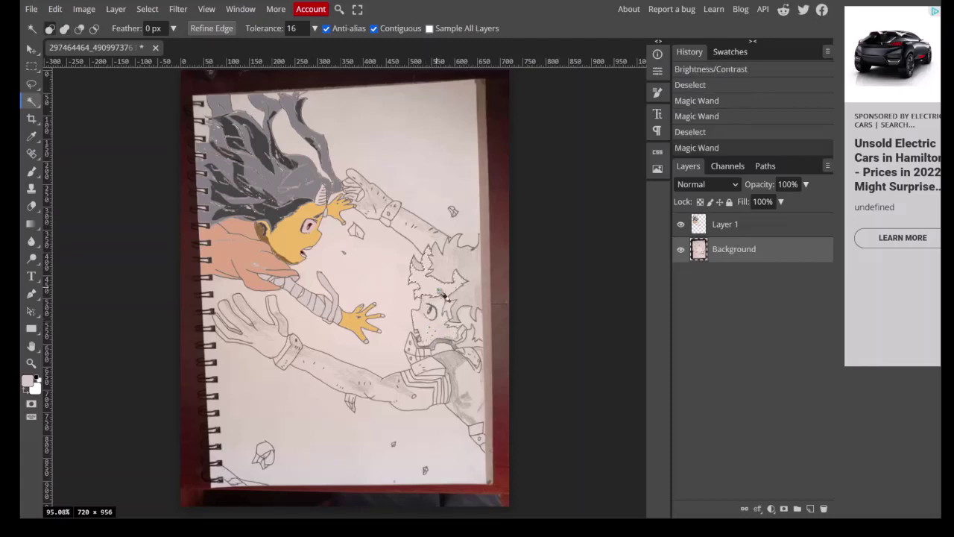
click(459, 320)
click(459, 320)
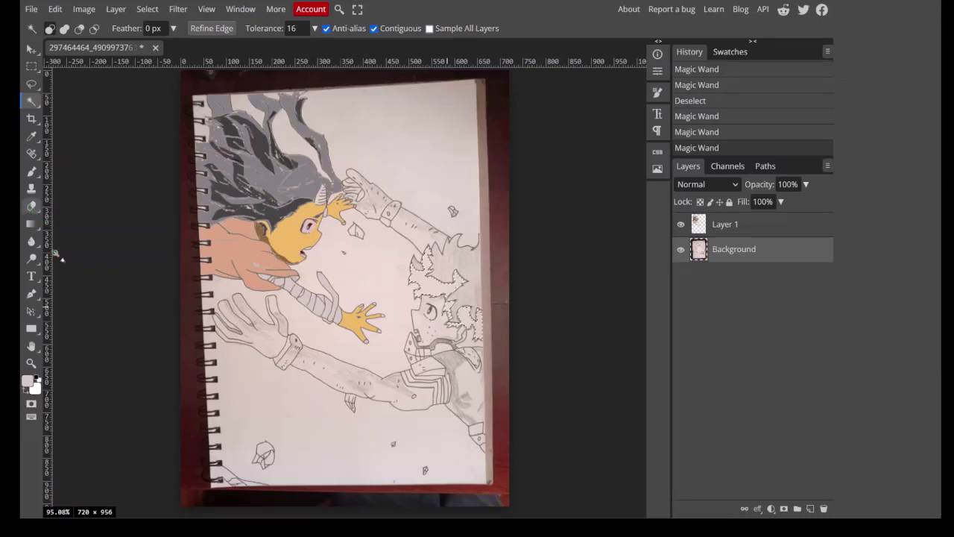
Set the foreground colour to dark green #044305.
click(28, 380)
mouse_move(262, 248)
mouse_down()
mouse_move(262, 219)
mouse_move(253, 230)
mouse_up()
click(247, 231)
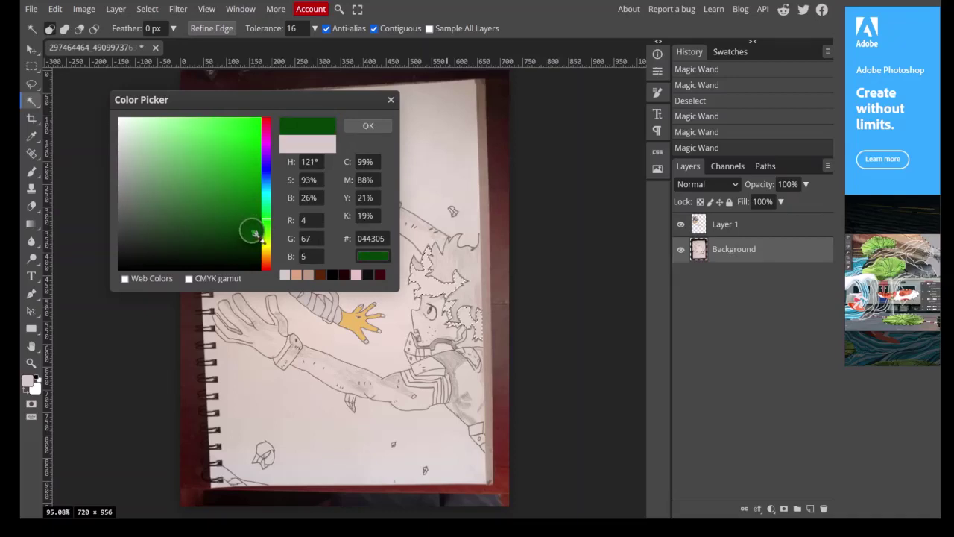
click(368, 126)
Brush the foreground green over the selected front and side hair on Layer 1, and clear the selection.
click(681, 225)
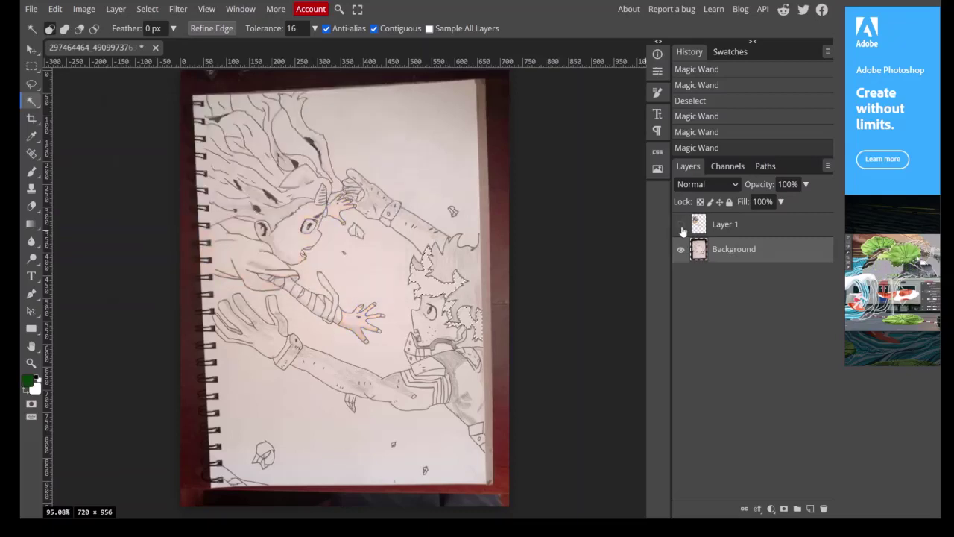
click(680, 224)
click(714, 232)
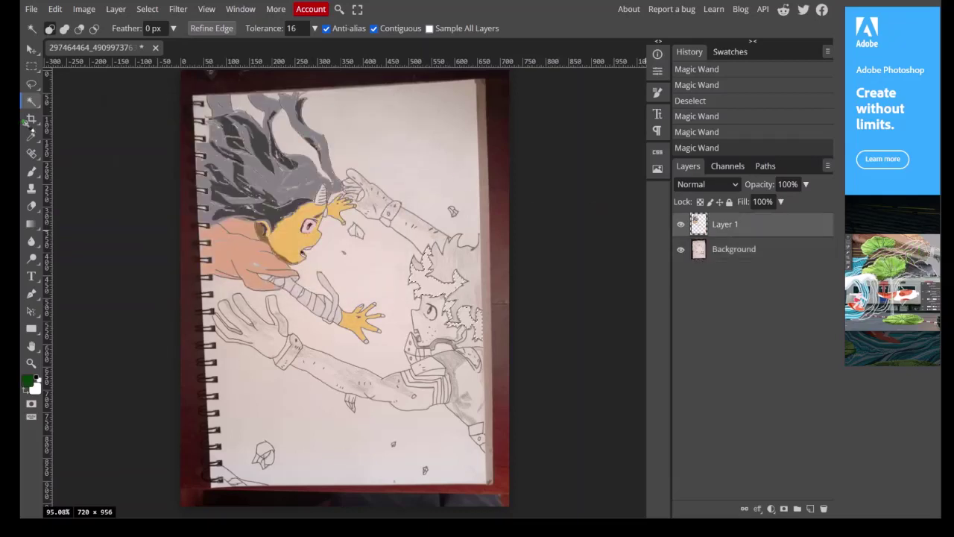
click(30, 171)
mouse_move(407, 268)
mouse_down()
mouse_move(455, 302)
mouse_move(537, 283)
mouse_move(402, 198)
mouse_up()
key(ctrl+d)
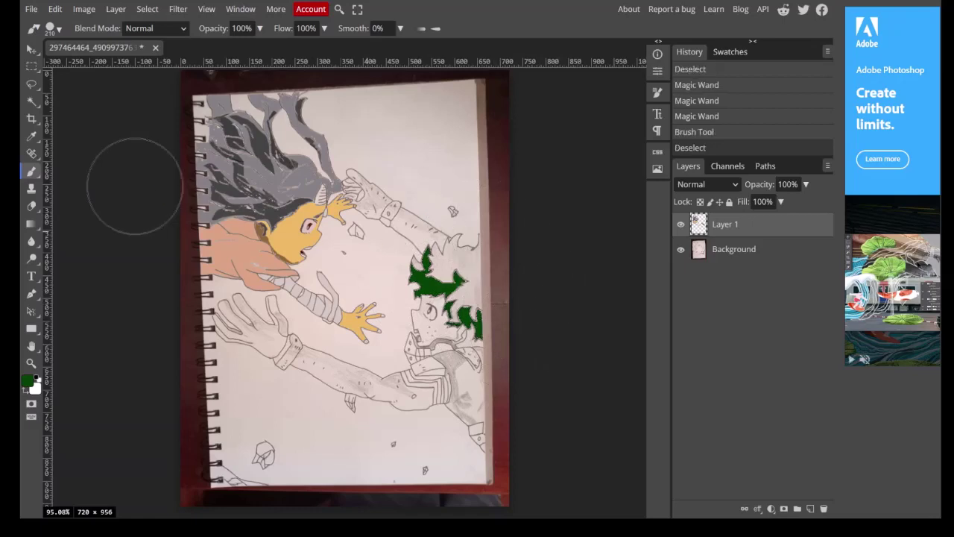
Select the uncoloured back section of the freckled character's hair on the Background layer with the Magic Wand.
click(754, 249)
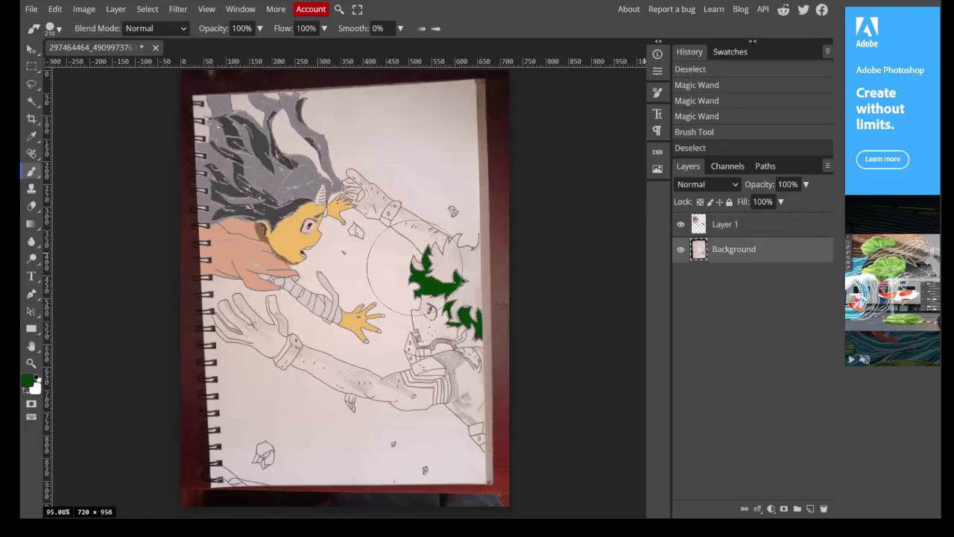
click(31, 118)
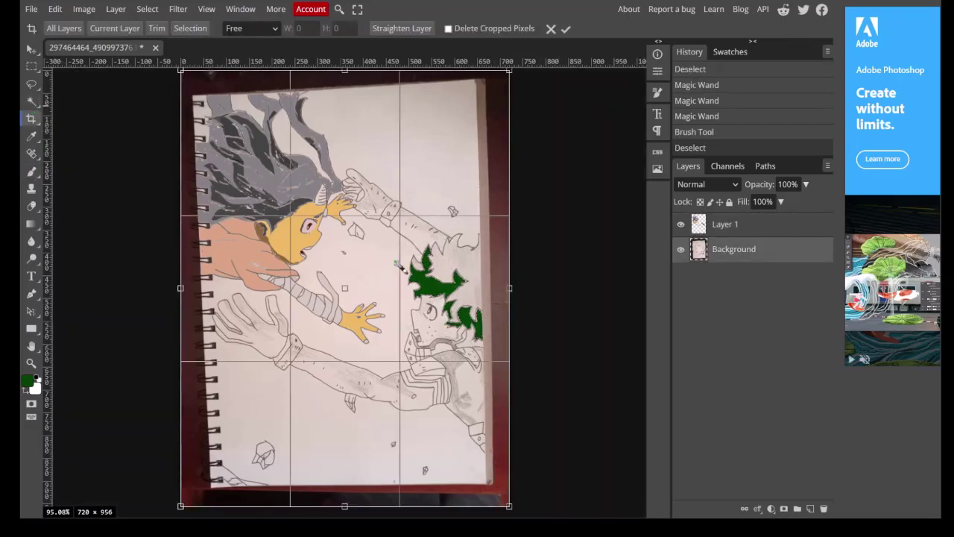
click(31, 102)
click(463, 264)
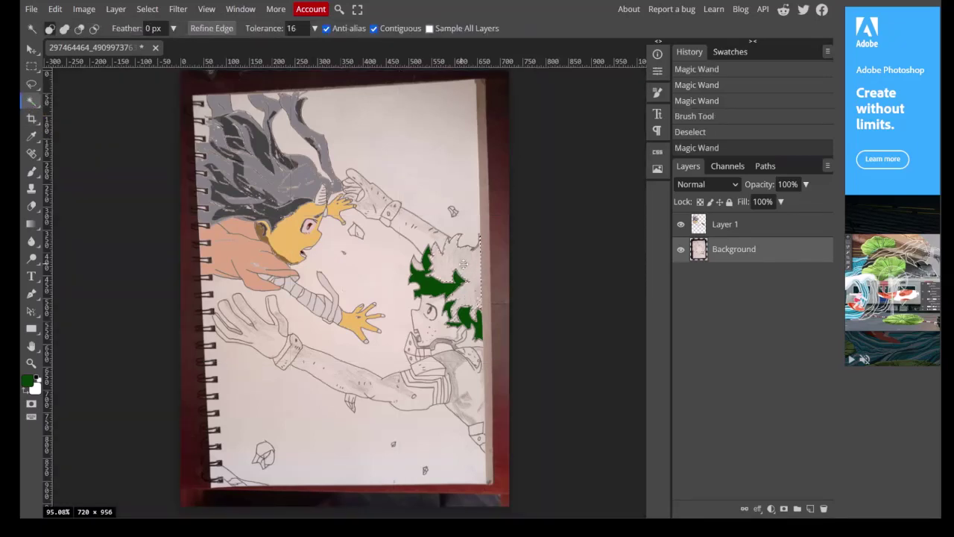
Set the foreground colour to black #000000 and brush it over the upper part of the selected back hair on Layer 1.
click(729, 231)
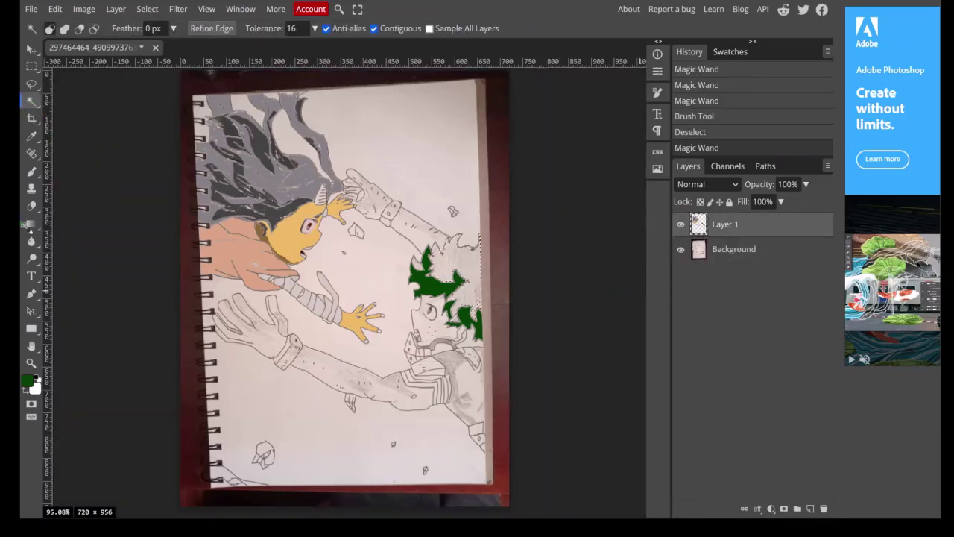
click(27, 381)
click(118, 270)
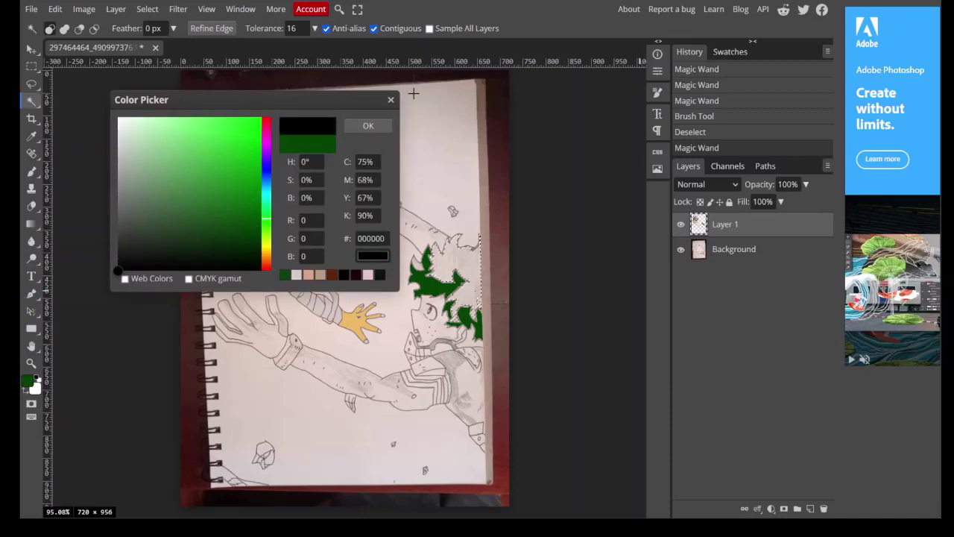
click(368, 126)
right_click(41, 176)
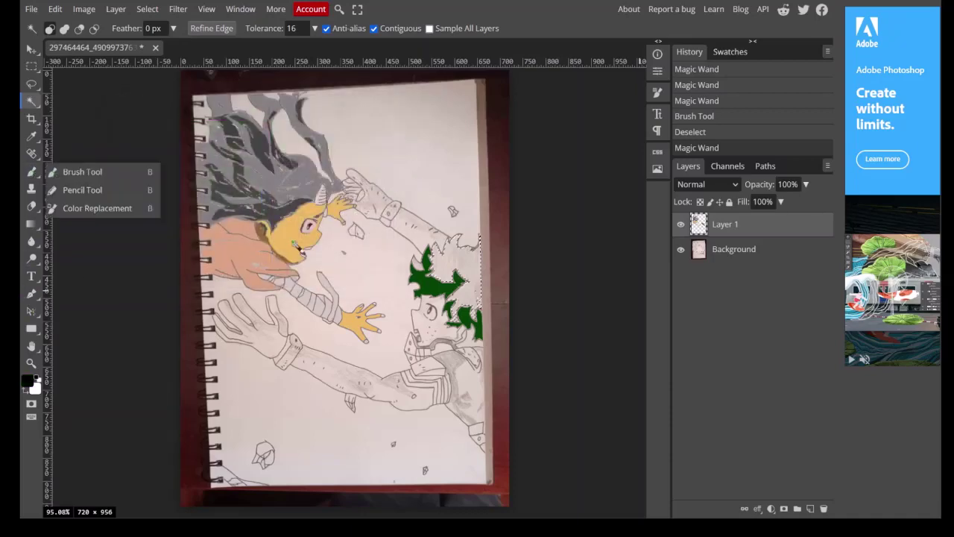
click(94, 172)
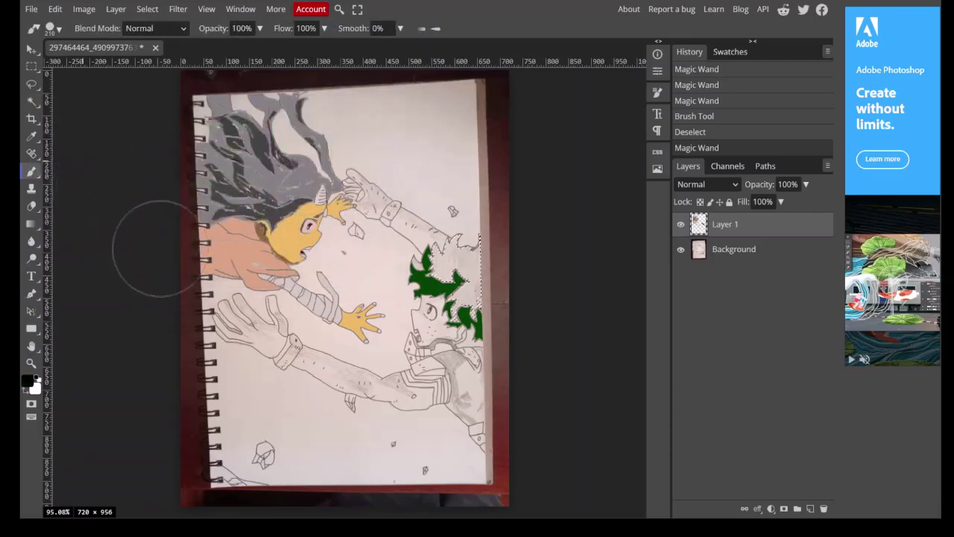
mouse_move(403, 252)
mouse_down()
mouse_move(444, 257)
mouse_move(465, 214)
mouse_move(477, 224)
mouse_move(510, 216)
mouse_up()
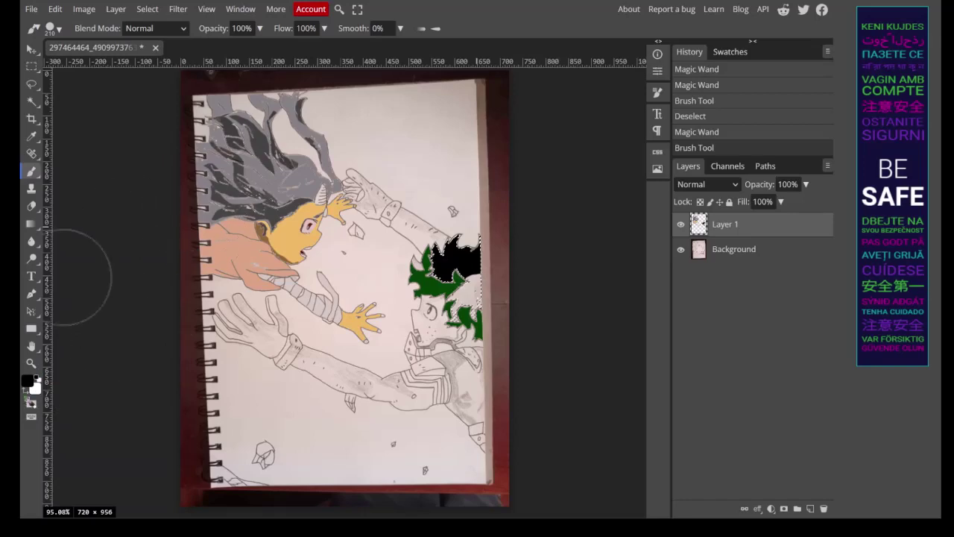
click(30, 383)
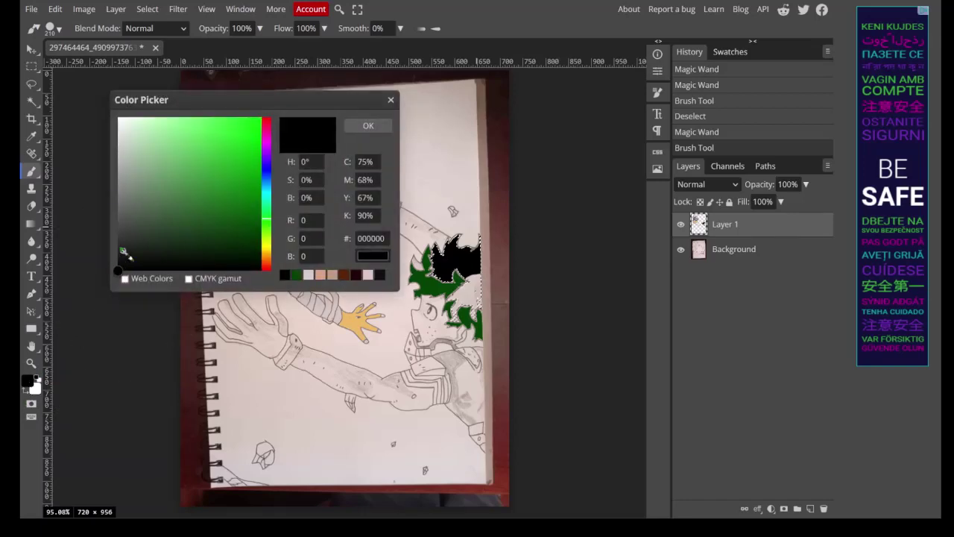
click(362, 126)
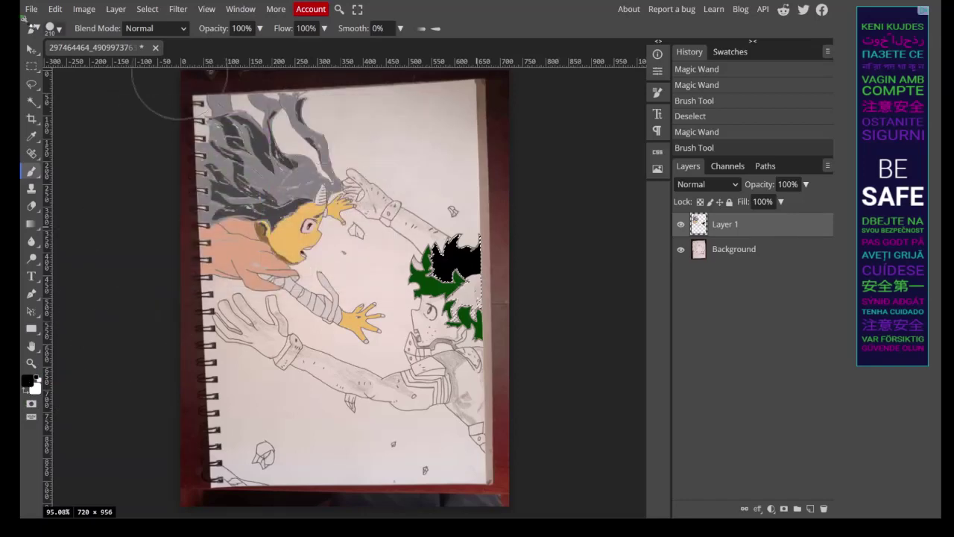
mouse_move(97, 2)
click(84, 60)
mouse_move(116, 60)
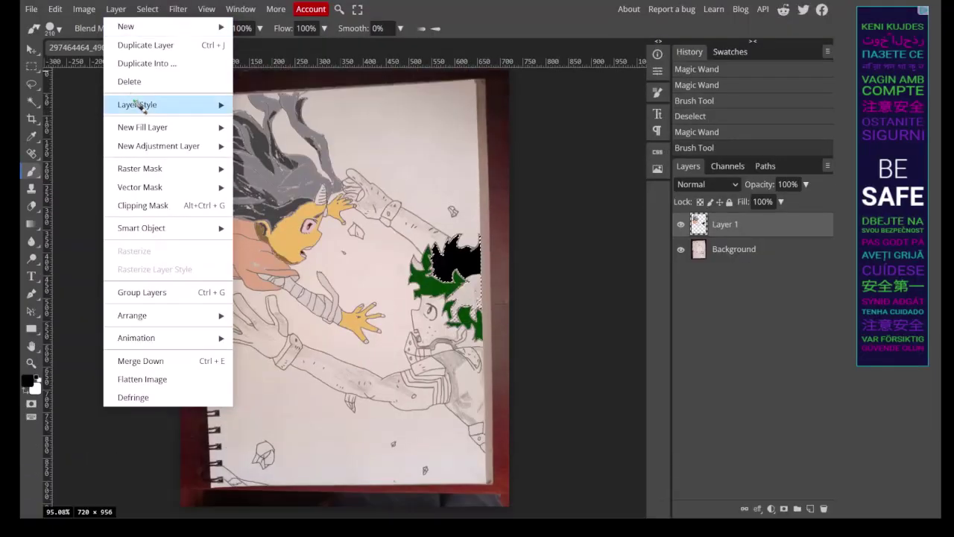
mouse_move(84, 9)
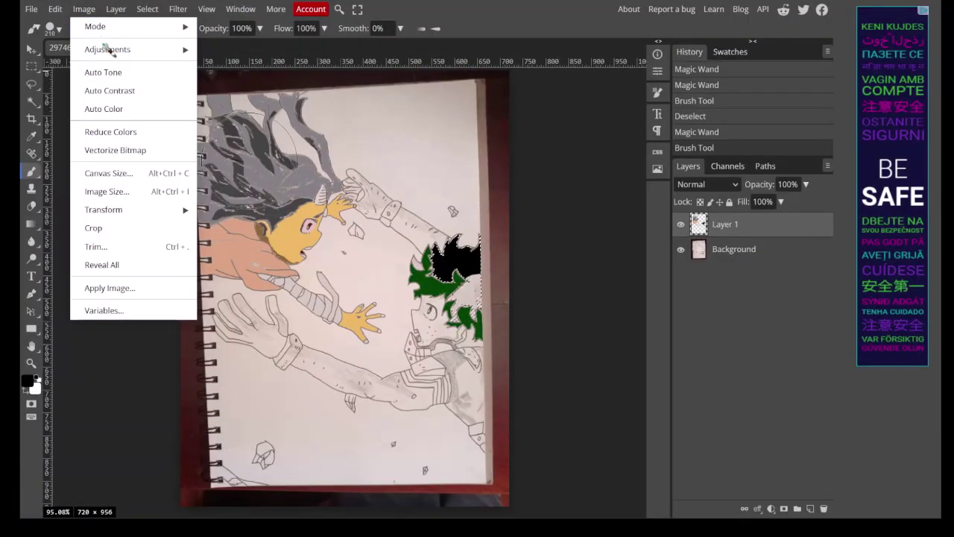
click(253, 52)
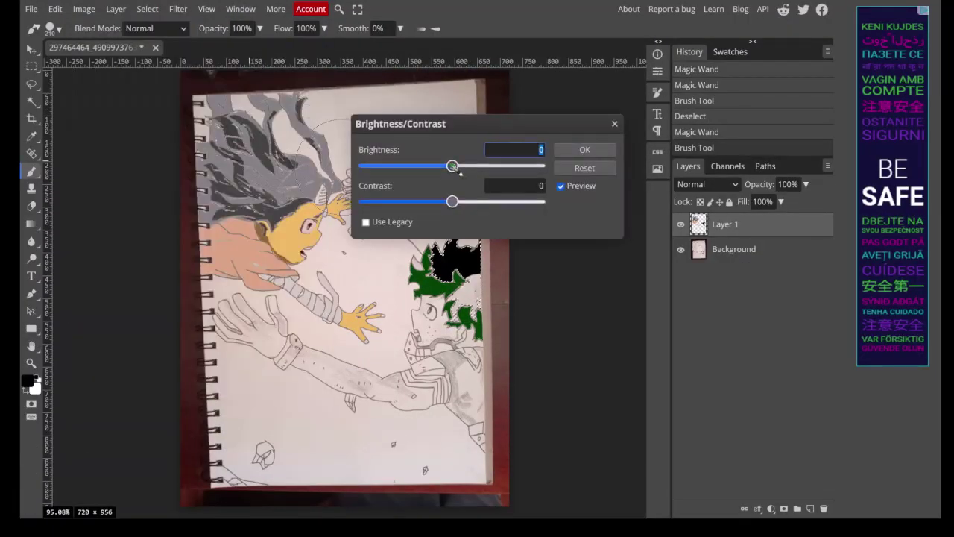
drag(453, 166, 556, 169)
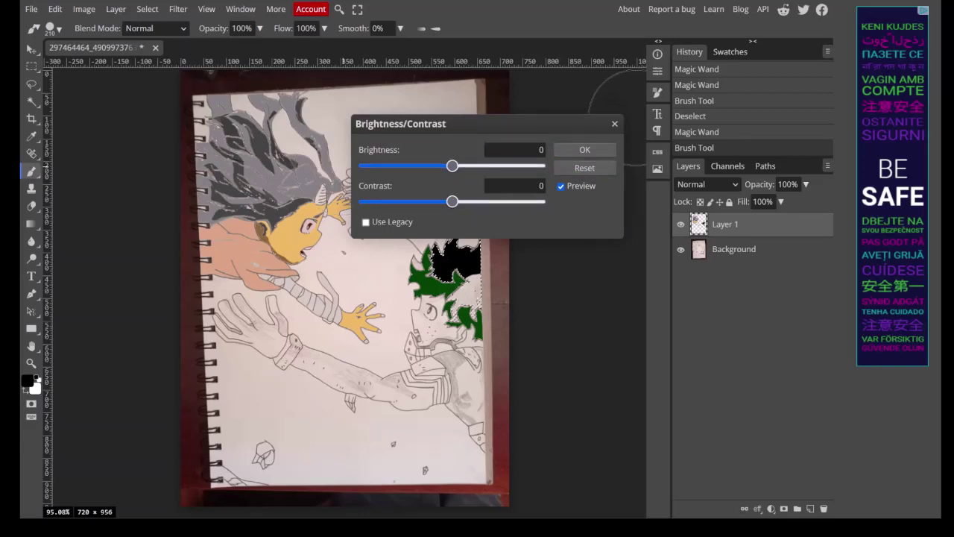
click(614, 125)
Try darkening the selected hair on the Background layer with Brightness/Contrast at brightness -150 and contrast -23.
click(715, 249)
click(83, 9)
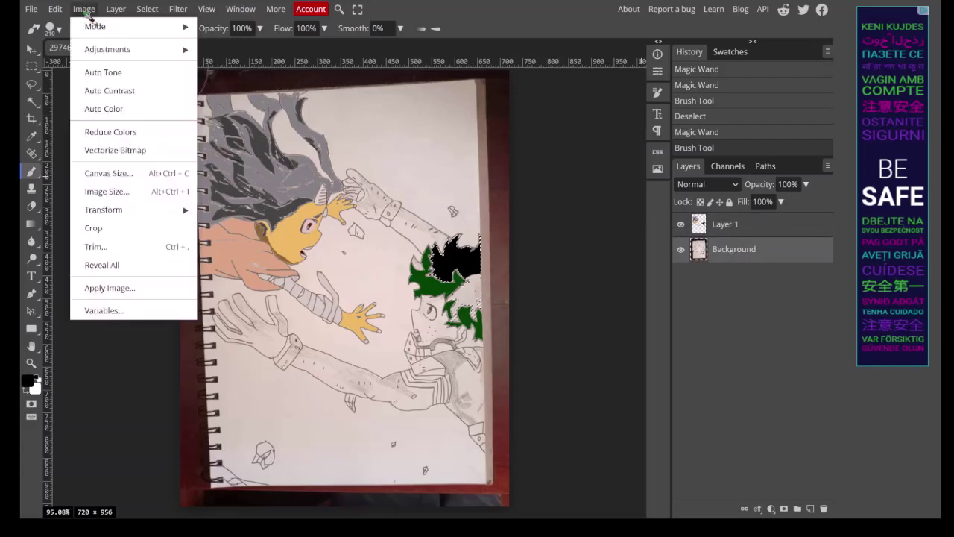
mouse_move(115, 48)
click(254, 42)
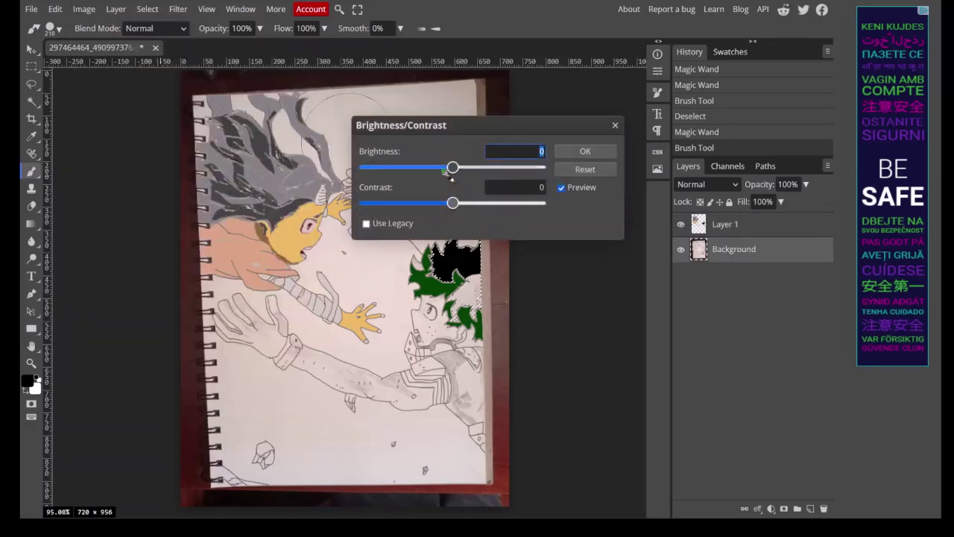
drag(456, 172, 345, 179)
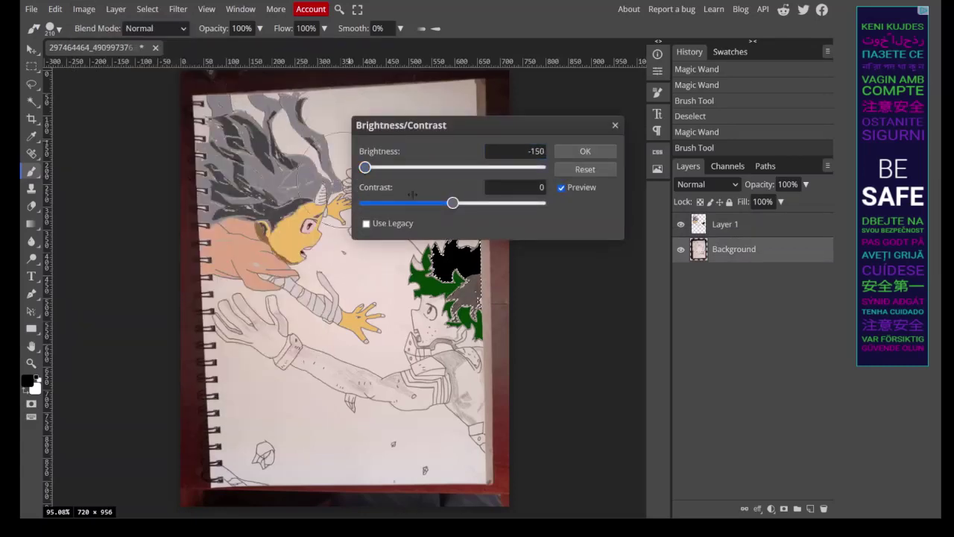
drag(462, 213, 431, 212)
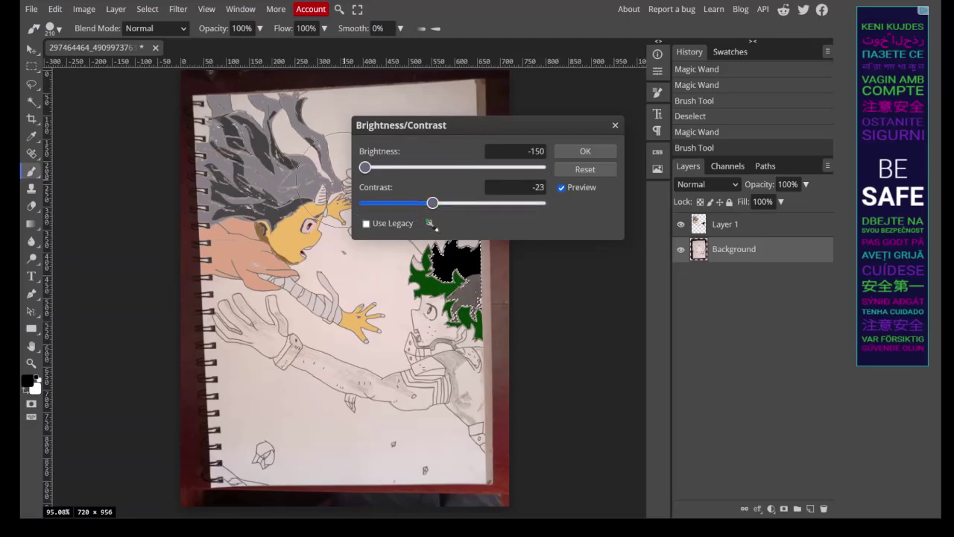
click(615, 125)
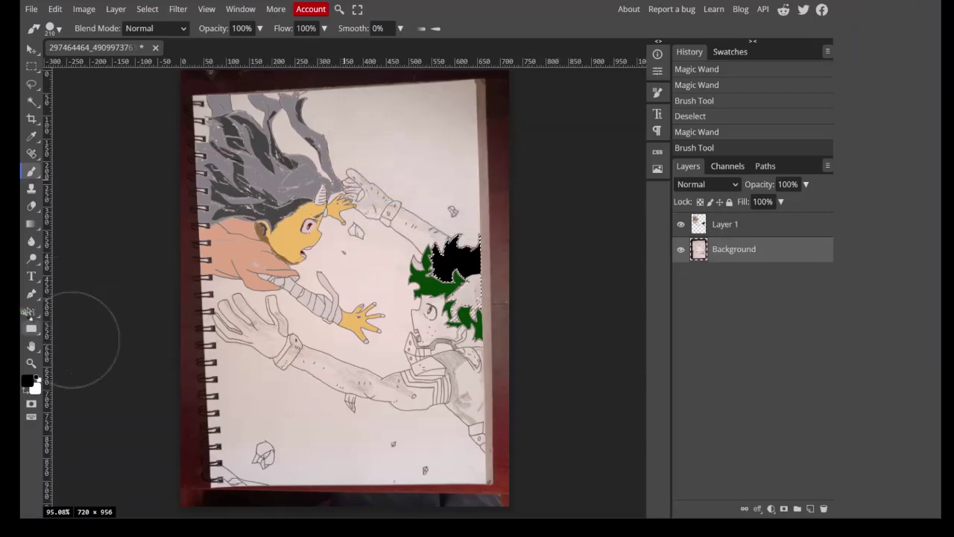
Sample the dark green from the front hair and brush it over the lower part of the selected back hair on the Background layer.
click(34, 138)
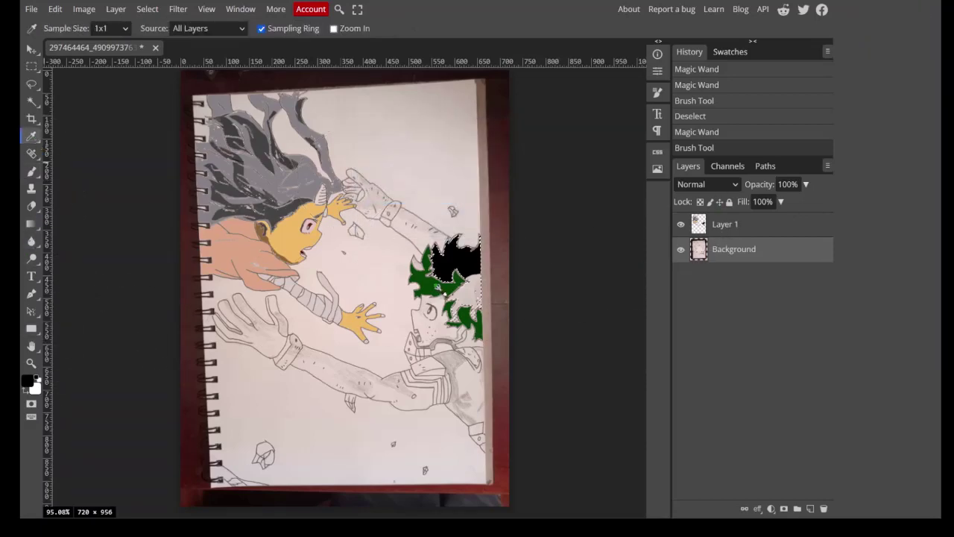
click(440, 291)
click(31, 171)
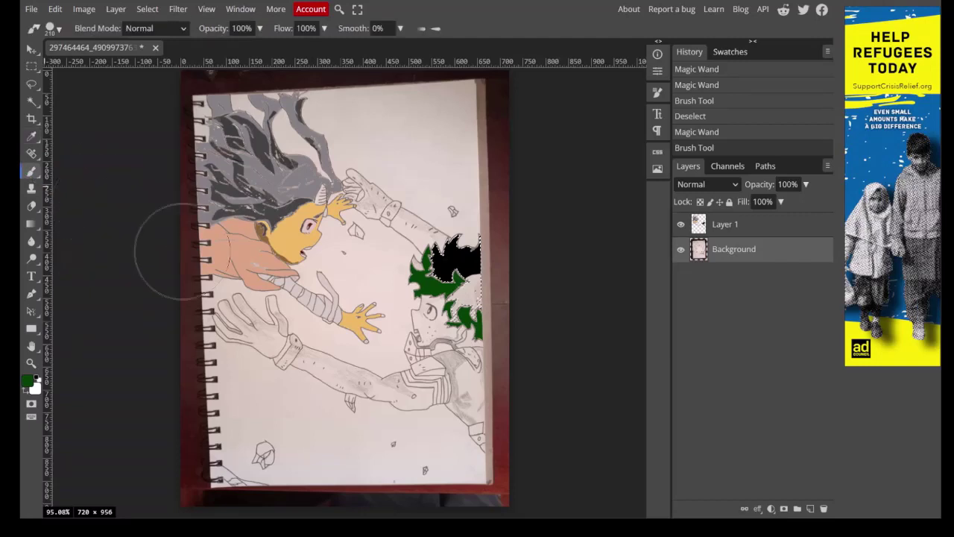
mouse_move(495, 315)
mouse_down()
mouse_move(512, 308)
mouse_move(509, 317)
mouse_up()
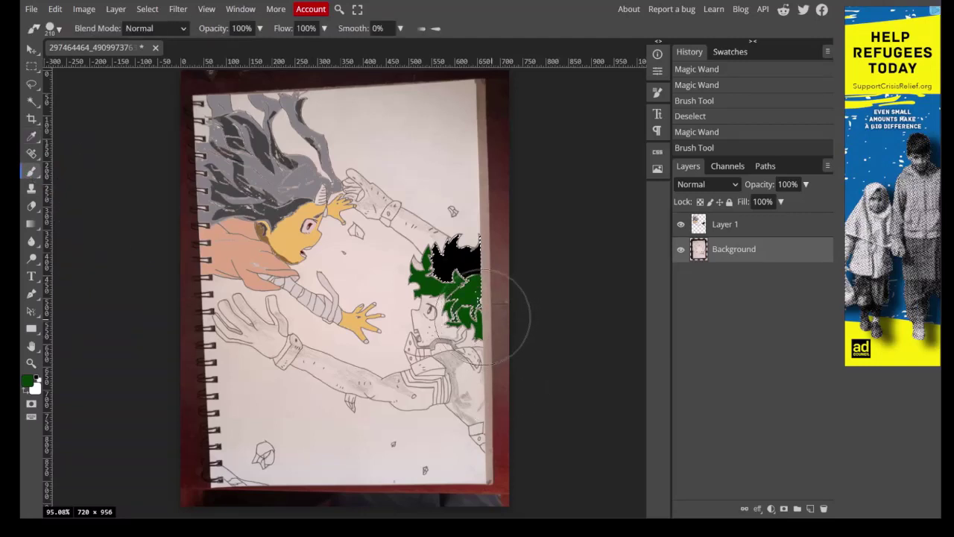
click(498, 319)
Try darkening the selected back hair on the Background layer with Brightness/Contrast at brightness -126, and clear the selection.
click(84, 9)
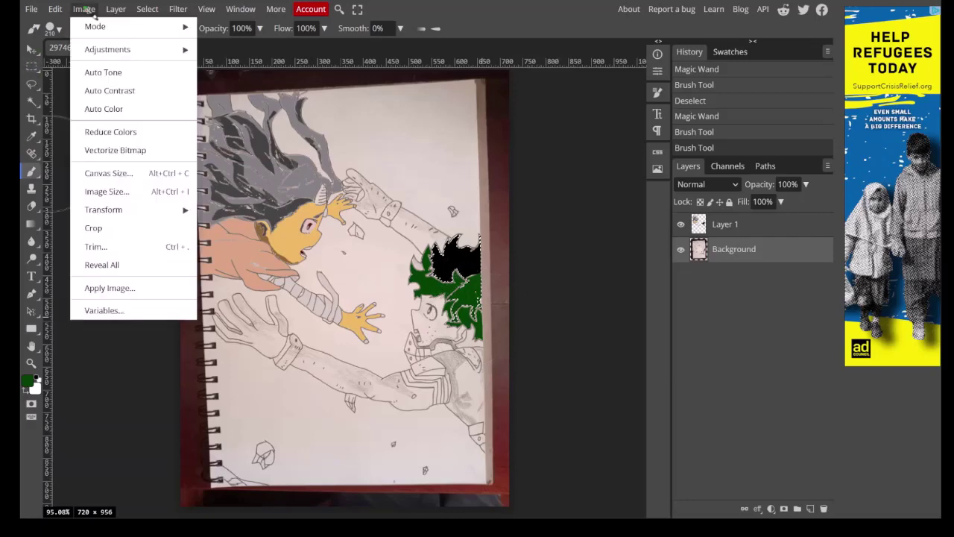
mouse_move(118, 52)
click(249, 46)
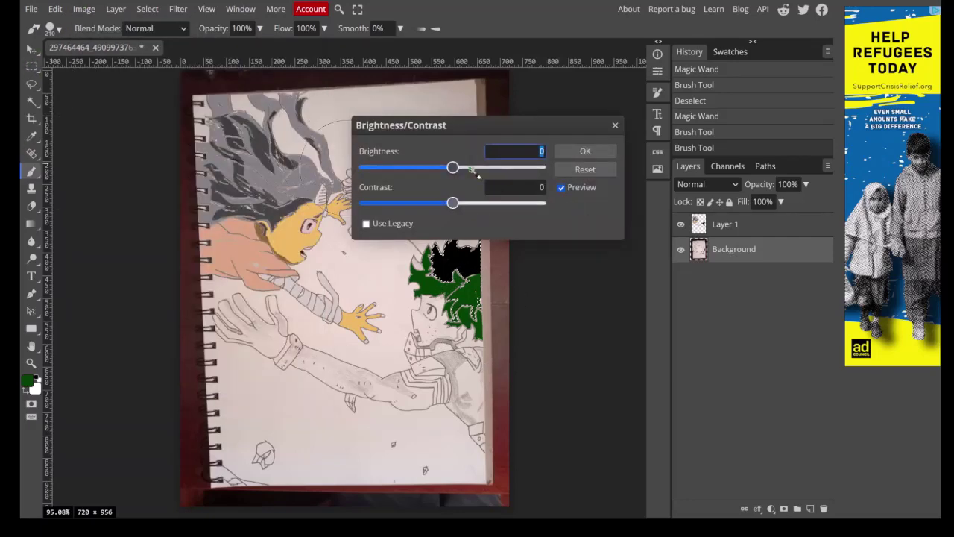
drag(455, 174, 390, 181)
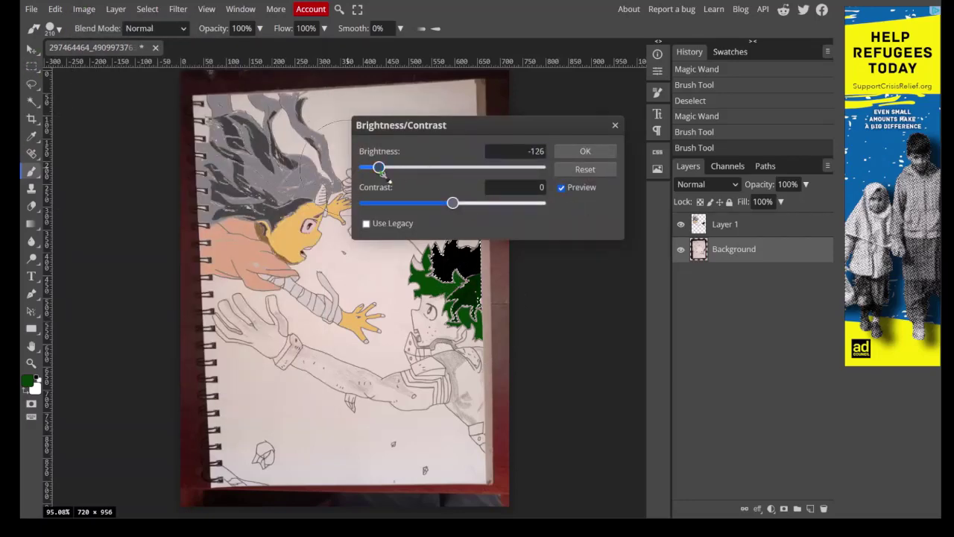
click(597, 153)
key(ctrl+d)
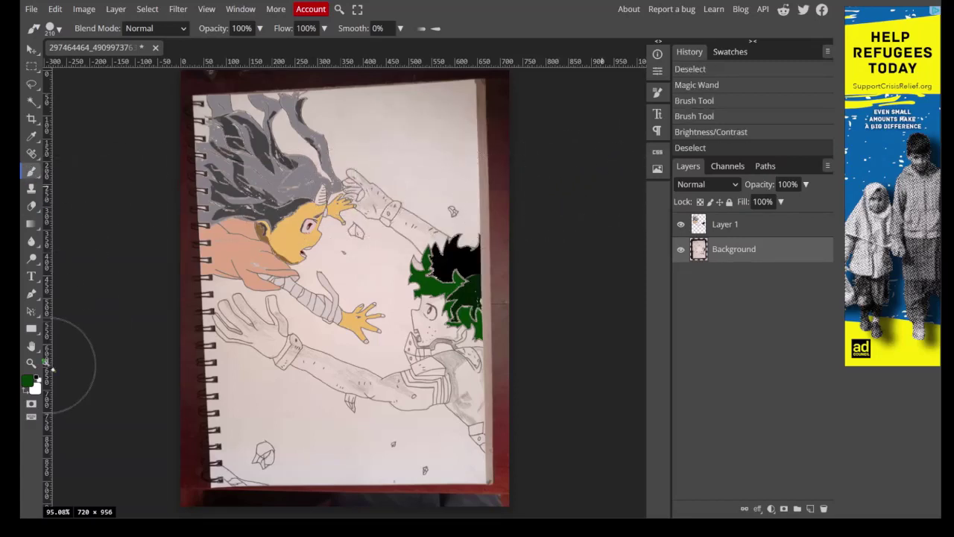
click(30, 363)
click(428, 338)
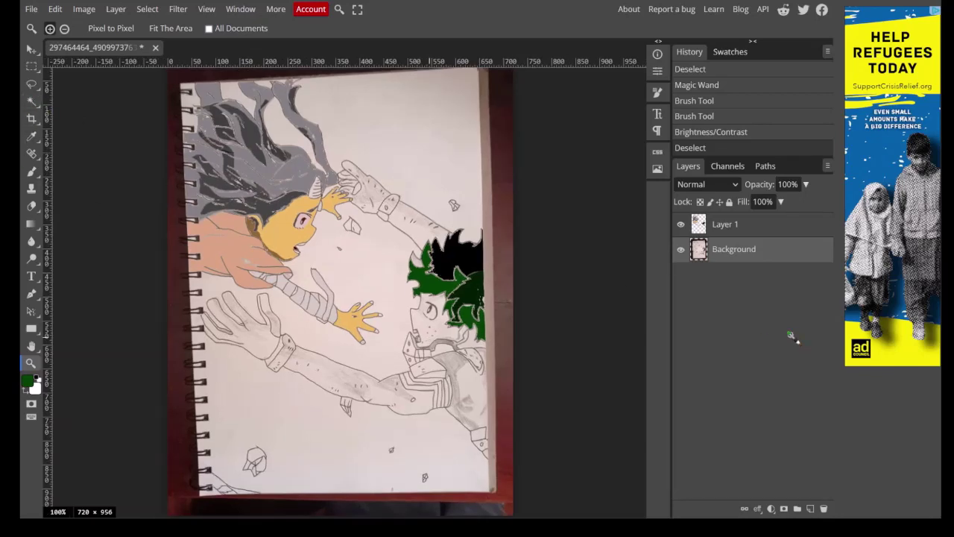
Undo the darkening and green brushing on the Background layer, and brush dark green over the lower back hair on Layer 1.
key(ctrl+z)
key(ctrl+z)
key(ctrl+z)
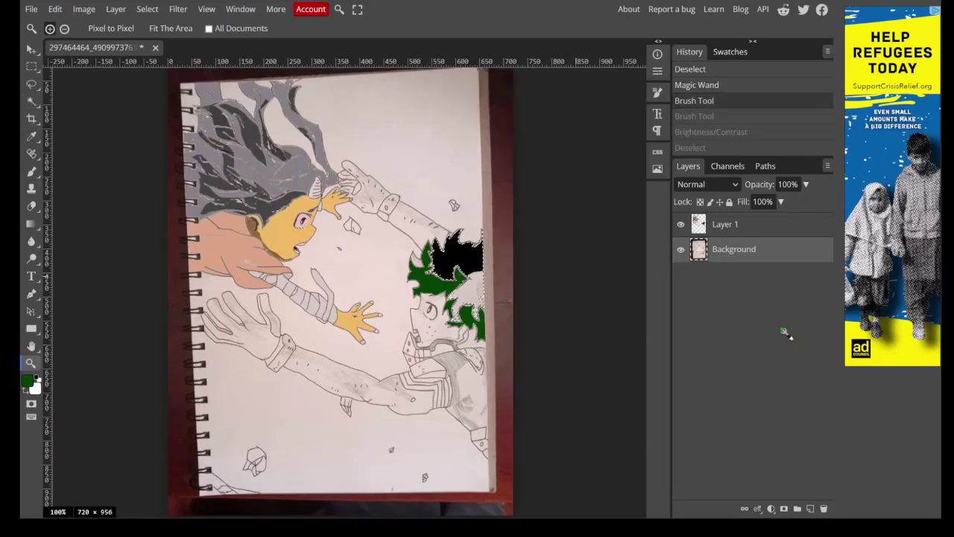
click(704, 231)
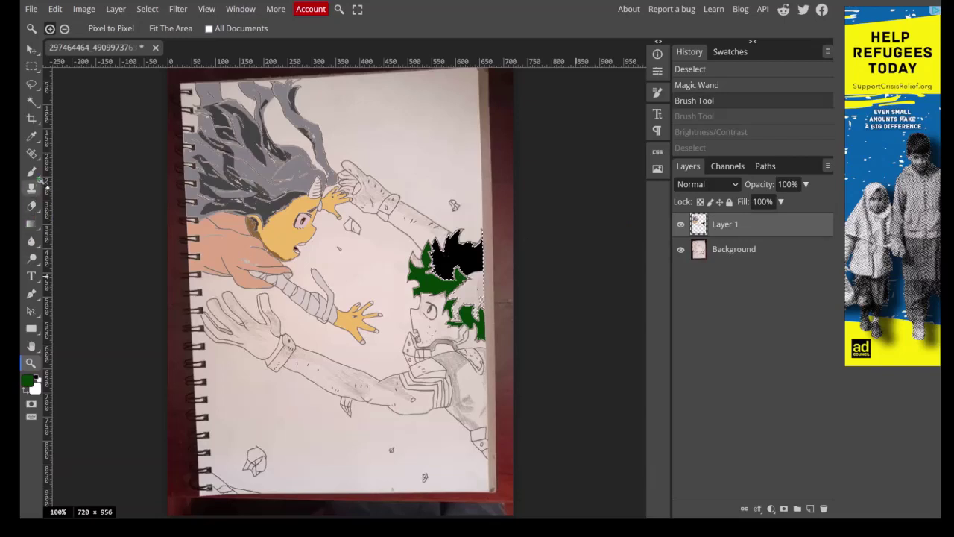
click(32, 171)
mouse_move(422, 313)
mouse_down()
mouse_move(511, 299)
mouse_move(504, 337)
mouse_up()
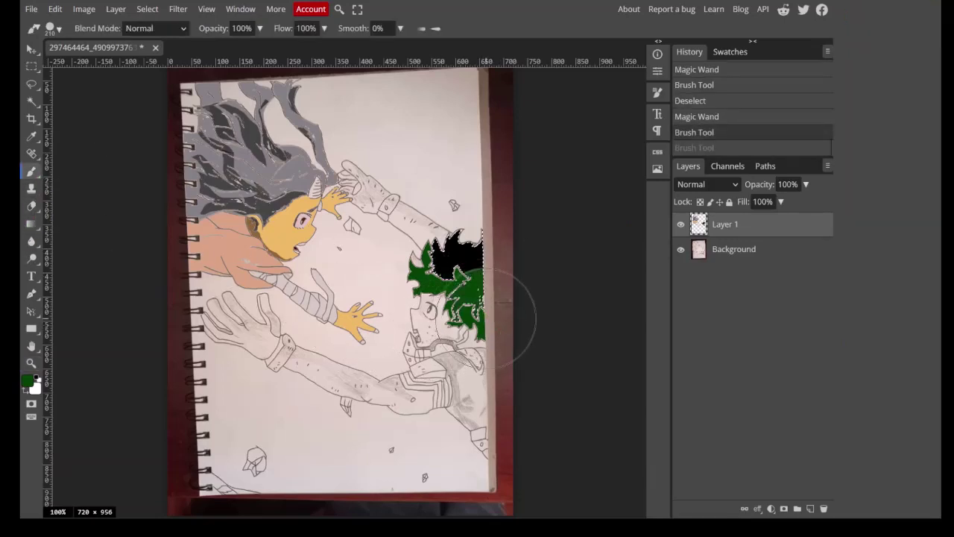
Darken the selected back hair on Layer 1 with Brightness/Contrast at brightness -130.
click(87, 10)
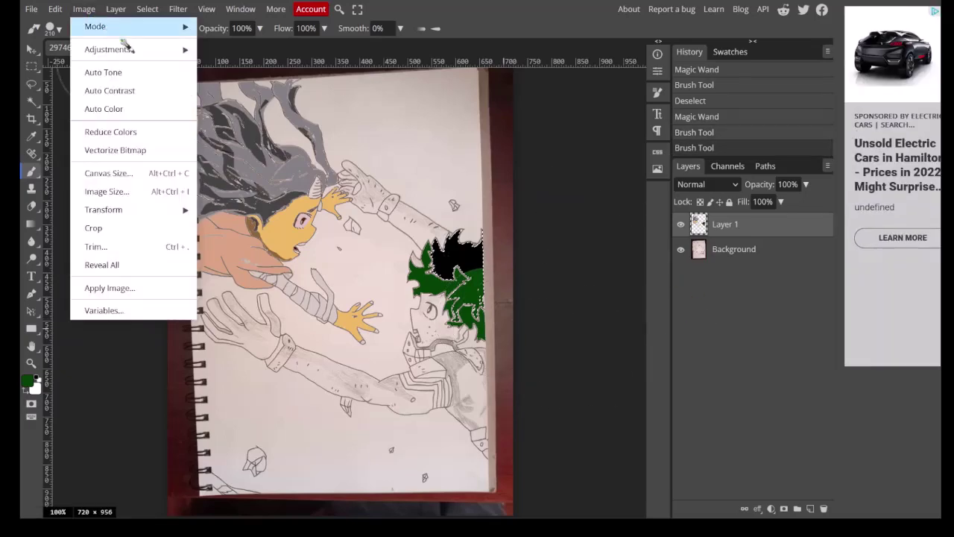
mouse_move(142, 49)
click(252, 49)
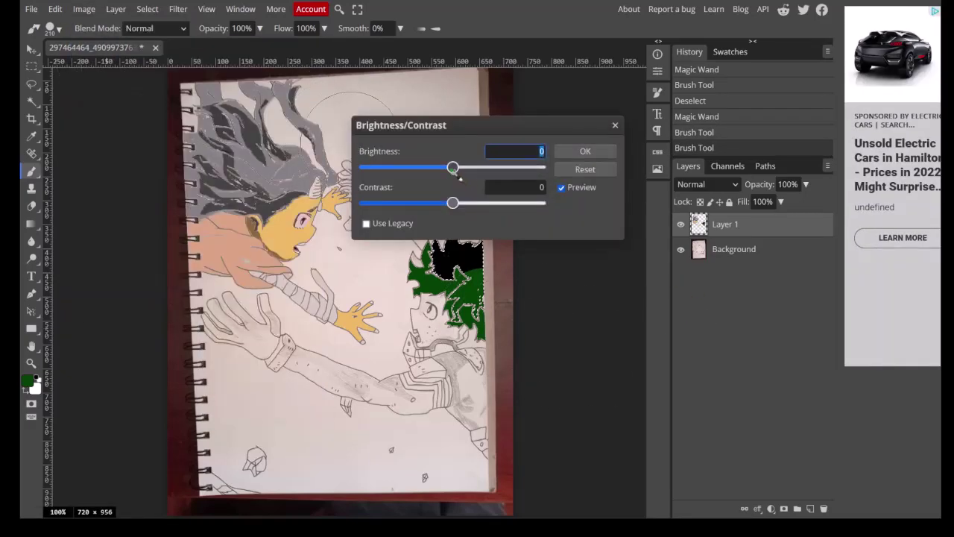
drag(452, 167, 387, 176)
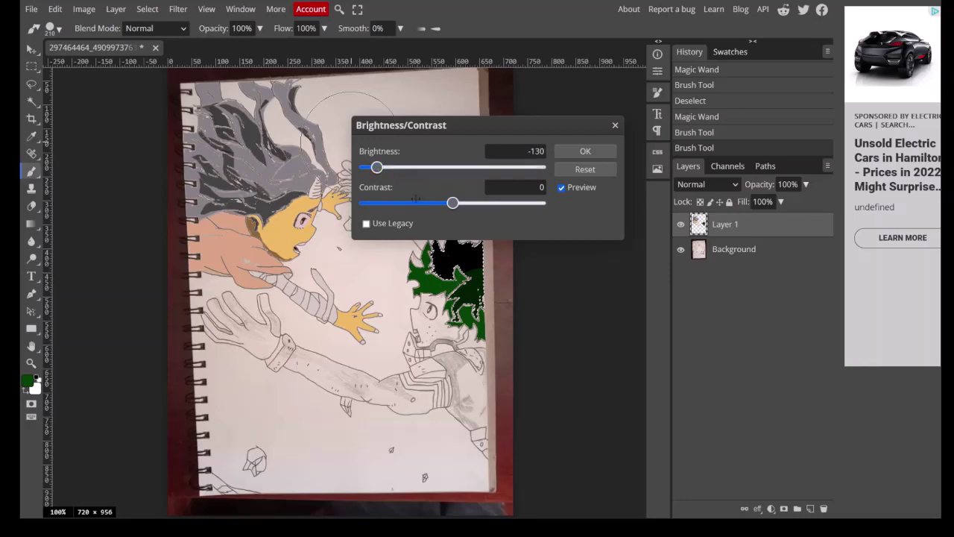
click(585, 152)
Darken the same hair selection on the Background layer with Brightness/Contrast at brightness -85, and clear the selection.
click(757, 261)
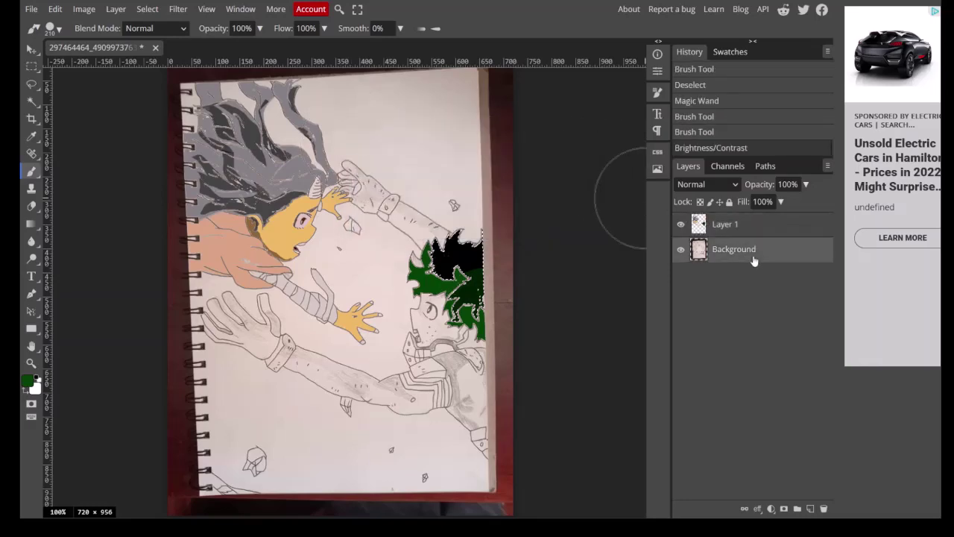
click(83, 9)
mouse_move(142, 56)
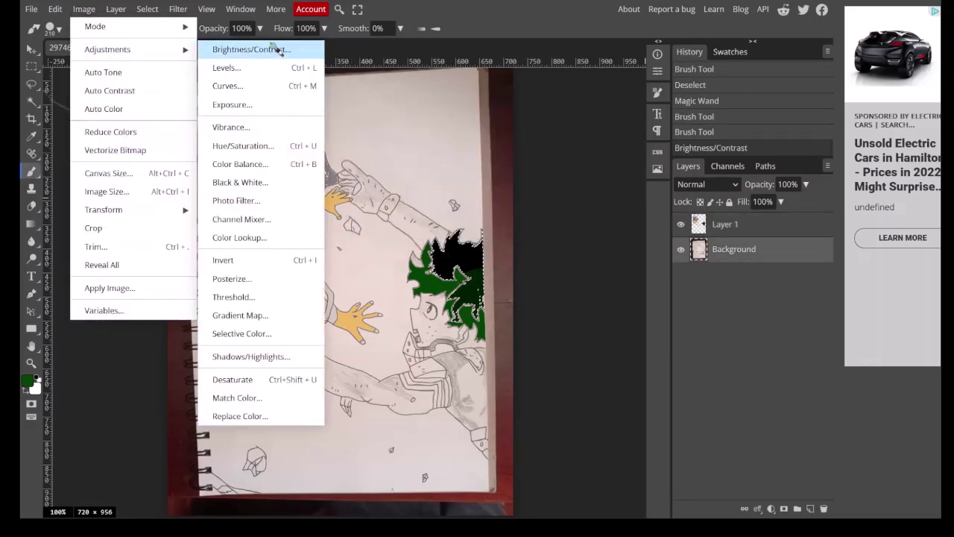
click(277, 45)
drag(453, 168, 407, 164)
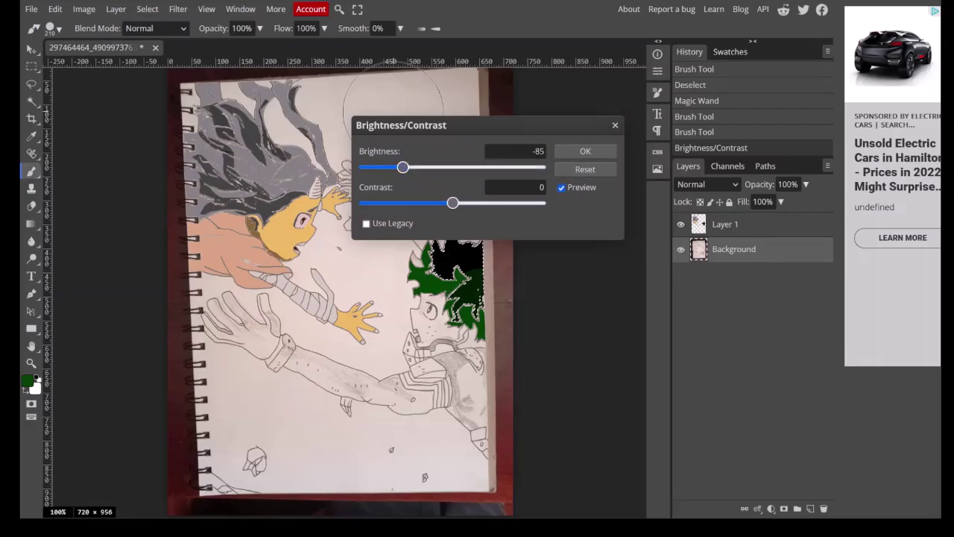
click(576, 155)
key(ctrl+d)
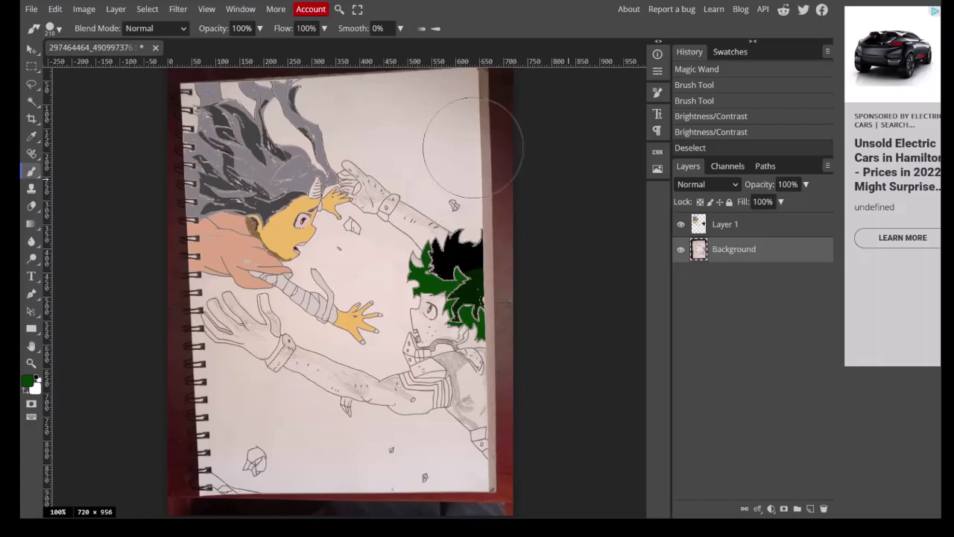
click(31, 102)
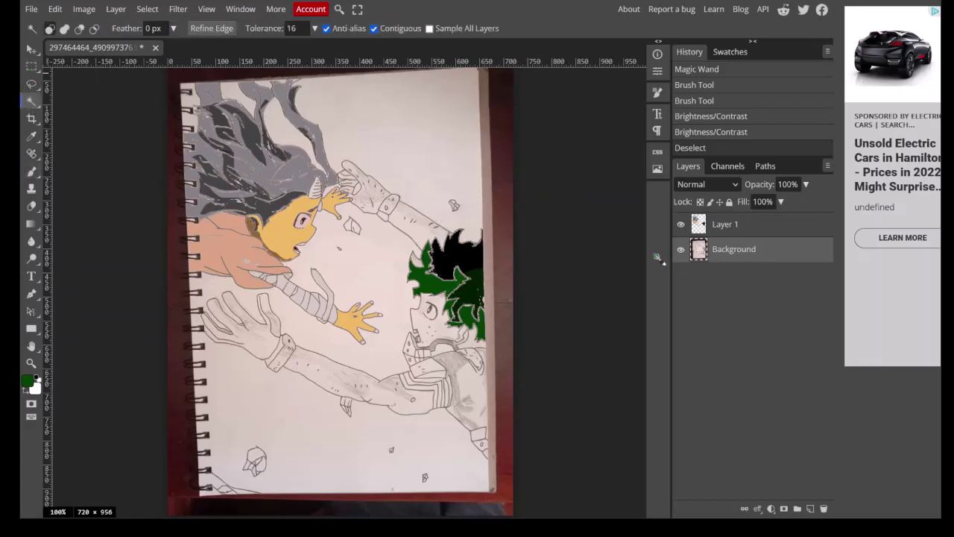
click(726, 227)
click(451, 328)
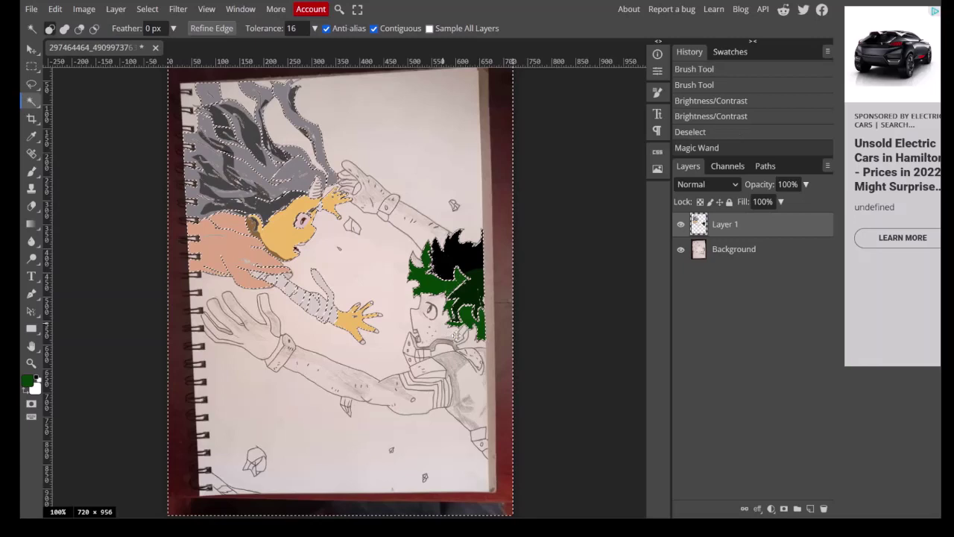
key(ctrl+z)
Select the freckled character's face skin on the Background layer with the Magic Wand.
click(699, 252)
click(441, 322)
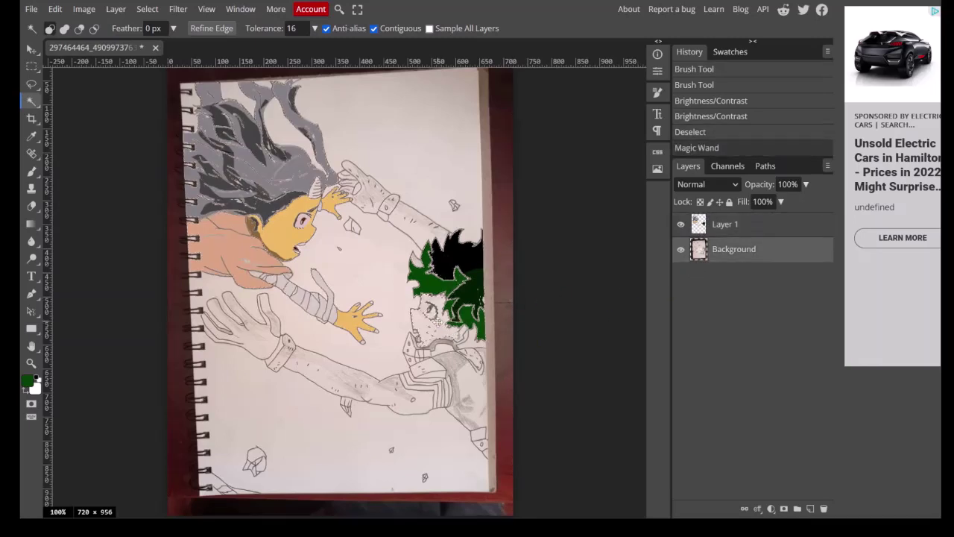
click(431, 331)
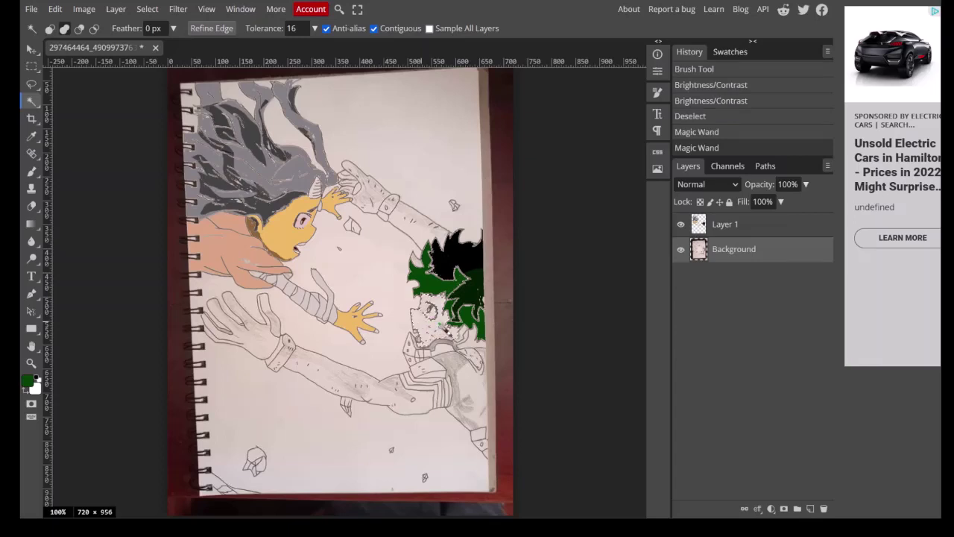
click(270, 344)
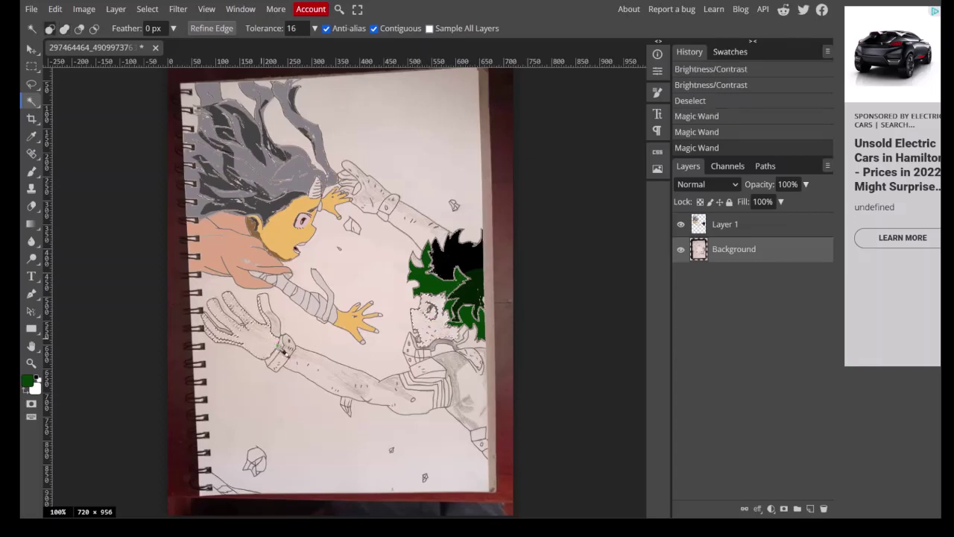
key(ctrl+z)
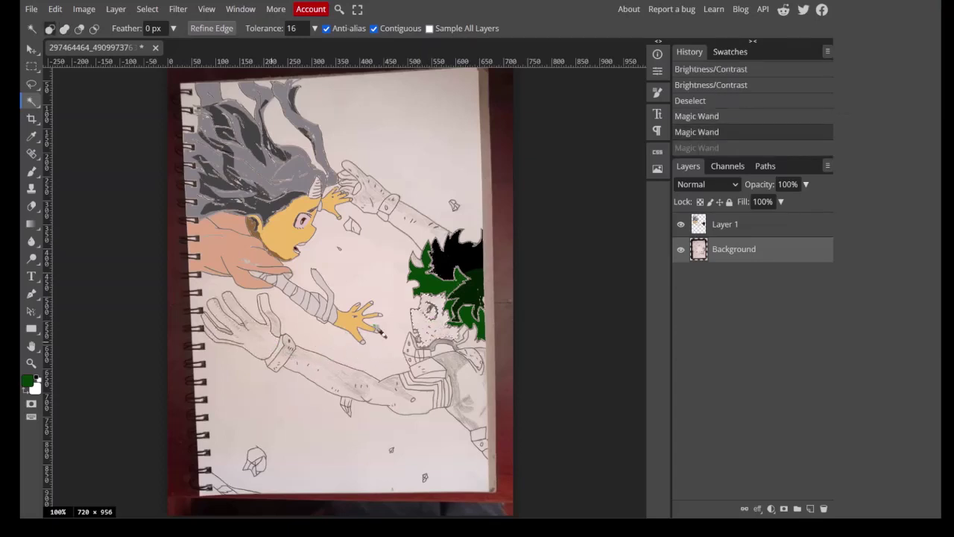
Activate Layer 1, sample the horned character's skin tone with the Eyedropper, and lighten the foreground colour to #f4c065.
click(725, 226)
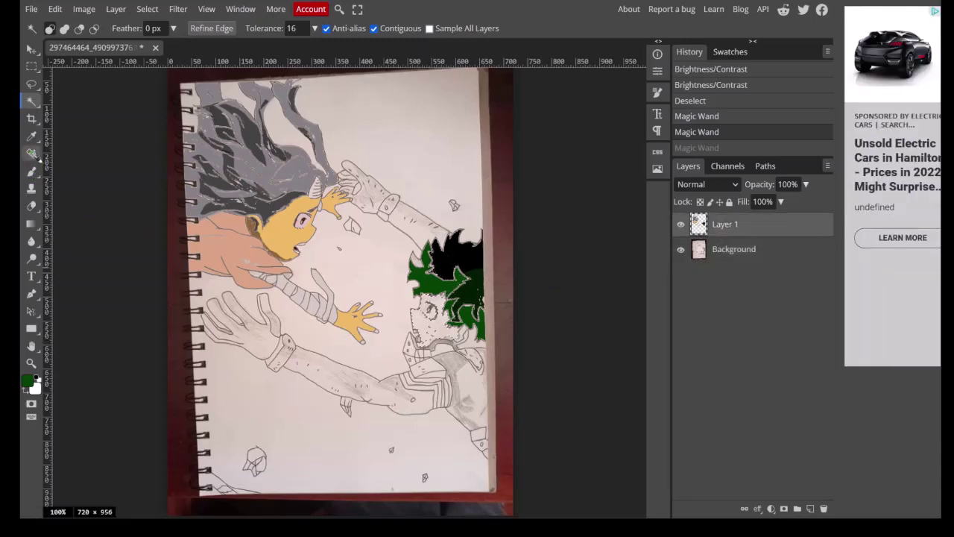
key(i)
click(256, 242)
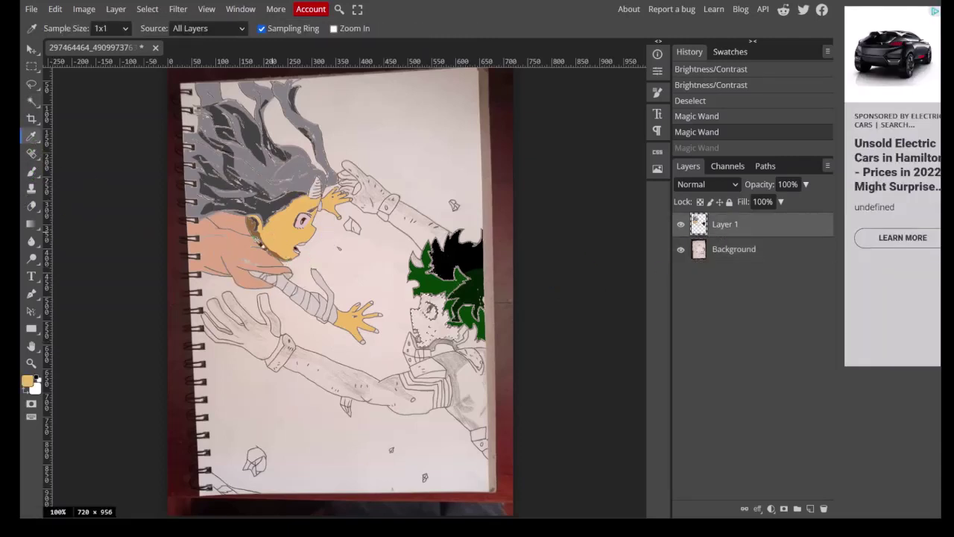
click(29, 381)
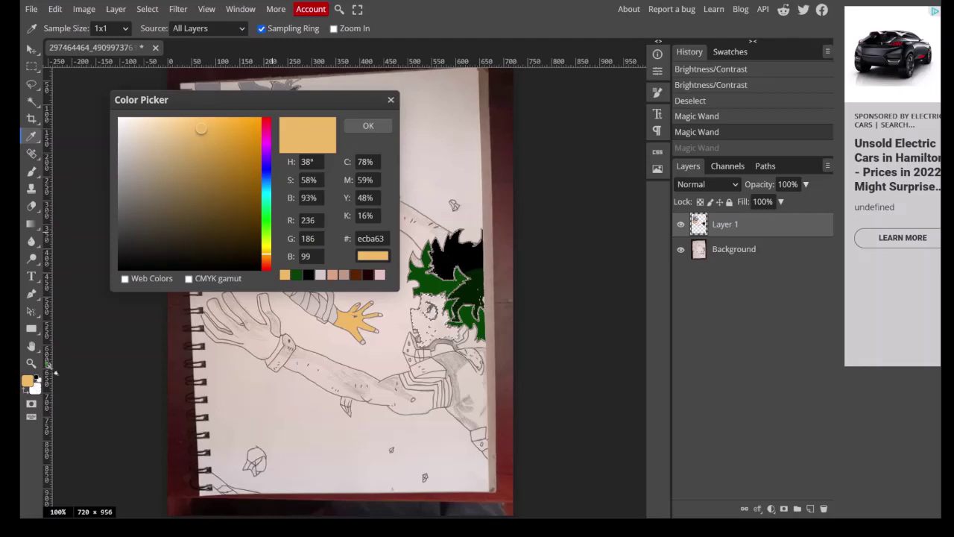
drag(212, 139, 206, 128)
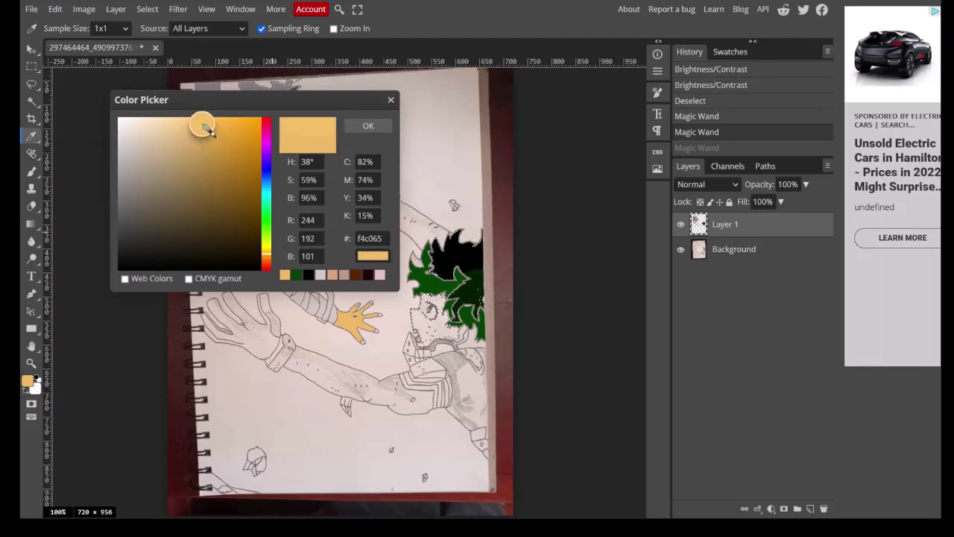
click(368, 126)
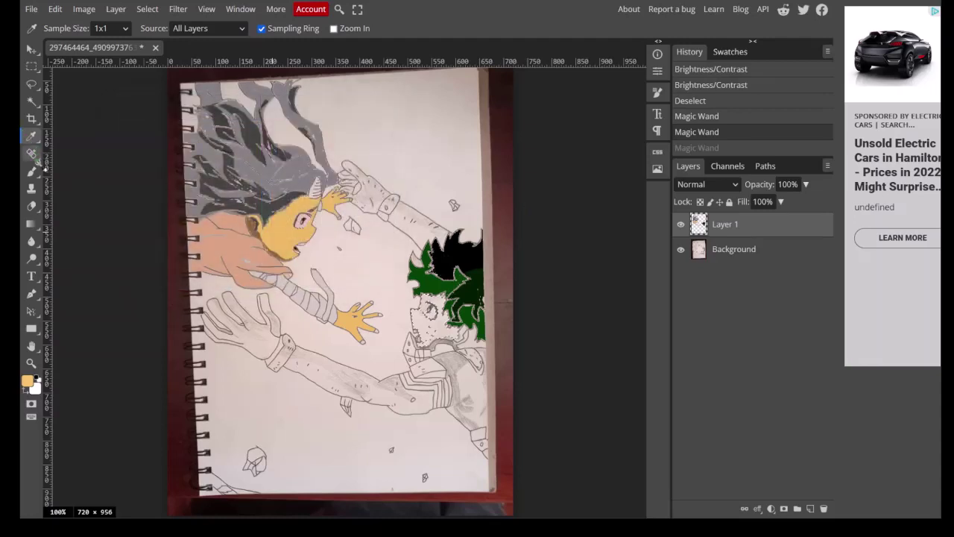
Brush the light skin tone over the freckled character's selected face, and clear the selection.
click(31, 171)
mouse_move(436, 325)
mouse_down()
mouse_move(418, 283)
mouse_move(376, 261)
mouse_up()
key(ctrl+d)
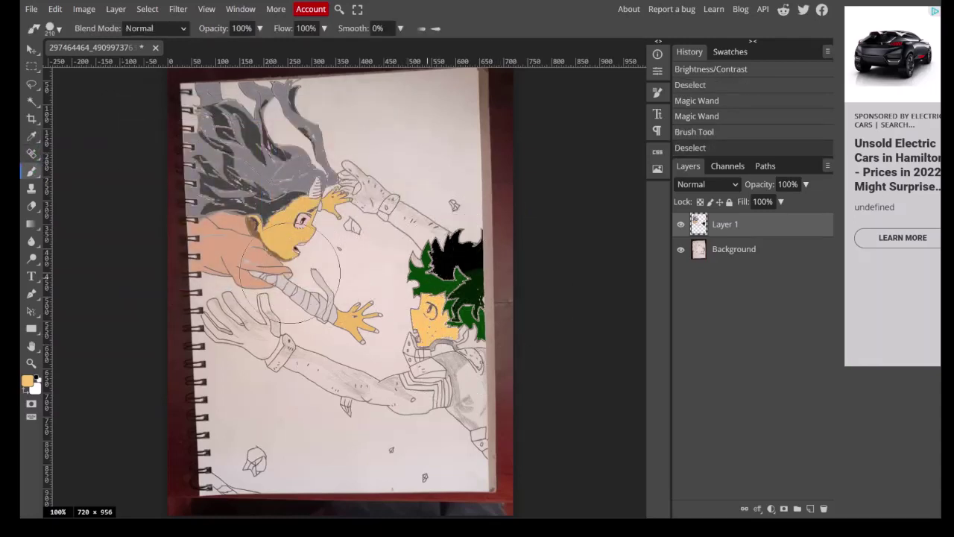
Outline the forehead shadow area from the nose bridge around the eye up to the hairline with the Lasso.
click(31, 362)
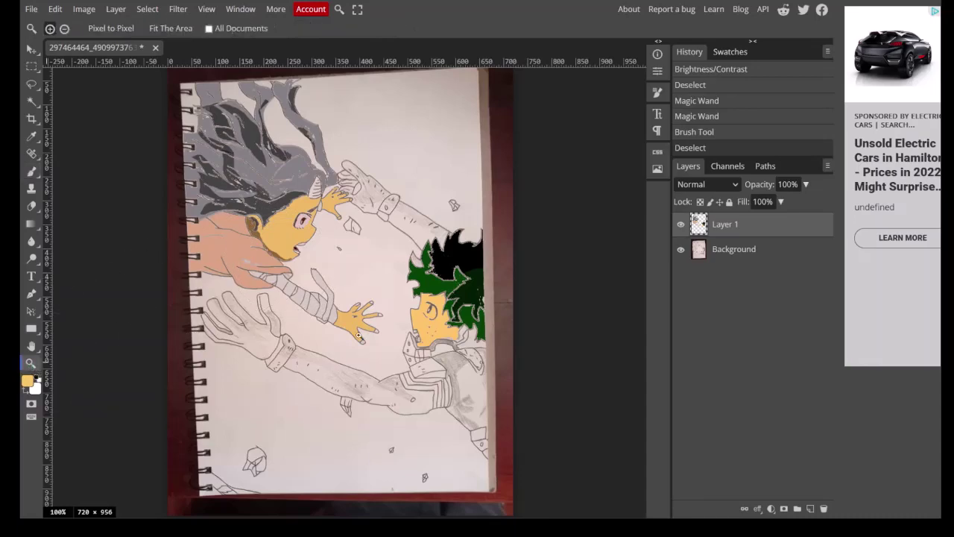
click(437, 317)
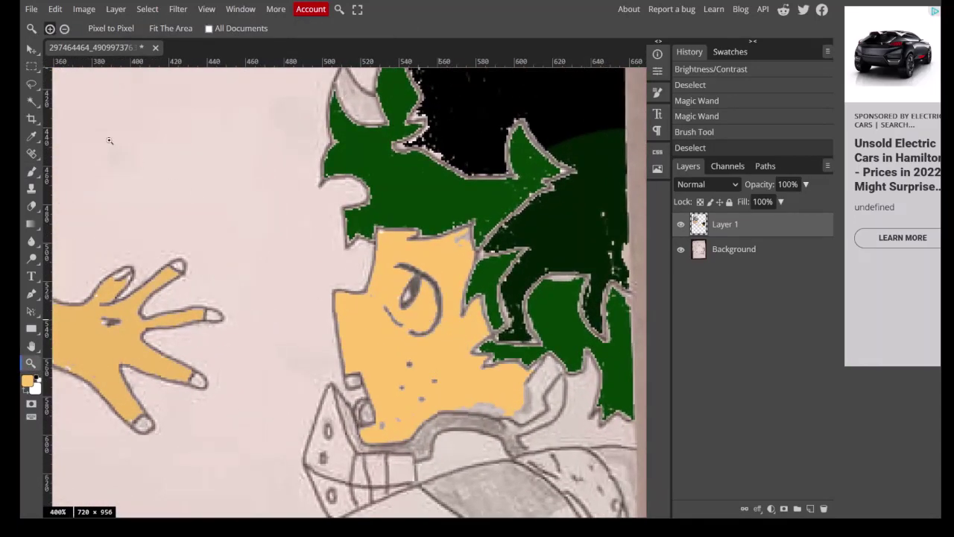
click(32, 84)
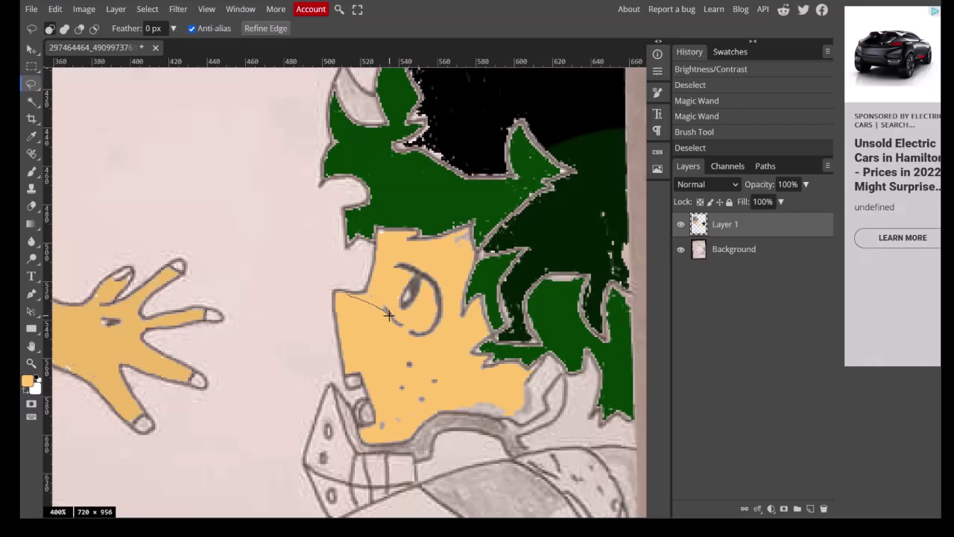
drag(386, 306, 407, 270)
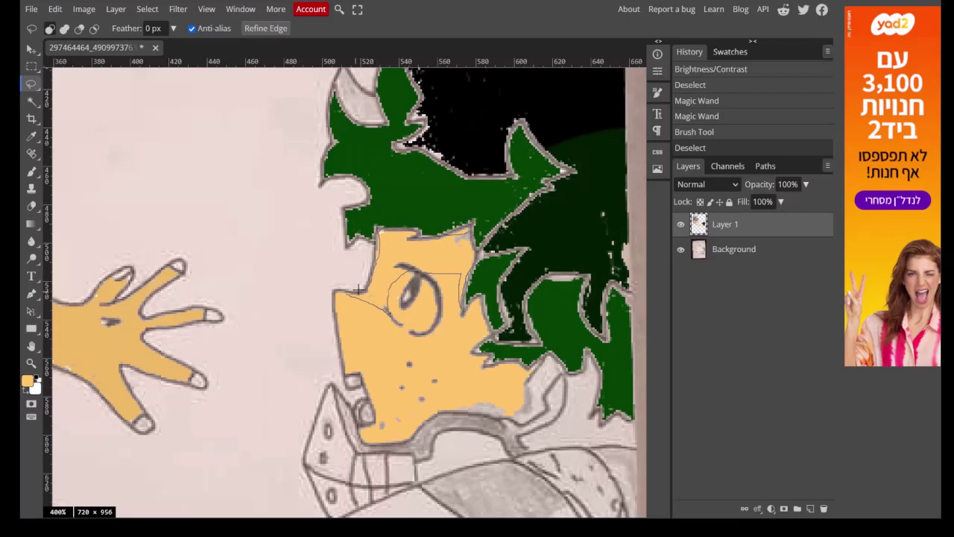
drag(359, 289, 360, 293)
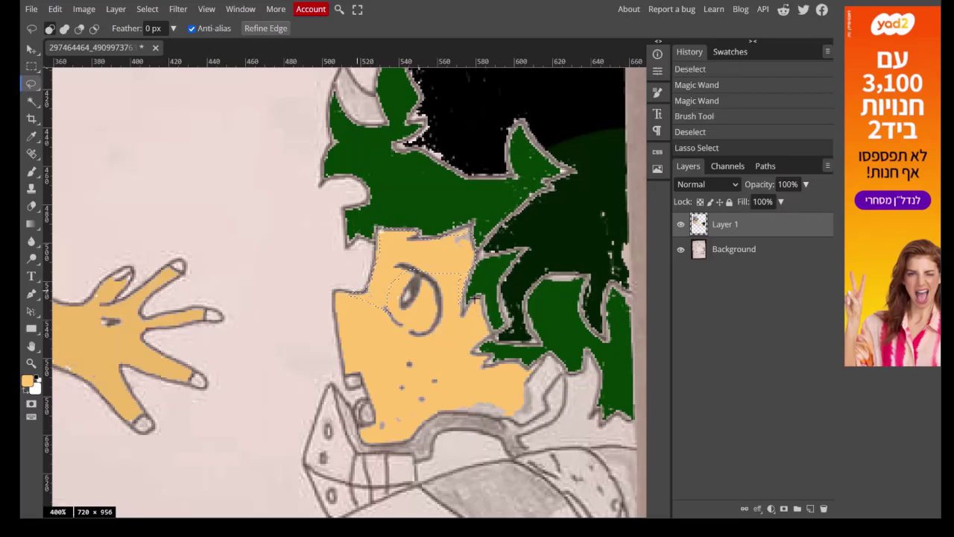
Add the small cheek area beside the hair and the strip along the lower jaw to the Lasso selection.
key(shift)
drag(470, 344, 486, 330)
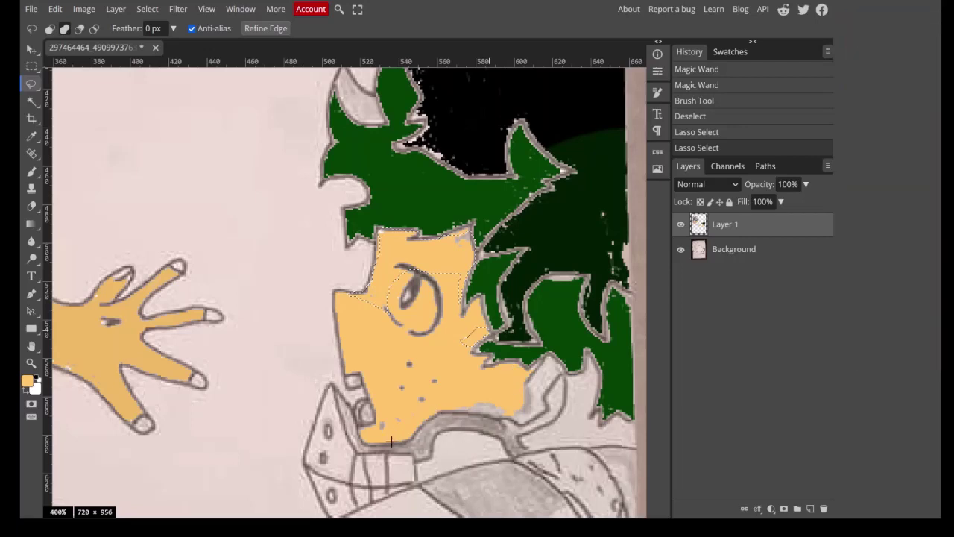
mouse_move(391, 442)
mouse_down()
mouse_move(418, 410)
mouse_move(453, 393)
mouse_up()
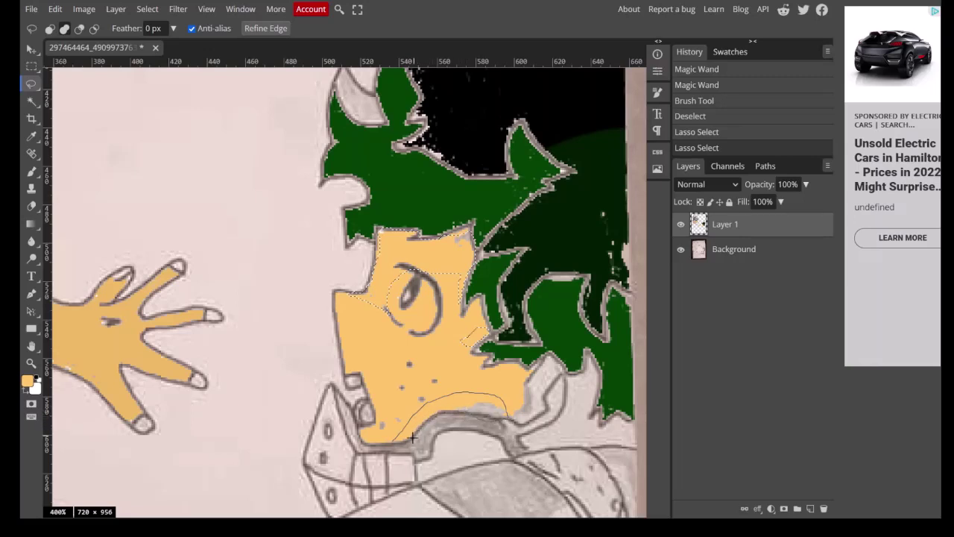
drag(401, 443, 395, 441)
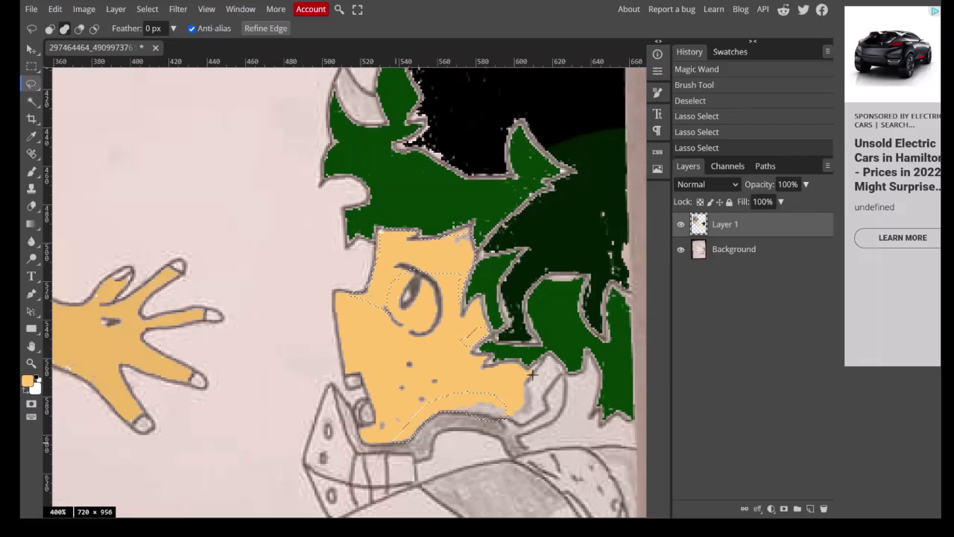
Darken the selected face shadow areas with Brightness -150 and Contrast -100, and clear the selection.
click(83, 9)
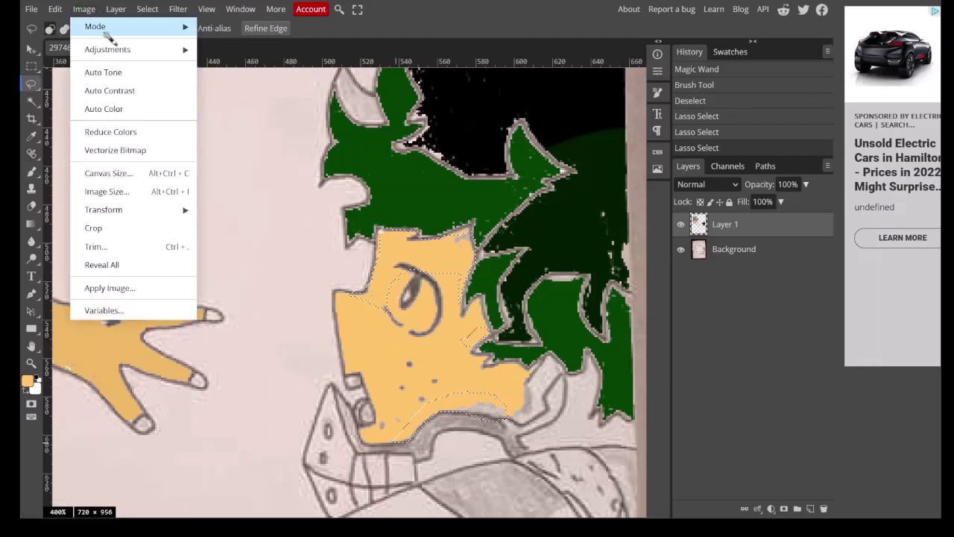
mouse_move(112, 49)
click(254, 51)
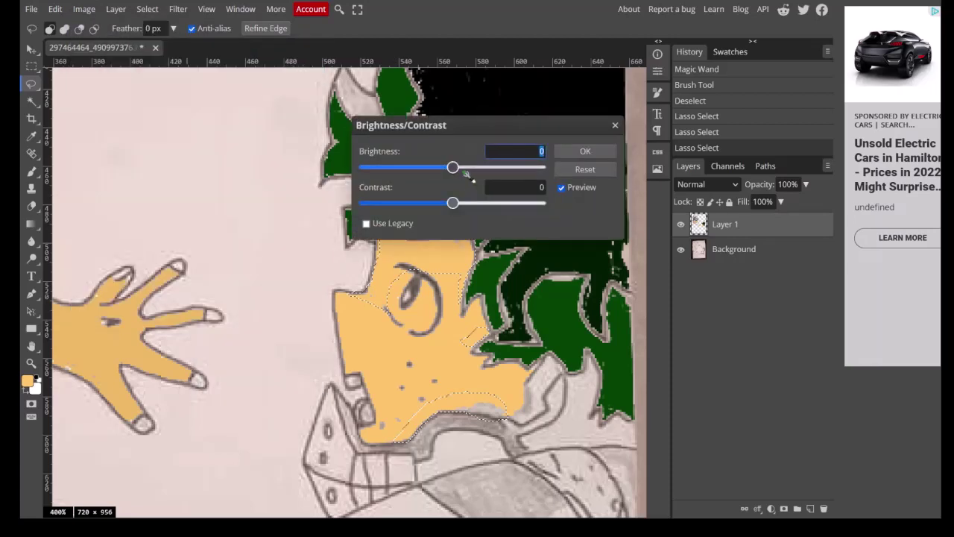
drag(453, 167, 365, 168)
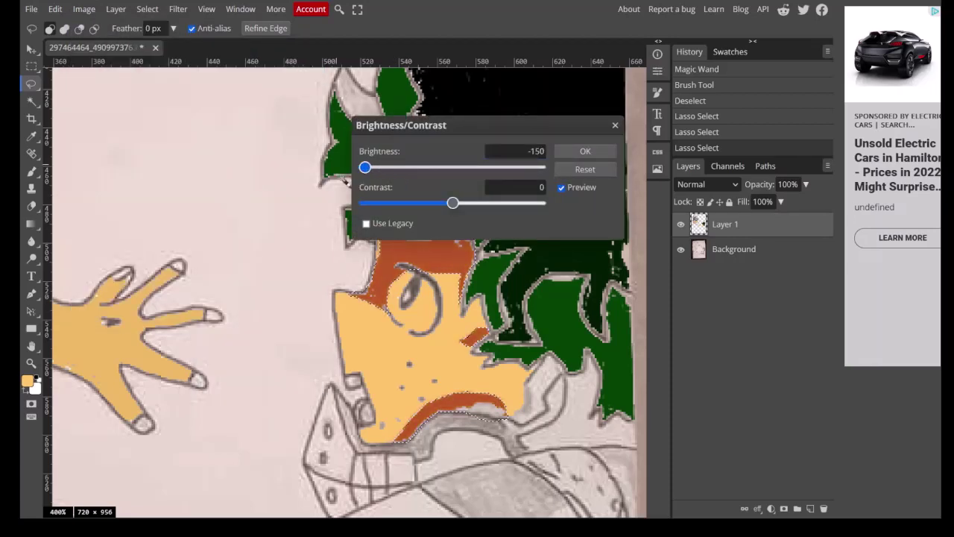
drag(453, 203, 326, 220)
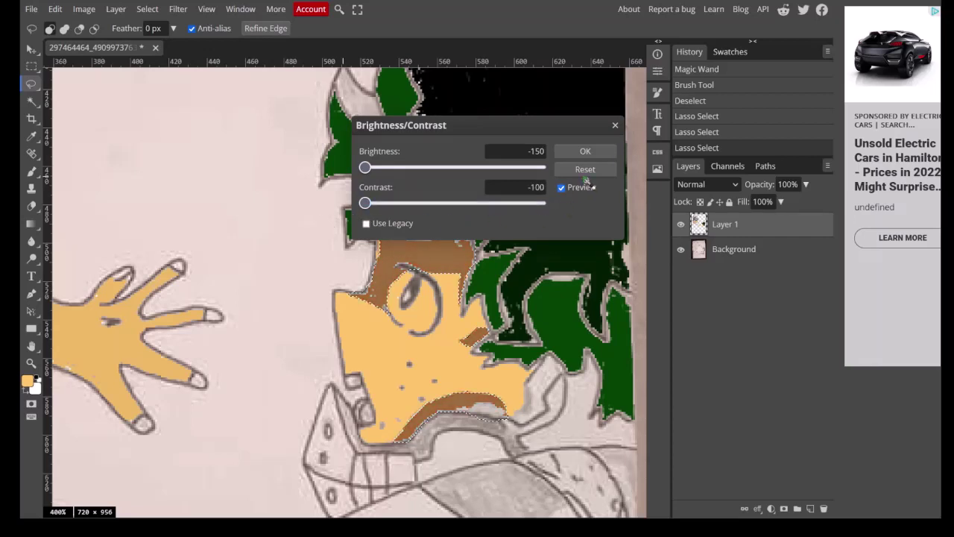
click(589, 152)
key(ctrl+d)
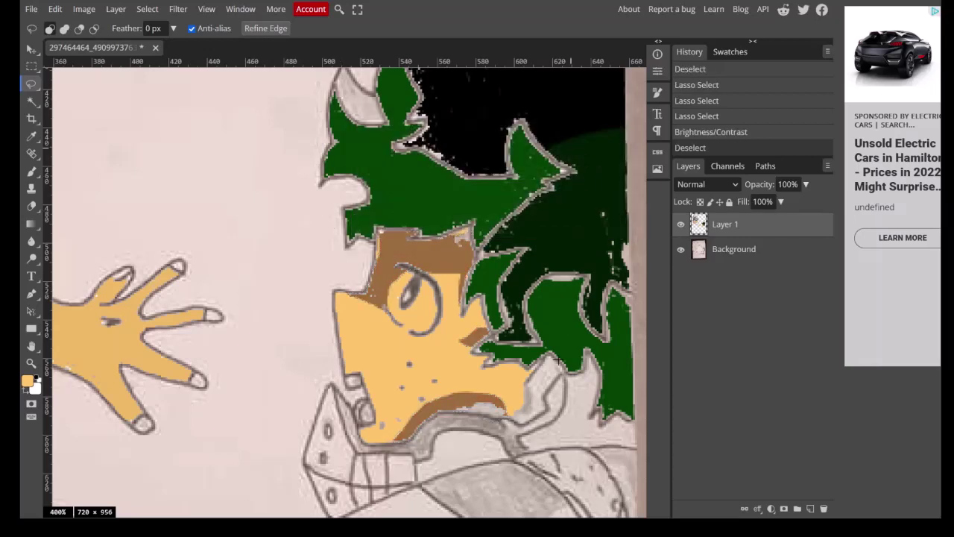
Select the freckled character's ear and the unpainted patch along the jaw on the Background layer with the Magic Wand.
click(741, 251)
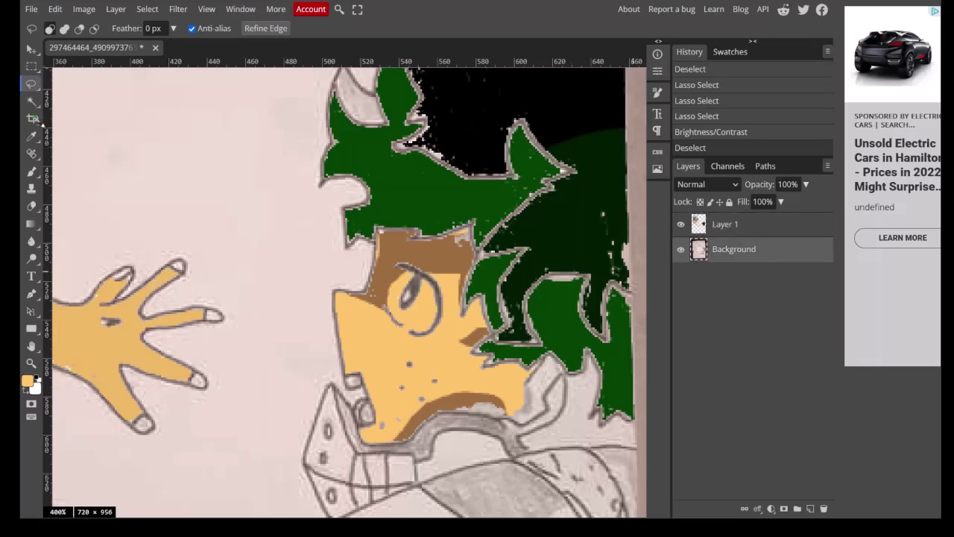
click(32, 136)
click(31, 101)
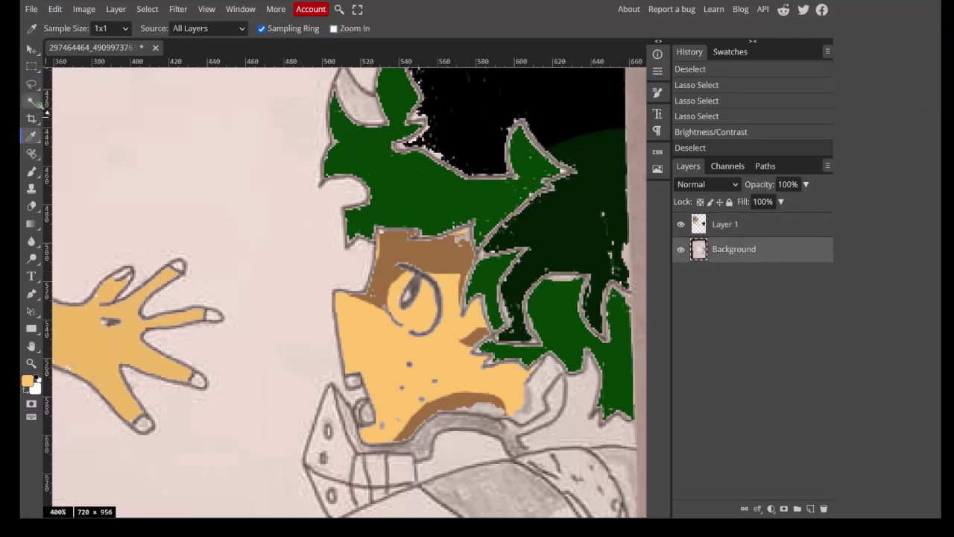
click(522, 402)
shift+click(558, 406)
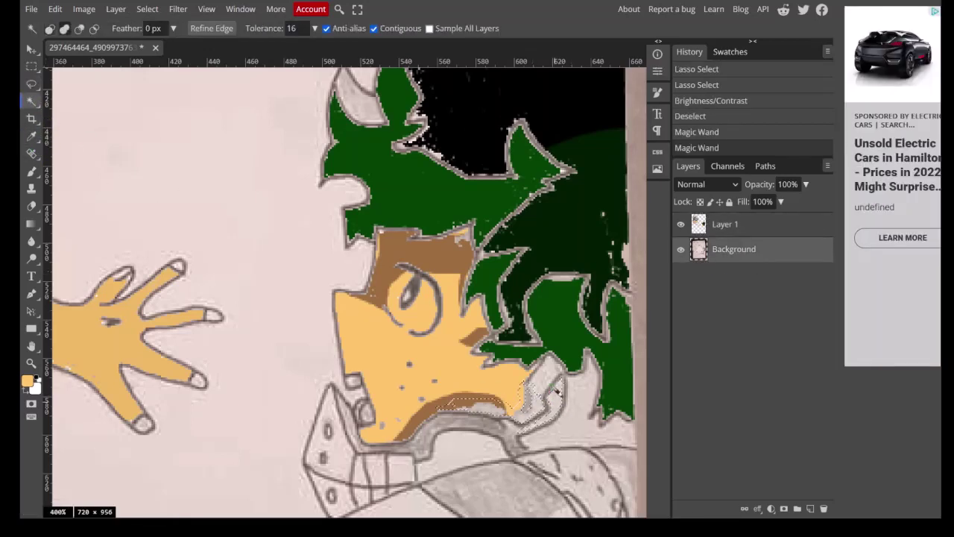
shift+click(553, 389)
shift+click(556, 397)
shift+click(561, 407)
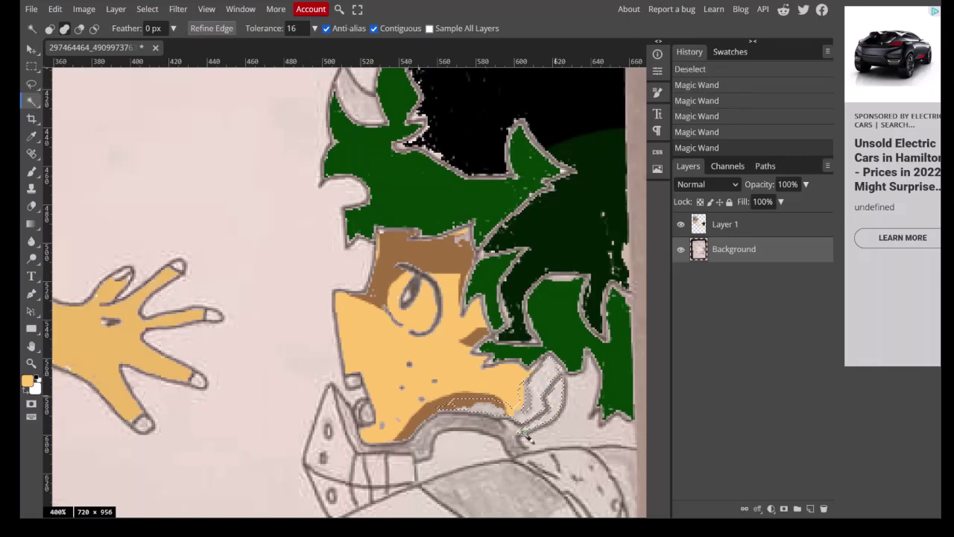
Try to brush the light skin tone over the selected ear and jaw area on Layer 1, and clear the selection.
click(754, 225)
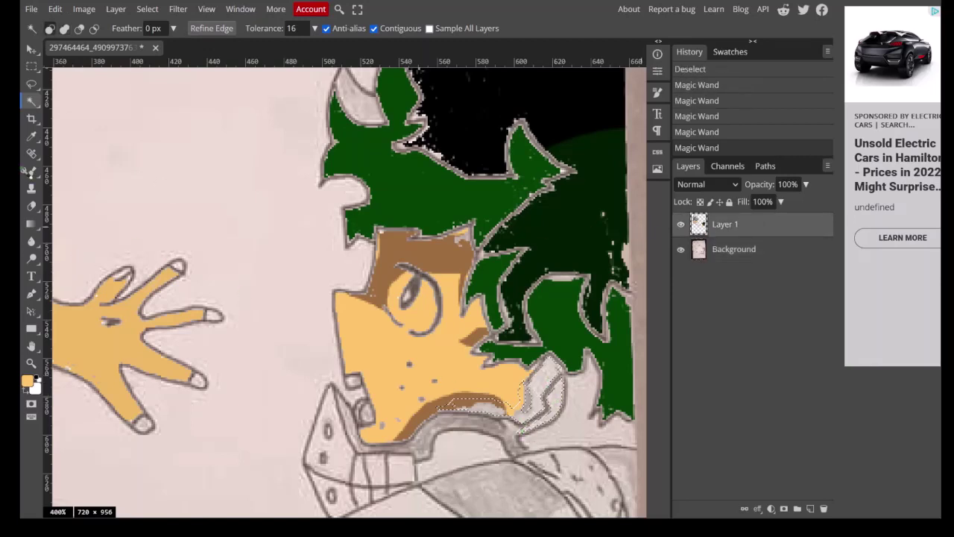
click(32, 171)
drag(416, 328, 447, 325)
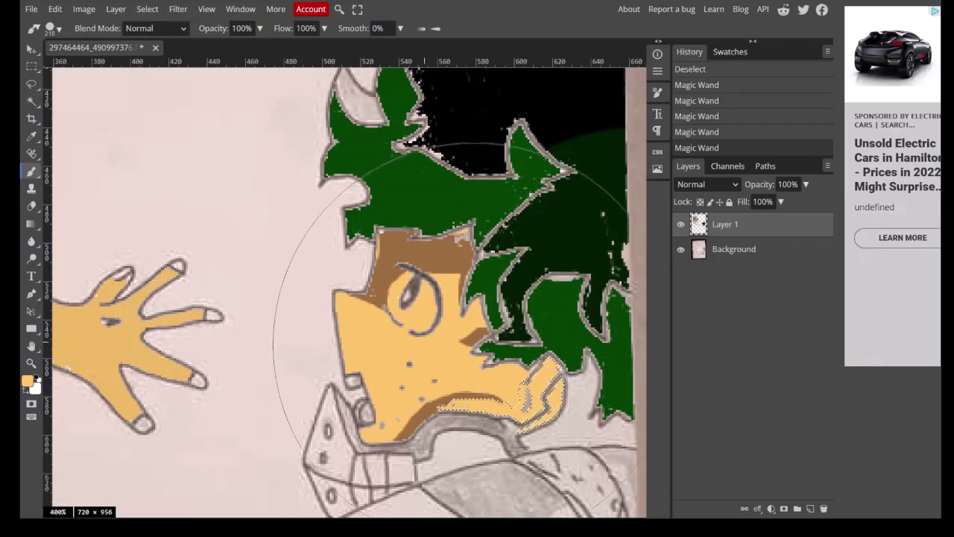
key(ctrl+d)
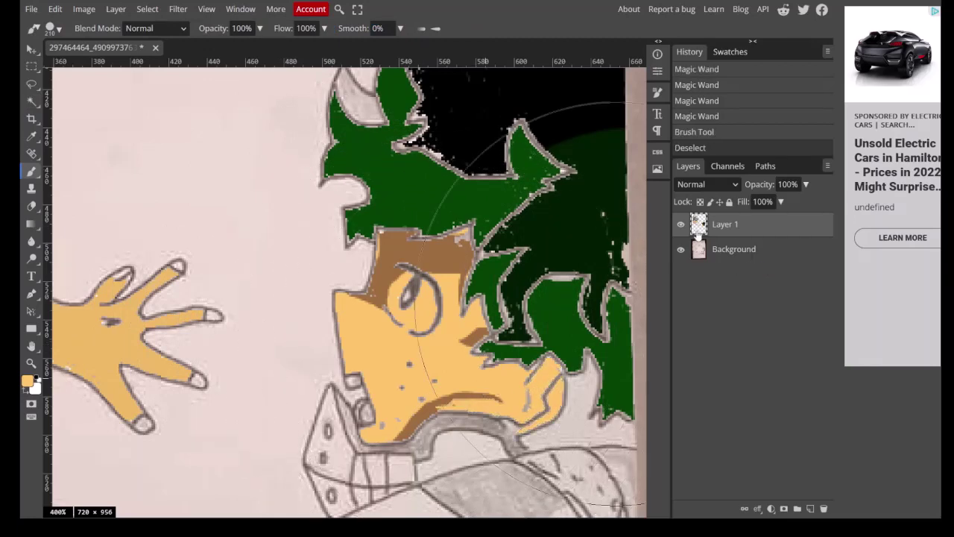
Restore the cleared ear and jaw selection and reduce the brush size to 68 px.
key(ctrl+z)
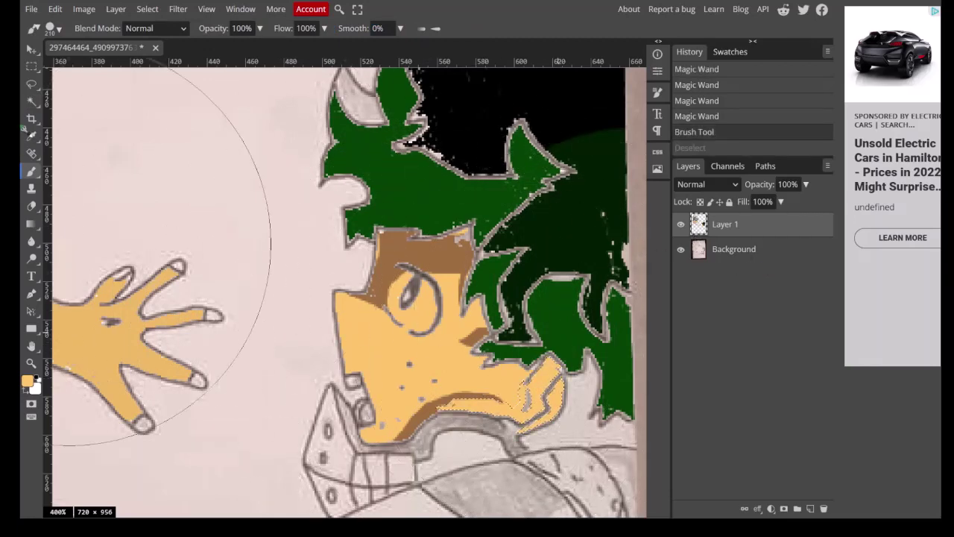
click(54, 28)
drag(163, 61, 145, 61)
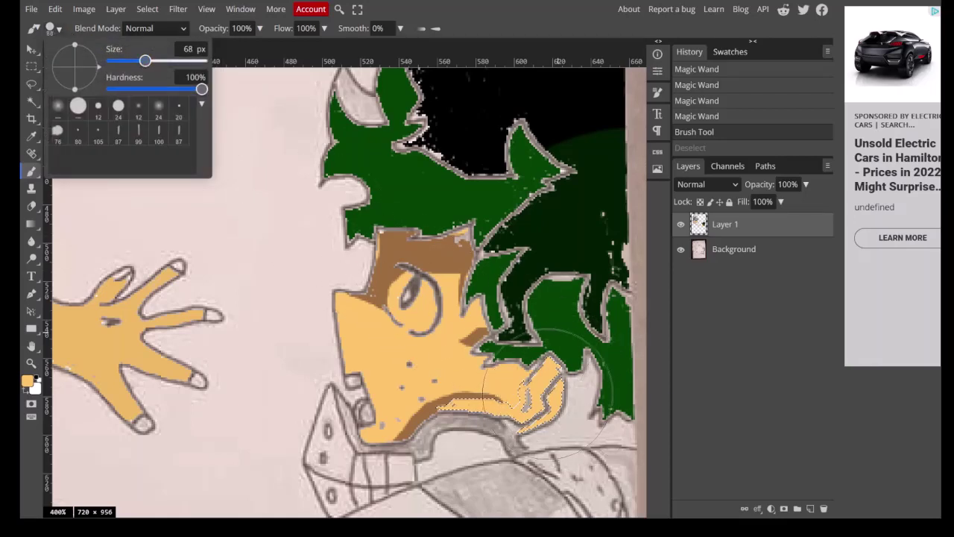
Undo the last skin-tone stroke, brush only the ear with the light skin tone, and clear the selection.
click(762, 377)
key(ctrl+z)
key(ctrl+z)
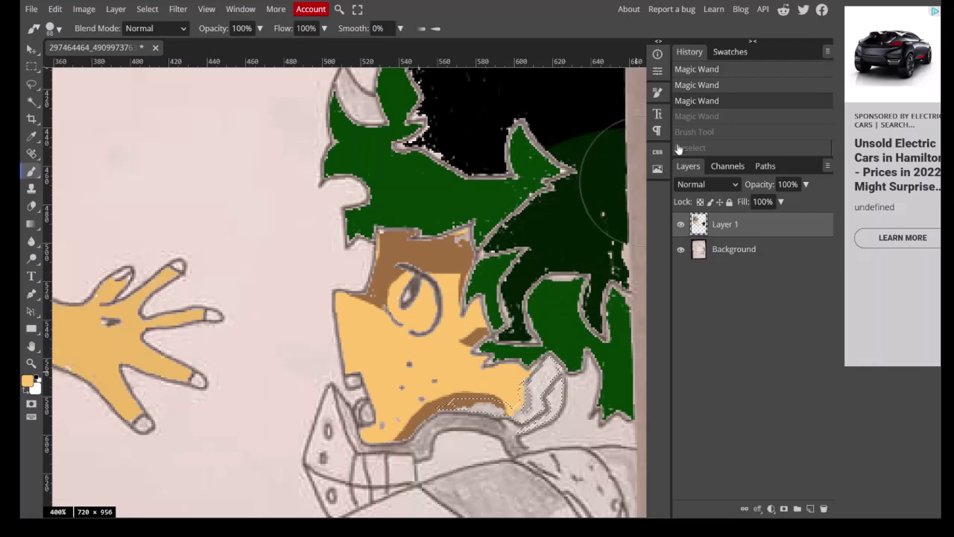
click(697, 119)
click(696, 135)
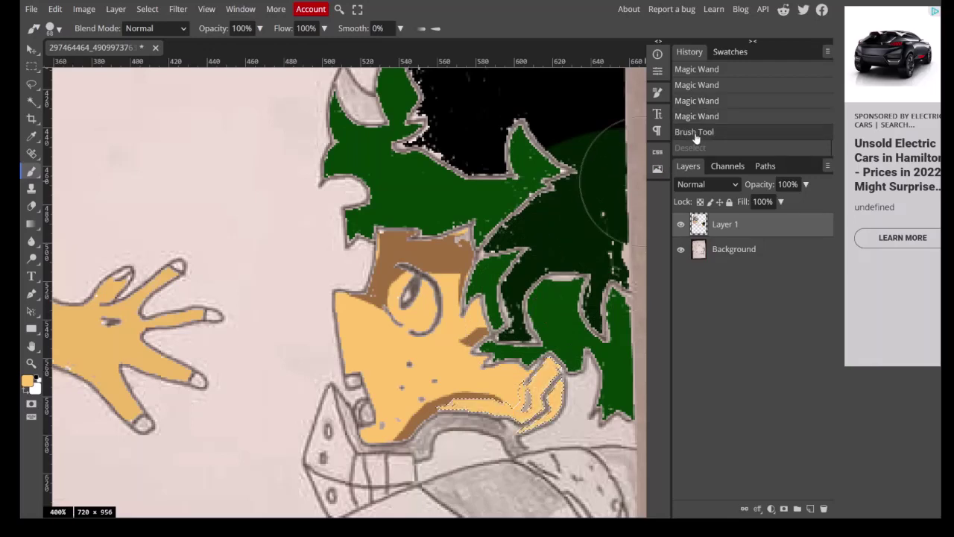
click(697, 117)
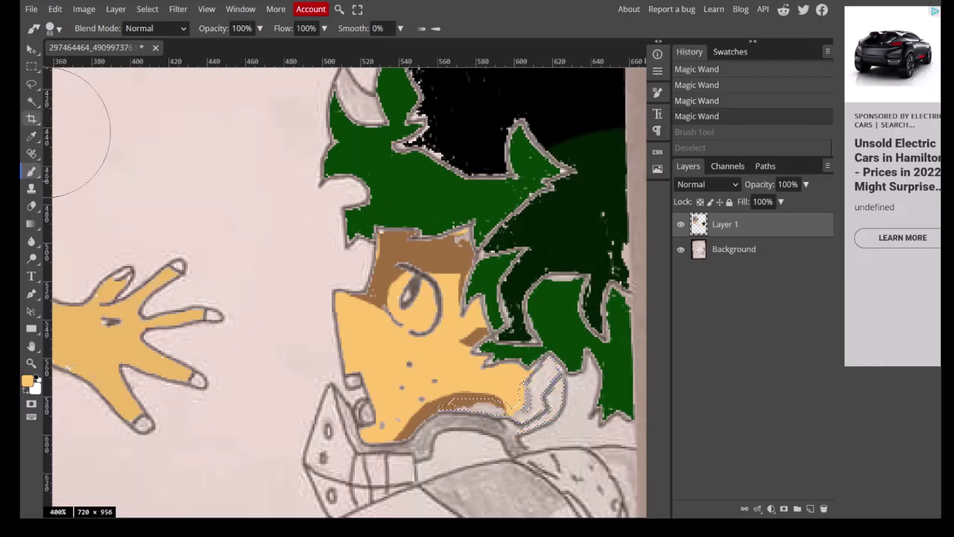
drag(573, 403, 576, 405)
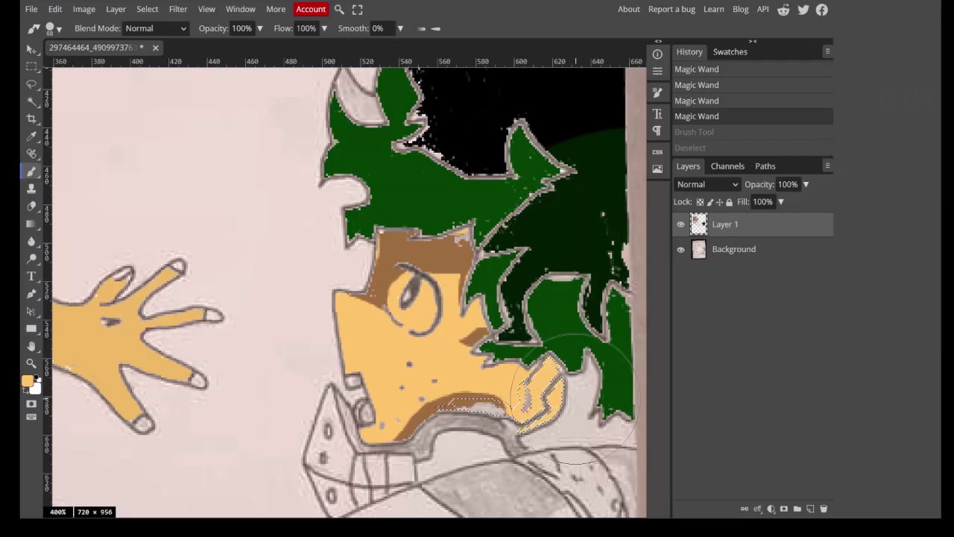
key(ctrl+d)
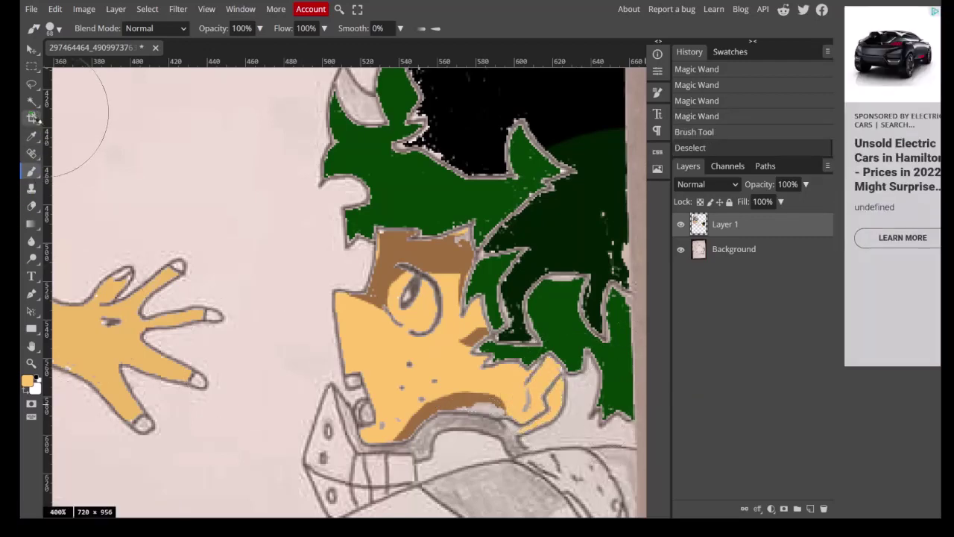
click(32, 101)
click(560, 398)
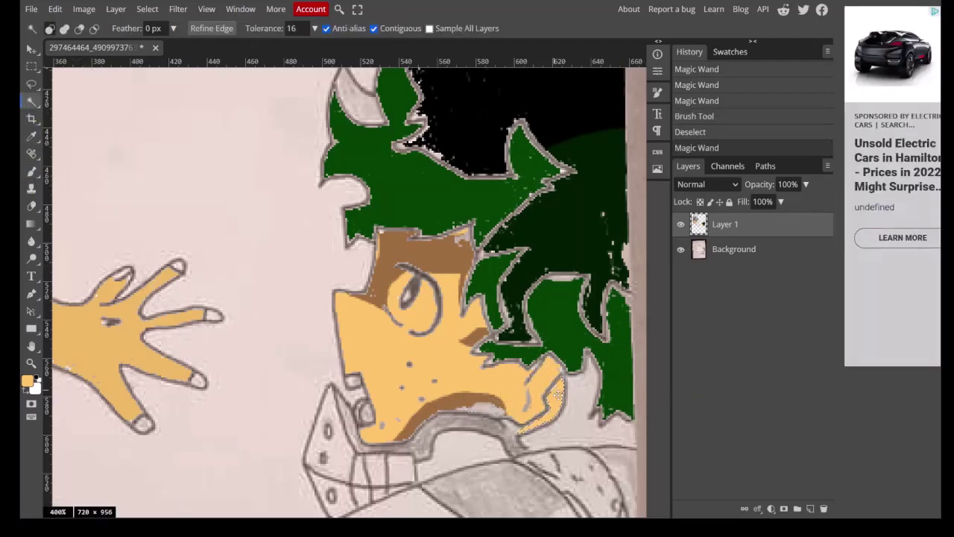
click(32, 83)
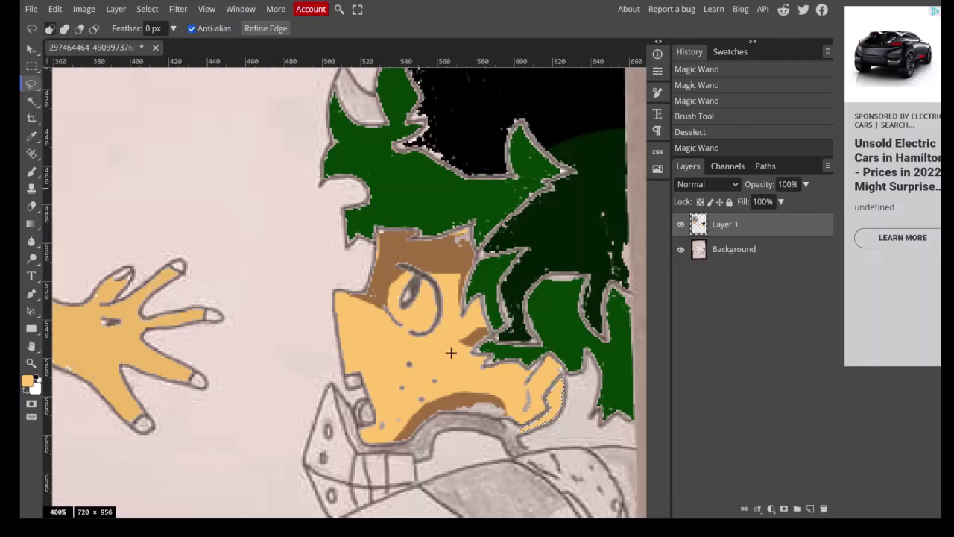
key(ctrl+d)
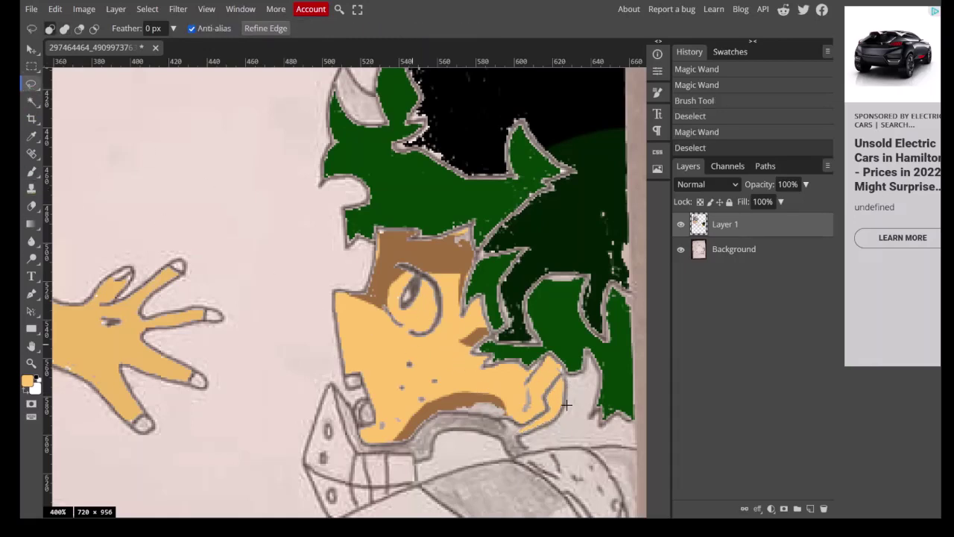
Outline the inner part of the freckled character's ear with the Lasso.
key(shift)
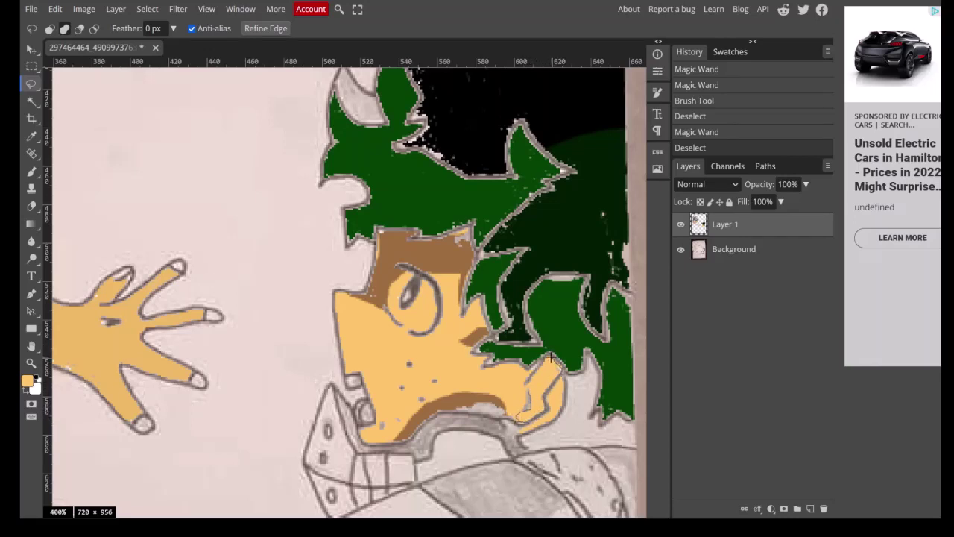
drag(527, 380, 528, 383)
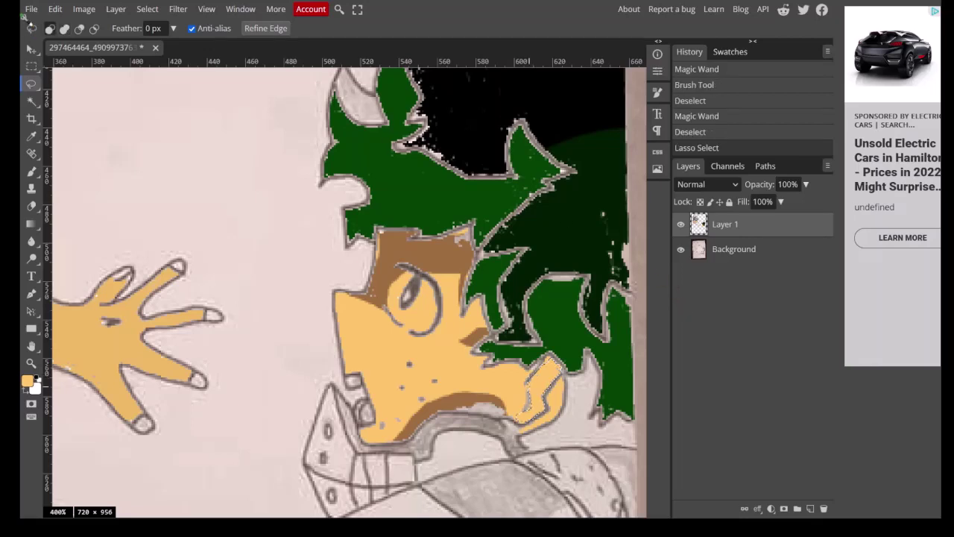
Darken the selected strip of skin below the green hair with Brightness -150 and Contrast -100, and clear the selection.
click(83, 9)
mouse_move(164, 49)
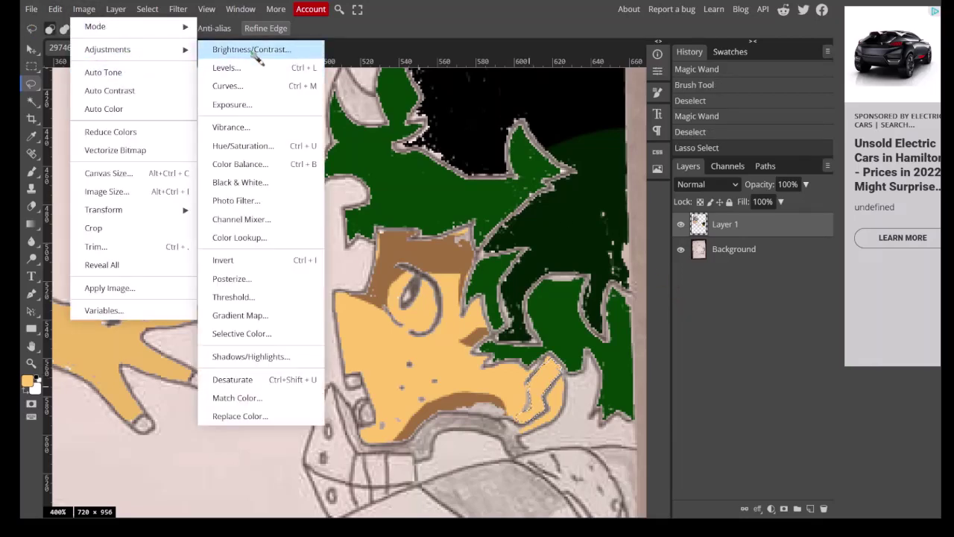
click(254, 55)
drag(451, 167, 338, 161)
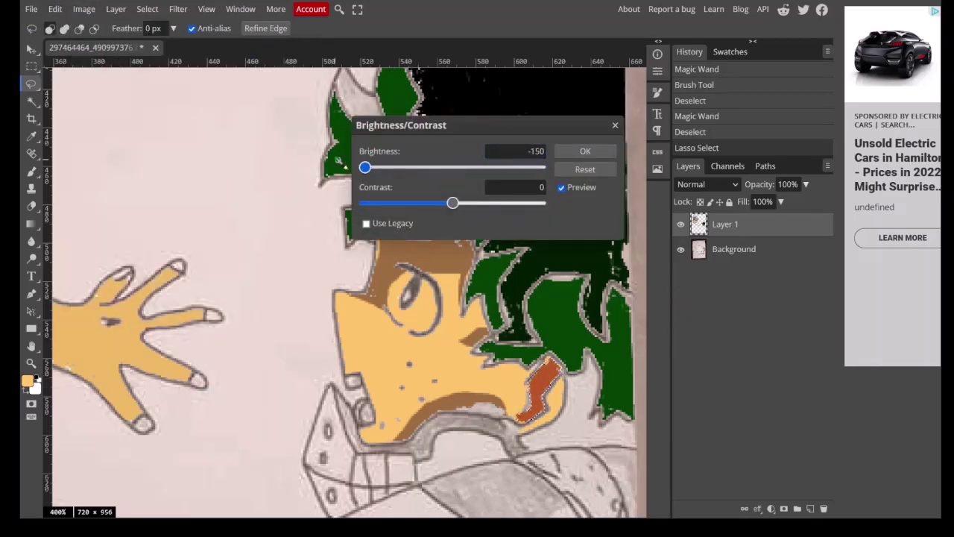
drag(453, 202, 253, 220)
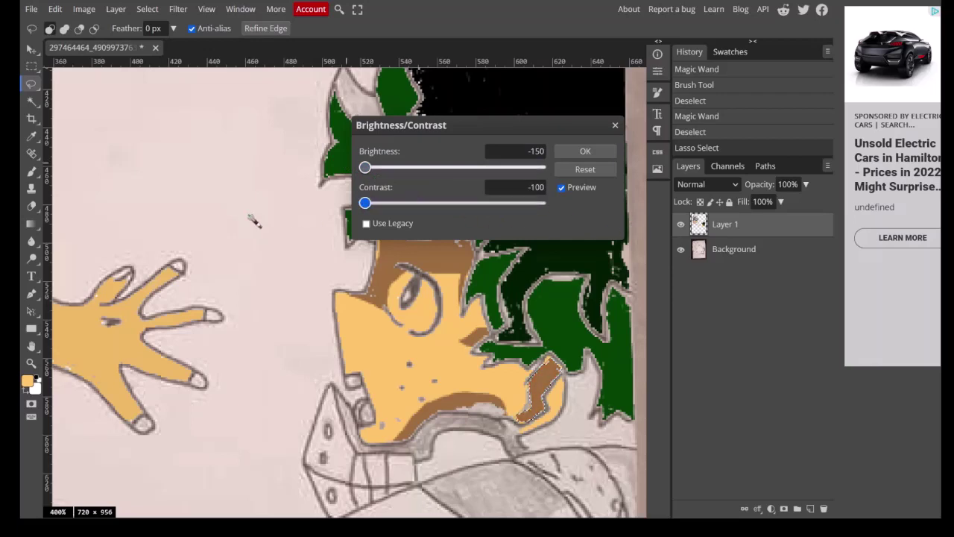
click(578, 152)
key(ctrl+d)
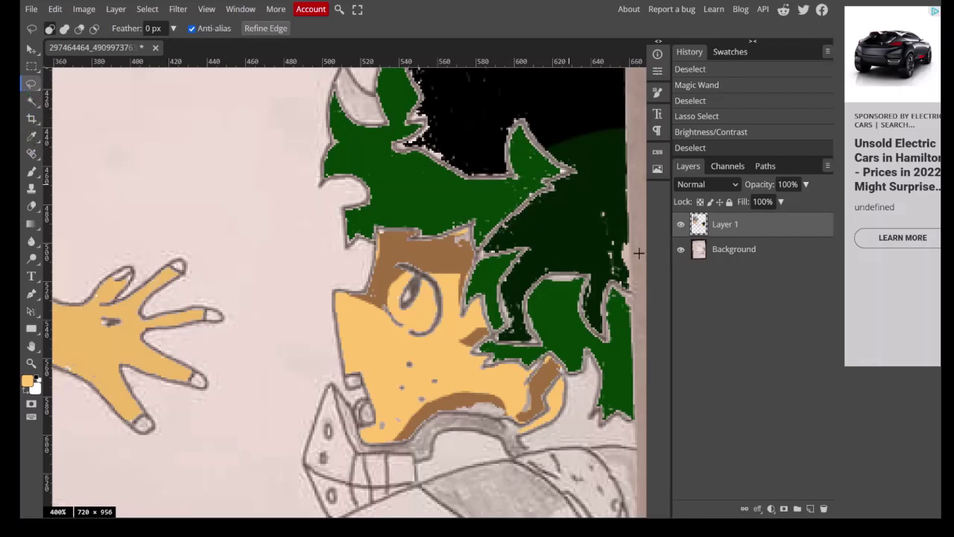
Hide Layer 1 and try to close the gaps in the green-haired character's eye outline on the Background layer with the Pencil tool.
click(715, 250)
click(681, 225)
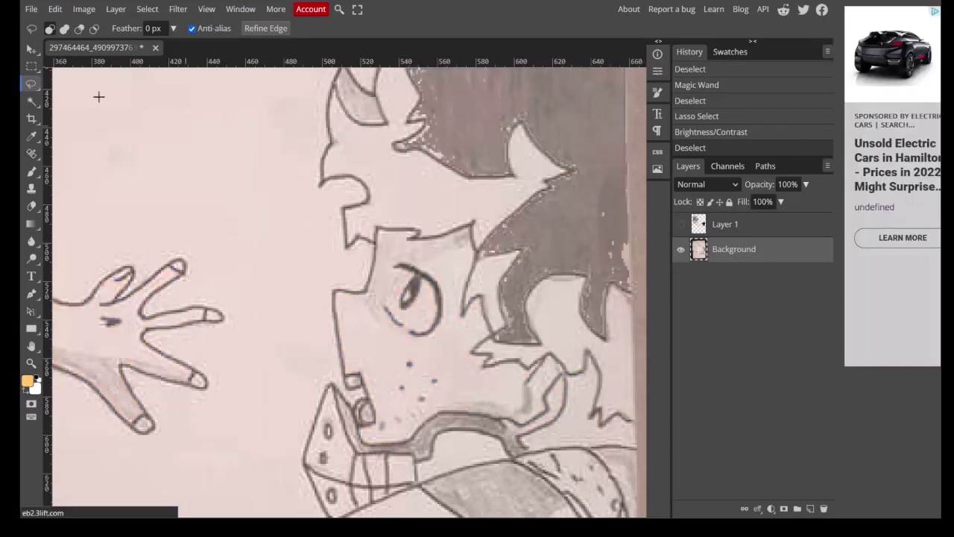
click(31, 172)
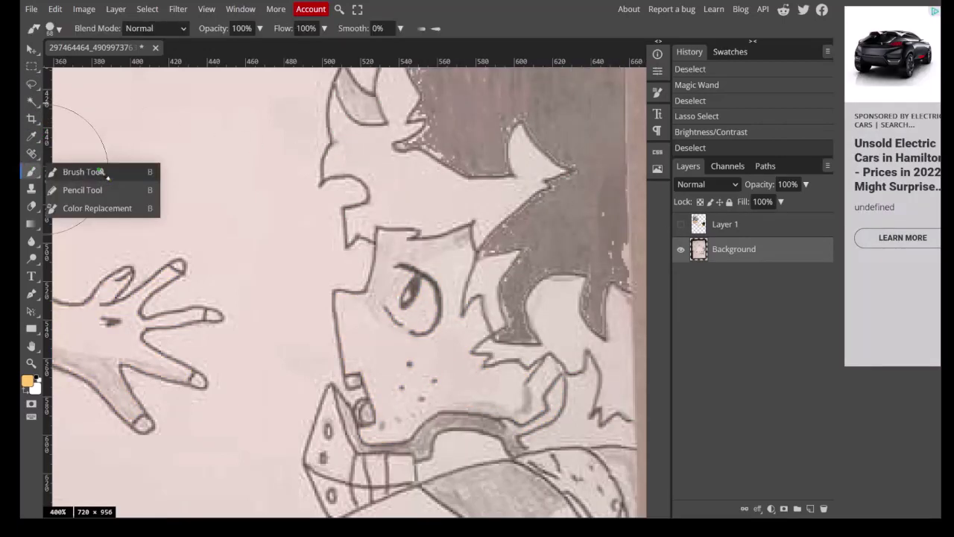
click(86, 192)
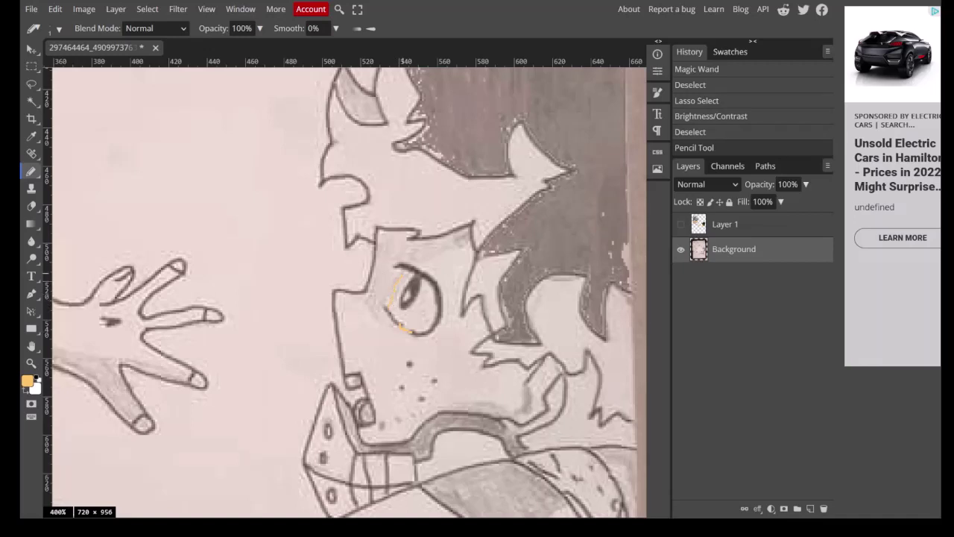
Try to select the inside of the green-haired character's eye on the Background layer with the Magic Wand.
click(681, 224)
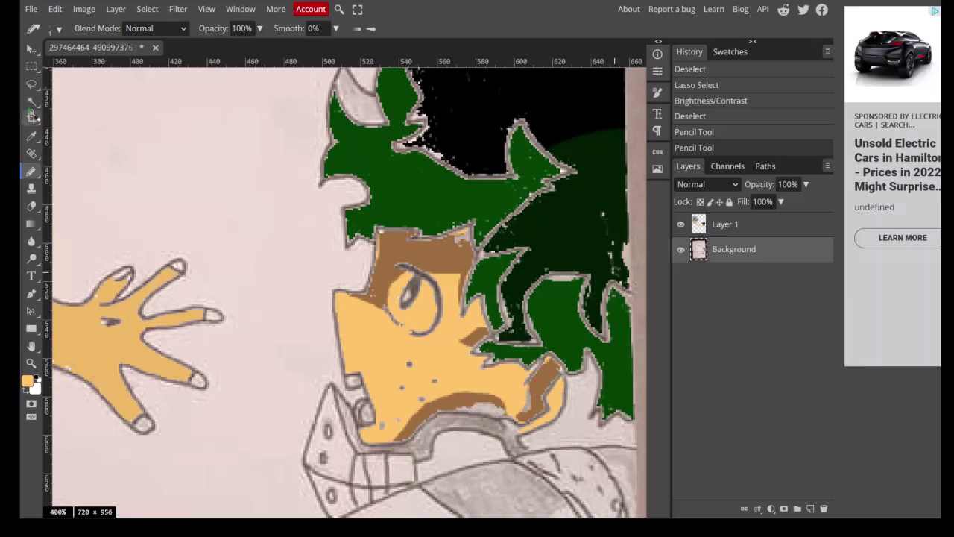
click(31, 102)
click(432, 315)
key(ctrl+d)
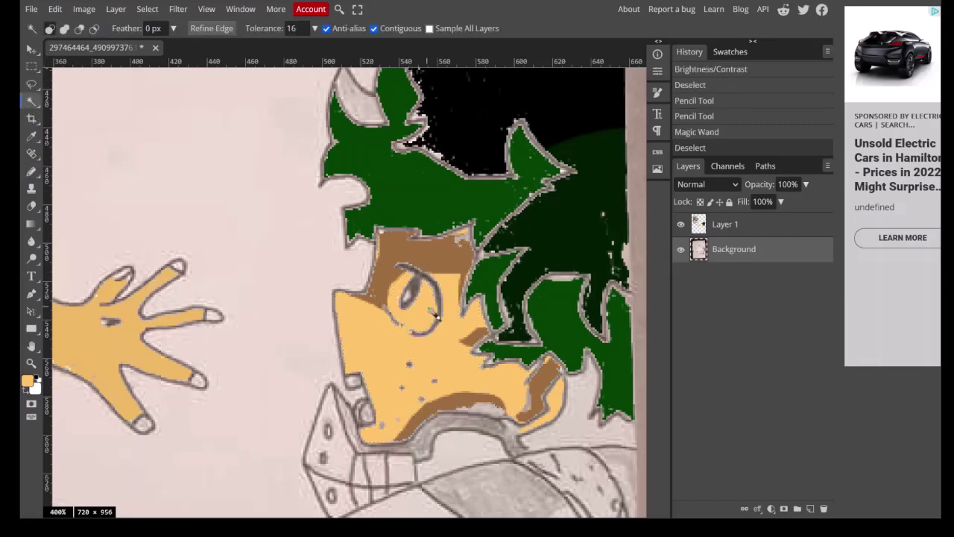
click(415, 317)
drag(416, 317, 418, 318)
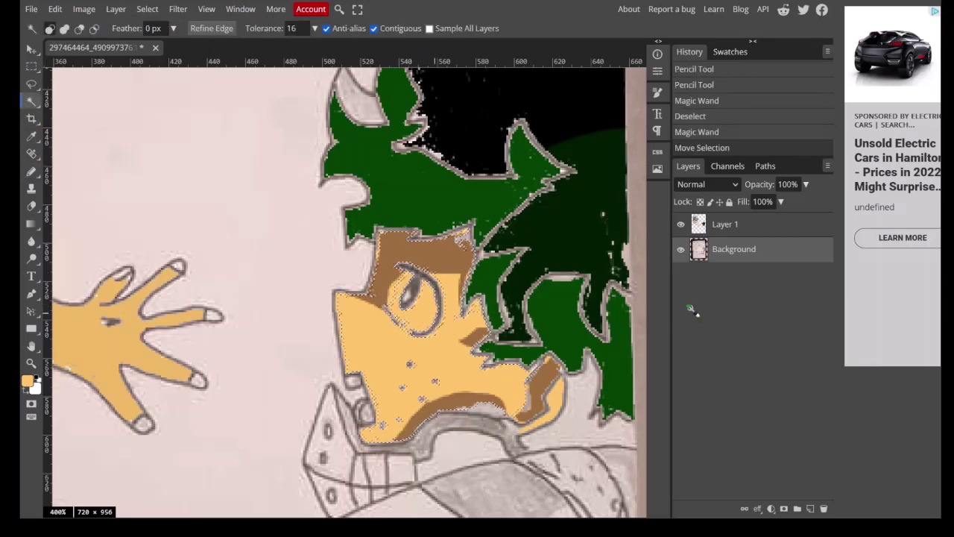
key(ctrl+d)
click(681, 223)
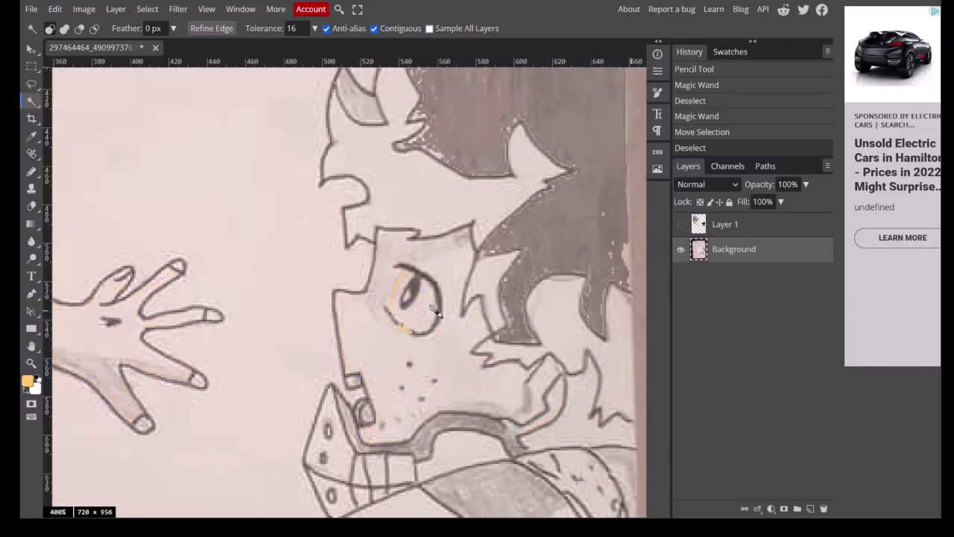
Undo the eye selections and the orange pencil strokes on the eye outline.
key(ctrl+z)
key(ctrl+z)
key(ctrl+z)
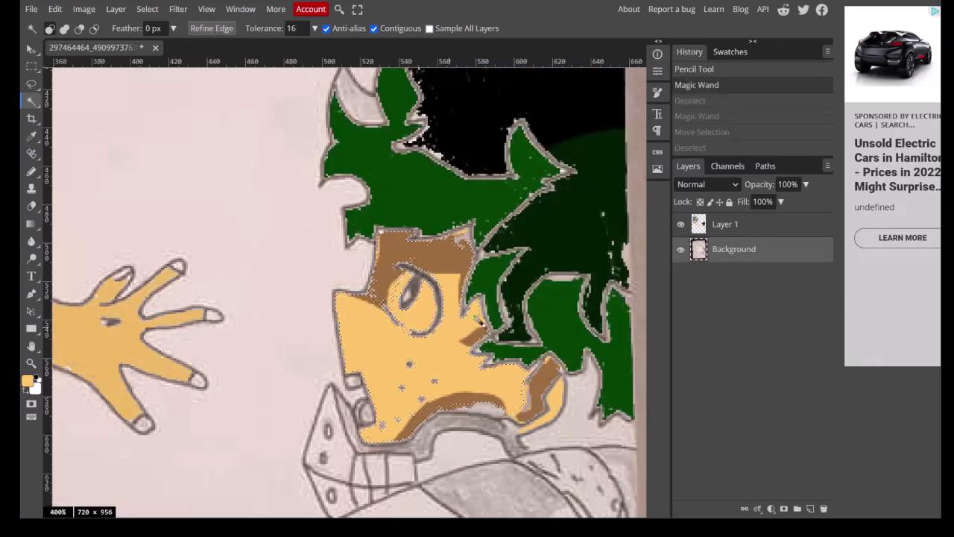
key(ctrl+z)
key(ctrl+z)
key(ctrl+z)
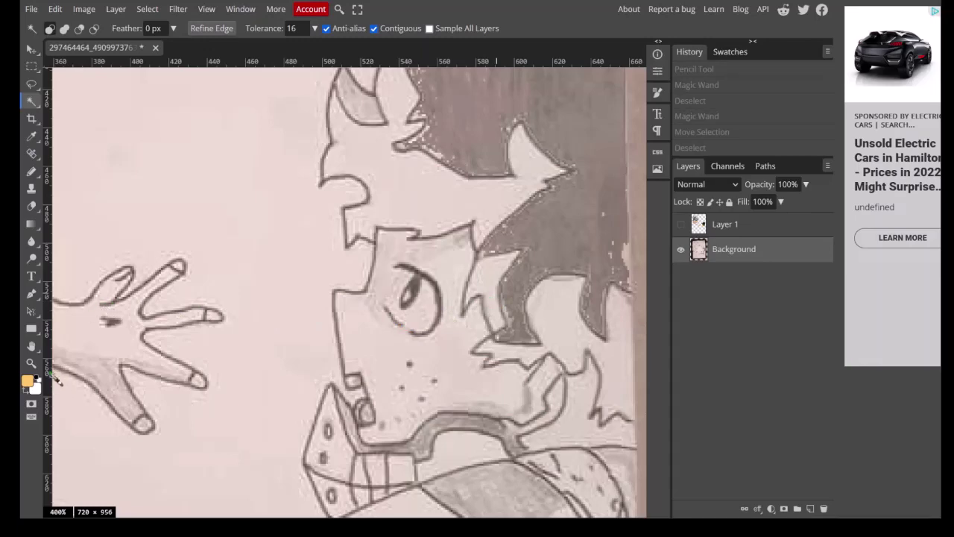
Close the gaps in the green-haired character's eye outline with black pencil lines on the Background layer.
click(31, 363)
click(416, 284)
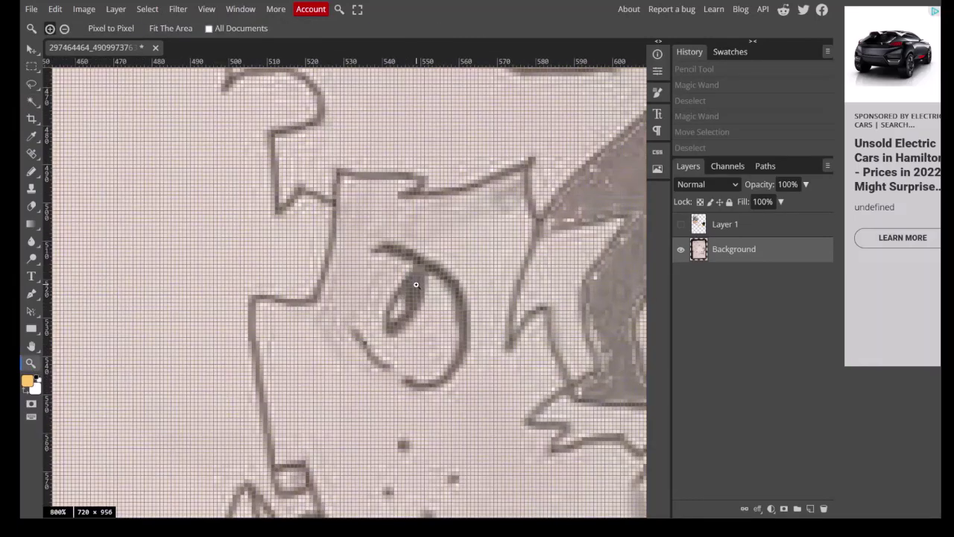
click(28, 380)
drag(182, 245, 119, 268)
click(369, 125)
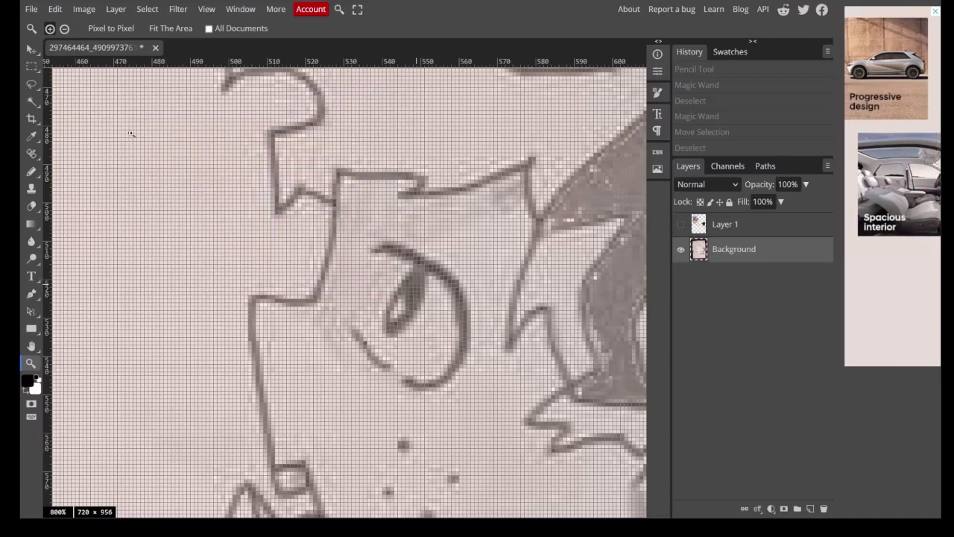
click(31, 171)
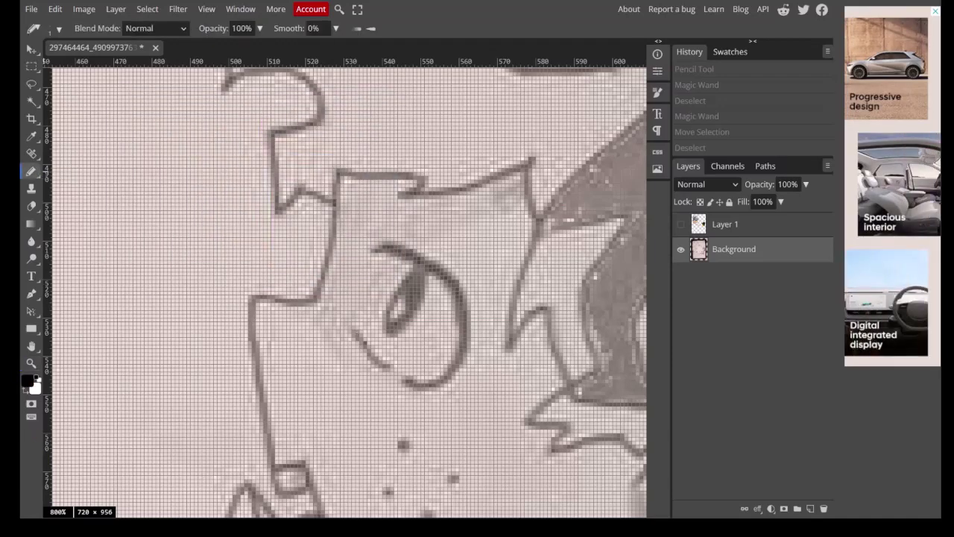
drag(380, 281, 387, 251)
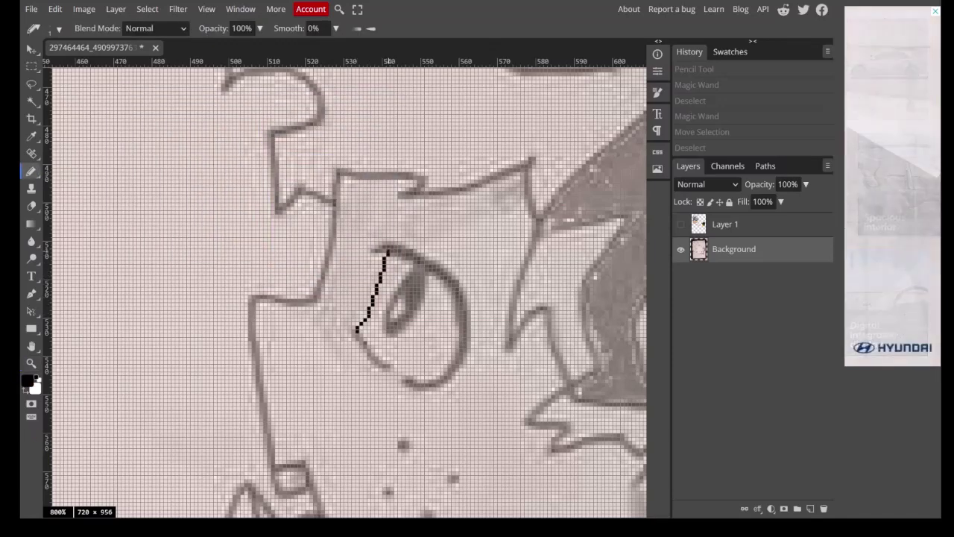
click(384, 365)
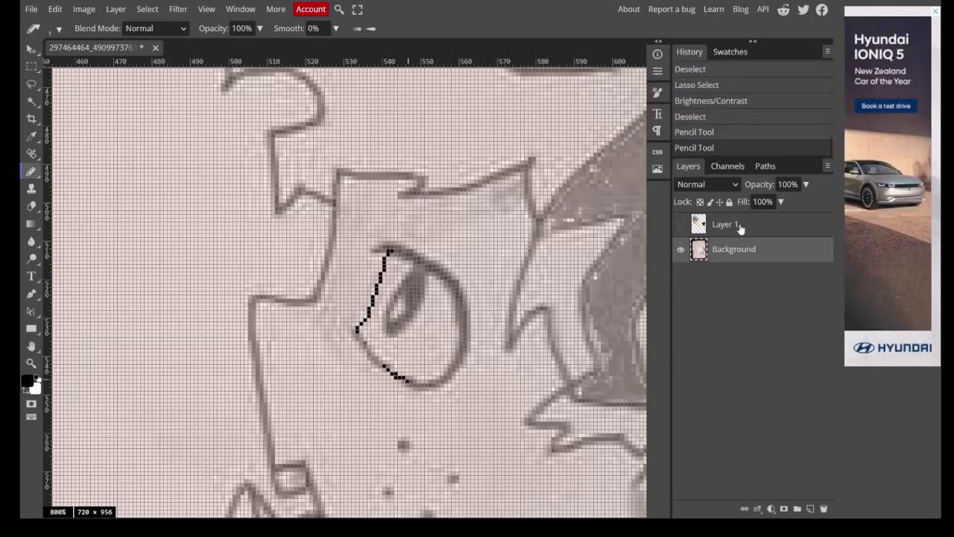
Show Layer 1 and recolour the black pixels still visible around the eye with the grey-brown sampled from its outline.
click(681, 226)
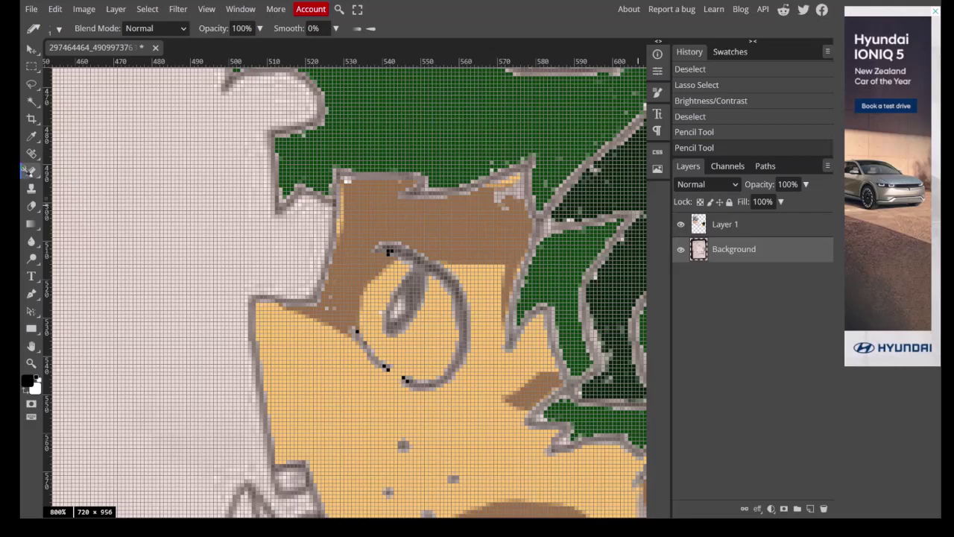
click(32, 137)
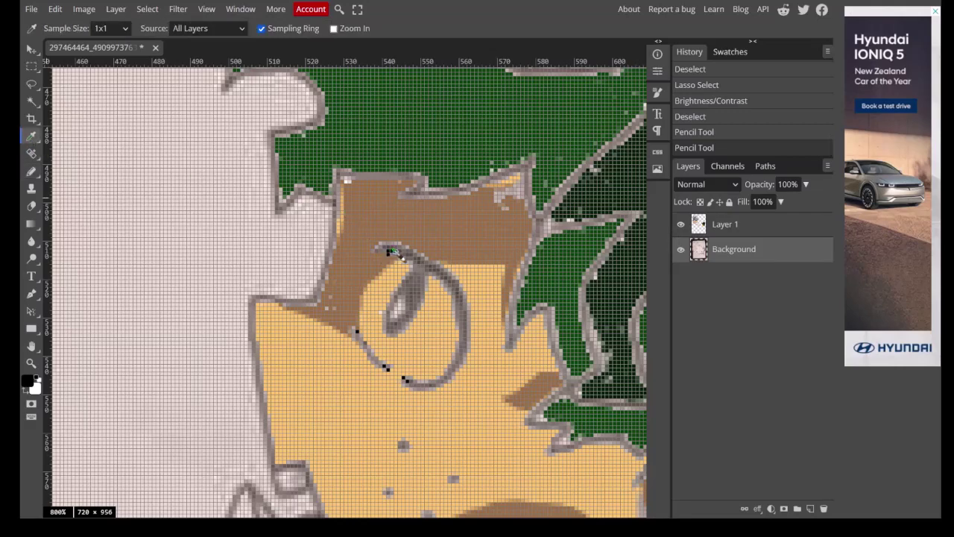
click(389, 253)
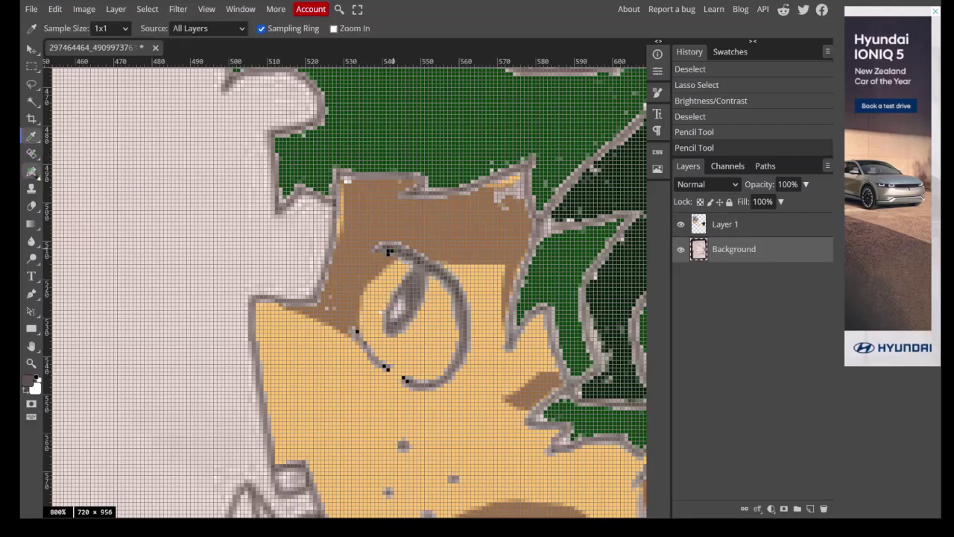
click(32, 172)
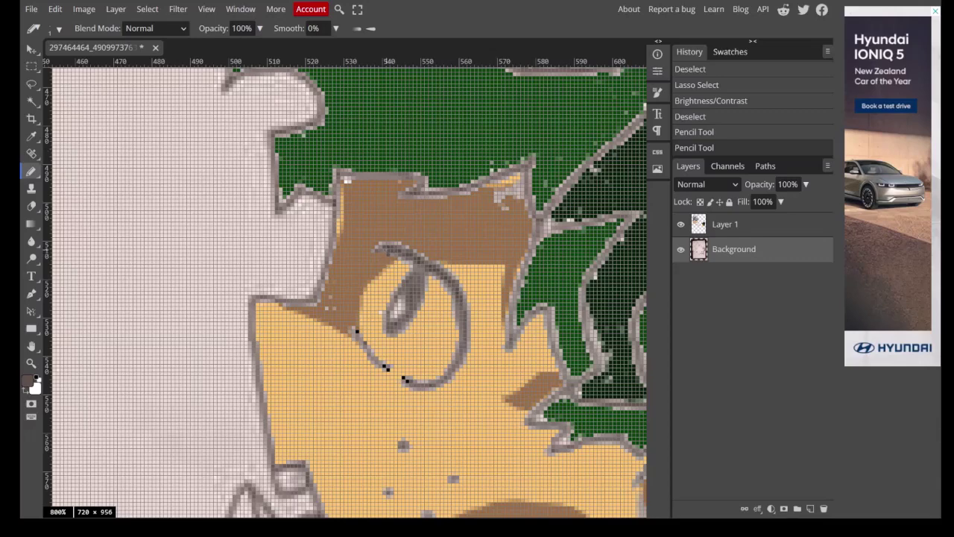
click(388, 369)
click(388, 369)
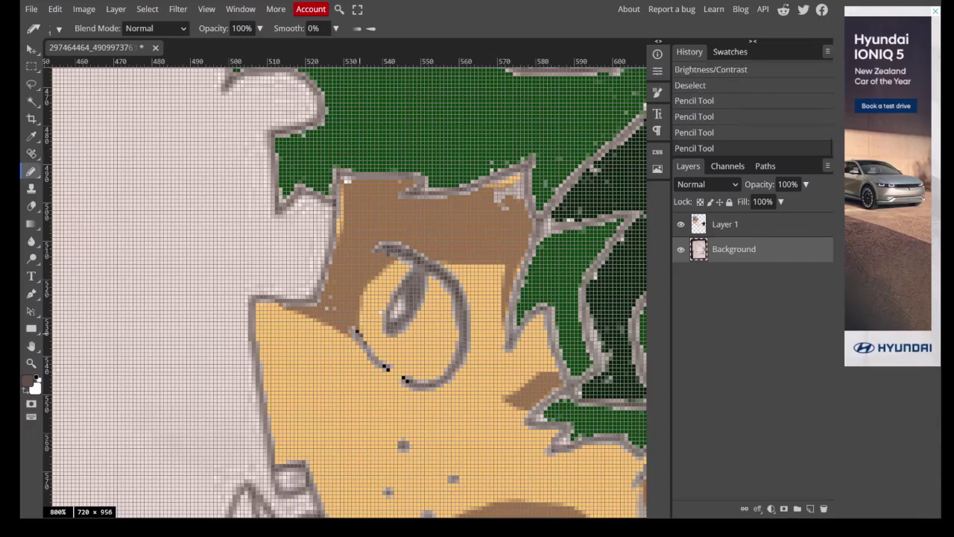
click(388, 369)
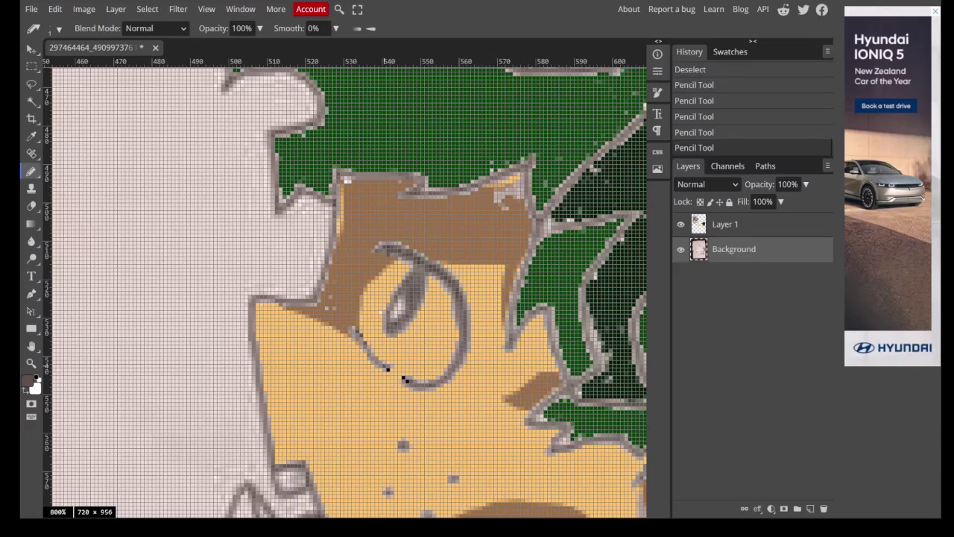
click(403, 379)
click(31, 136)
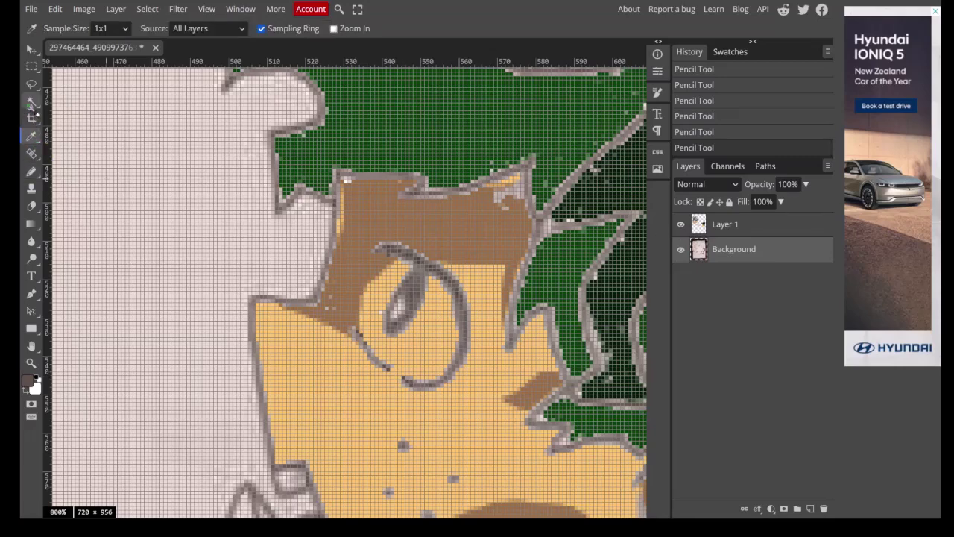
Select the inside of the green-haired character's eye on the Background layer with the Magic Wand, including the small areas around the pupil.
click(32, 102)
click(417, 343)
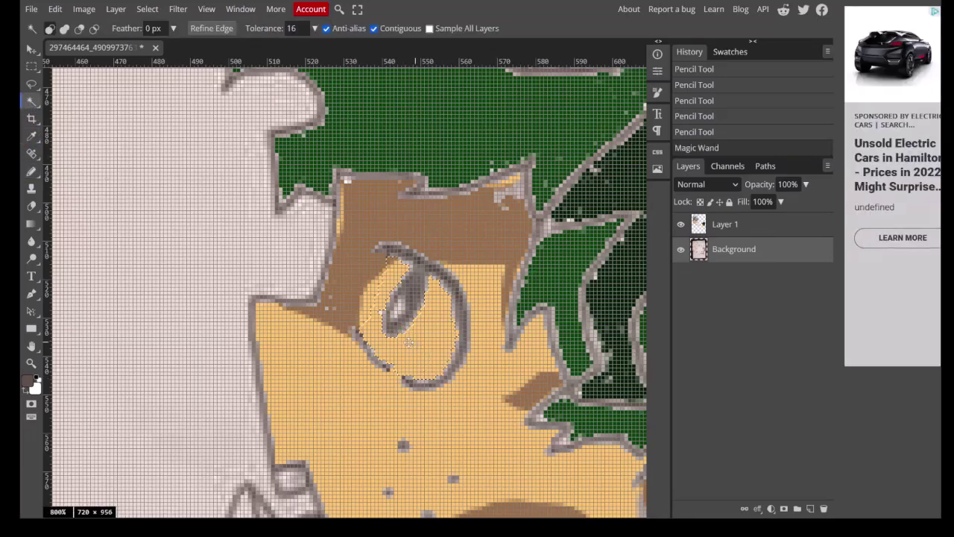
click(378, 316)
click(389, 300)
click(380, 316)
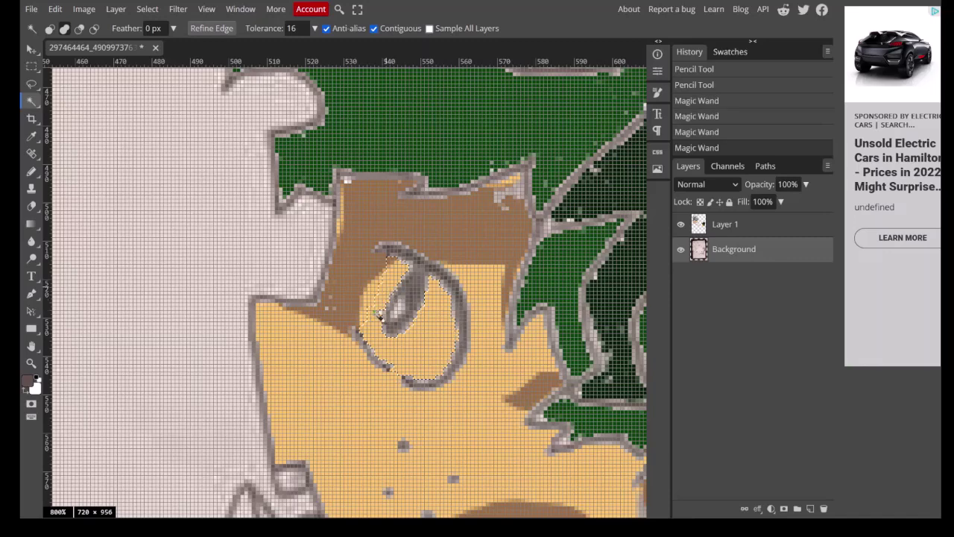
shift+click(391, 323)
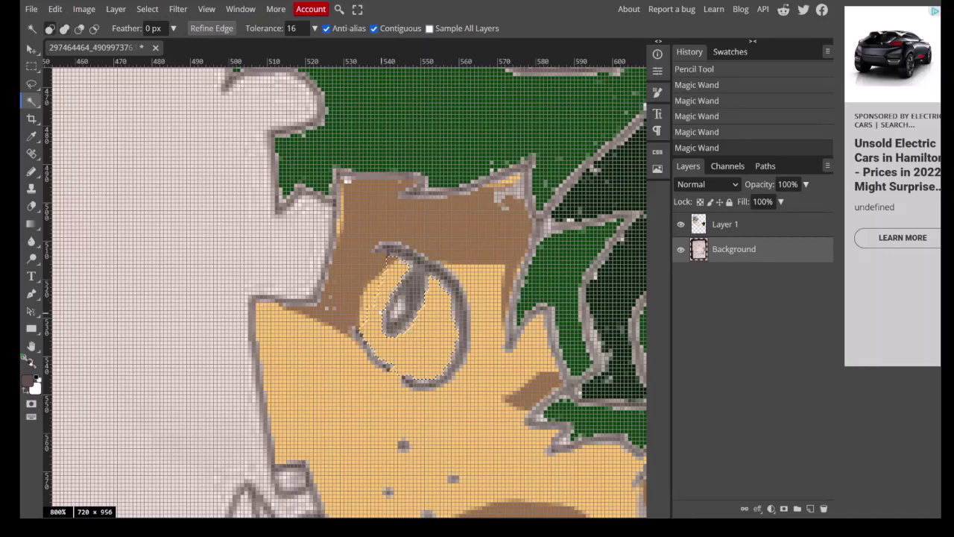
Sample the pale pink from the girl's eye as the foreground colour.
click(31, 363)
right_click(102, 351)
click(138, 402)
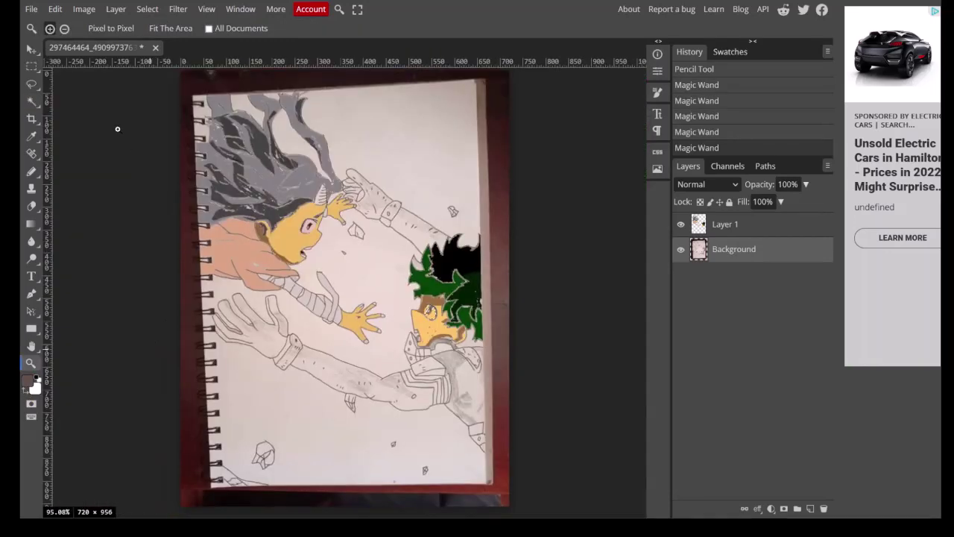
click(31, 135)
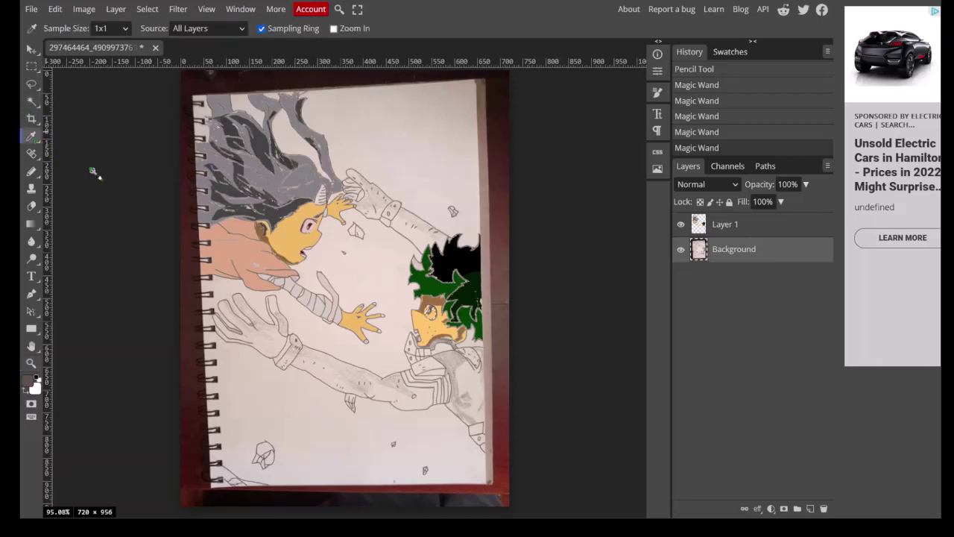
click(309, 227)
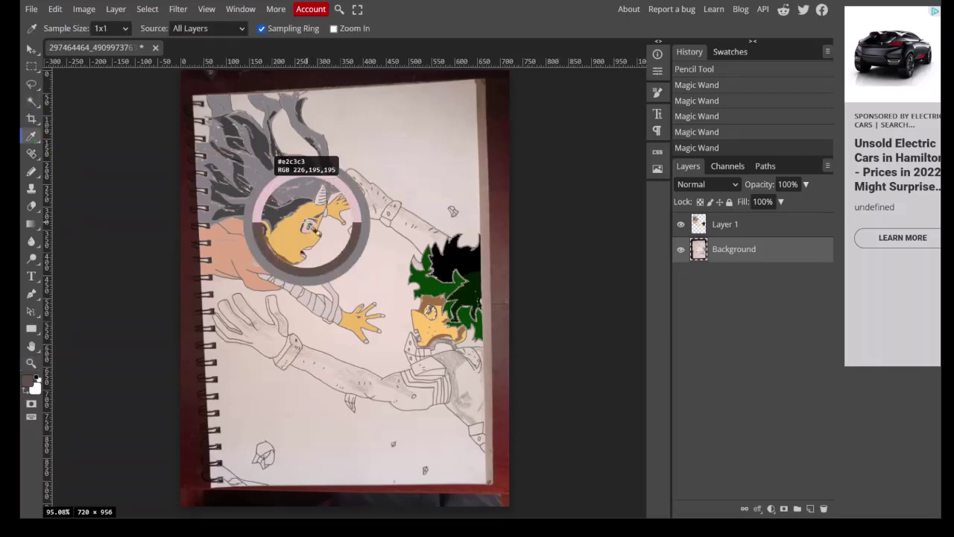
Paint the selected eye area pale pink on Layer 1 with the Brush tool and clear the selection.
click(681, 225)
click(681, 225)
click(706, 232)
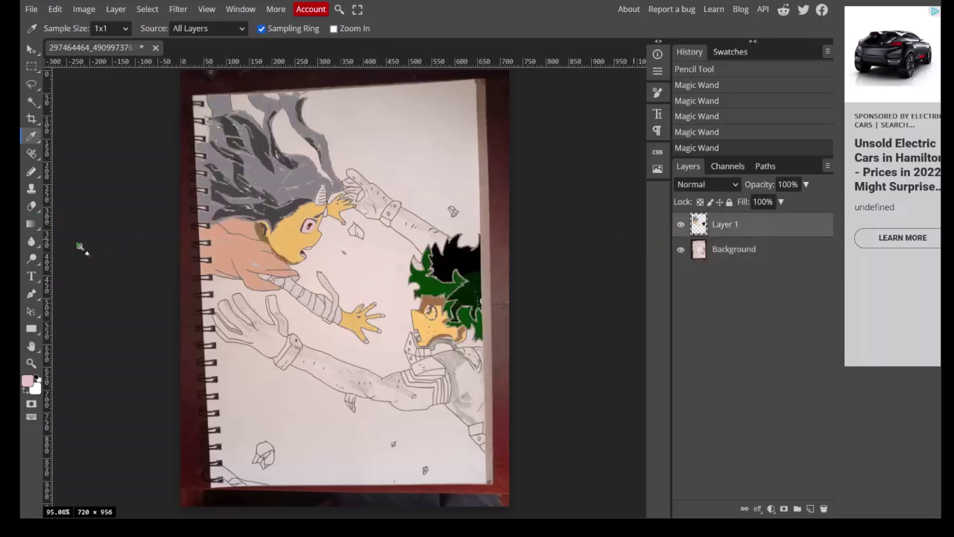
click(32, 172)
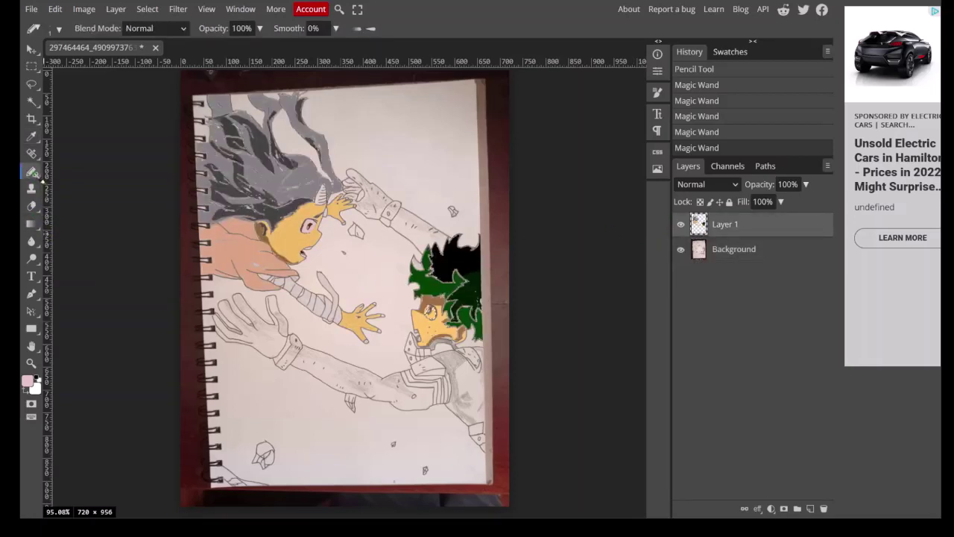
right_click(42, 180)
click(78, 175)
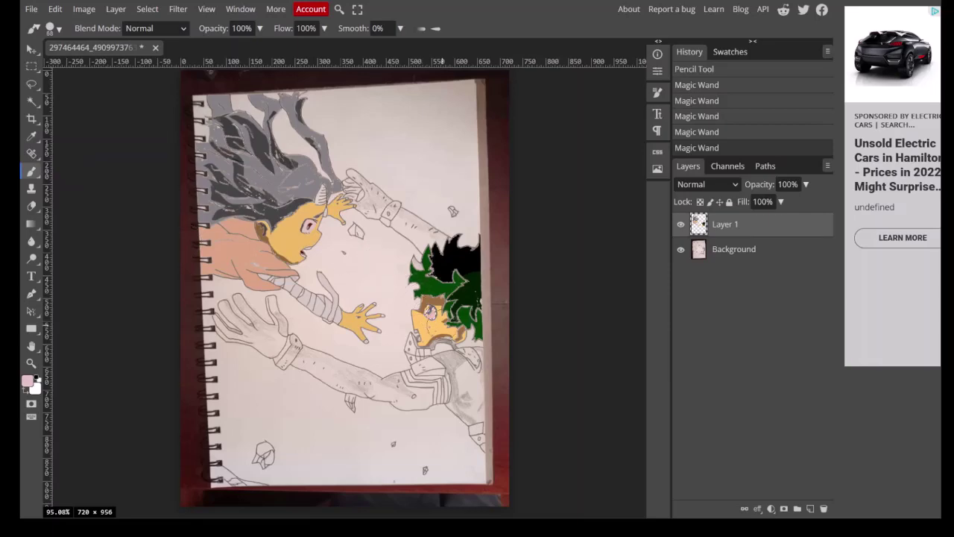
click(564, 347)
key(ctrl+d)
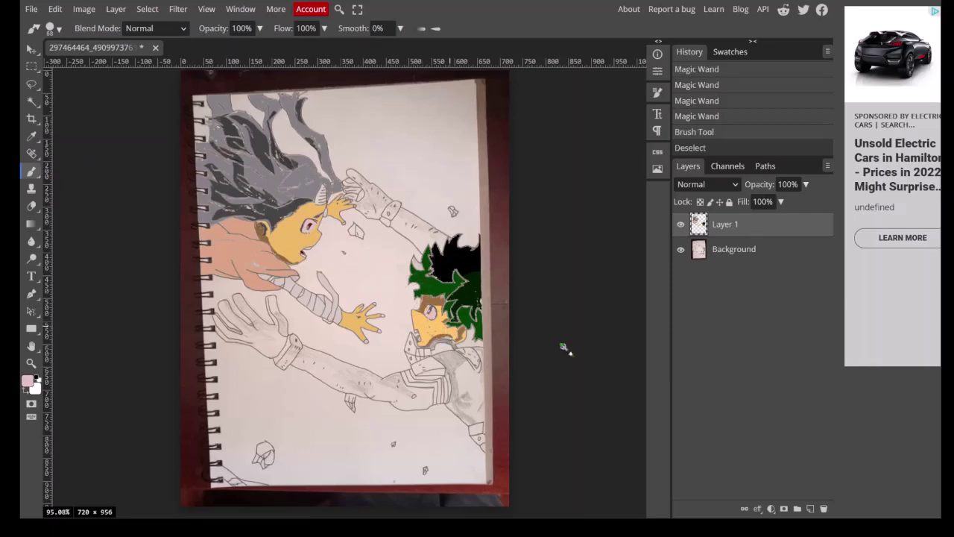
Sample the brown skin shadow and paint over the yellow gap beside the green-haired character's eye with a 5 px brush.
click(31, 363)
scroll(429, 312, up, 15)
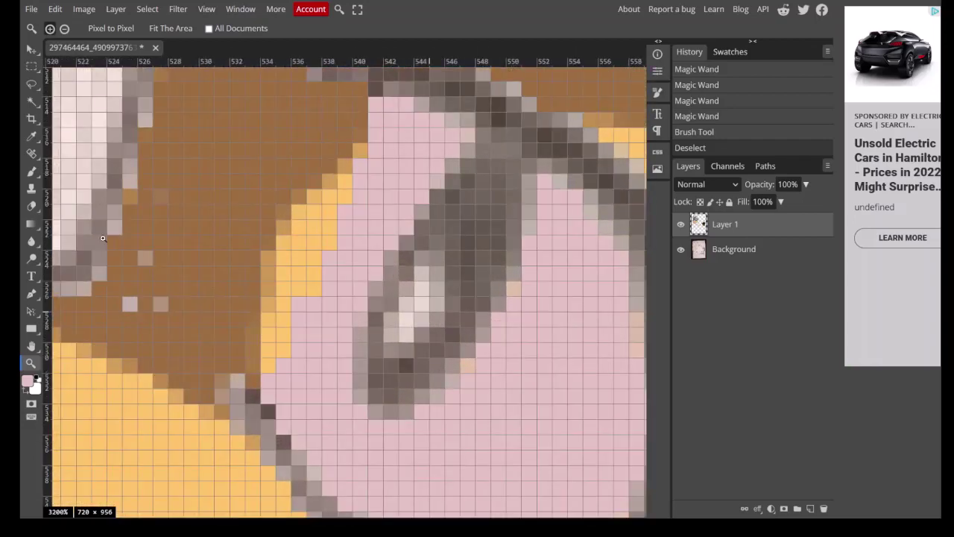
key(i)
click(241, 171)
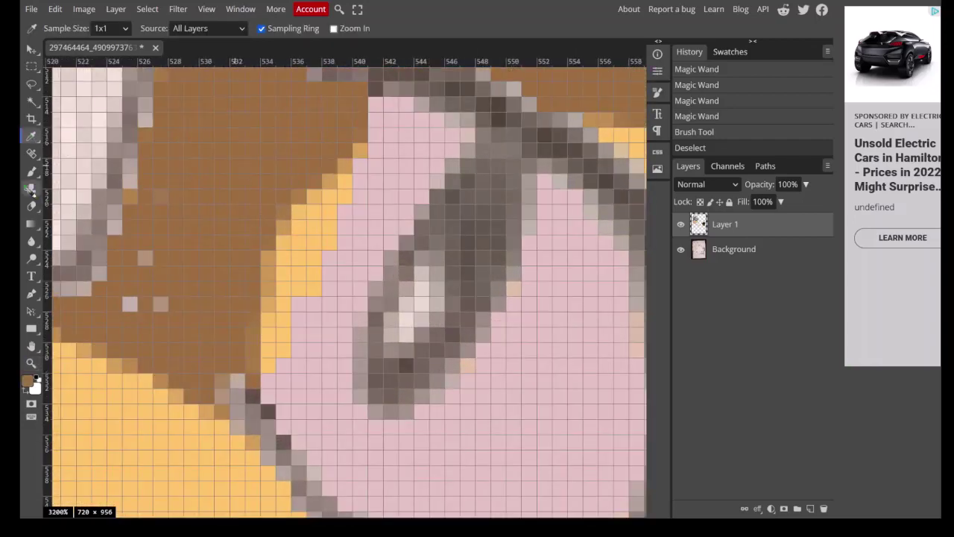
key(b)
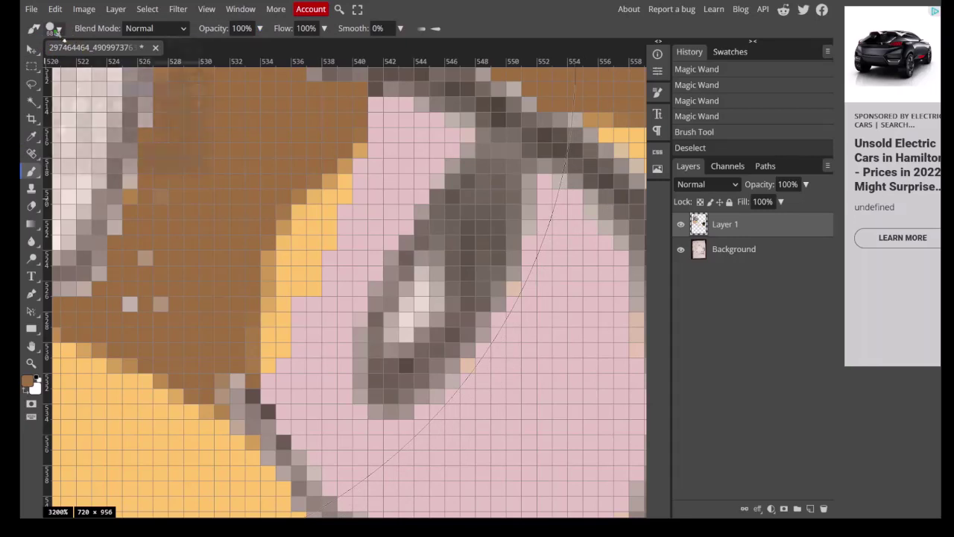
click(59, 28)
mouse_move(145, 61)
mouse_down()
mouse_move(112, 62)
mouse_move(122, 61)
mouse_up()
mouse_move(358, 175)
mouse_down()
mouse_move(289, 237)
mouse_move(269, 273)
mouse_move(263, 332)
mouse_move(279, 275)
mouse_move(331, 187)
mouse_up()
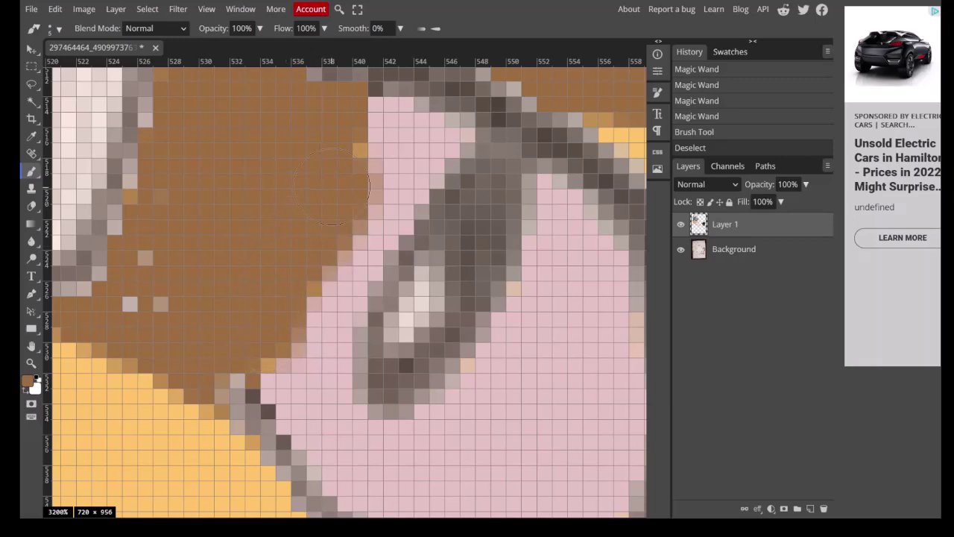
Fit the whole drawing in view and set the foreground colour to the muted yellow #d8c271.
click(30, 362)
right_click(78, 367)
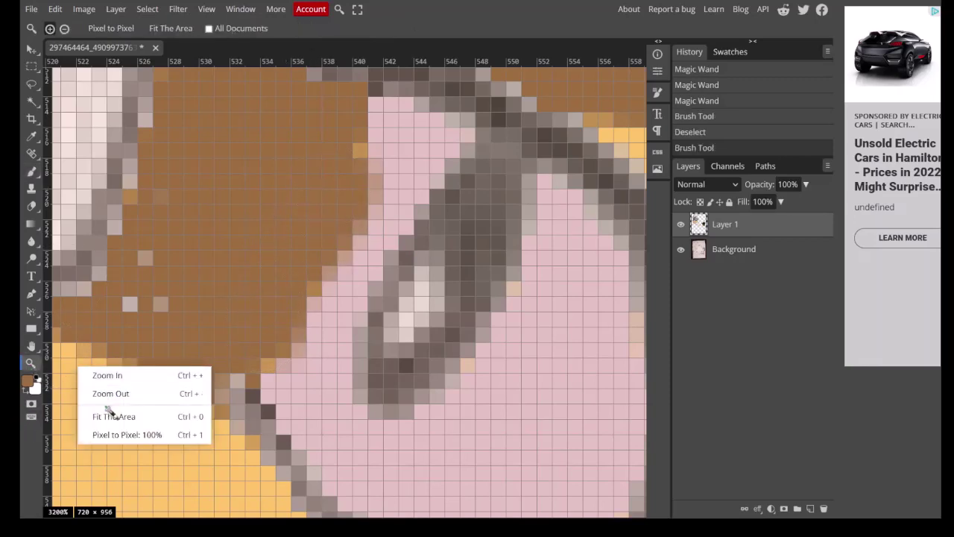
click(112, 416)
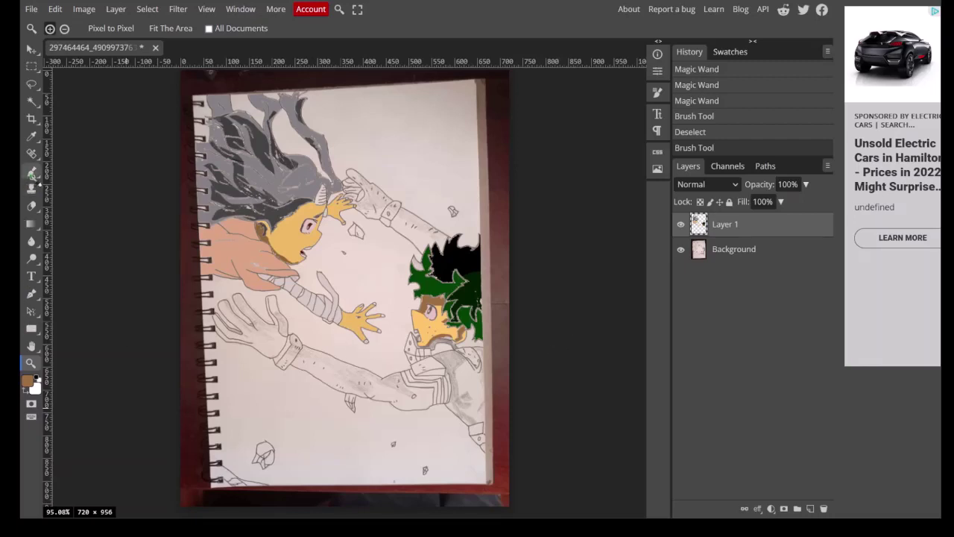
click(32, 135)
click(233, 254)
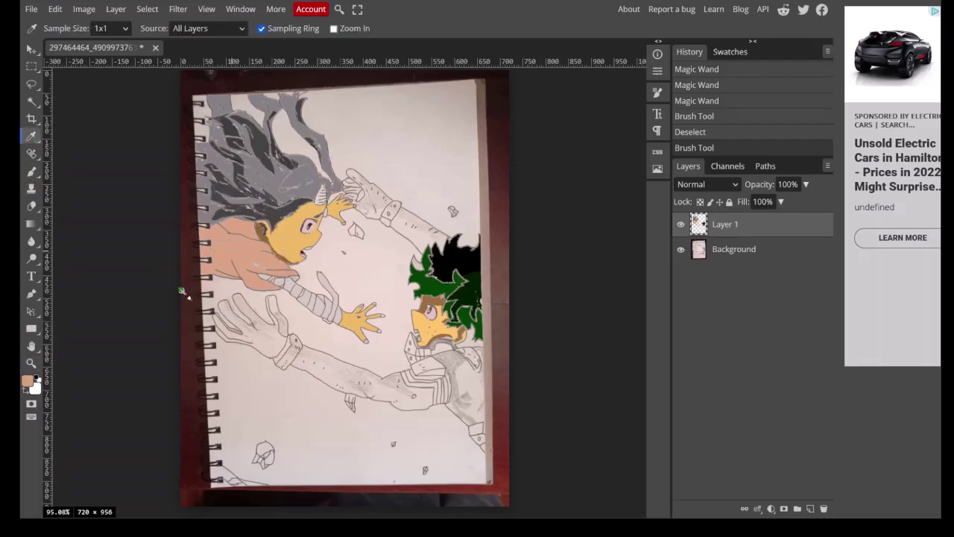
click(27, 381)
drag(177, 143, 156, 152)
drag(272, 260, 269, 252)
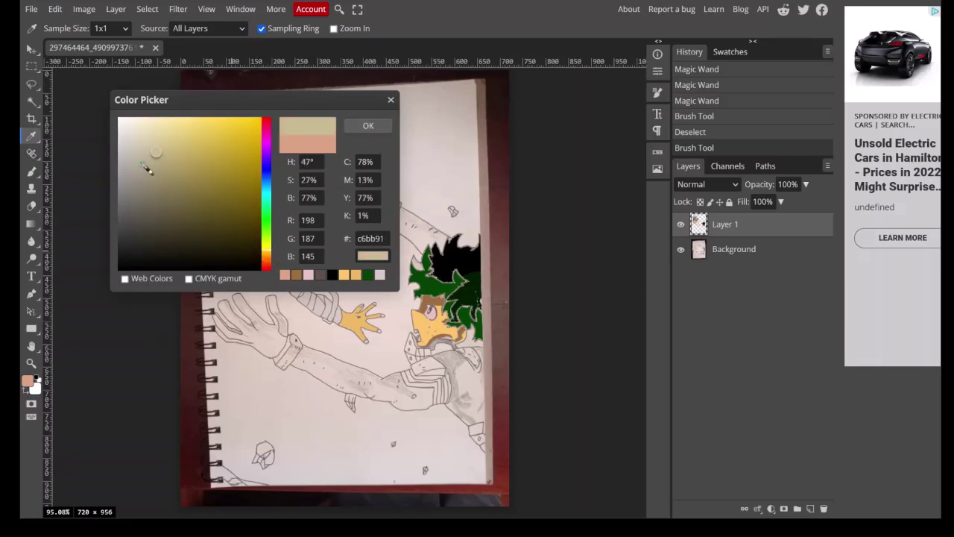
drag(163, 165, 193, 154)
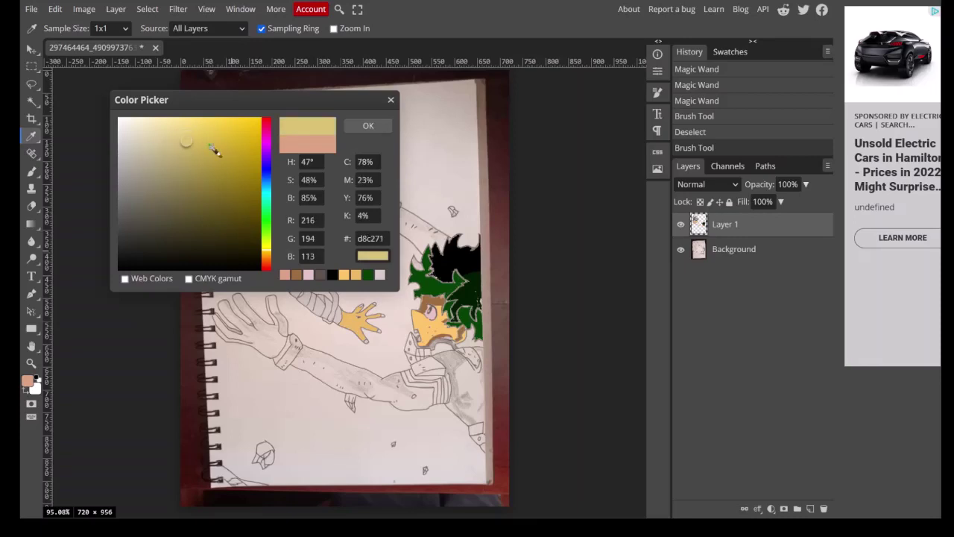
click(369, 125)
Select the green-haired character's sleeves, cuffs and gloves on both arms of the Background layer with the Magic Wand.
click(712, 249)
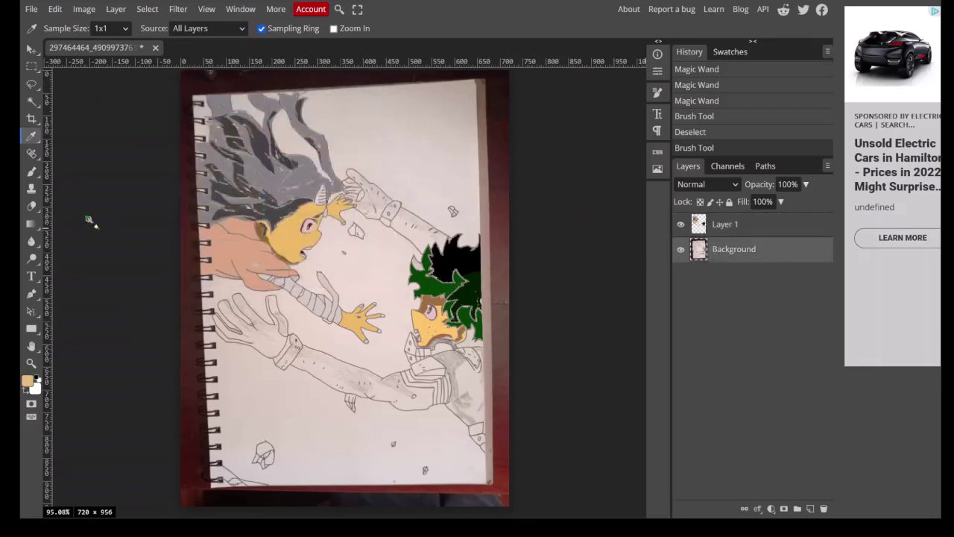
click(31, 100)
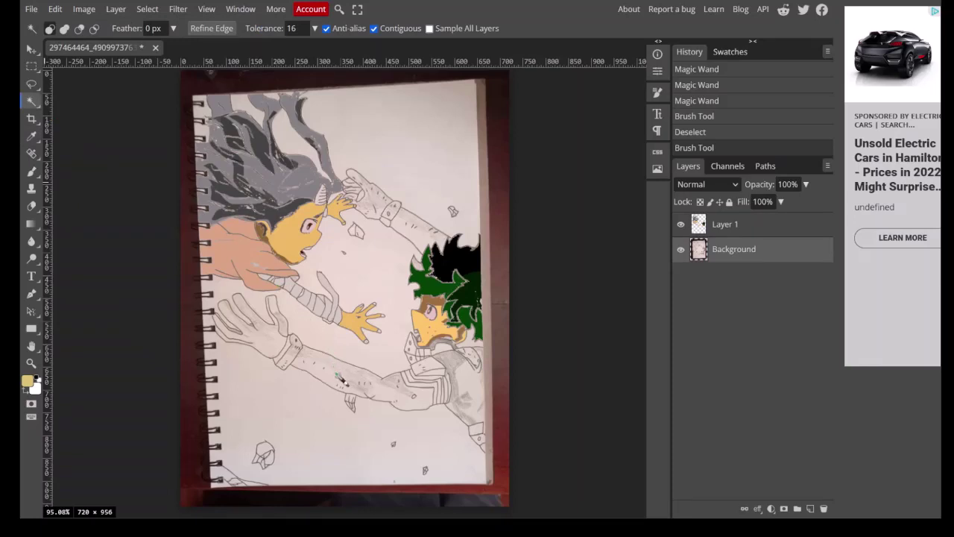
click(418, 412)
click(411, 409)
click(403, 405)
click(395, 401)
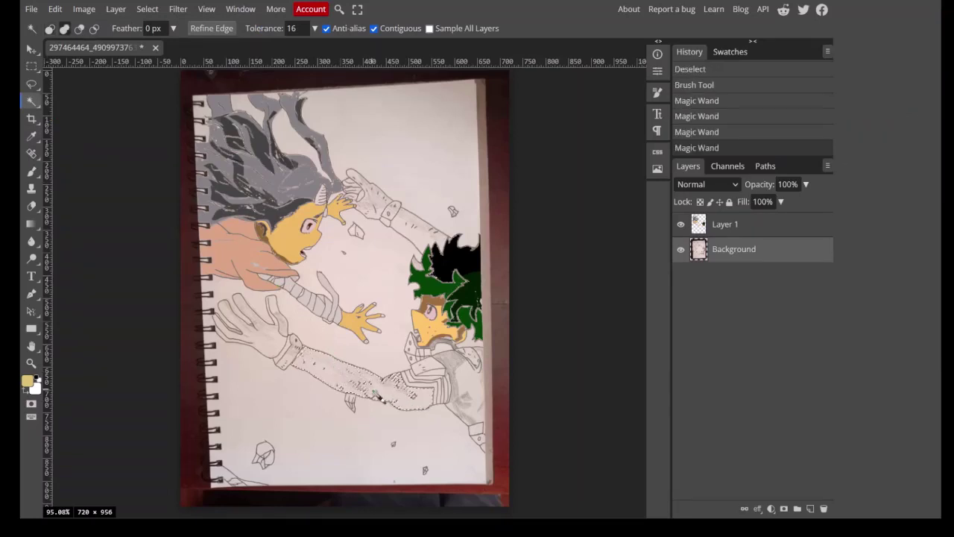
click(388, 400)
click(382, 396)
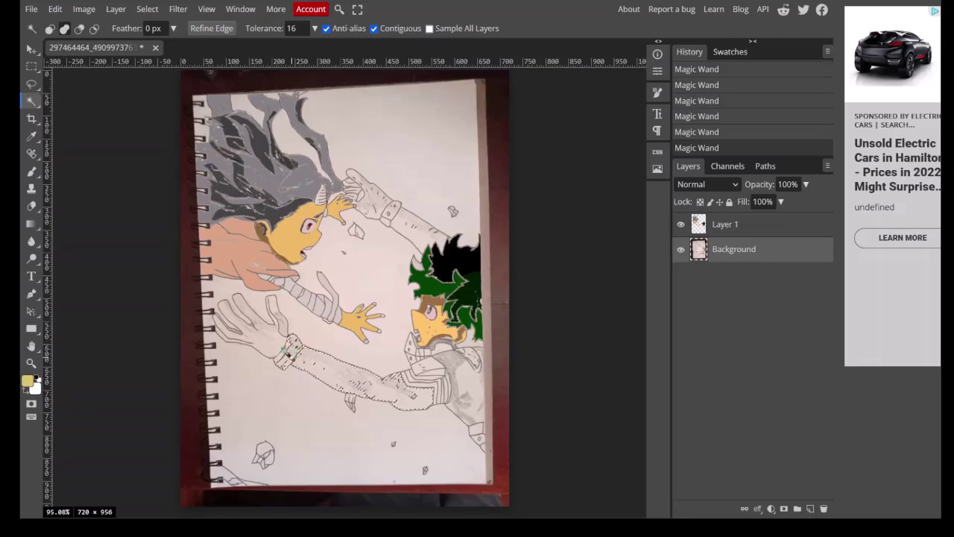
click(282, 345)
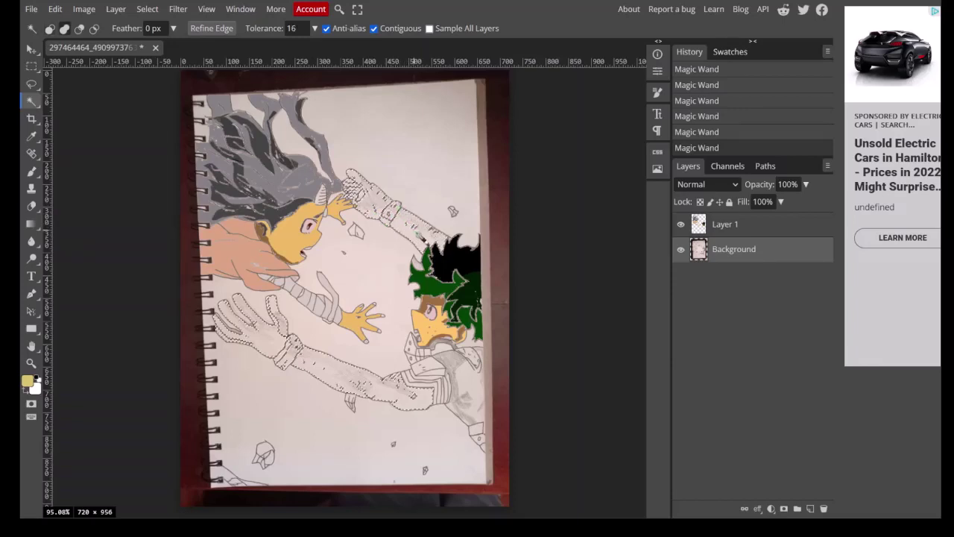
Paint the selected sleeves and gloves muted yellow on Layer 1 with a 267 px brush and clear the selection.
click(698, 230)
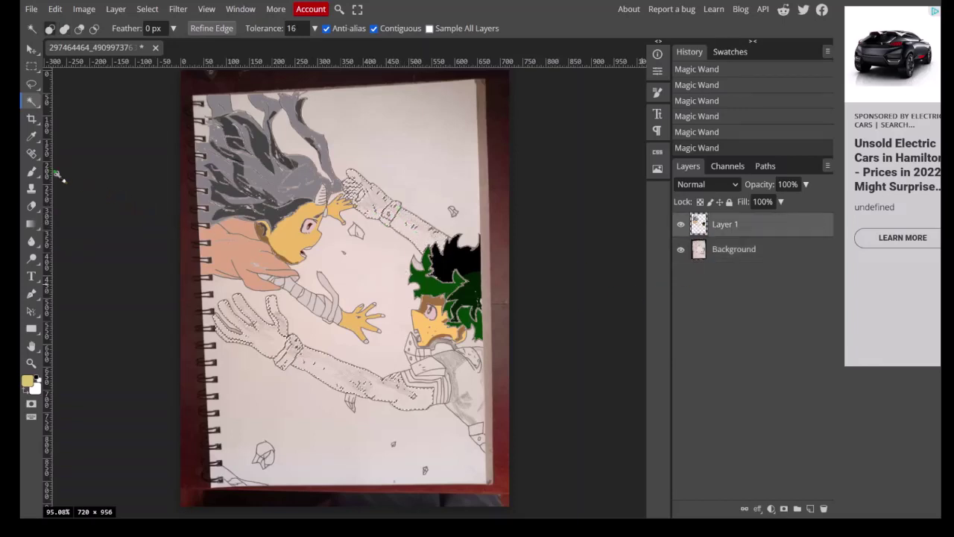
right_click(32, 171)
click(90, 171)
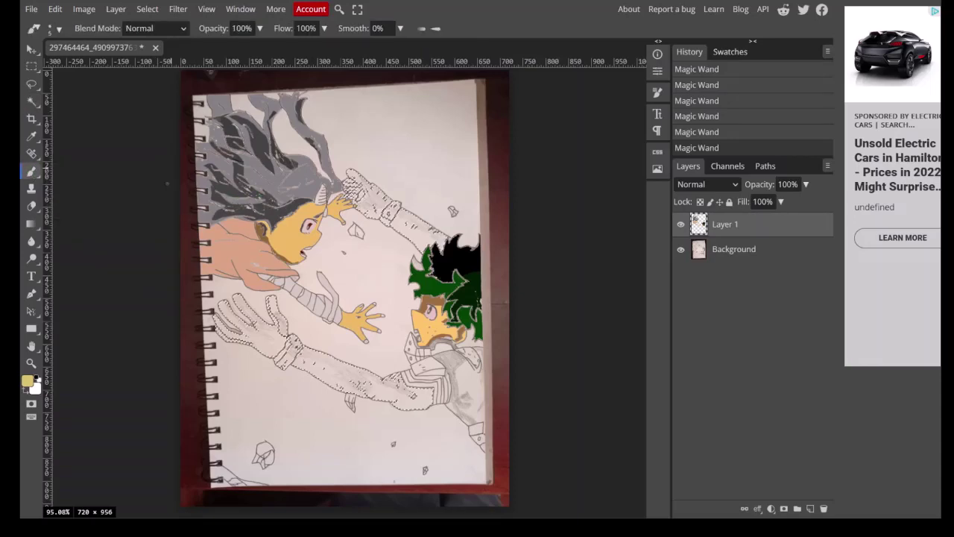
click(53, 29)
drag(121, 61, 166, 60)
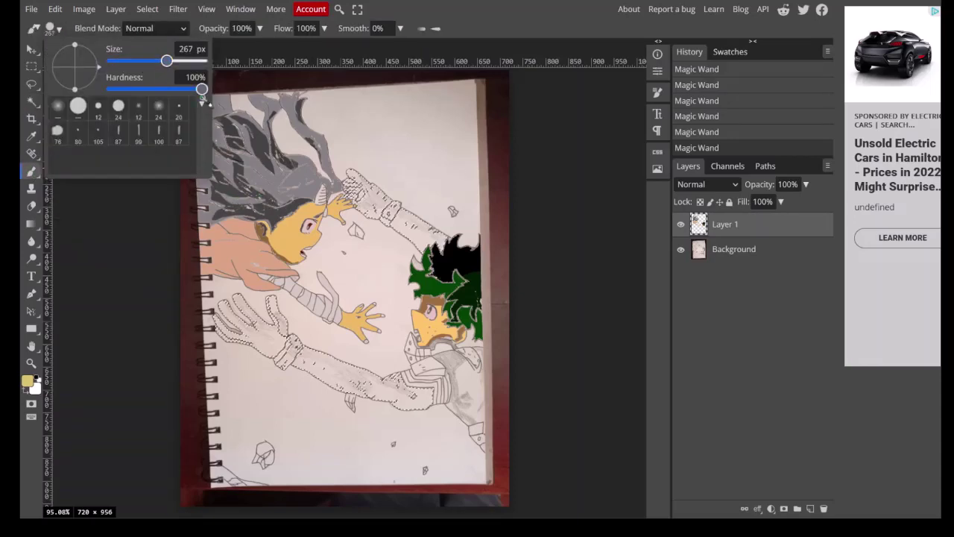
mouse_move(319, 154)
mouse_down()
mouse_move(459, 240)
mouse_move(488, 293)
mouse_move(465, 349)
mouse_move(419, 391)
mouse_move(351, 380)
mouse_move(252, 305)
mouse_up()
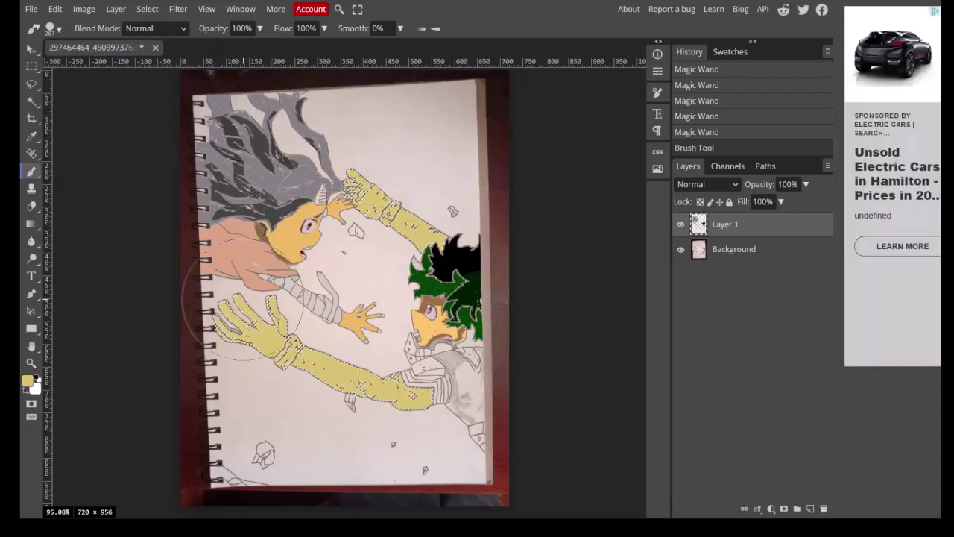
key(ctrl+d)
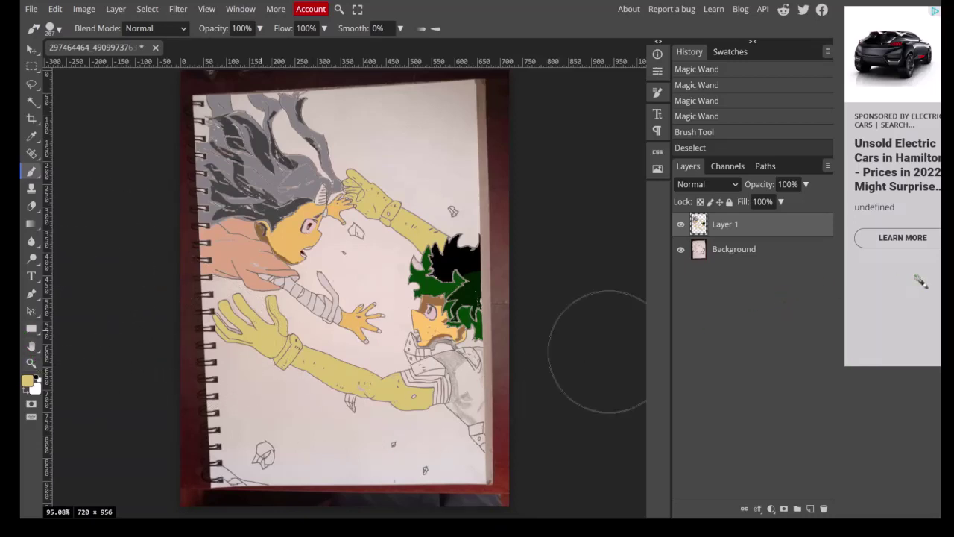
Select the shoulder panel and the small panel near the page edge on the Background layer with the Magic Wand.
click(760, 249)
click(31, 101)
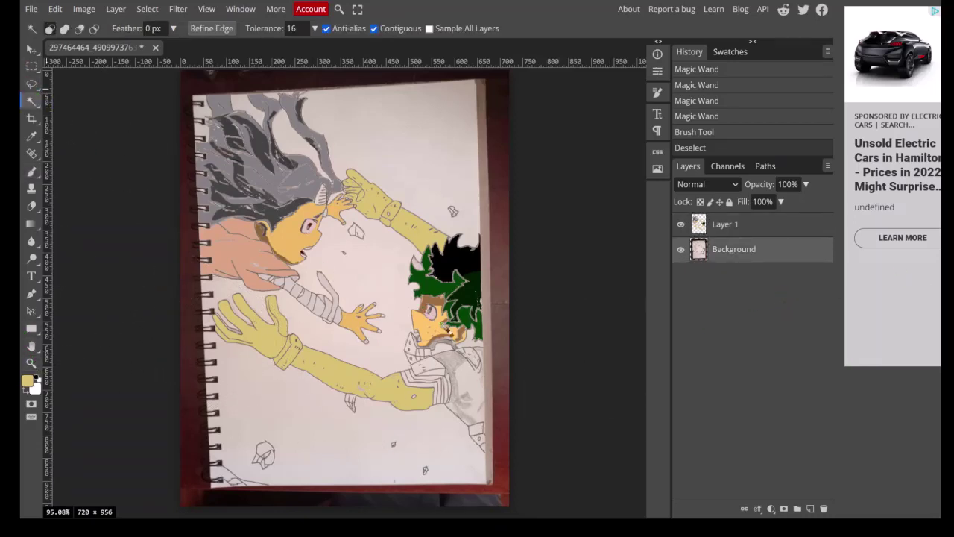
click(424, 366)
click(428, 376)
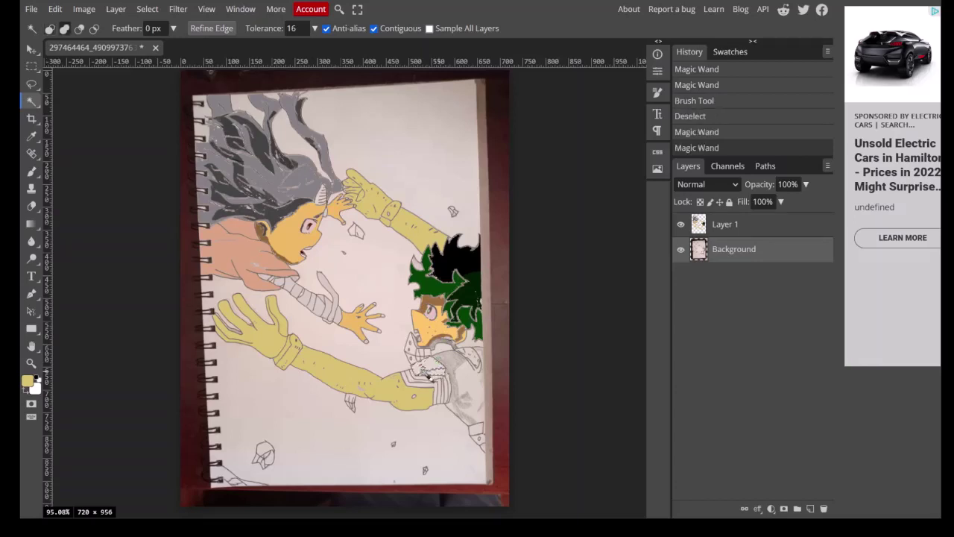
shift+click(426, 376)
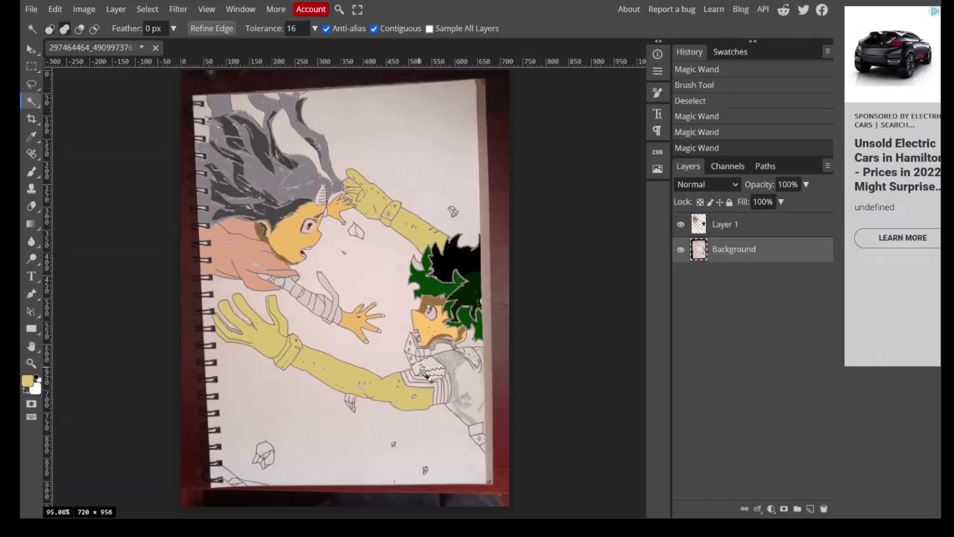
shift+click(483, 374)
shift+click(484, 377)
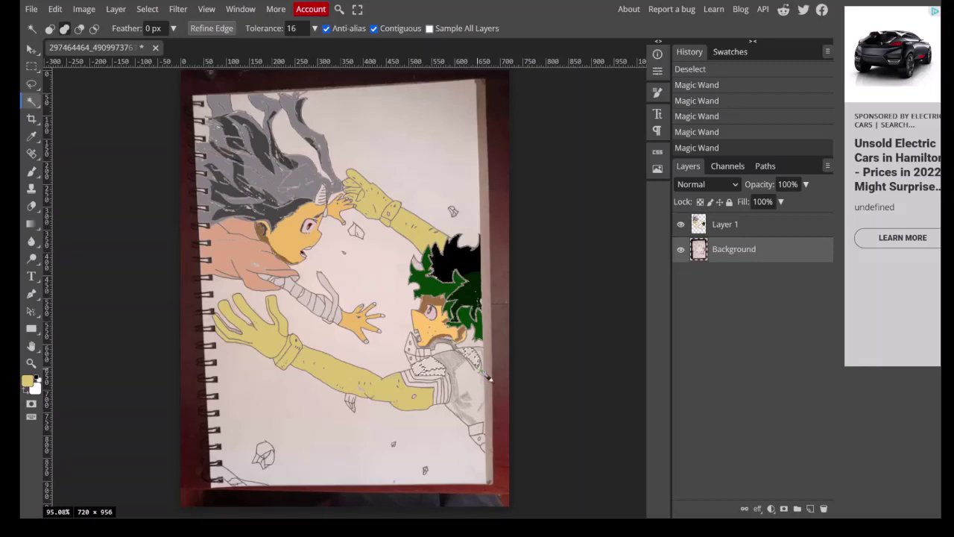
shift+click(485, 375)
shift+click(486, 375)
shift+click(483, 366)
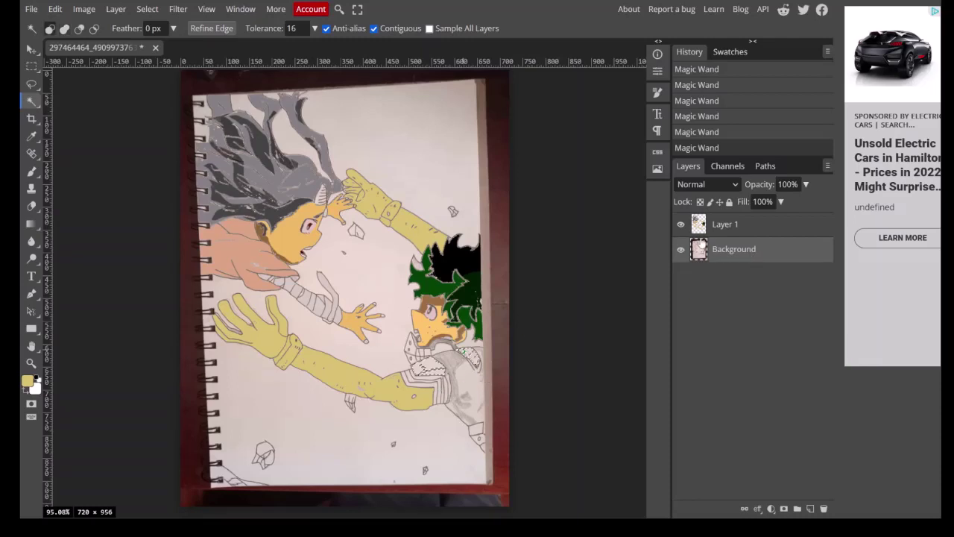
Paint the two selected shoulder panels muted yellow on Layer 1 with the Brush tool and clear the selection.
click(681, 224)
click(681, 225)
click(705, 230)
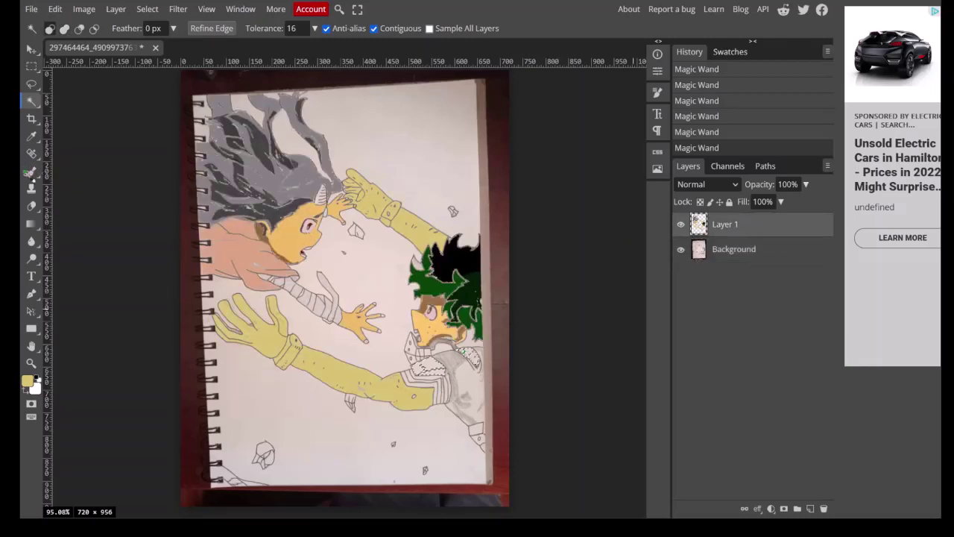
click(31, 171)
mouse_move(429, 372)
mouse_down()
mouse_move(464, 356)
mouse_move(521, 373)
mouse_up()
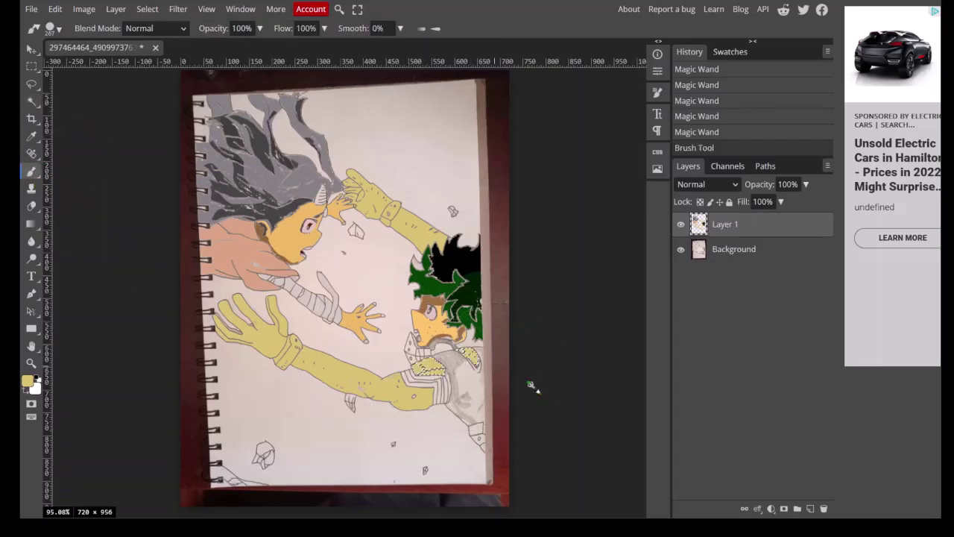
key(ctrl+d)
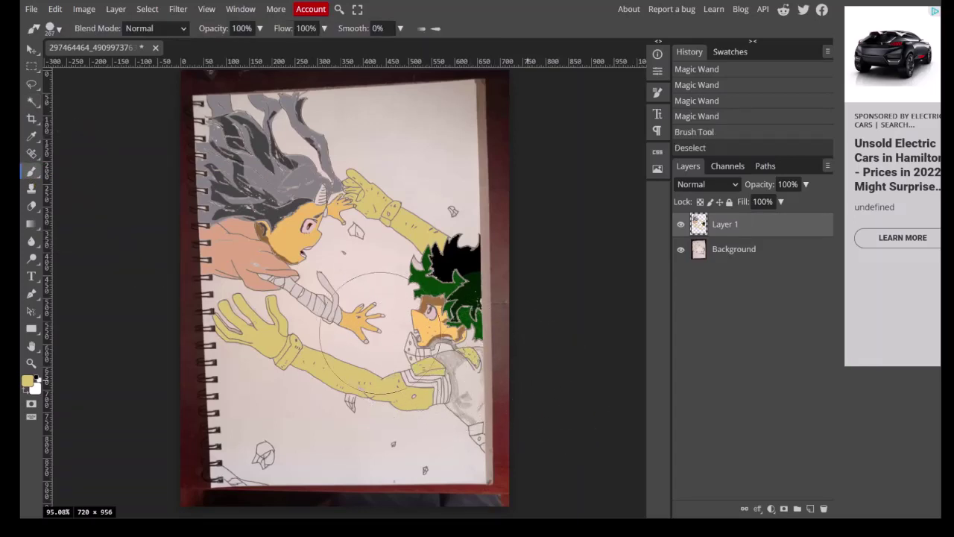
Select alternating stripes of the upper-arm band on the Background layer with the Magic Wand.
click(31, 362)
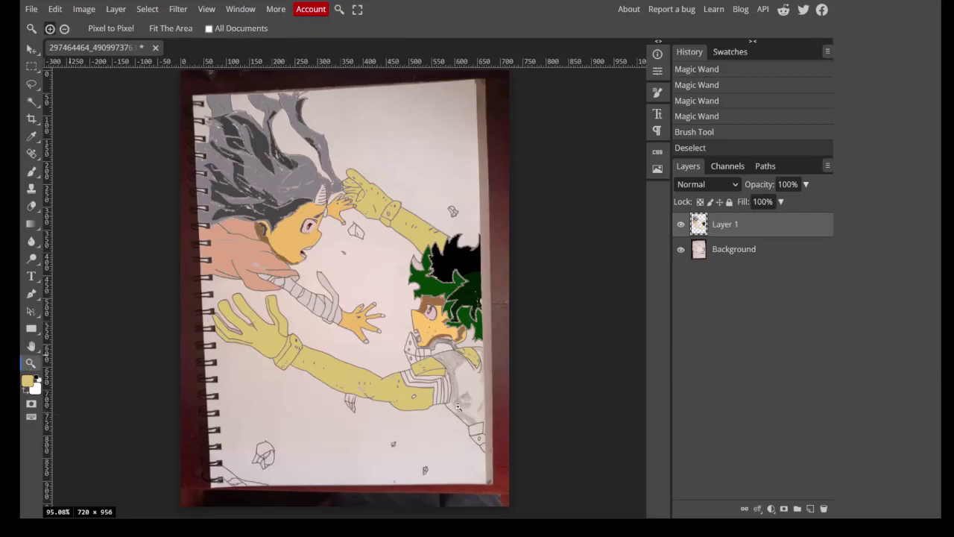
click(438, 384)
click(438, 385)
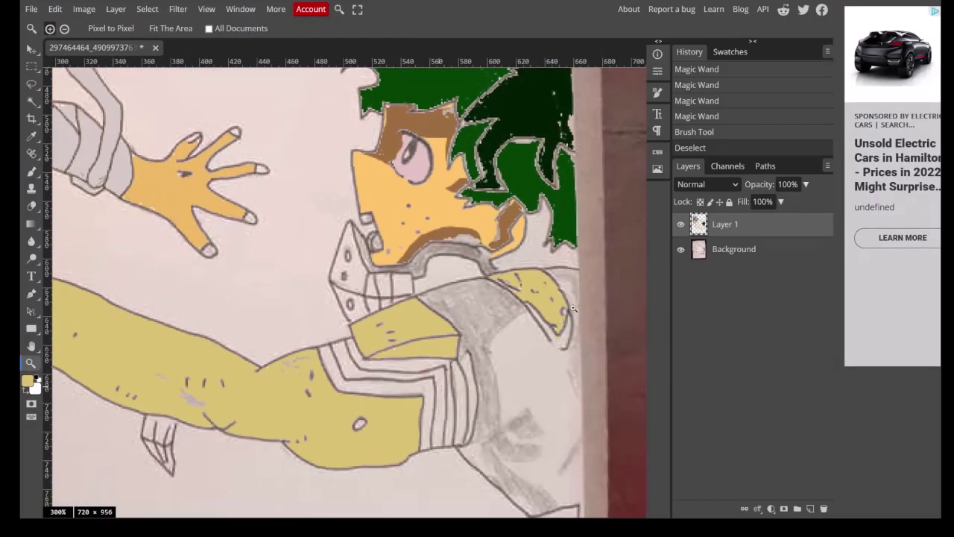
click(706, 251)
click(32, 101)
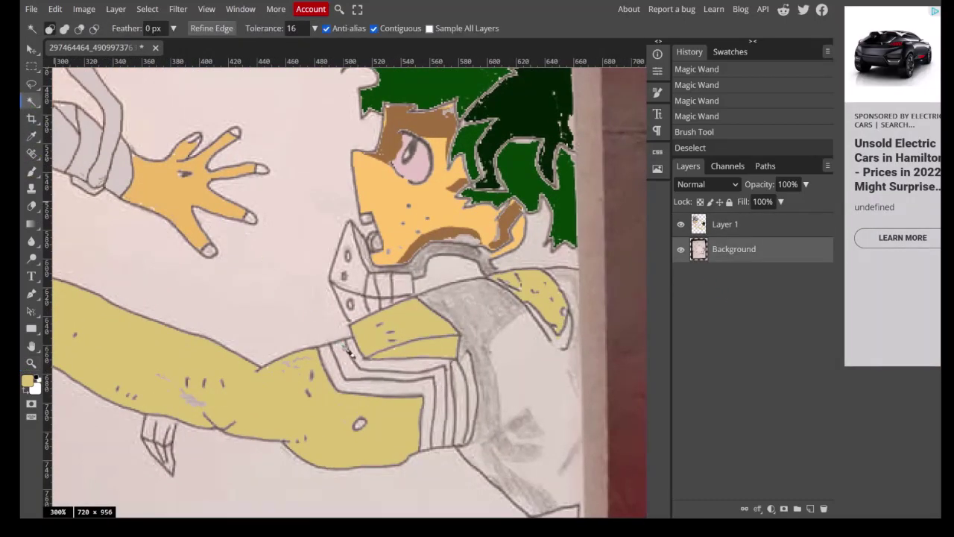
click(422, 386)
click(451, 407)
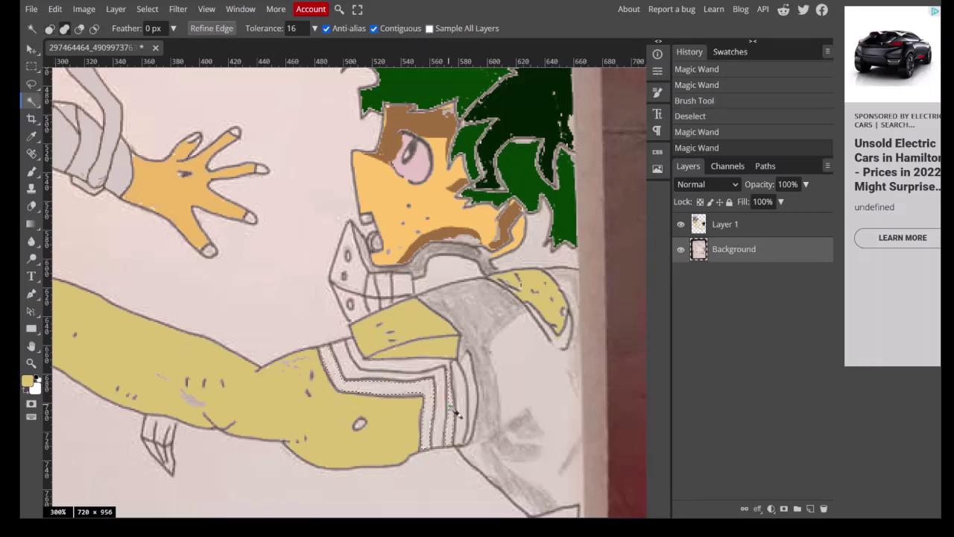
click(441, 374)
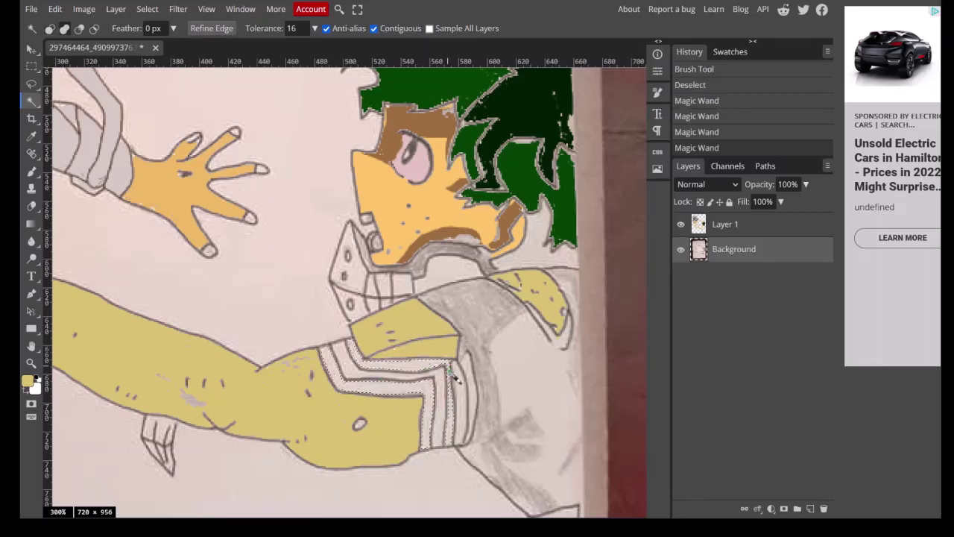
click(382, 370)
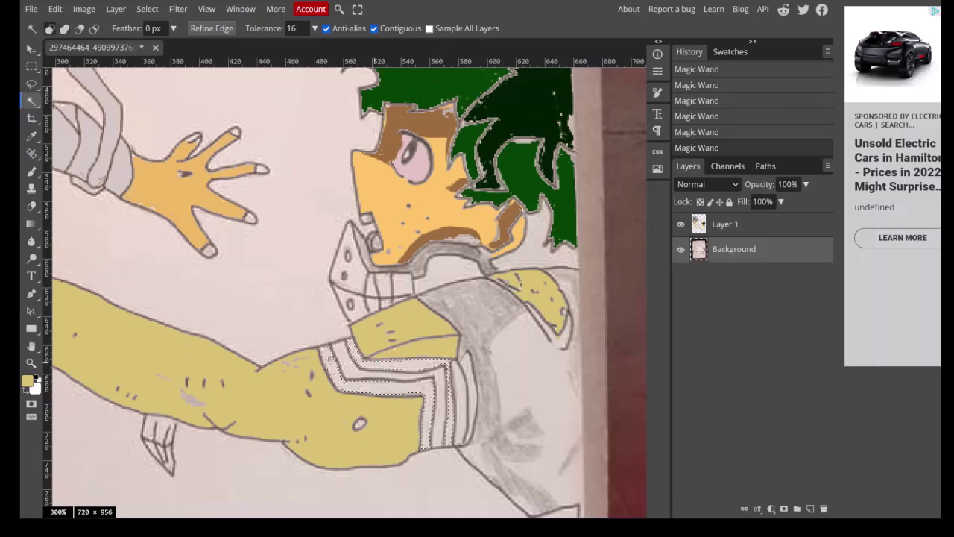
Paint the selected upper-arm stripes dark blue (RGB 9, 59, 132) on Layer 1 with the Brush tool and clear the selection.
click(27, 381)
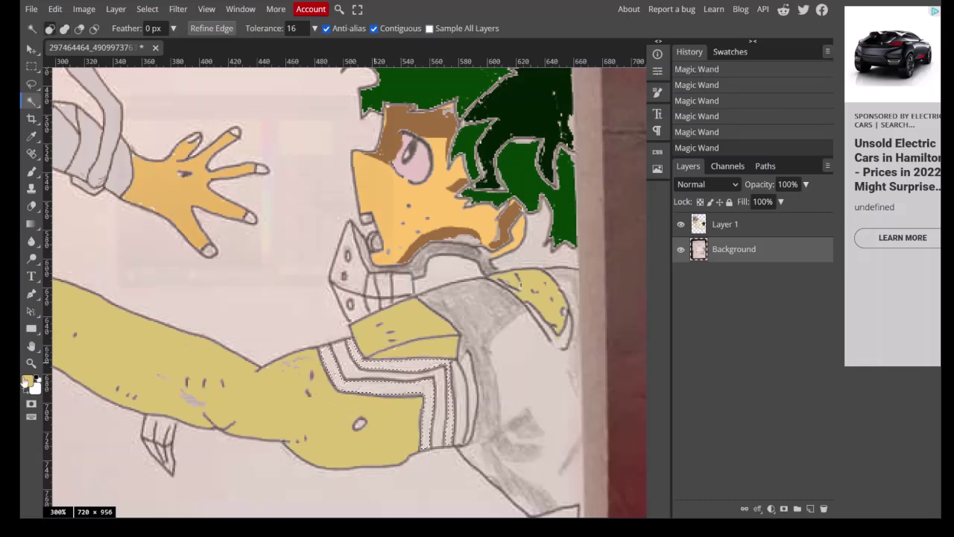
drag(271, 167, 270, 181)
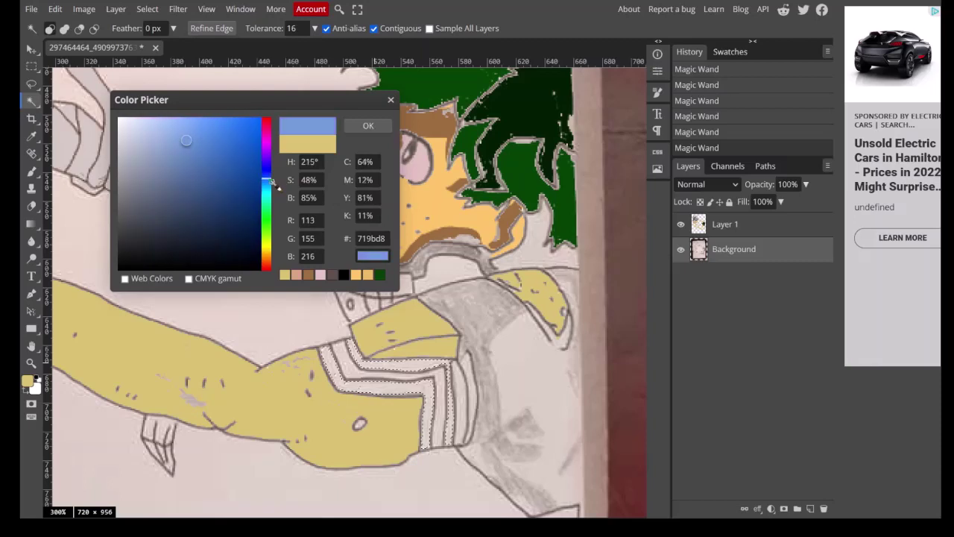
mouse_move(188, 141)
mouse_down()
mouse_move(208, 134)
mouse_move(234, 149)
mouse_move(252, 191)
mouse_up()
click(368, 125)
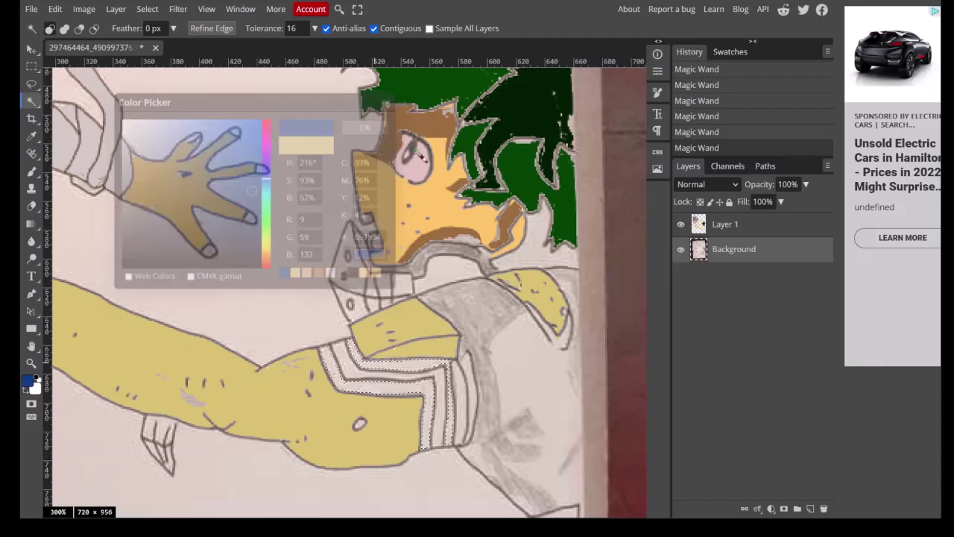
click(704, 231)
click(31, 171)
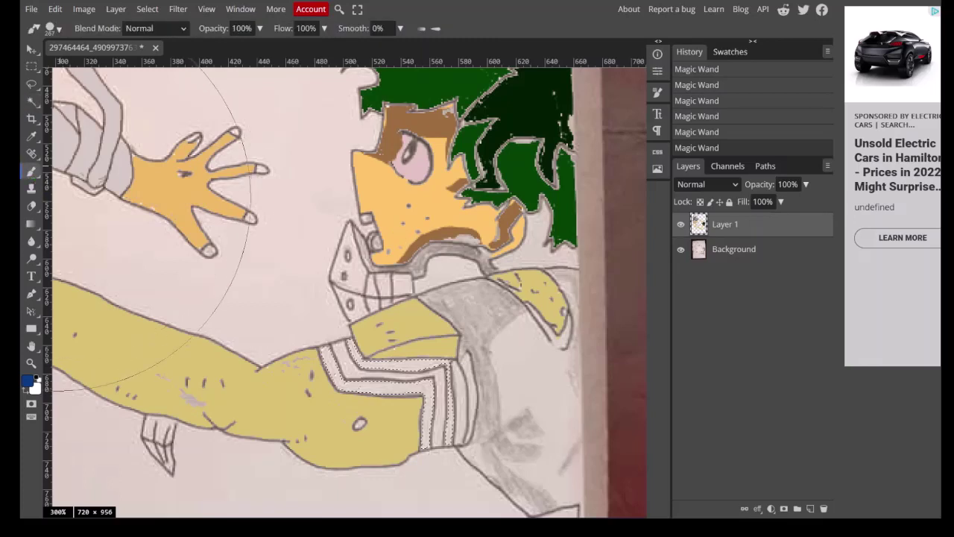
drag(425, 321, 444, 380)
key(ctrl+d)
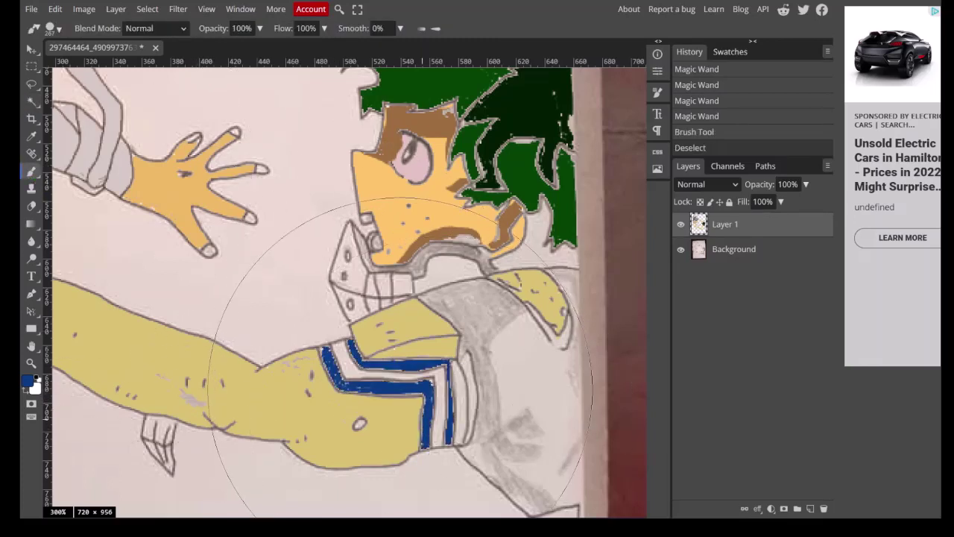
Select the remaining unpainted stripes of the upper-arm band on the Background layer with the Magic Wand.
click(731, 252)
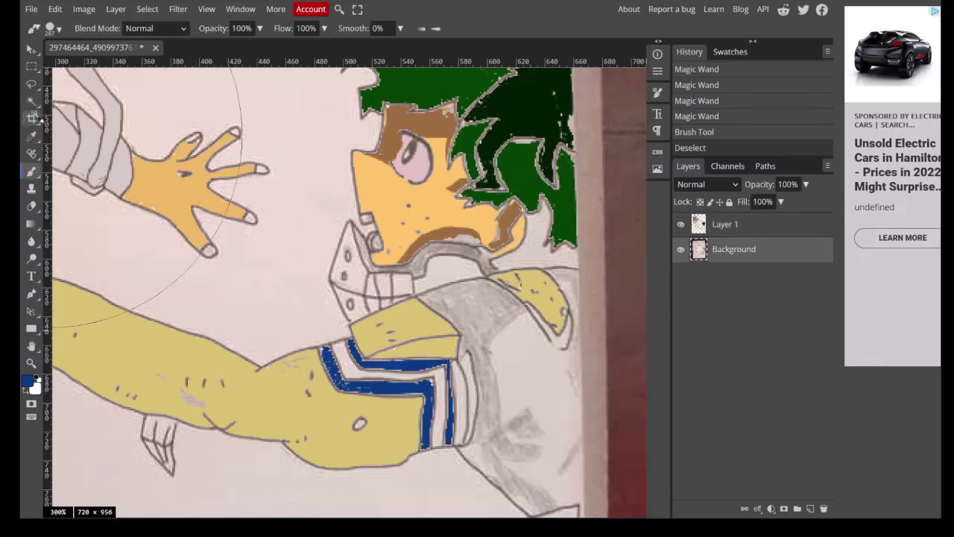
click(31, 101)
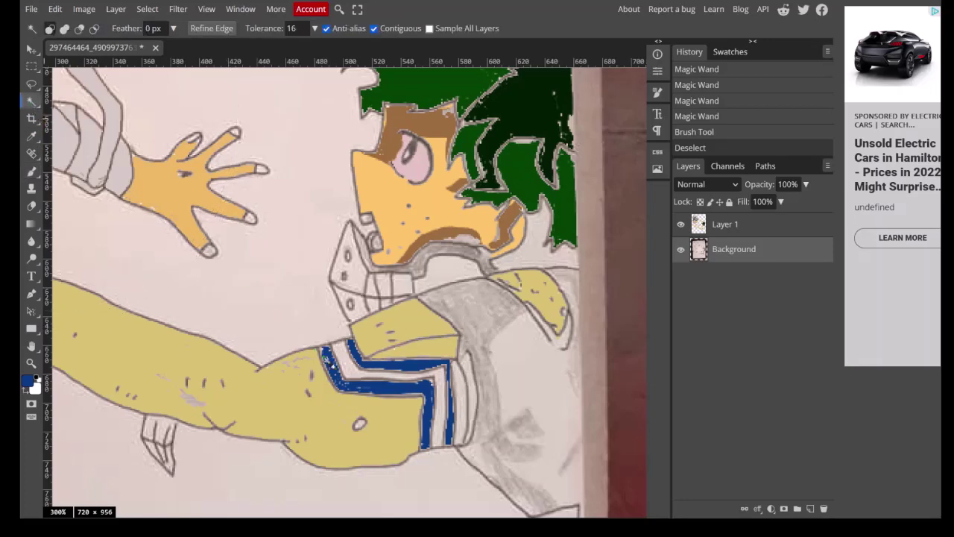
click(345, 368)
click(417, 381)
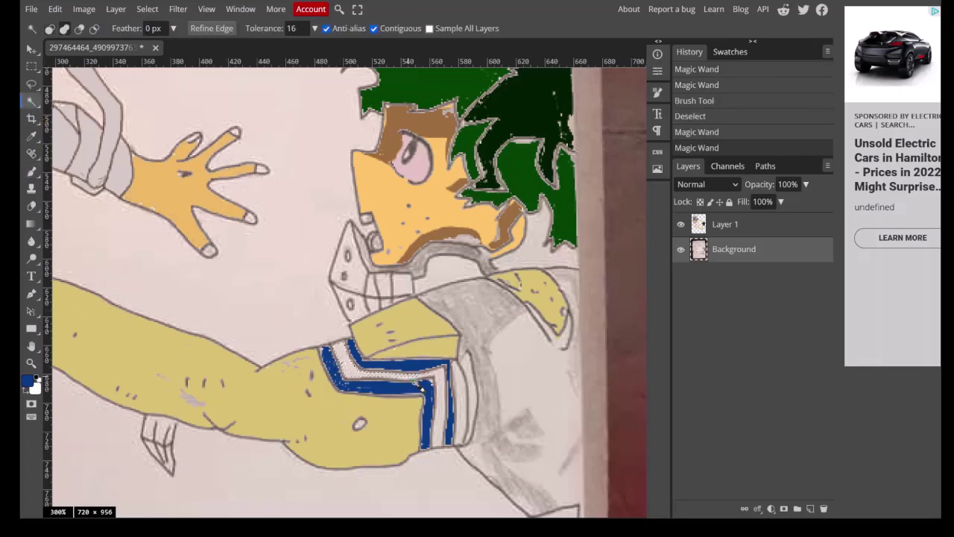
click(447, 398)
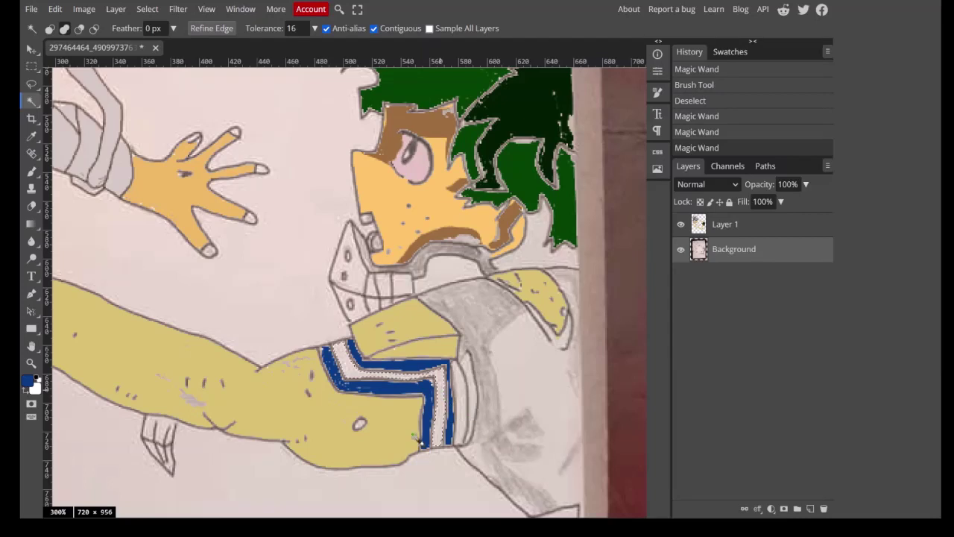
click(469, 410)
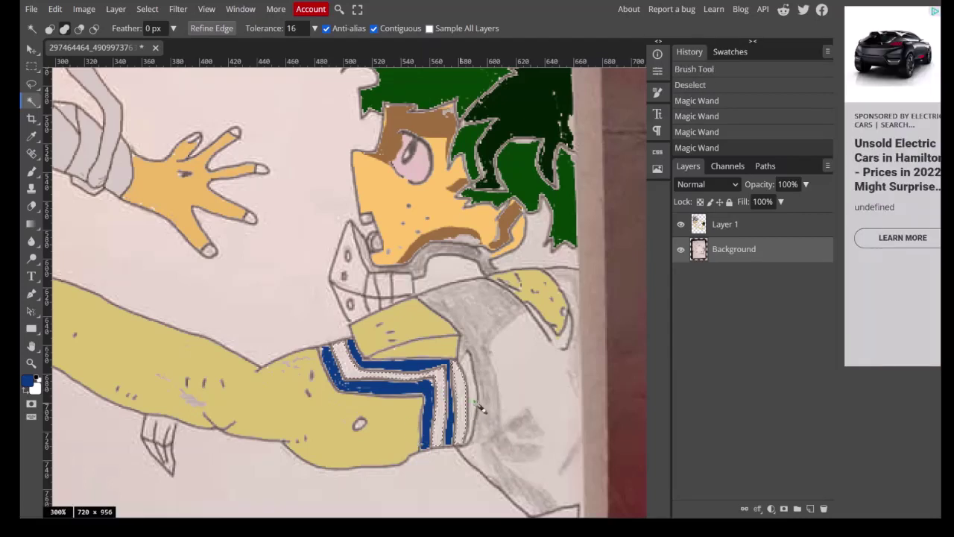
key(shift)
Sample the sleeve's muted yellow, paint the selected arm stripes with it on Layer 1 and clear the selection.
click(714, 231)
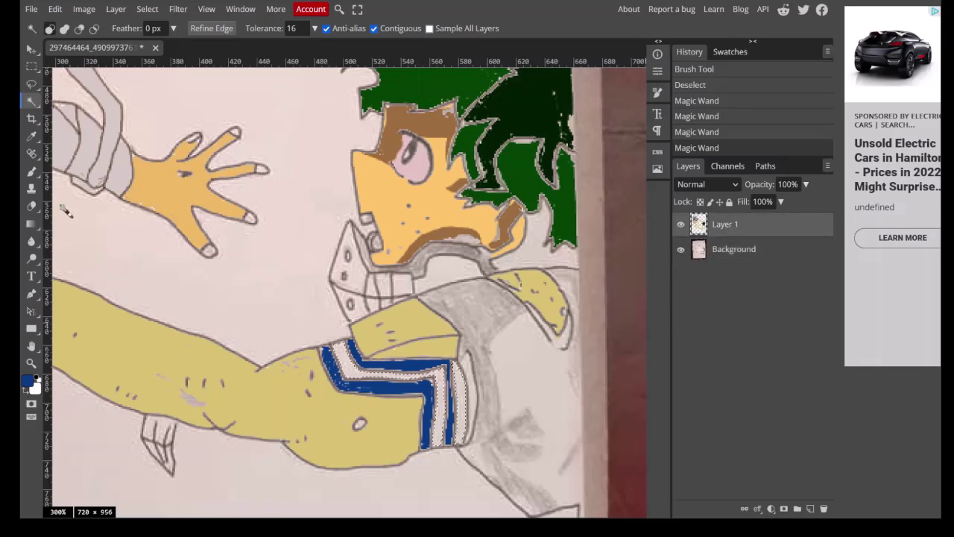
click(32, 136)
click(306, 422)
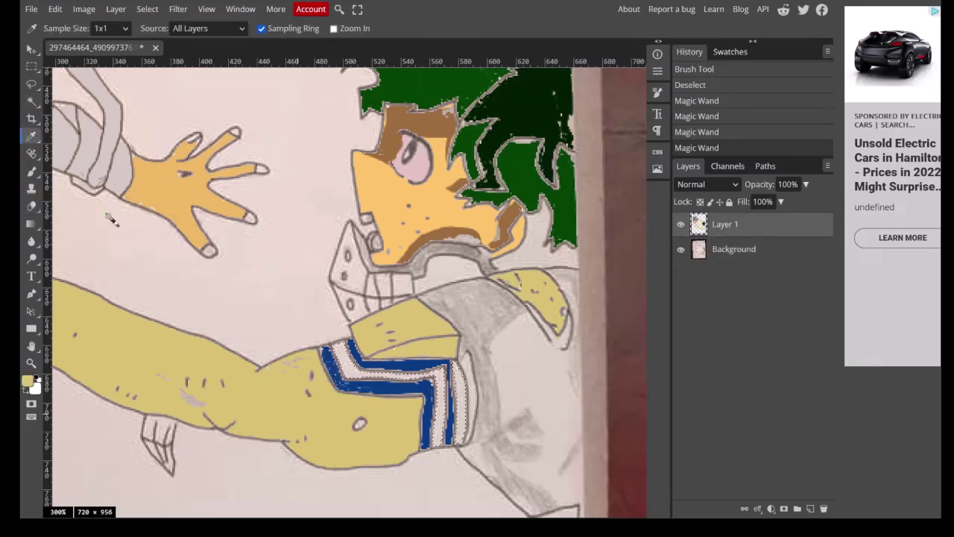
click(31, 171)
click(559, 426)
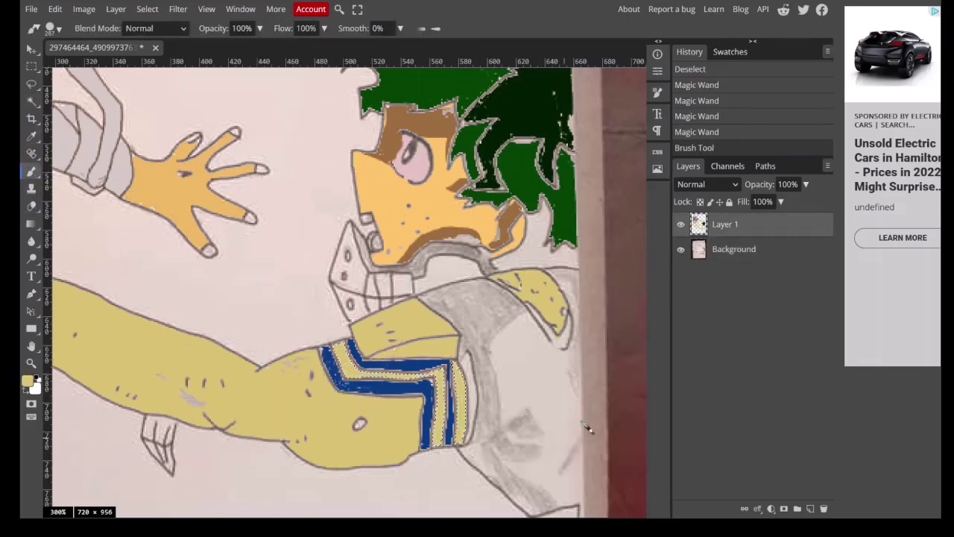
key(ctrl+d)
Reduce the brush size to 5 px and fill the unpainted gaps near the elbow of the lower sleeve.
click(59, 28)
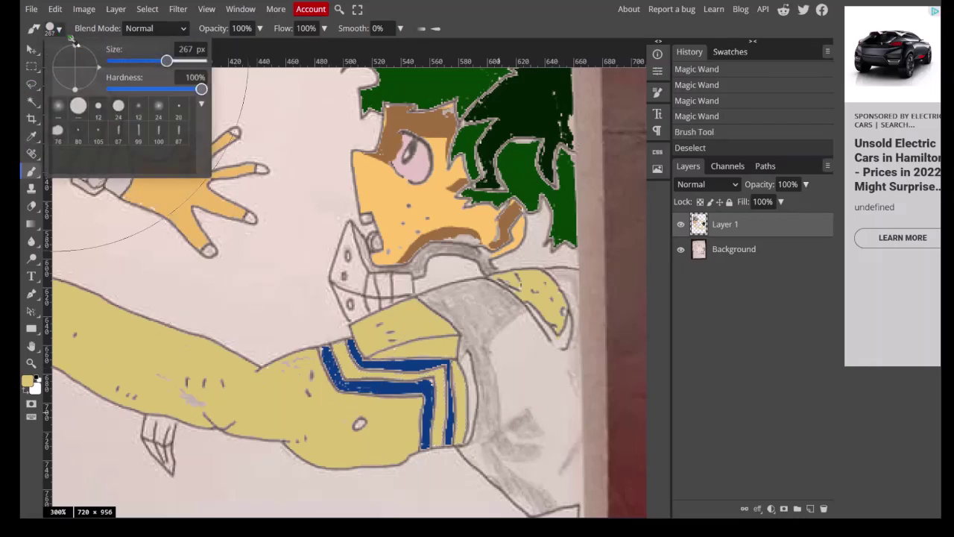
drag(168, 61, 112, 62)
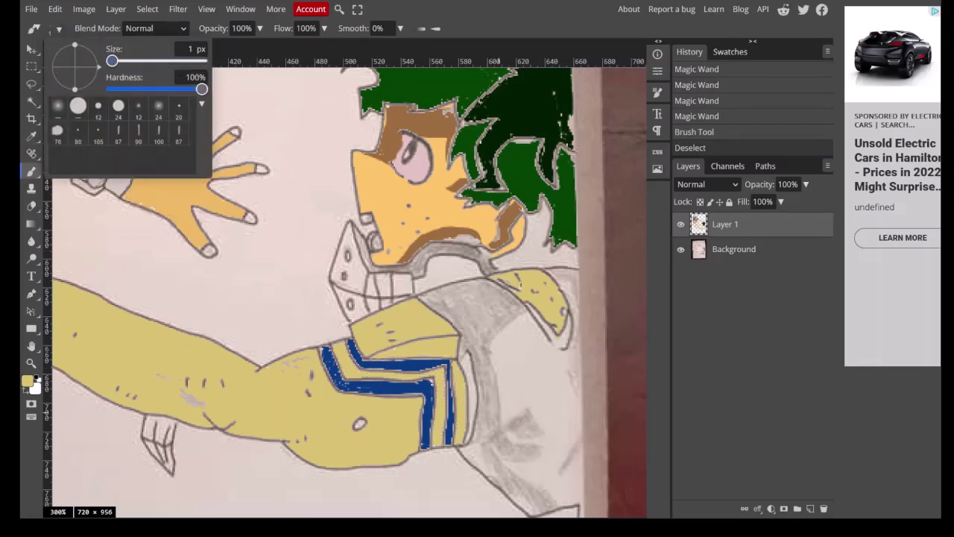
drag(115, 63, 123, 62)
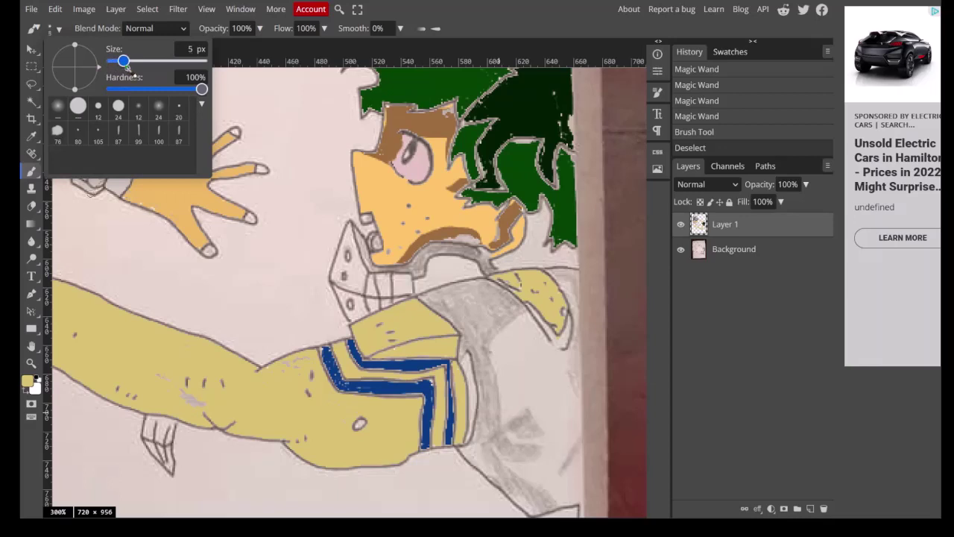
click(161, 374)
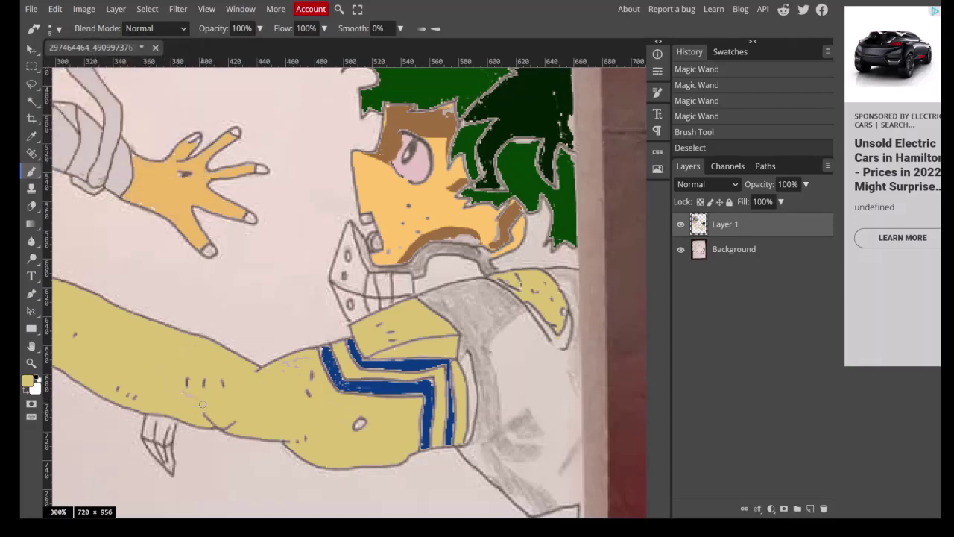
drag(187, 392, 193, 397)
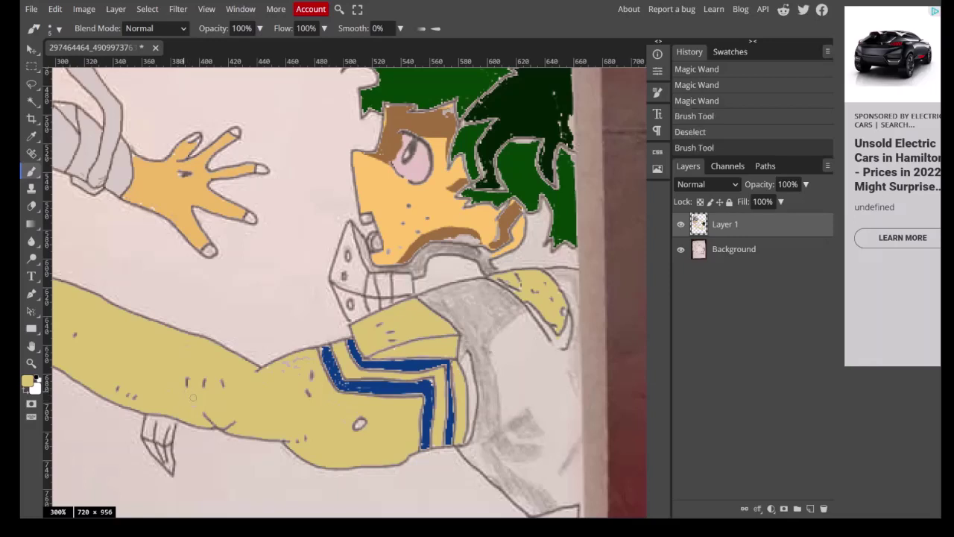
Set the brush colour to golden yellow cca209, dab it on the small oval on the upper sleeve and undo the dab.
click(28, 381)
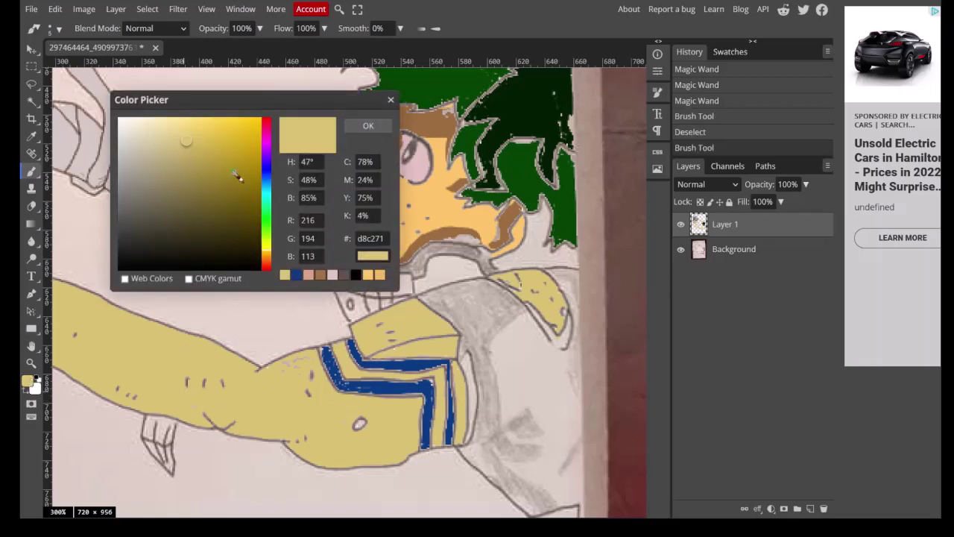
drag(244, 143, 254, 148)
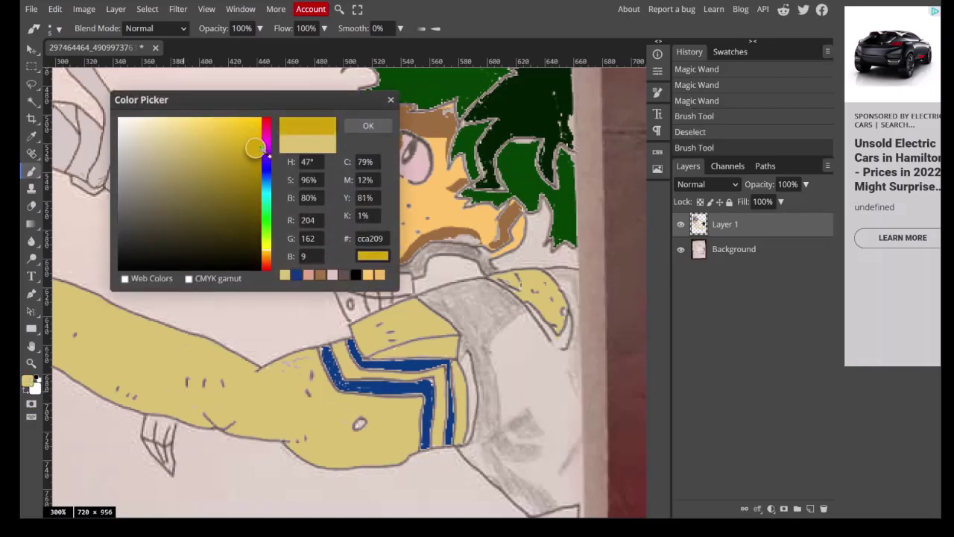
click(367, 129)
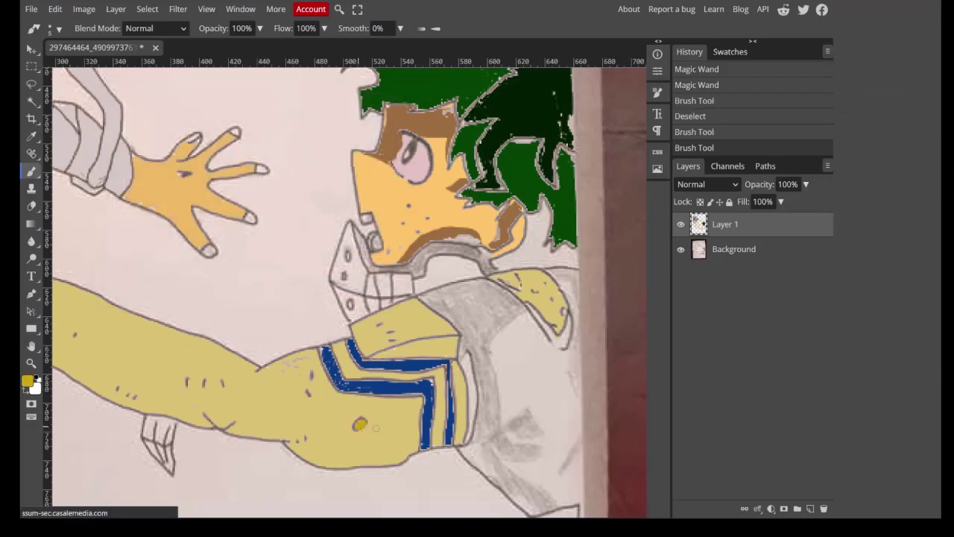
key(ctrl+z)
Select the whole inside of the small oval on the upper sleeve on the Background layer with the Magic Wand.
click(722, 251)
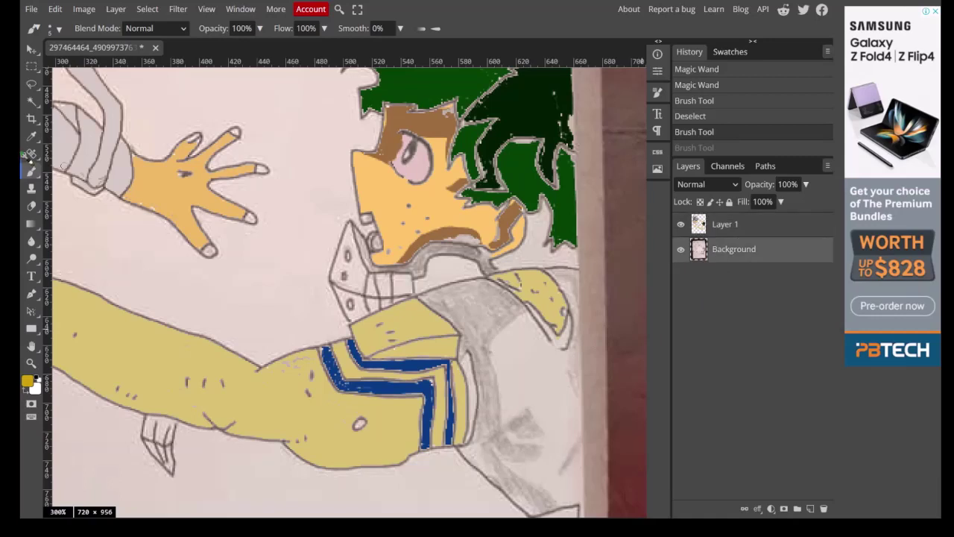
click(32, 101)
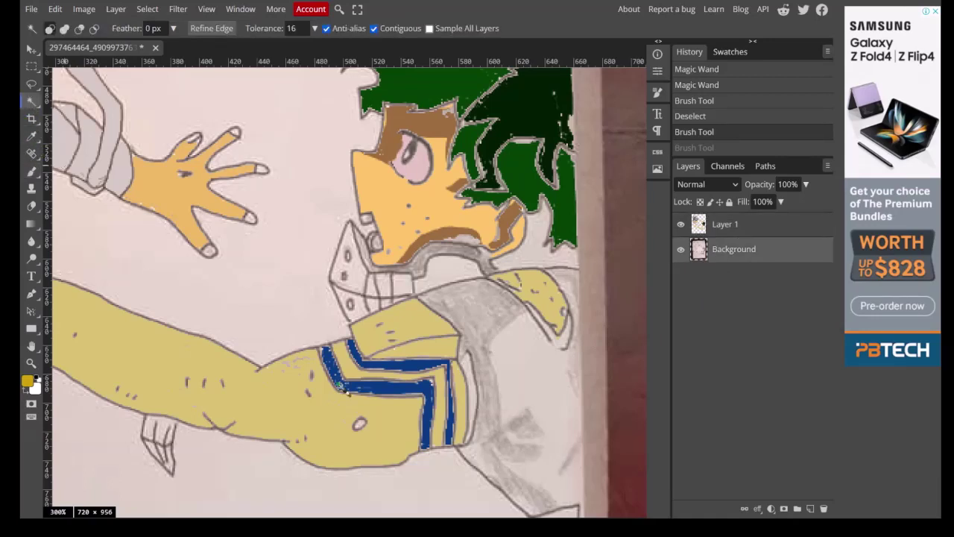
click(361, 426)
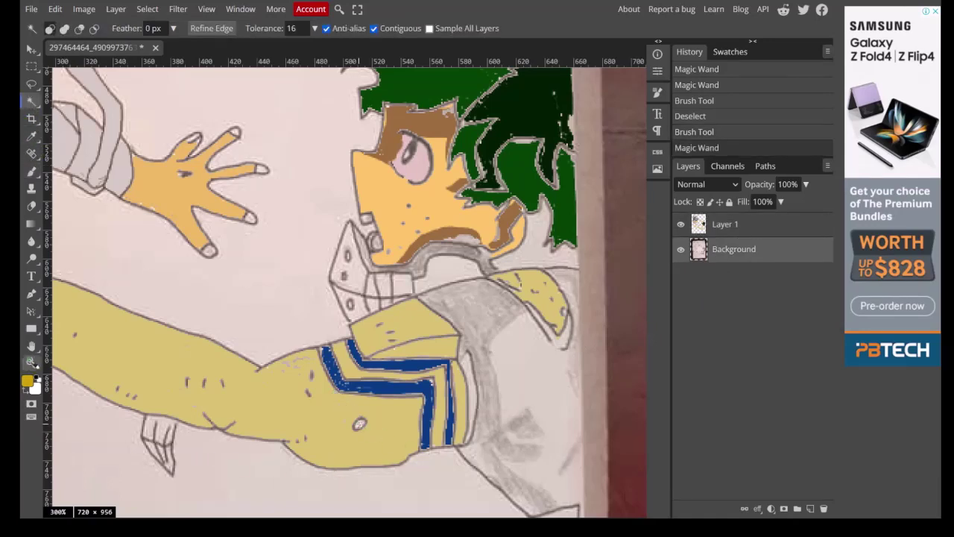
click(31, 363)
click(365, 432)
click(364, 432)
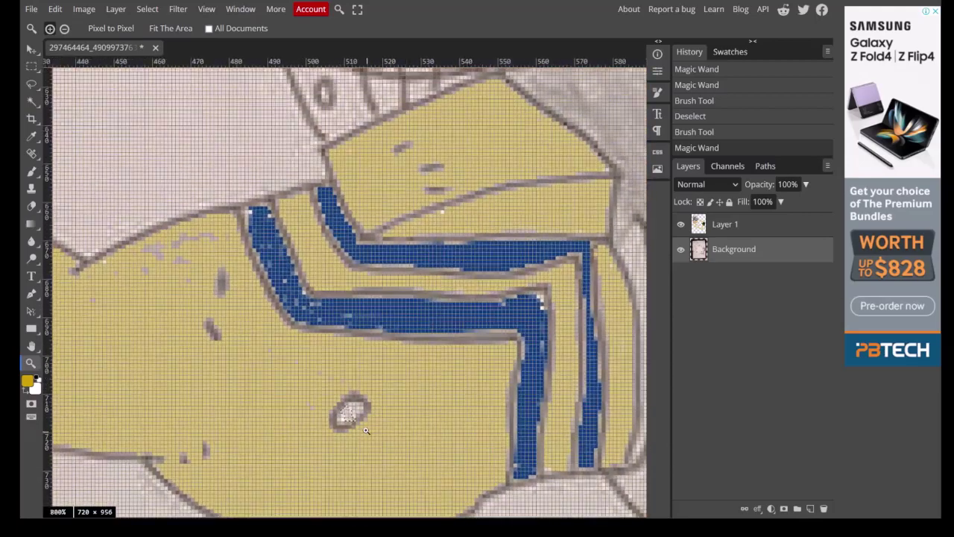
click(31, 100)
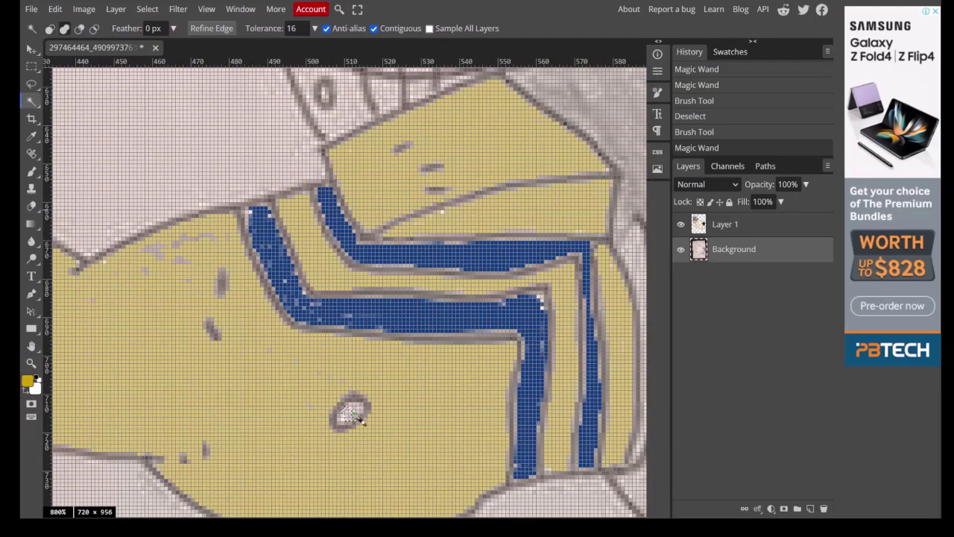
shift+click(359, 417)
shift+click(356, 420)
shift+click(352, 427)
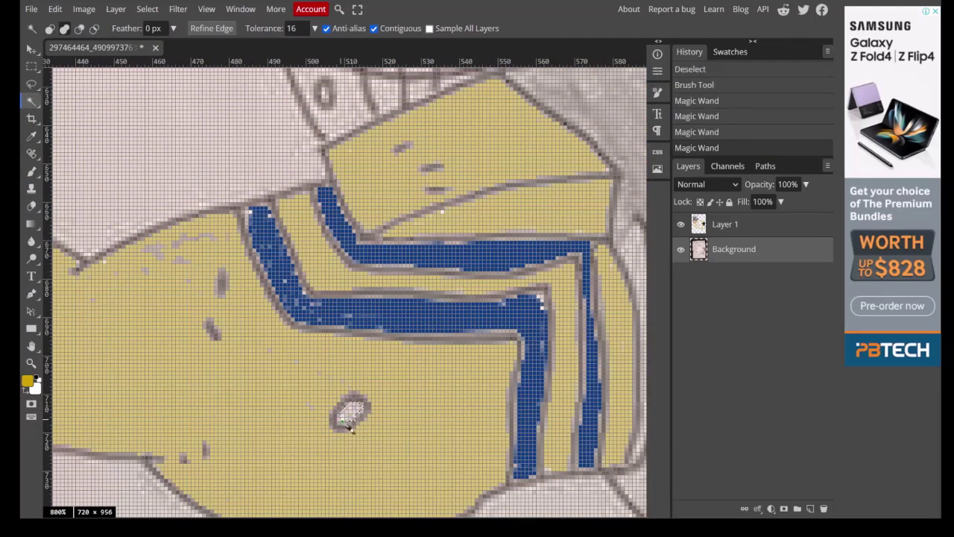
shift+click(350, 430)
Paint the selected oval golden yellow on Layer 1 with the Brush tool and clear the selection.
click(704, 225)
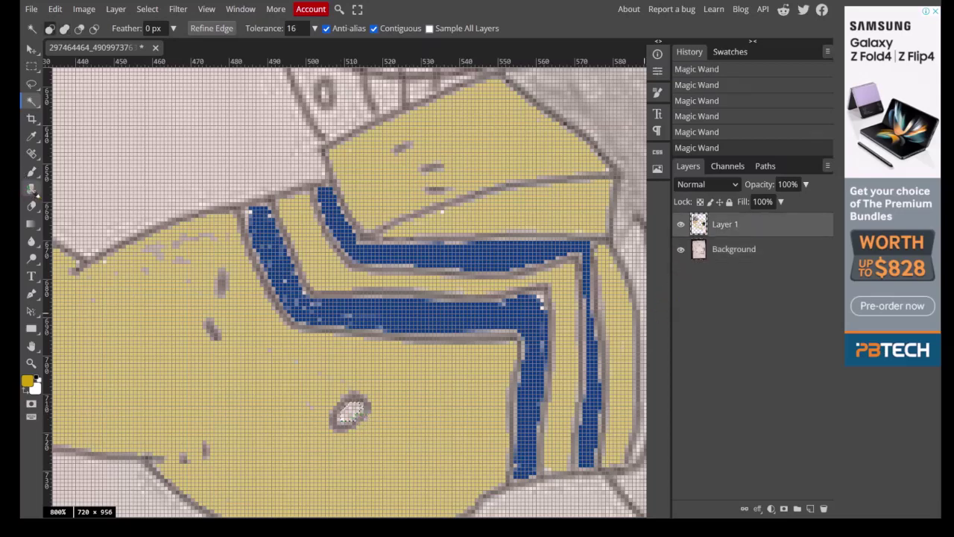
click(31, 170)
mouse_move(340, 410)
mouse_down()
mouse_move(304, 441)
mouse_move(373, 430)
mouse_up()
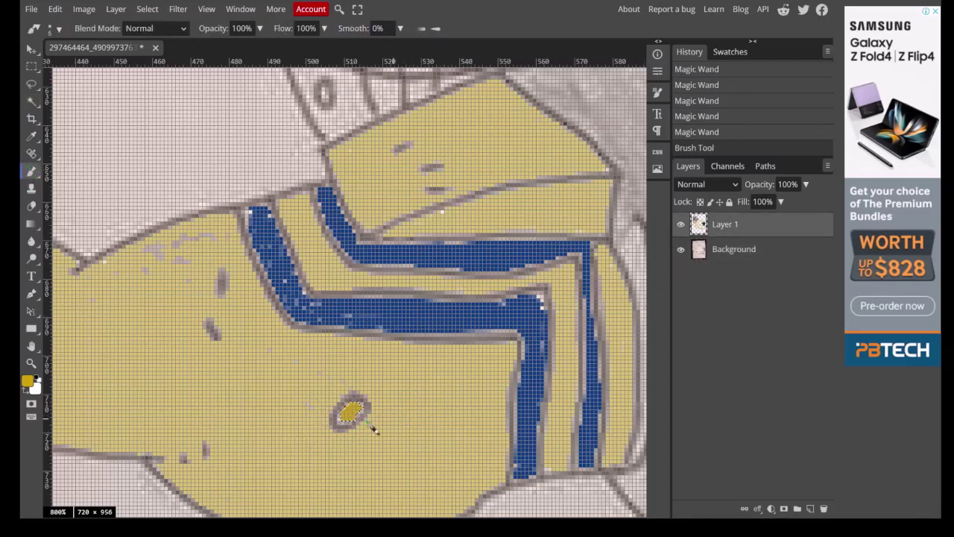
key(ctrl+d)
Select the light unshaded area of the green-haired character's torso on the Background layer with the Magic Wand.
click(31, 364)
right_click(98, 354)
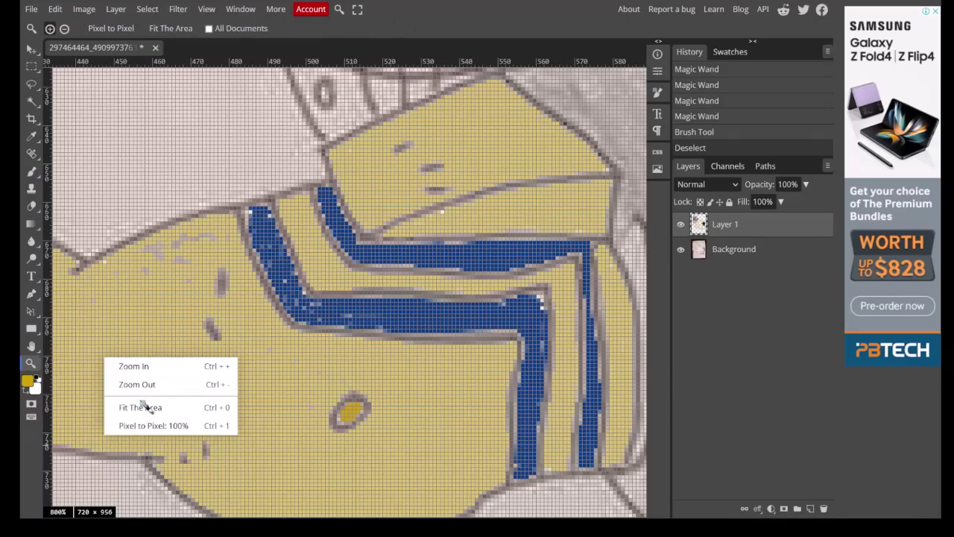
click(142, 405)
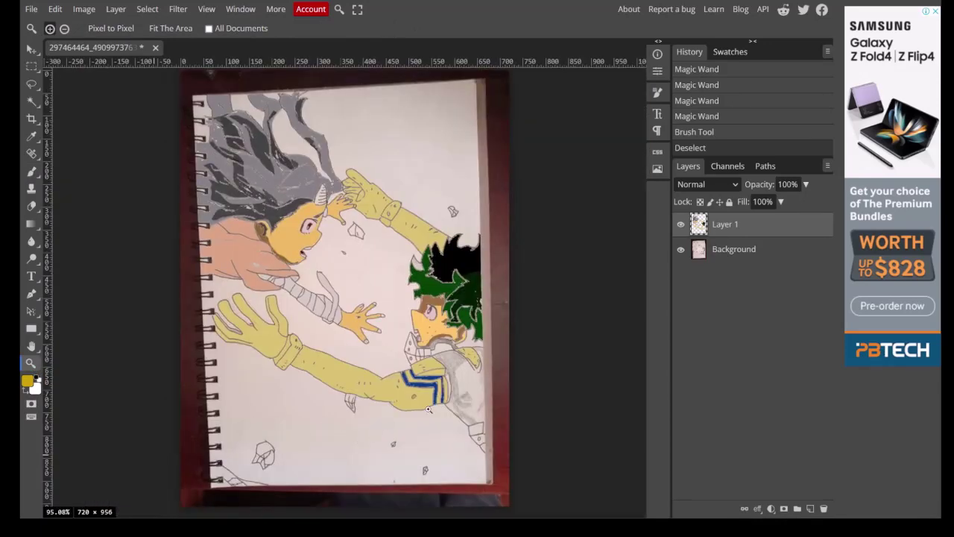
click(488, 399)
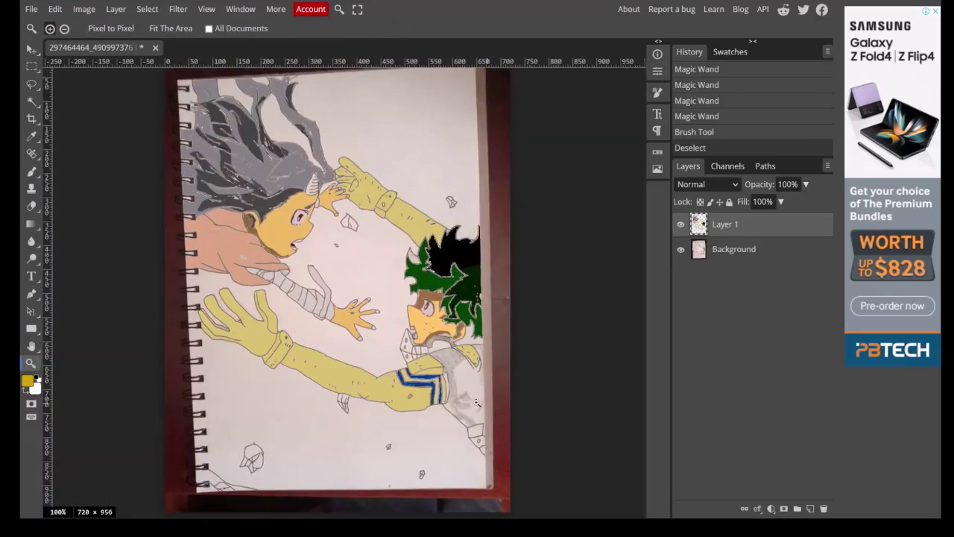
click(476, 402)
click(476, 403)
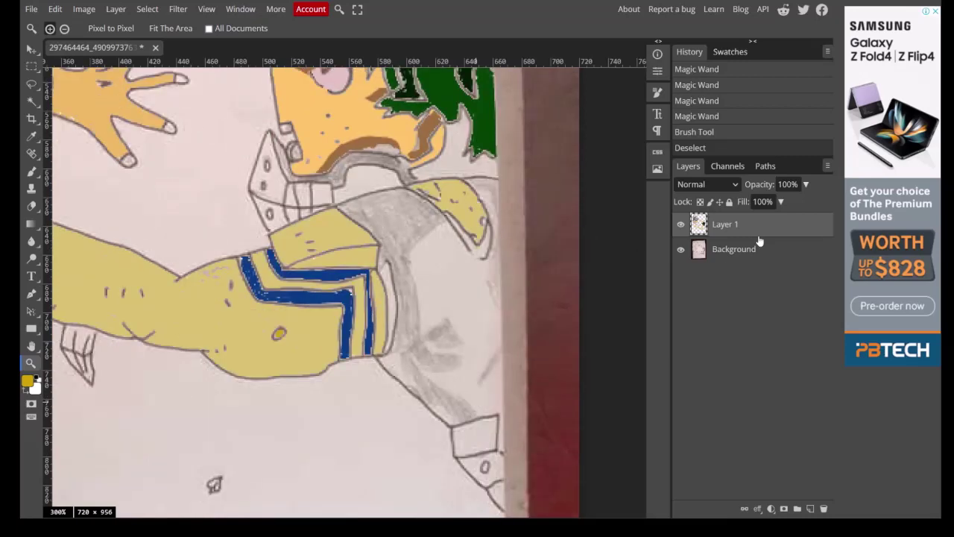
click(730, 253)
click(32, 101)
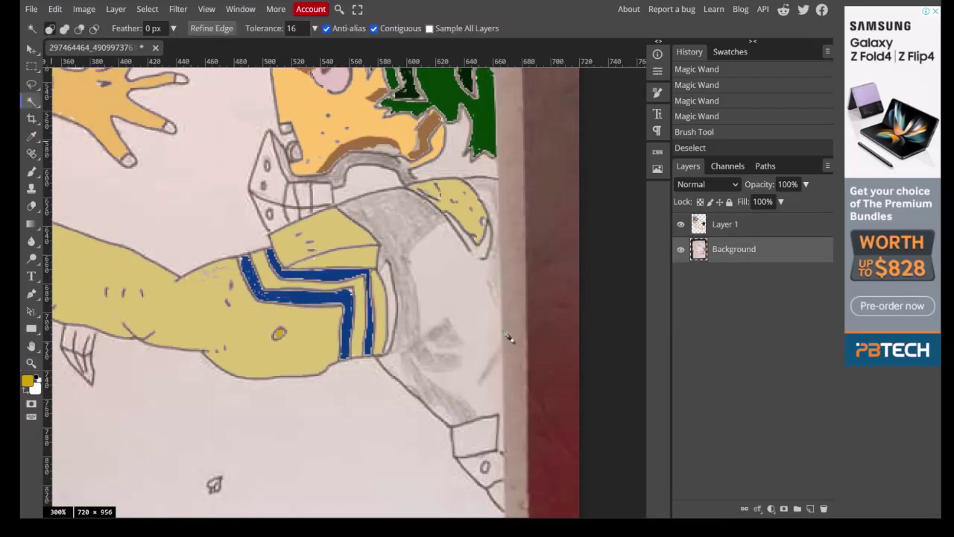
click(468, 311)
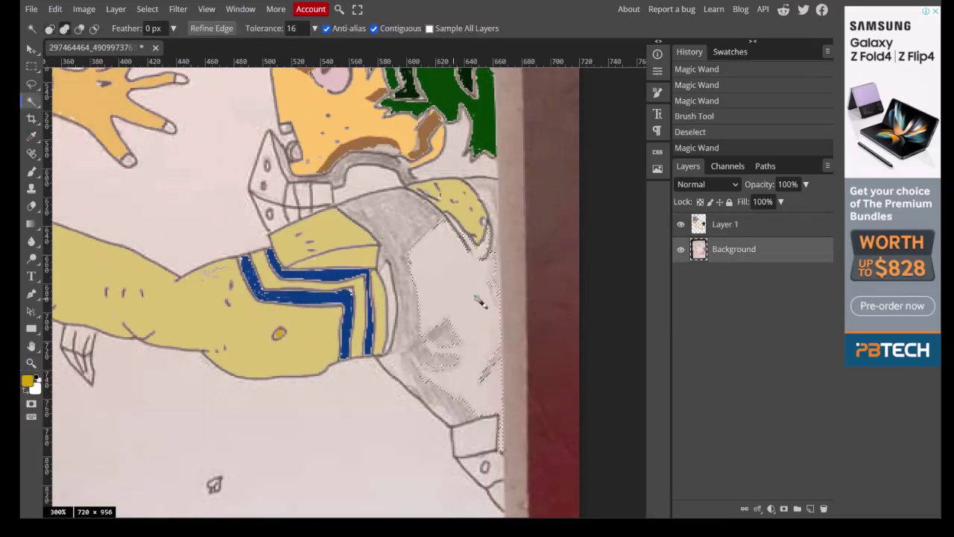
Set the foreground colour to bright blue 178ede.
click(28, 381)
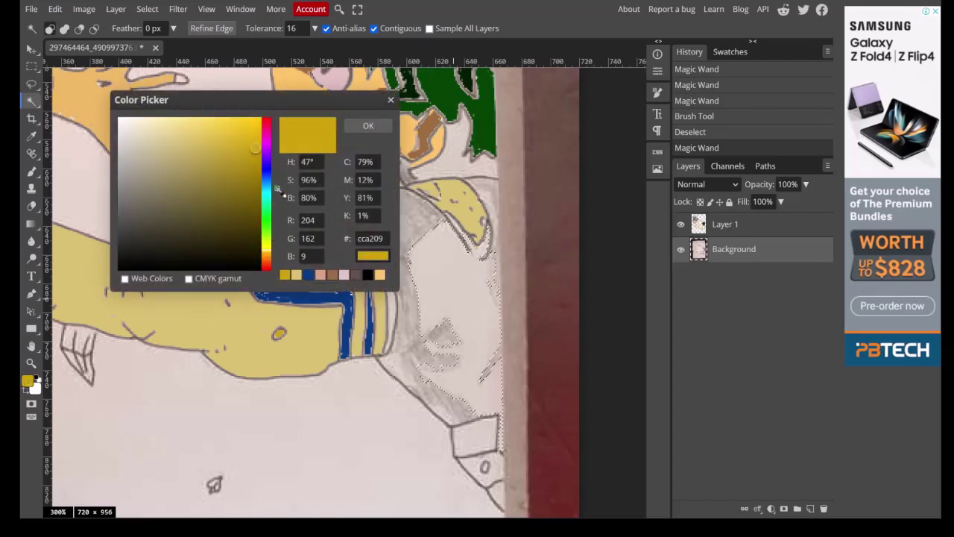
drag(275, 193, 272, 207)
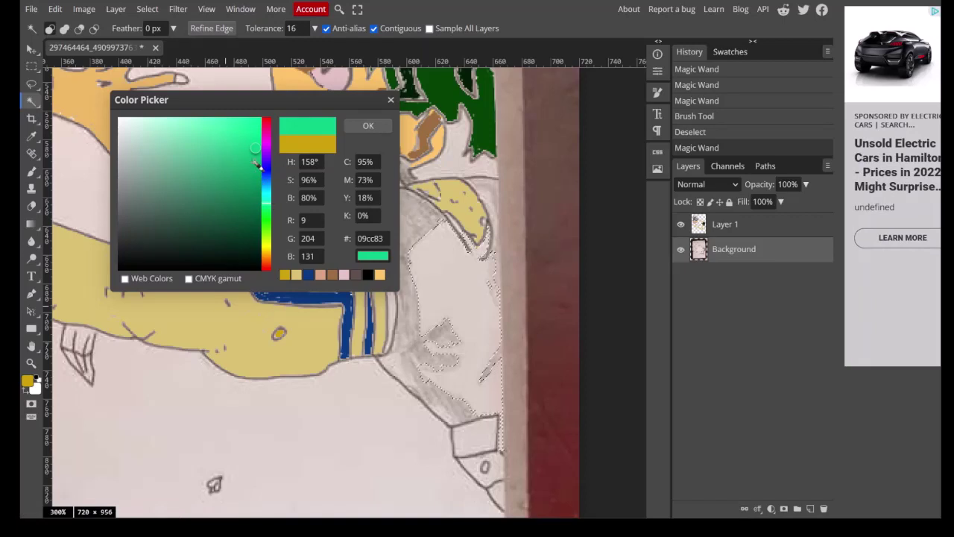
mouse_move(264, 155)
mouse_down()
mouse_move(262, 172)
mouse_move(247, 160)
mouse_up()
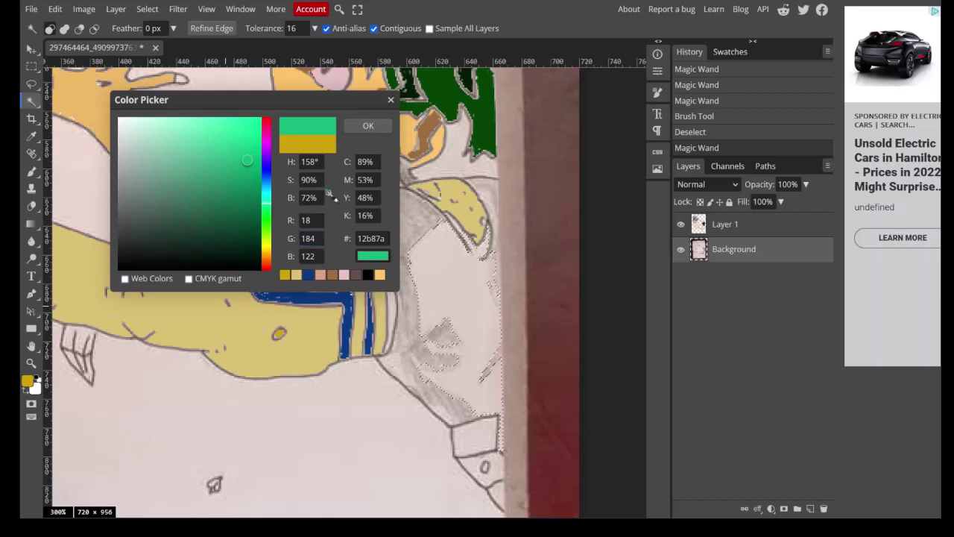
drag(283, 206, 279, 209)
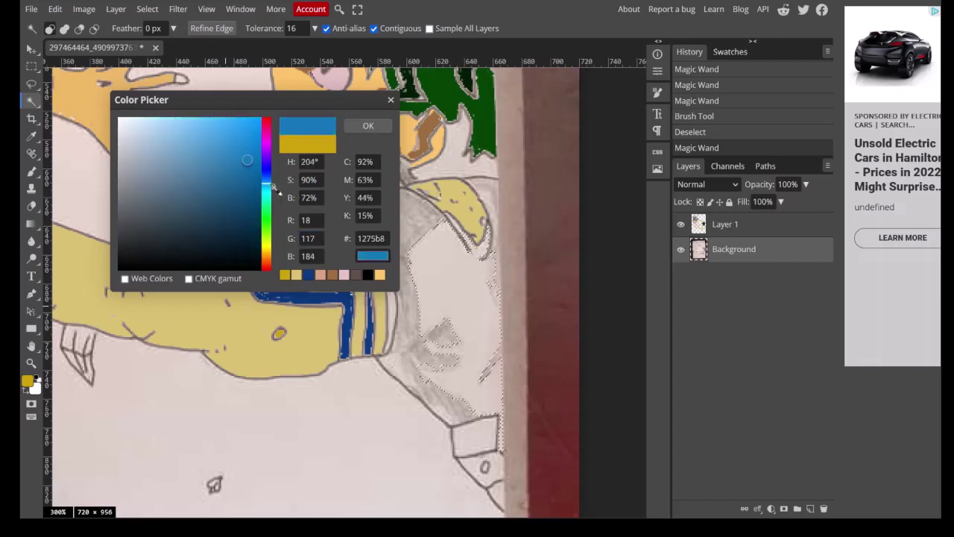
mouse_move(248, 161)
mouse_down()
mouse_move(251, 185)
mouse_move(251, 163)
mouse_move(213, 147)
mouse_move(215, 121)
mouse_move(254, 143)
mouse_up()
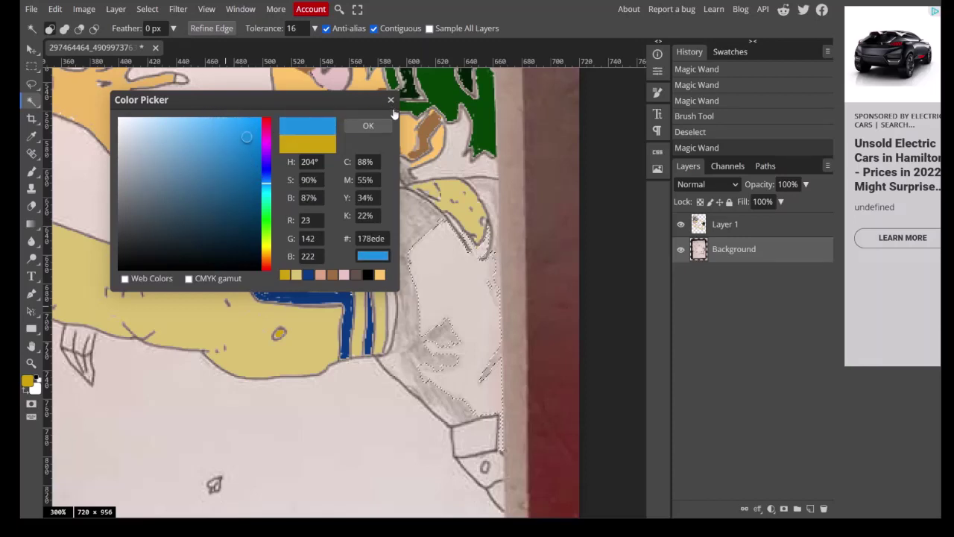
click(368, 125)
Set the Brush tool to 151 px on Layer 1, try the blue on the selected torso area and undo the stroke.
click(31, 172)
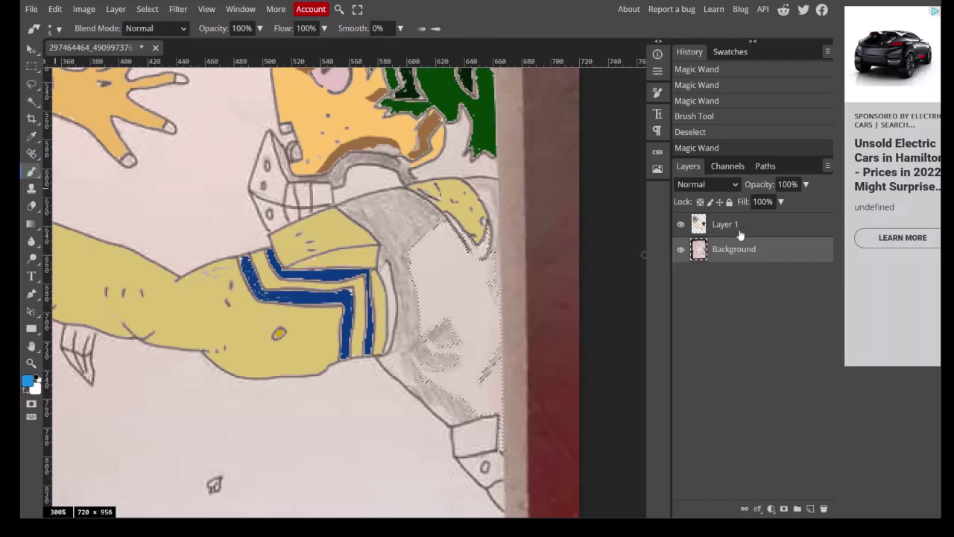
click(735, 225)
click(50, 28)
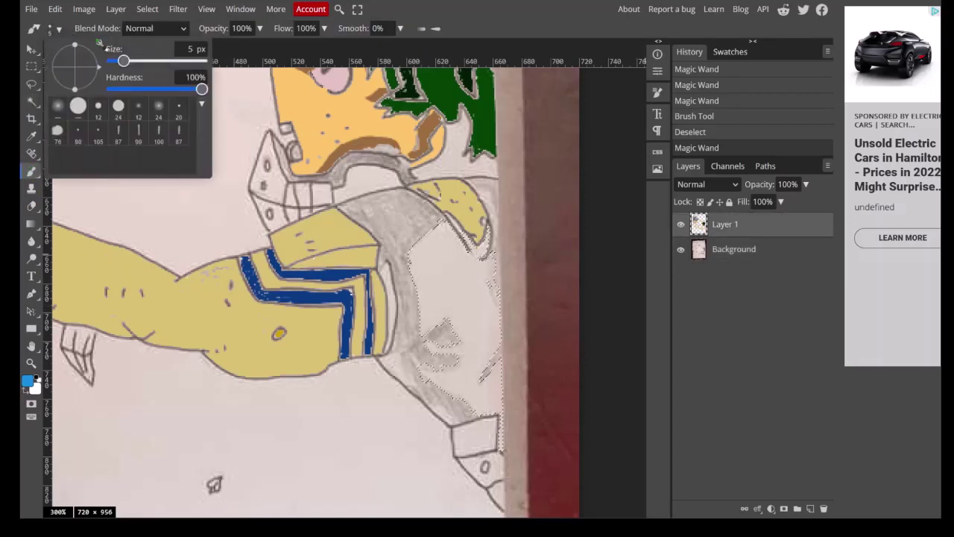
drag(128, 62, 154, 62)
drag(447, 351, 481, 386)
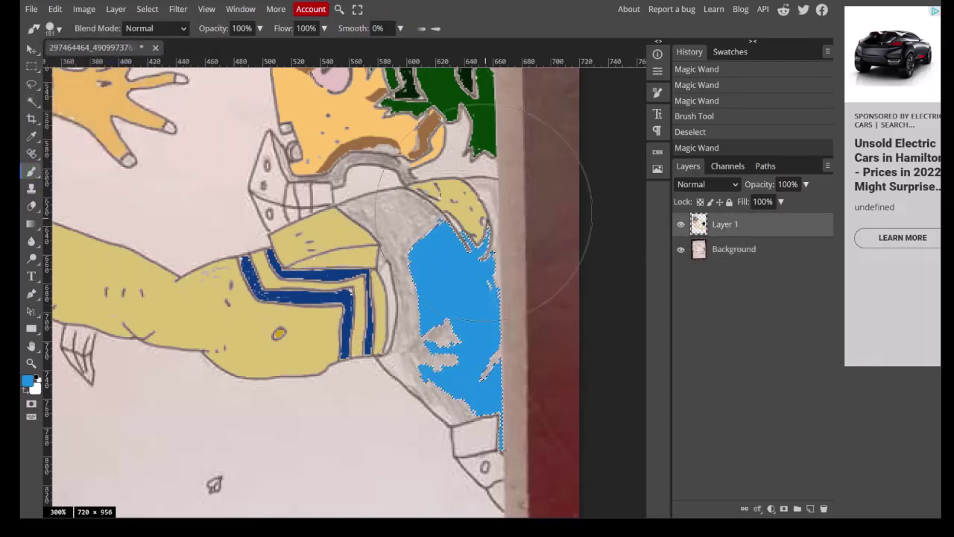
key(ctrl+z)
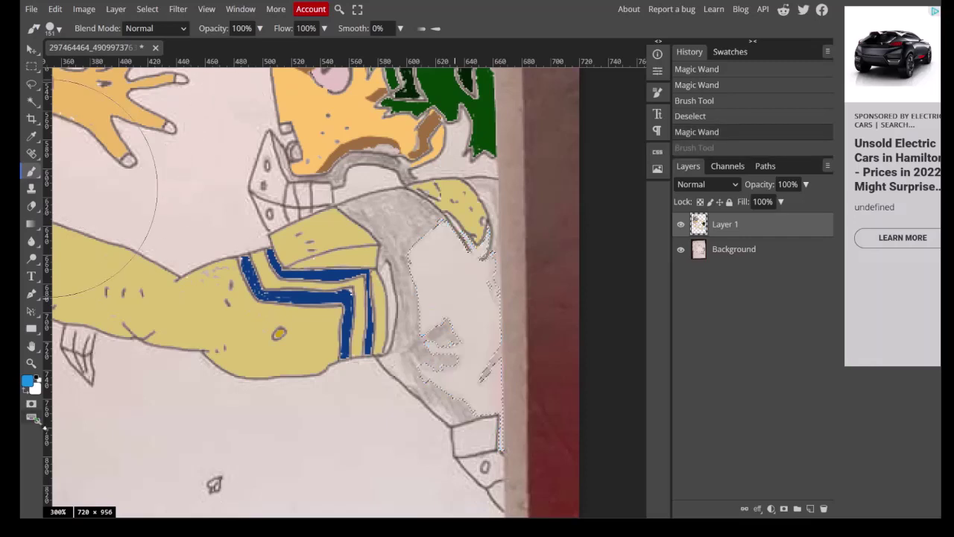
Set the background colour to muted green 259566.
click(33, 388)
click(267, 197)
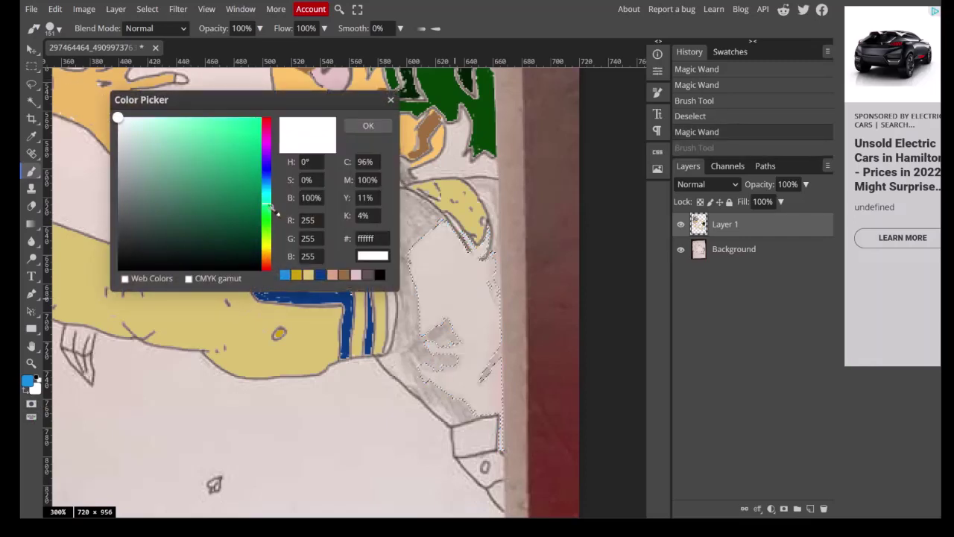
mouse_move(194, 144)
mouse_down()
mouse_move(228, 127)
mouse_move(225, 180)
mouse_up()
click(376, 131)
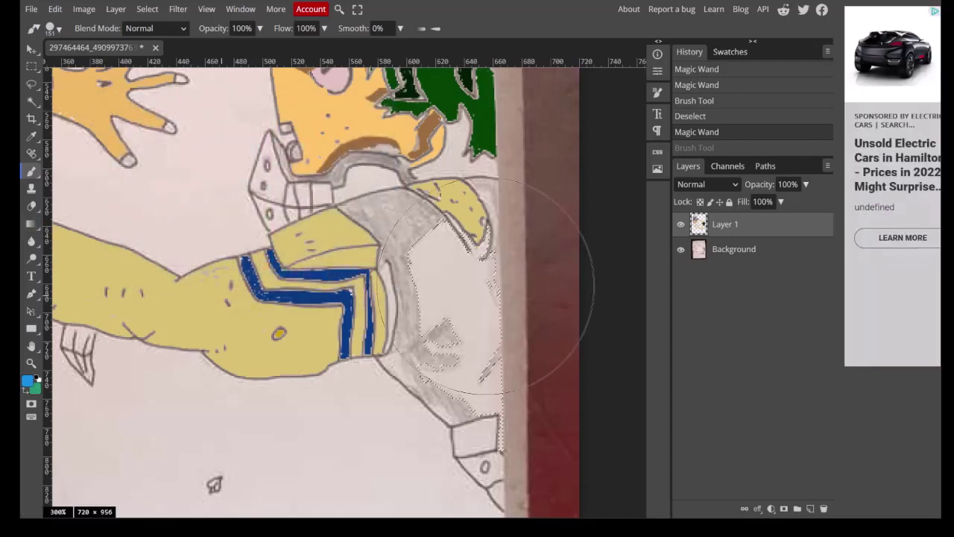
Paint the selected torso area on Layer 1 with the blue foreground colour.
drag(477, 298, 462, 406)
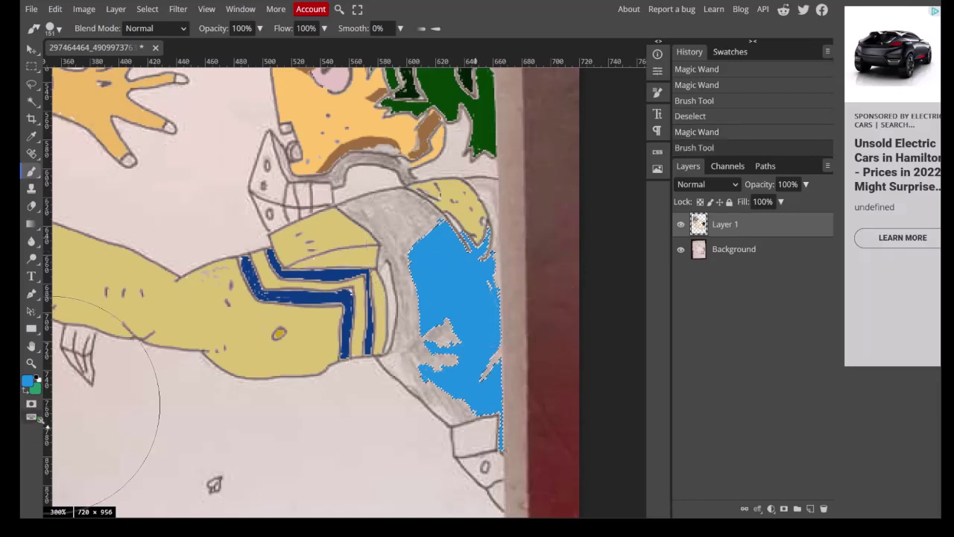
click(25, 384)
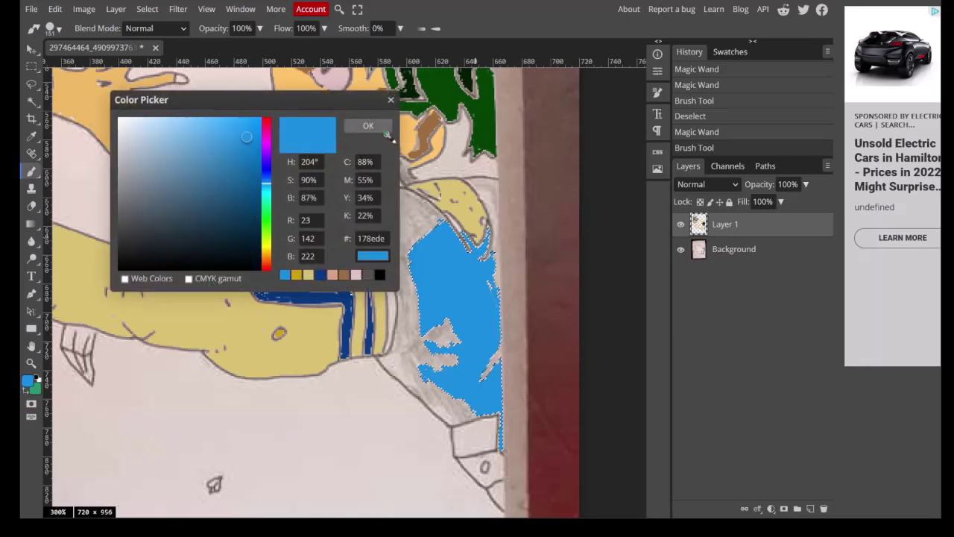
click(369, 125)
Copy the background colour's hex value 259566 into the foreground colour.
click(28, 383)
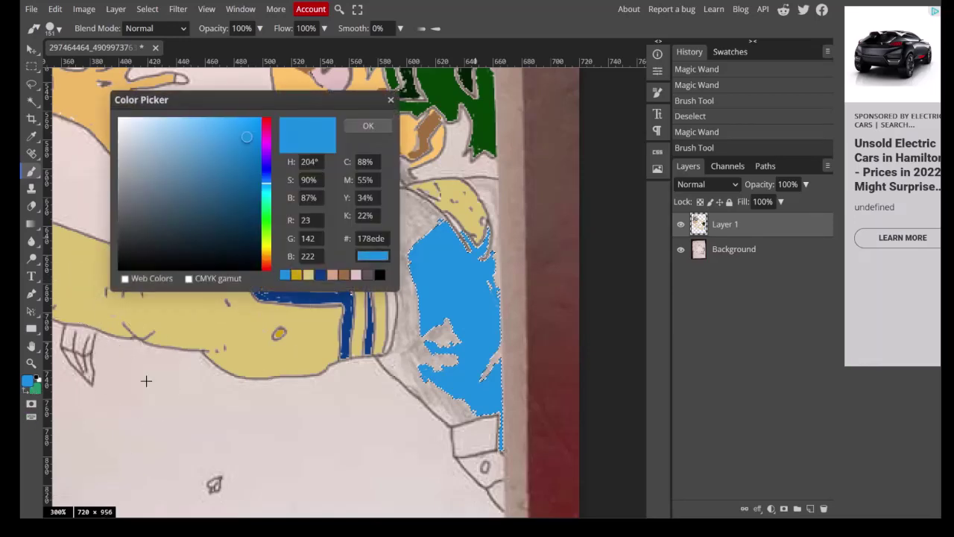
double_click(370, 239)
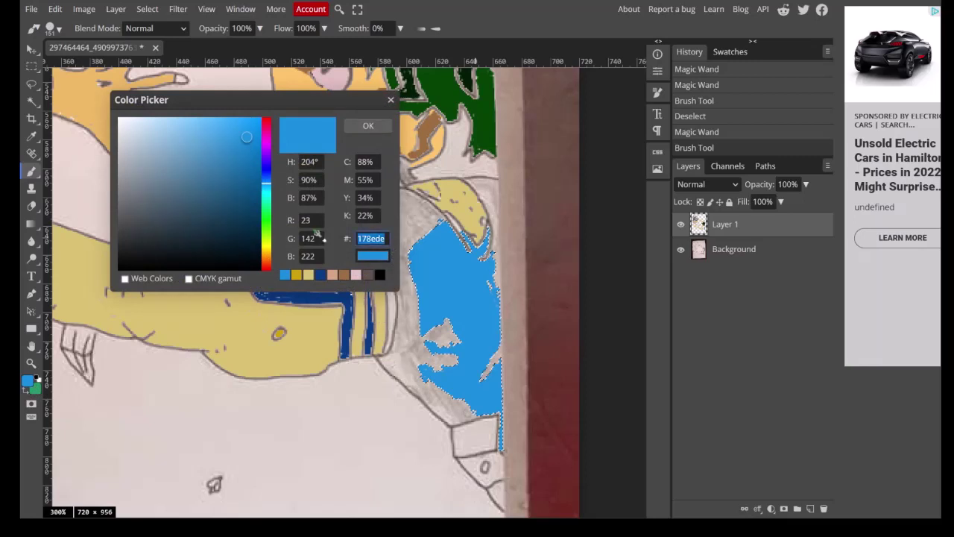
click(36, 390)
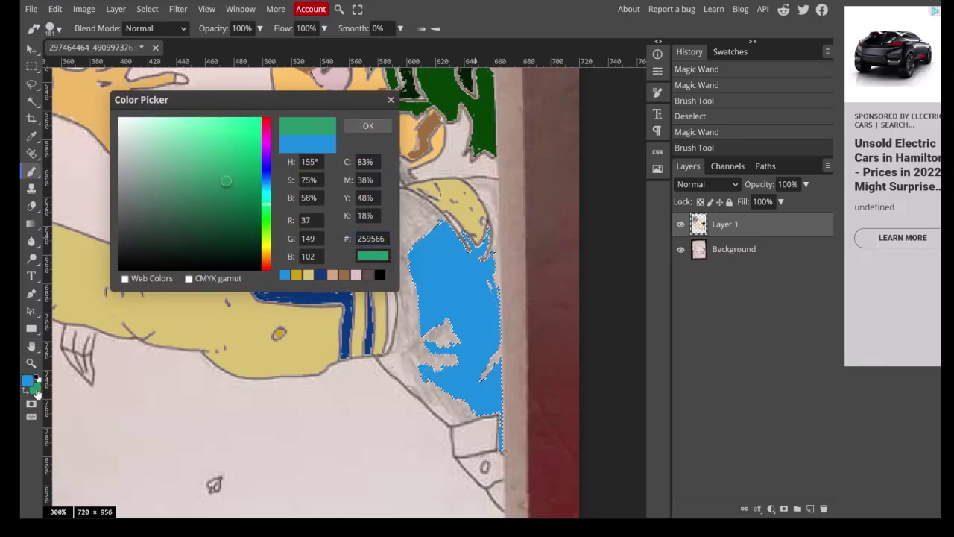
double_click(371, 238)
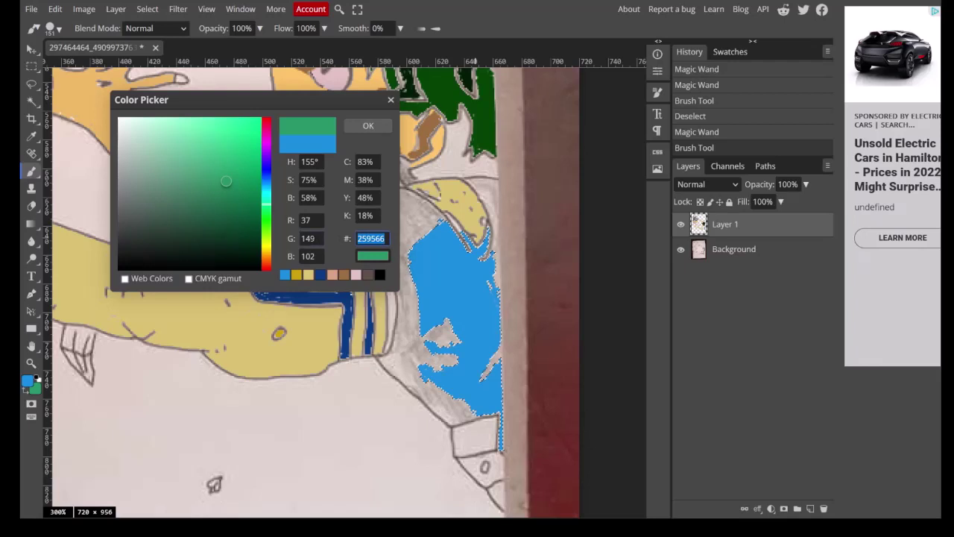
click(27, 383)
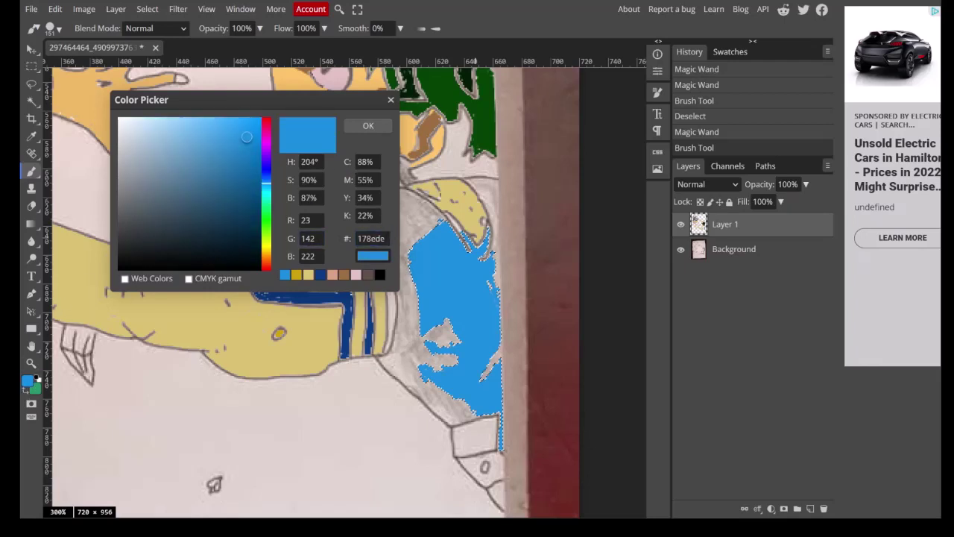
click(368, 125)
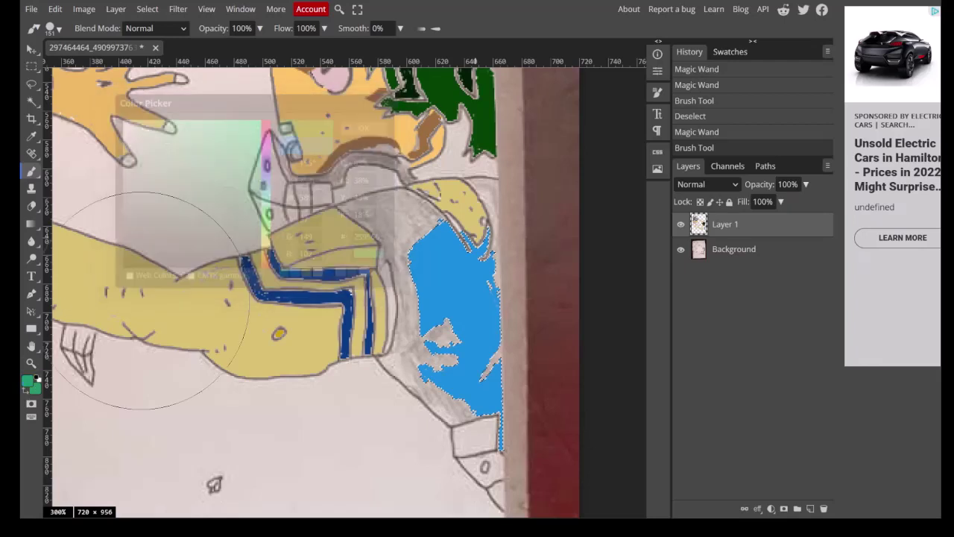
Paint the selected torso area green on Layer 1 and clear the selection.
drag(448, 246, 515, 440)
click(433, 202)
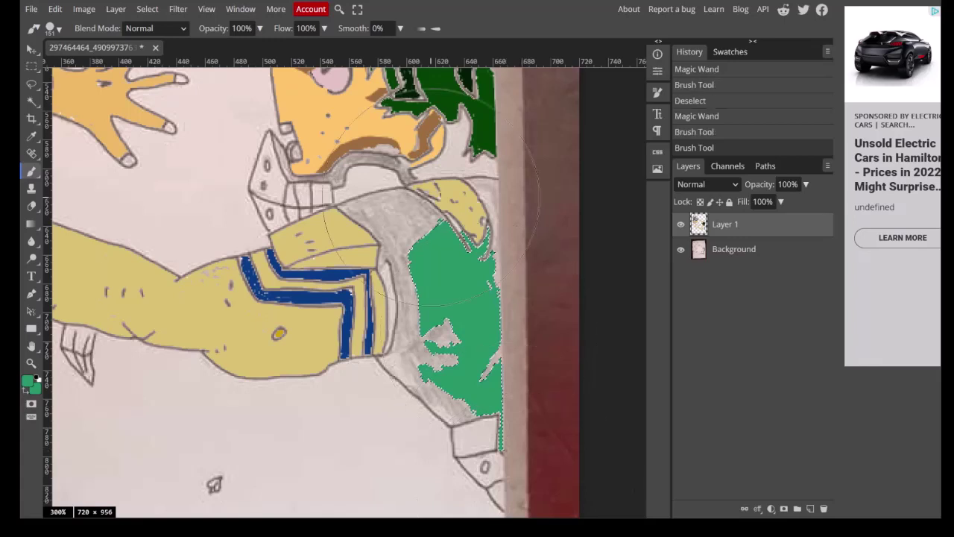
key(ctrl+d)
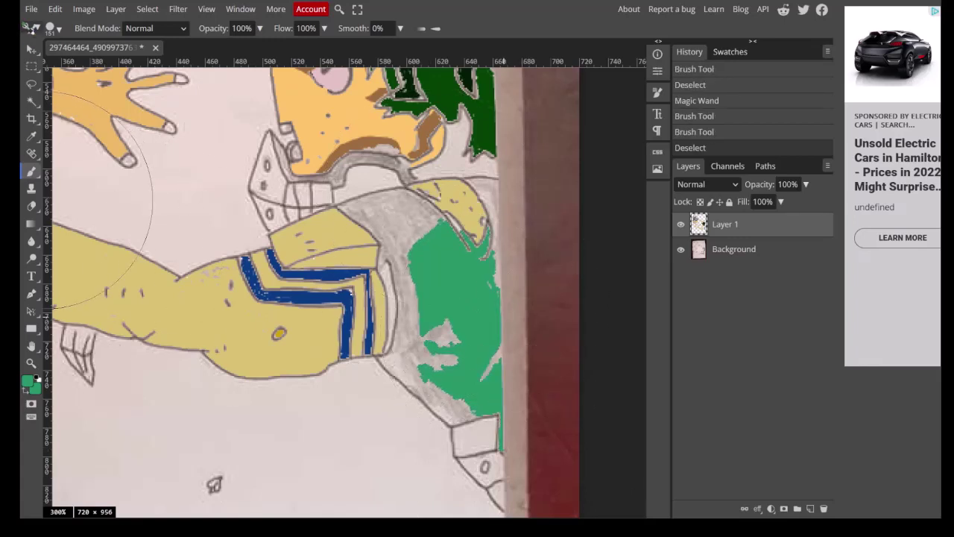
Select the grey shaded parts of the torso and the uncoloured areas along its outer edge on the Background layer with the Magic Wand.
click(31, 101)
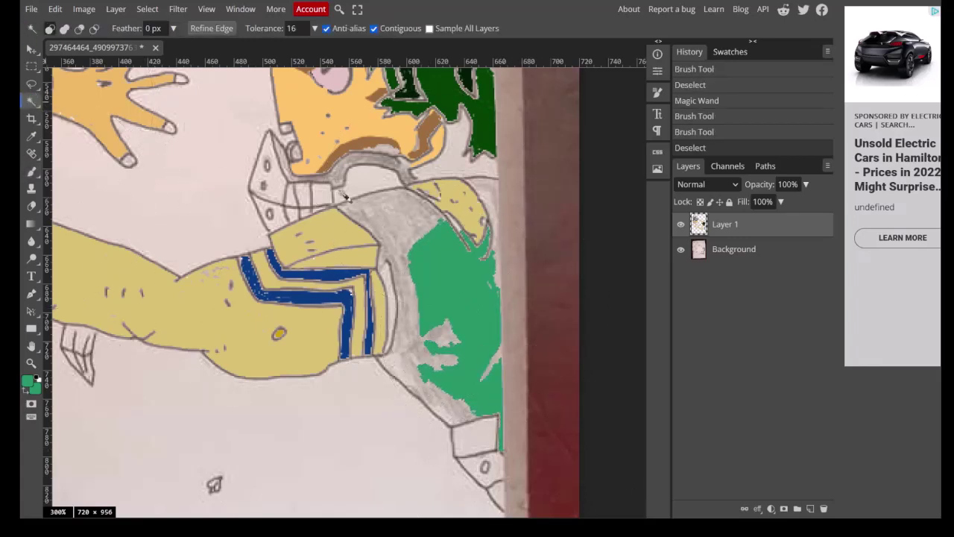
click(712, 252)
click(395, 232)
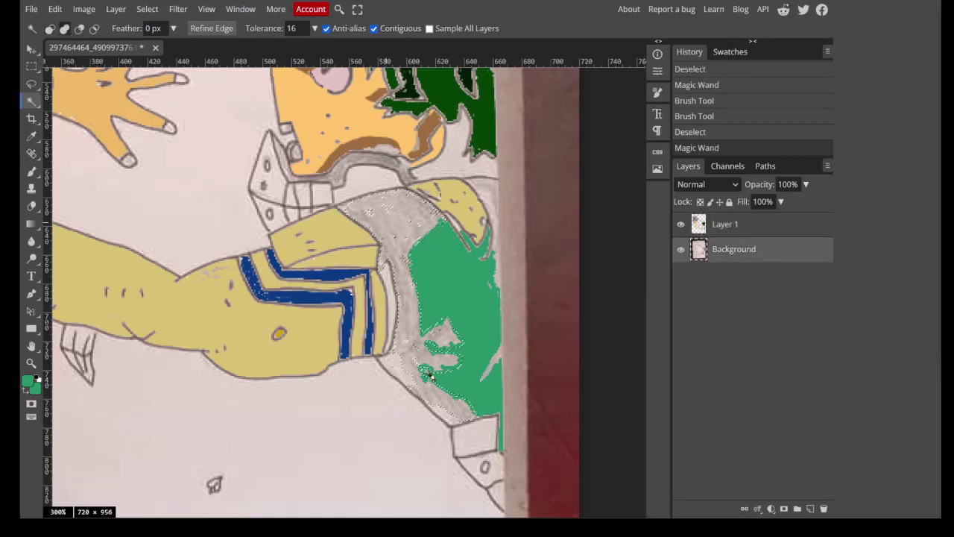
click(409, 380)
click(448, 417)
click(454, 424)
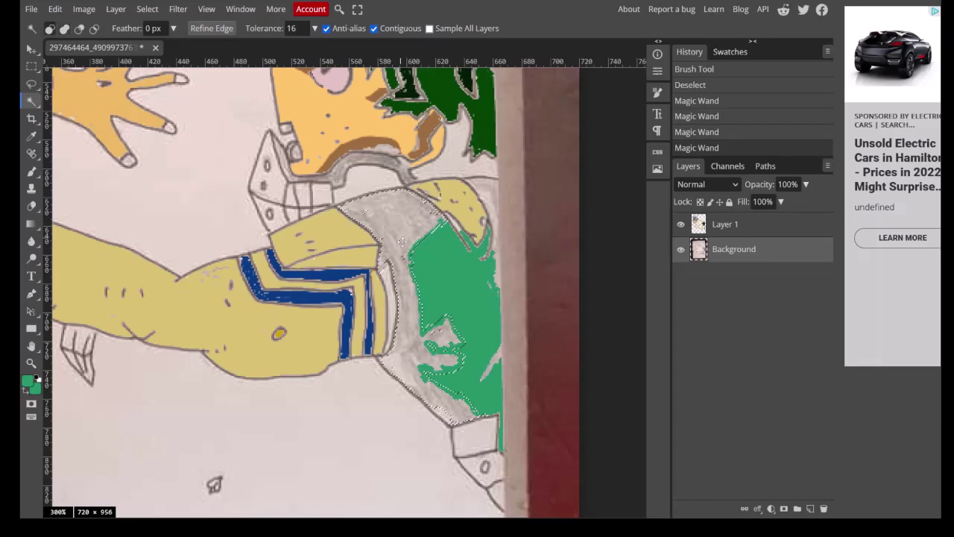
shift+click(451, 423)
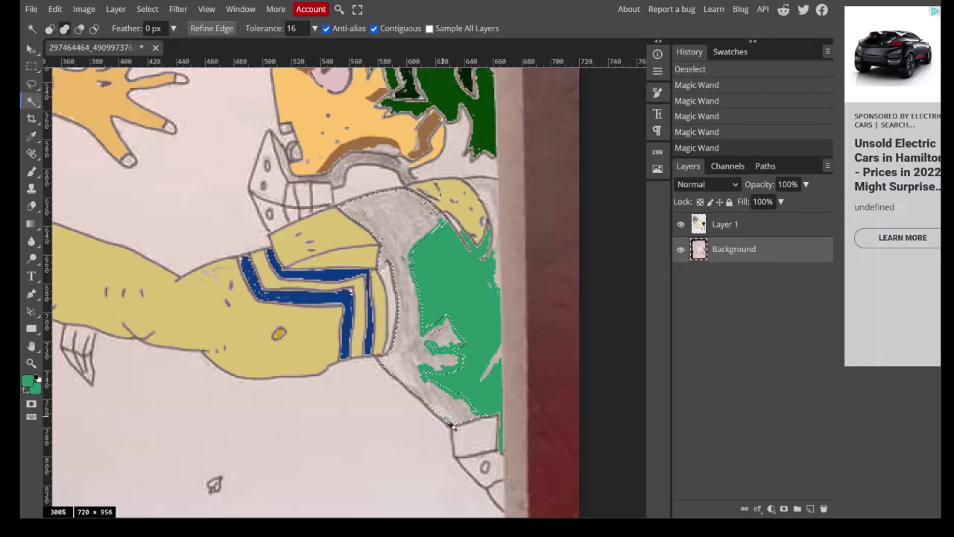
shift+click(505, 365)
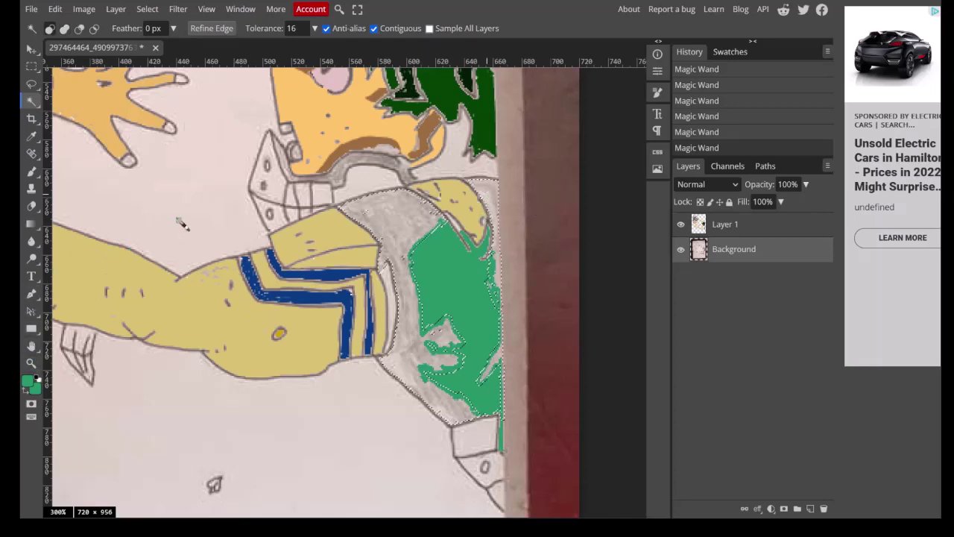
Darken the selected torso shading on the Background layer with Brightness/Contrast at brightness -150 and contrast 100, and clear the selection.
click(83, 9)
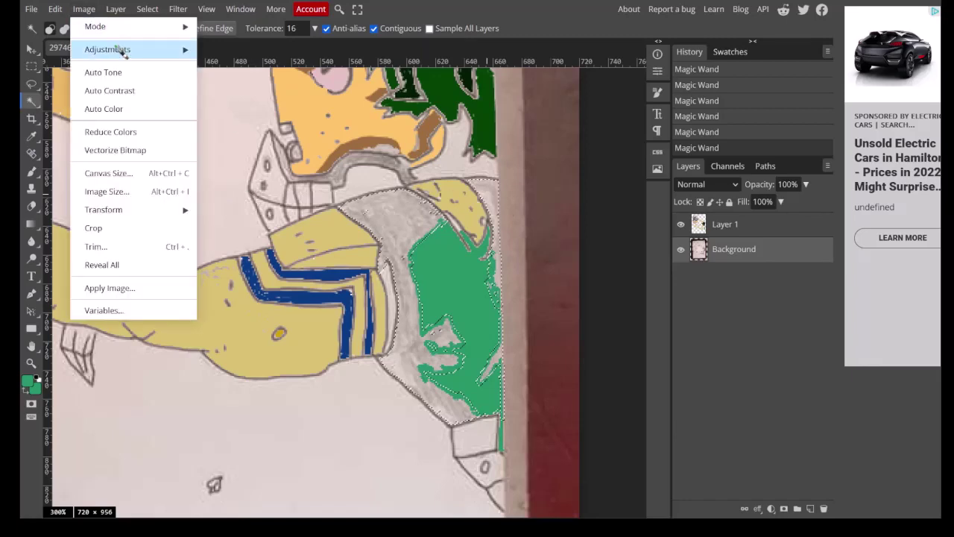
mouse_move(117, 47)
click(246, 52)
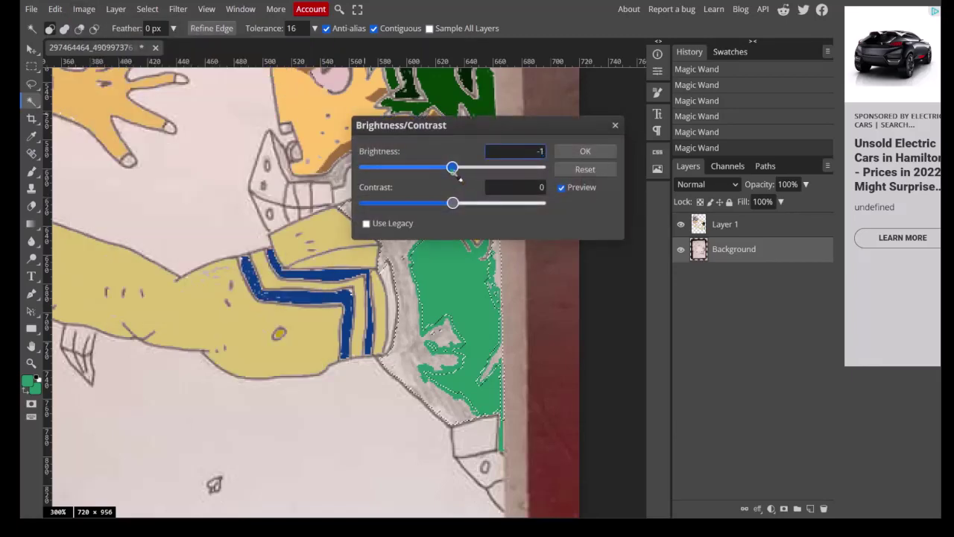
drag(453, 167, 330, 177)
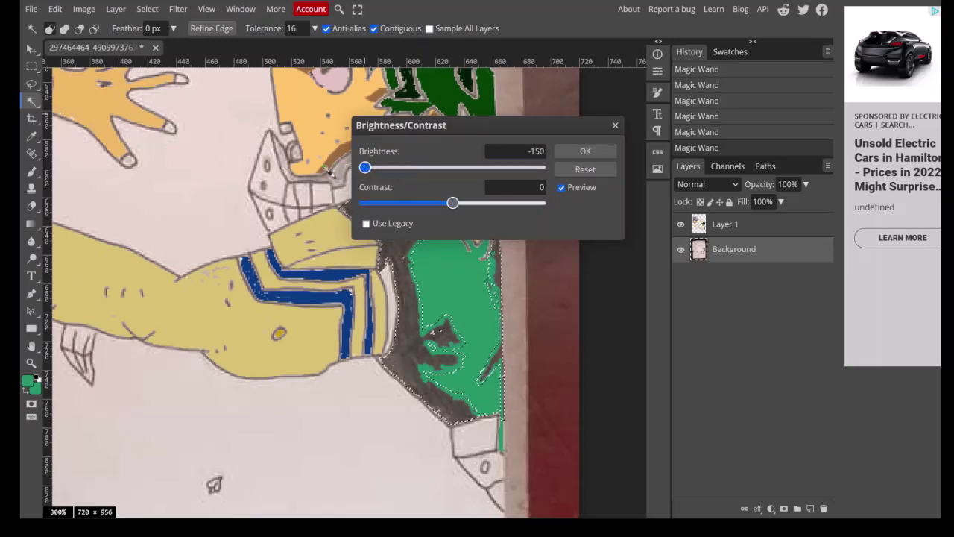
drag(452, 204, 622, 222)
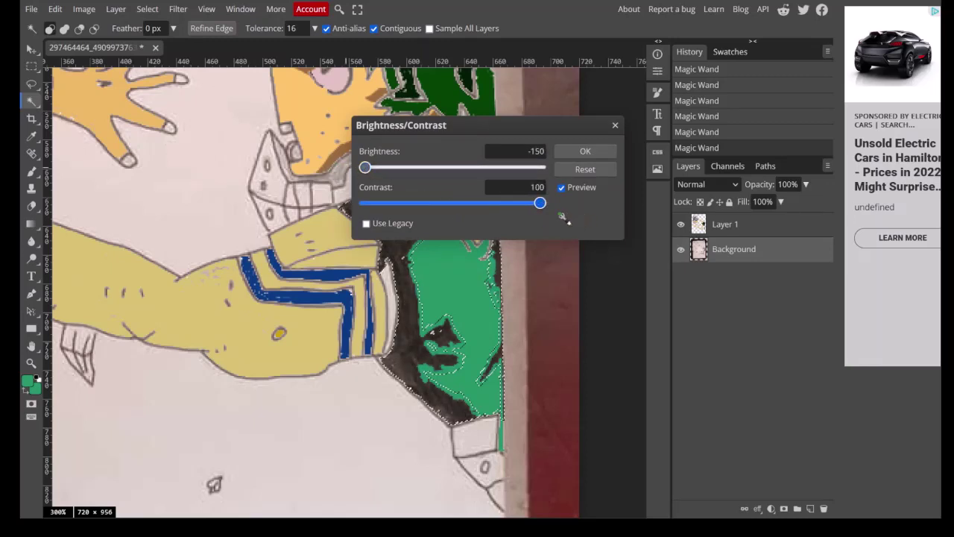
drag(562, 216, 614, 206)
click(586, 151)
key(ctrl+d)
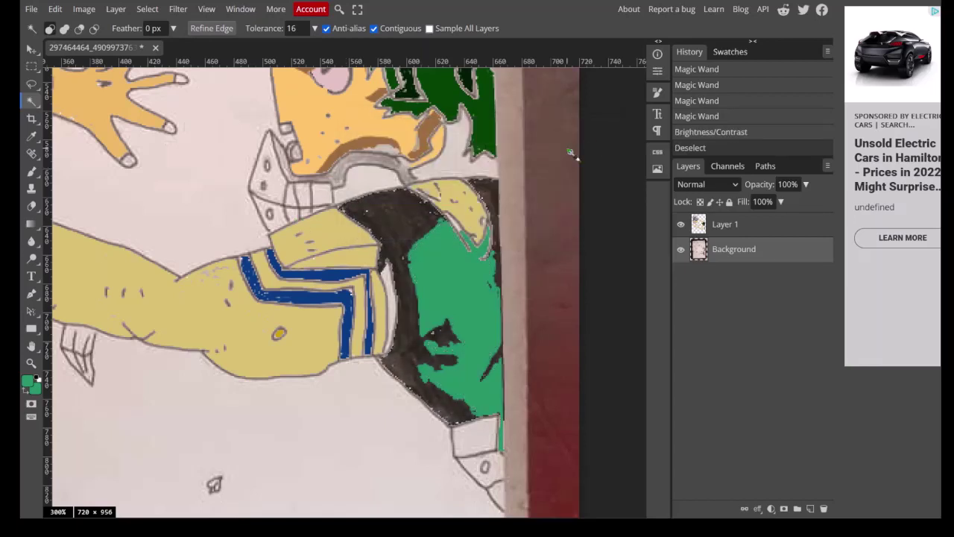
Add a new empty layer above Layer 1.
click(718, 223)
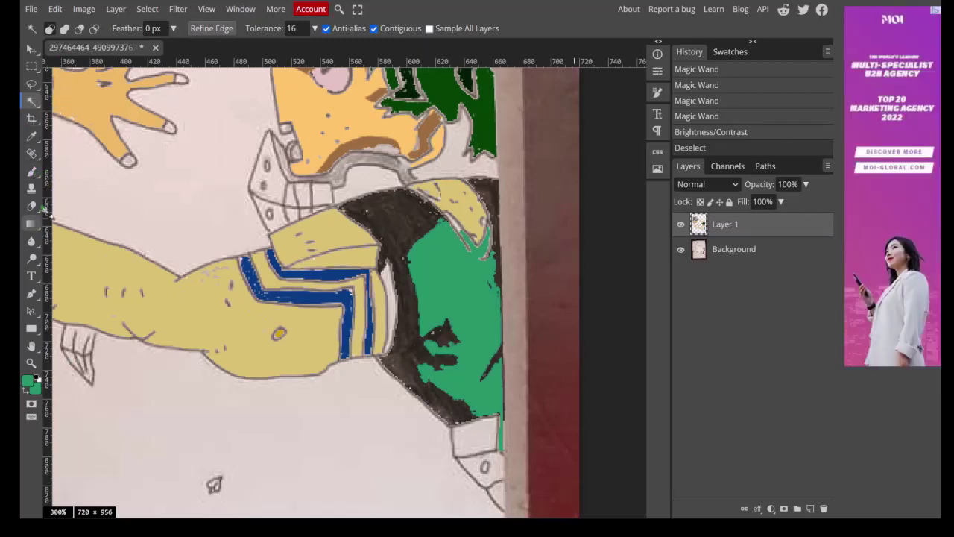
click(717, 252)
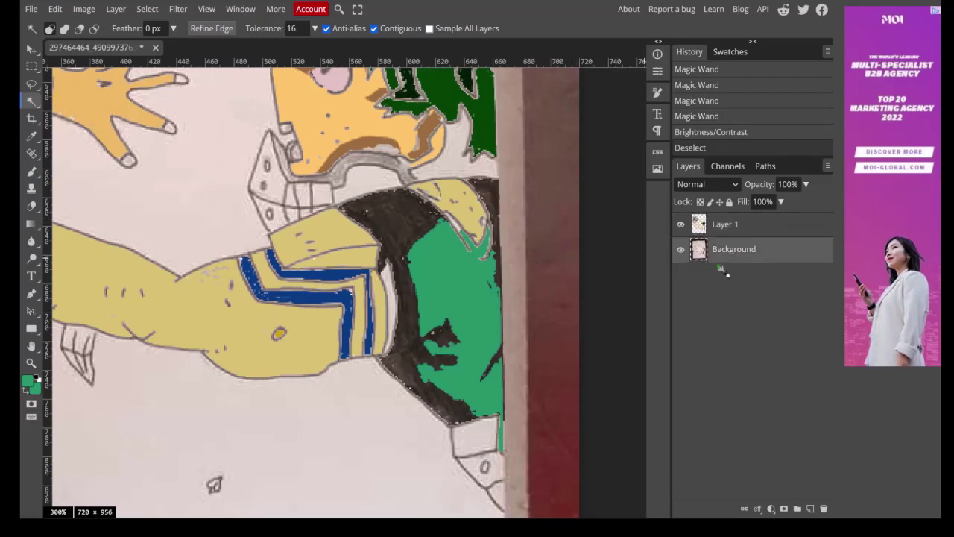
click(727, 231)
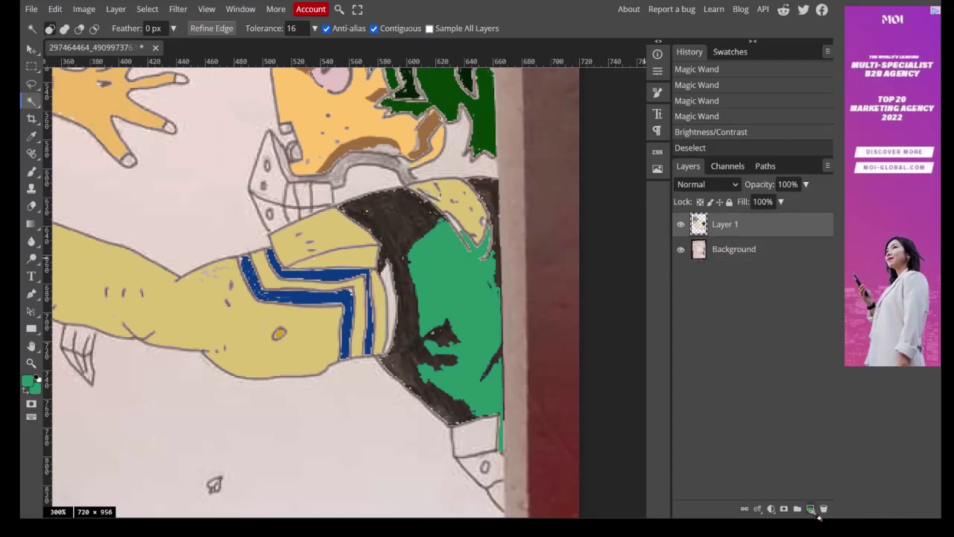
click(811, 509)
click(31, 171)
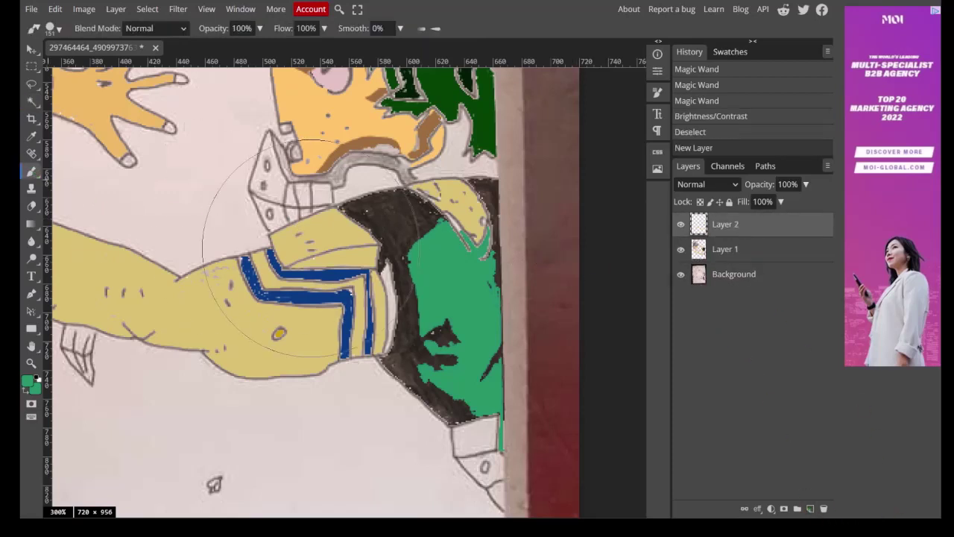
mouse_move(298, 224)
mouse_down()
mouse_move(373, 224)
mouse_move(377, 399)
mouse_up()
key(ctrl+z)
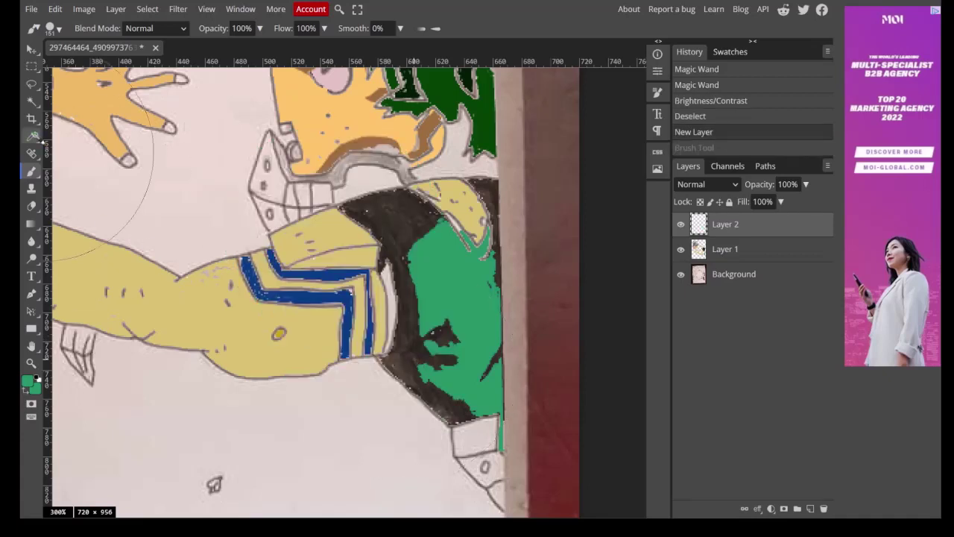
click(31, 100)
click(389, 222)
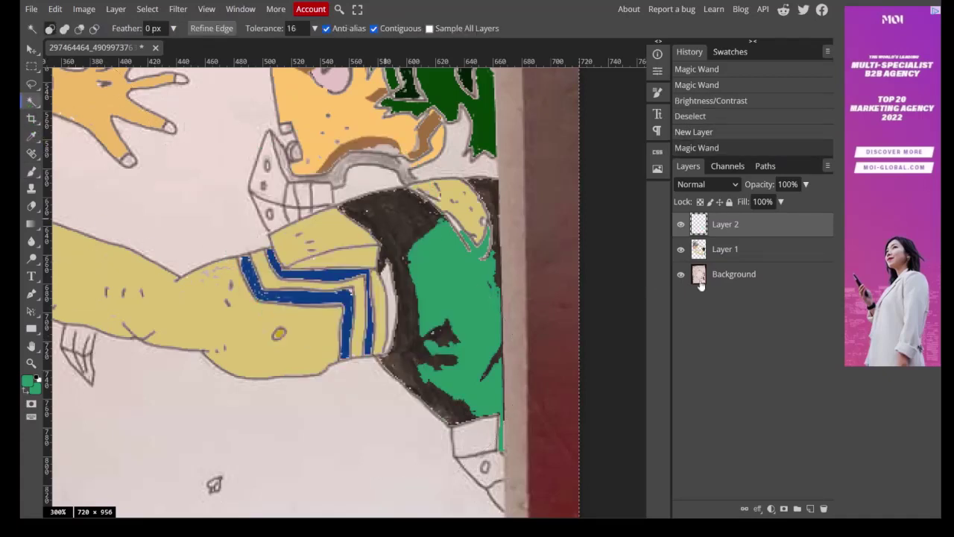
click(724, 249)
click(428, 215)
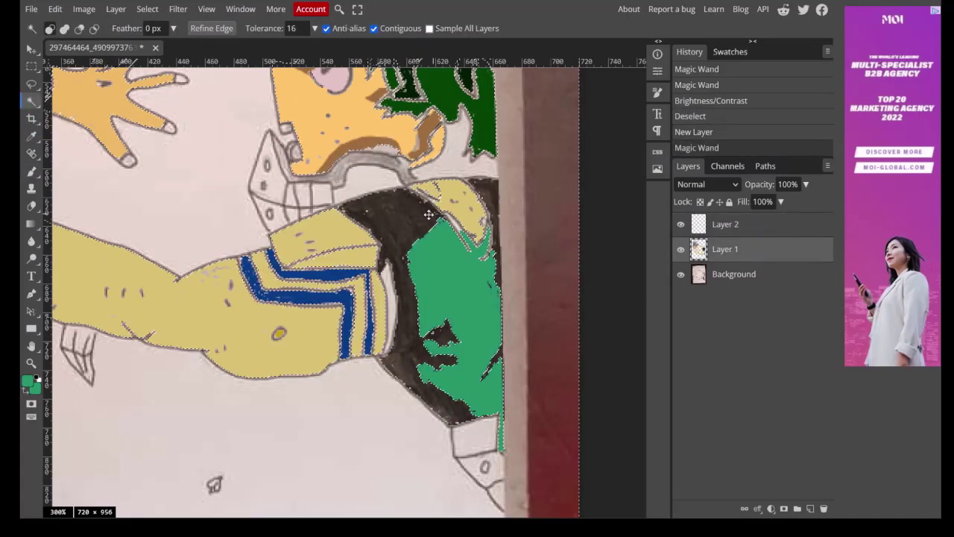
key(ctrl+z)
key(ctrl+shift+z)
key(ctrl+z)
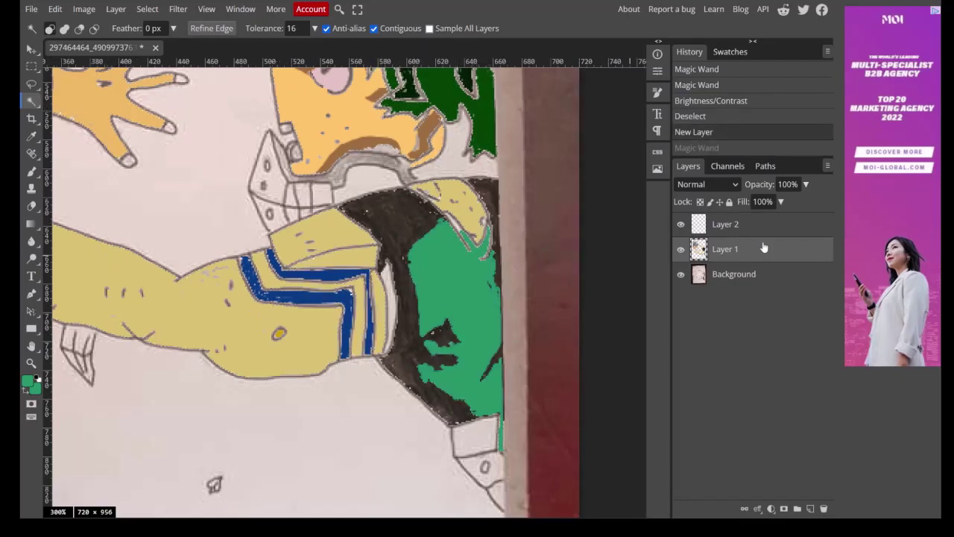
Select the darkened torso shading and the dark strip along its outer edge on the Background layer with the Magic Wand.
click(734, 275)
click(430, 232)
shift+click(398, 221)
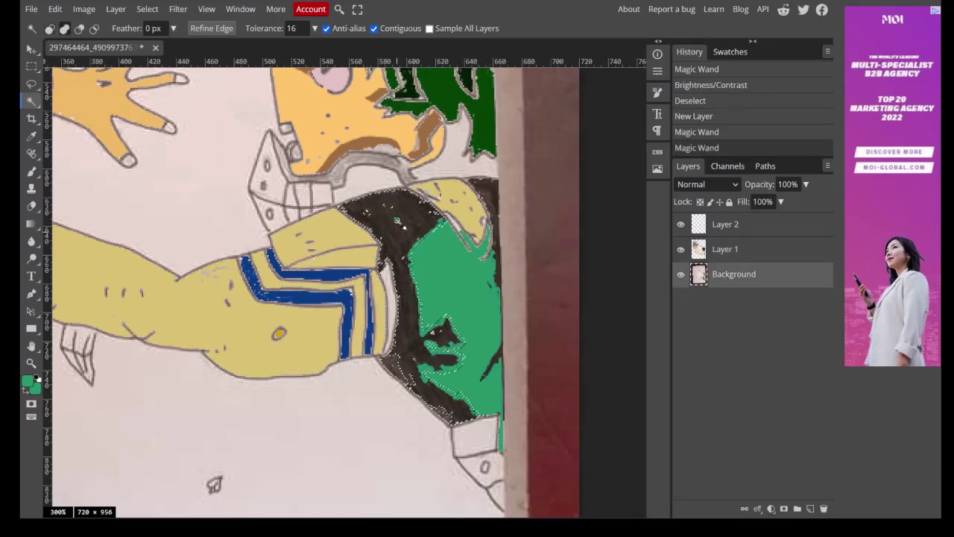
shift+click(397, 221)
shift+click(390, 220)
shift+click(372, 218)
shift+click(383, 227)
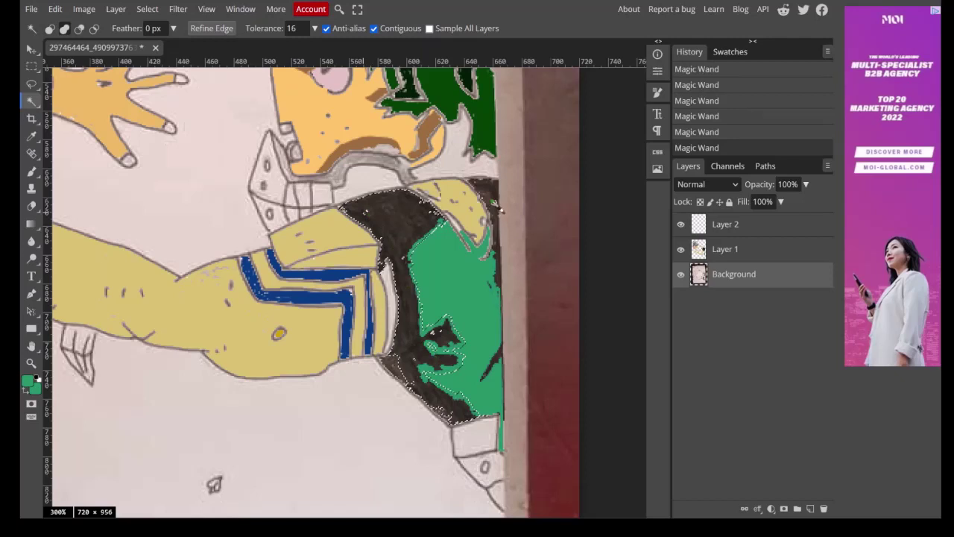
shift+click(494, 203)
shift+click(505, 280)
Brush green over the selected torso shading on Layer 2 and lower the layer's opacity to 19%.
click(719, 225)
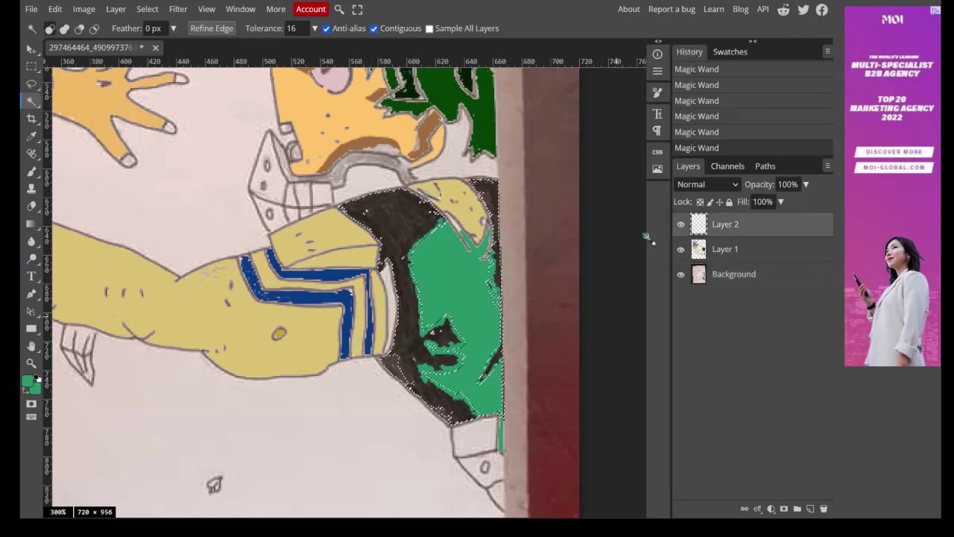
click(31, 171)
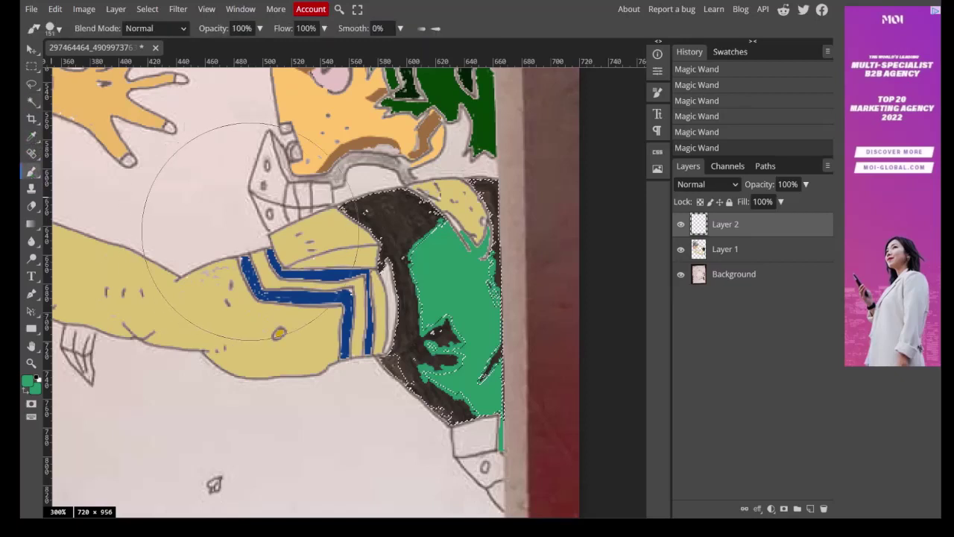
mouse_move(402, 223)
mouse_down()
mouse_move(440, 288)
mouse_move(511, 298)
mouse_up()
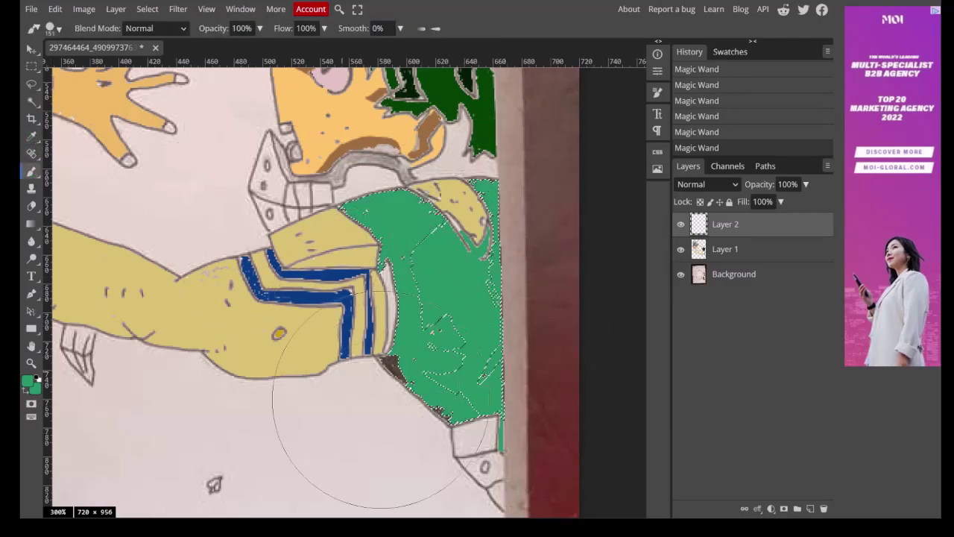
click(806, 184)
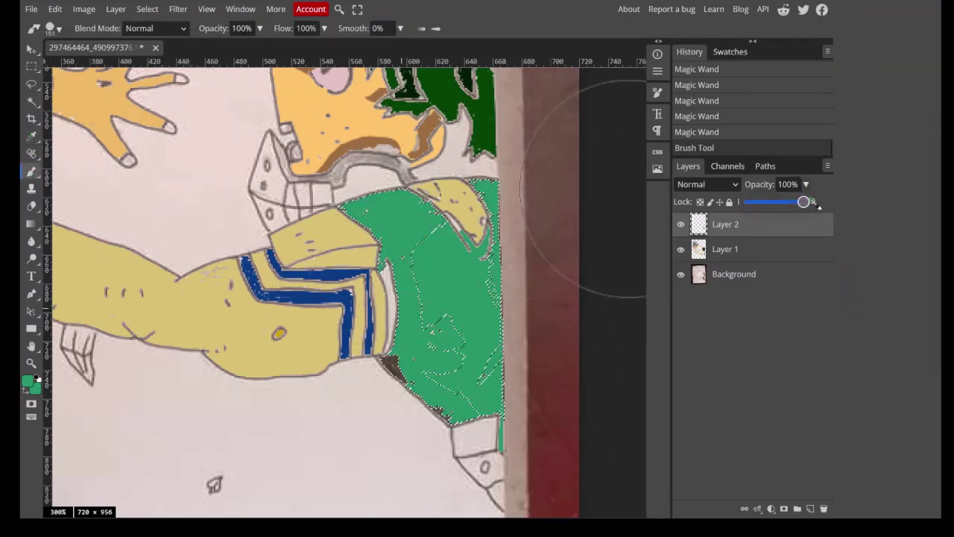
drag(805, 201, 759, 202)
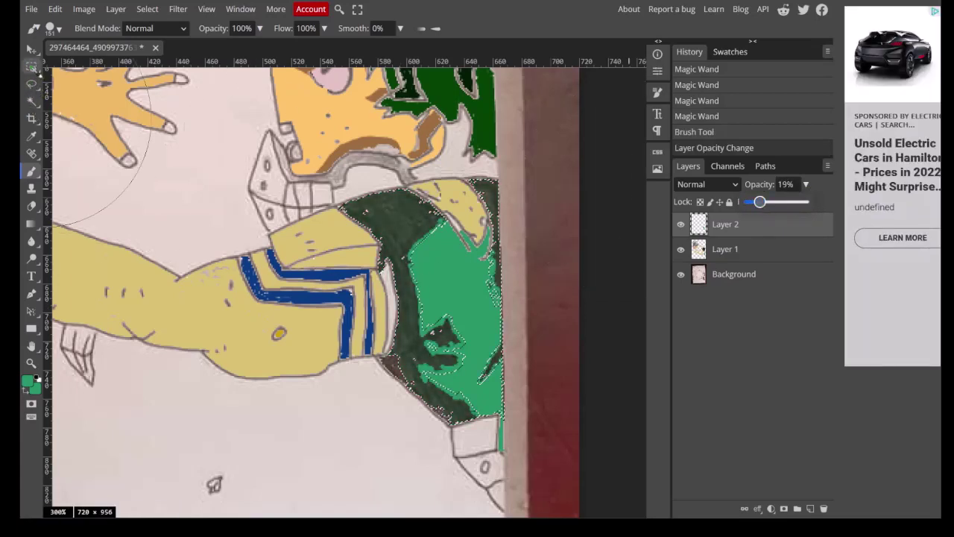
Apply Brightness/Contrast to the selected shading on Layer 2 with brightness -79 and contrast 61.
click(31, 65)
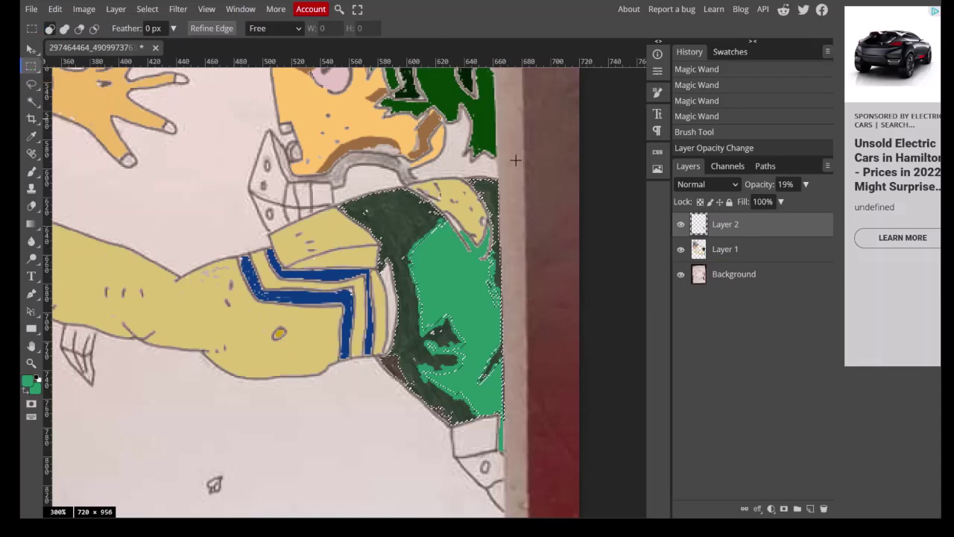
click(83, 9)
mouse_move(126, 49)
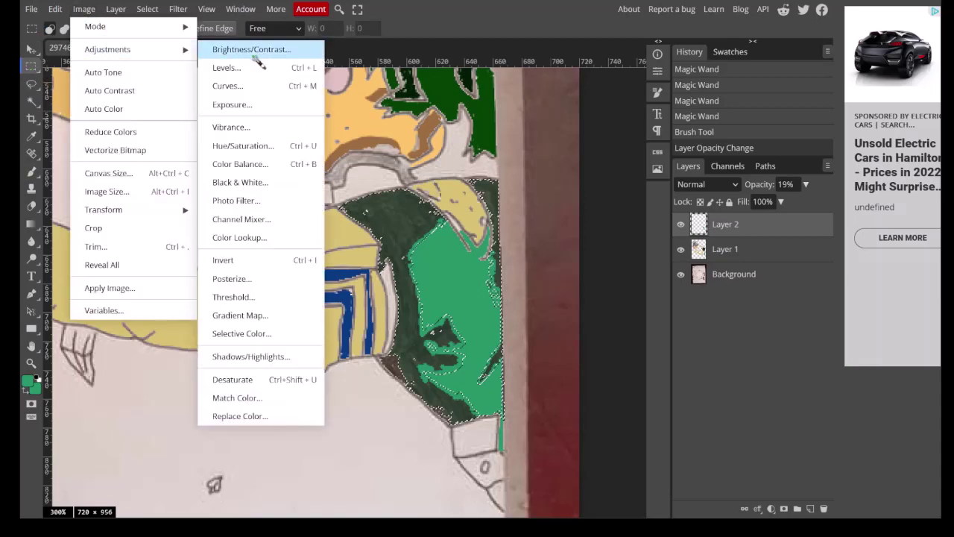
click(254, 58)
drag(452, 167, 406, 168)
drag(452, 203, 506, 203)
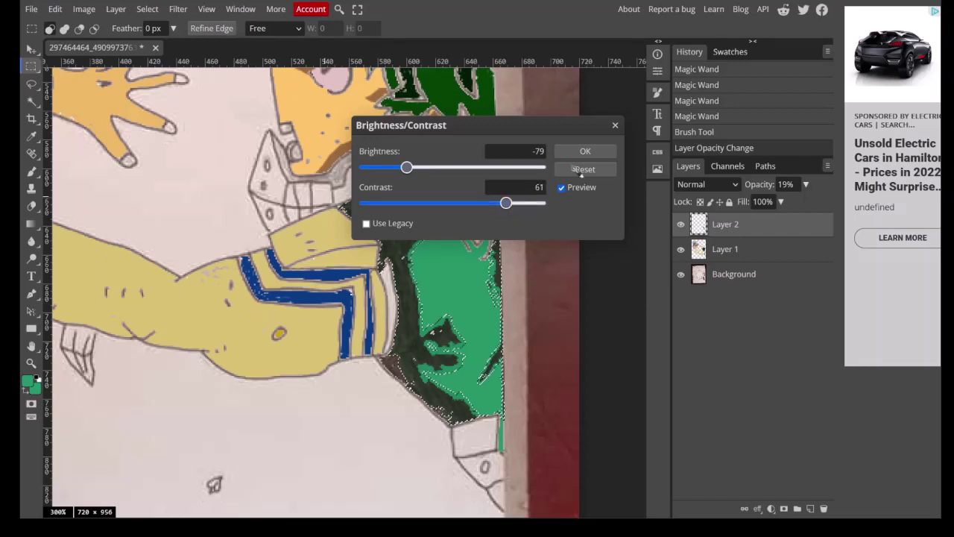
click(585, 151)
Set Layer 2's opacity to 36% and clear the selection.
click(805, 184)
drag(816, 207, 780, 214)
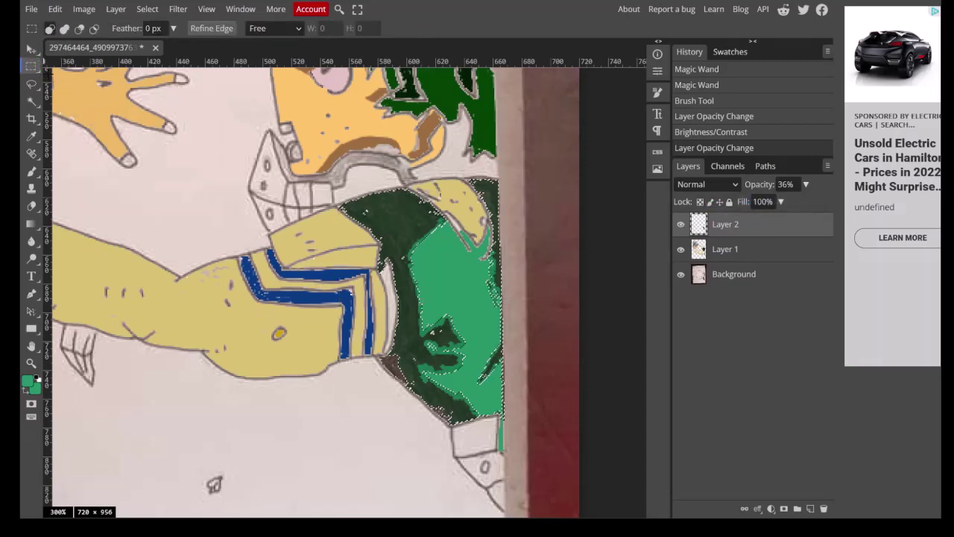
key(ctrl+d)
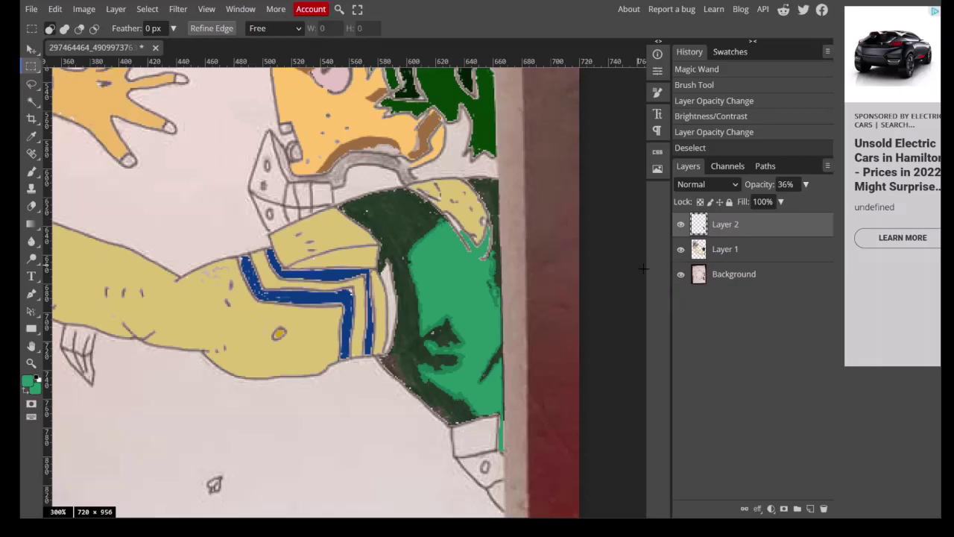
Lasso a narrow curved band through the dark shading from the character's shoulder down the torso's inner edge.
key(l)
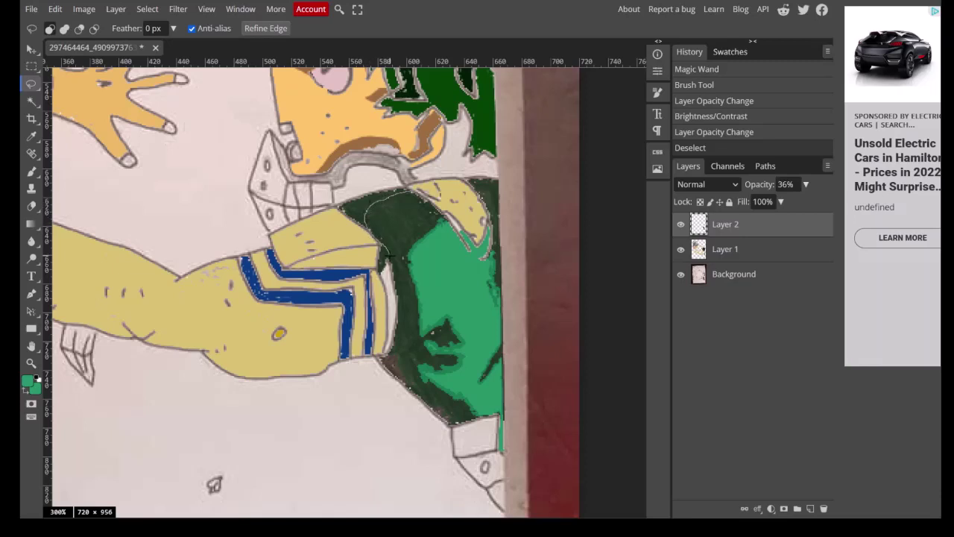
drag(397, 270, 403, 289)
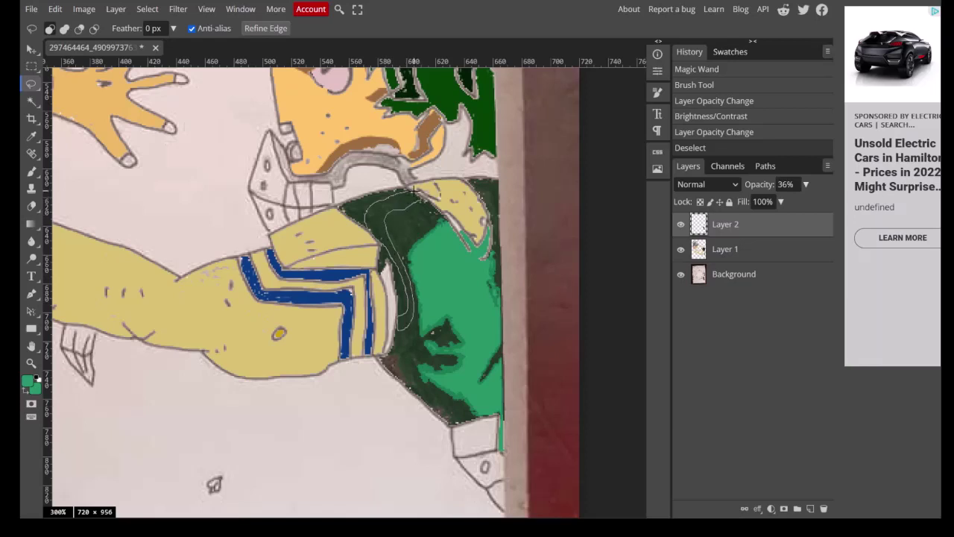
drag(415, 191, 415, 192)
Darken the curved band on Layer 2 with legacy Brightness/Contrast at brightness -150 and contrast -100, and clear the selection.
click(83, 9)
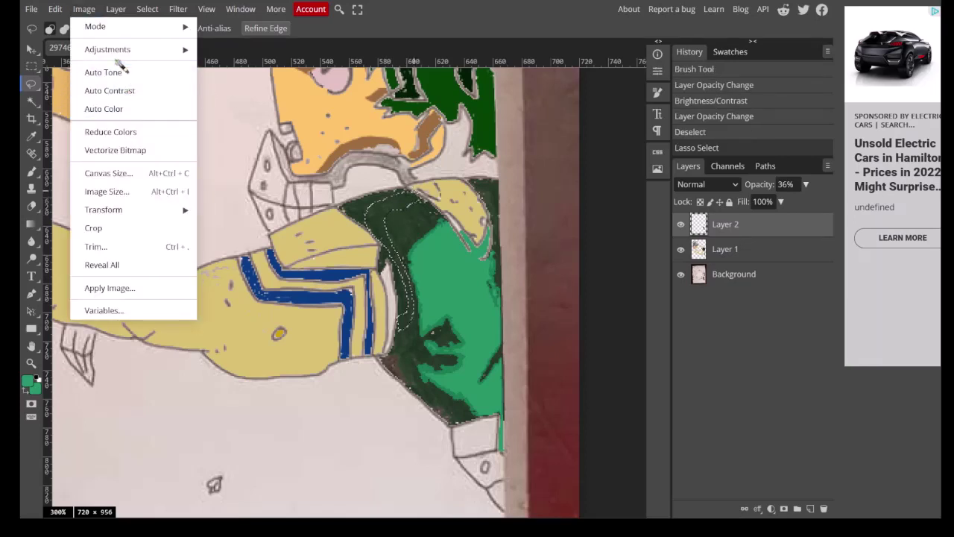
mouse_move(120, 47)
click(269, 48)
drag(452, 167, 364, 167)
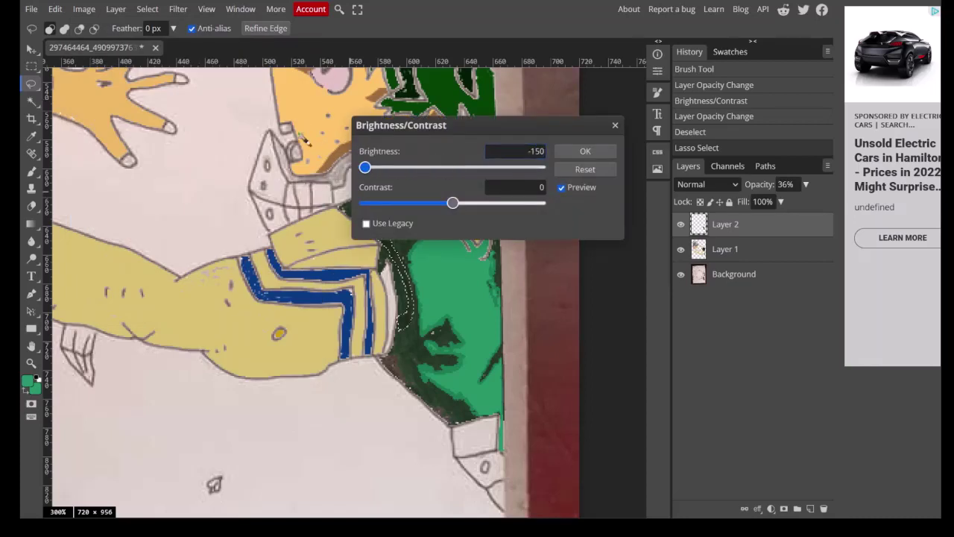
drag(452, 203, 364, 203)
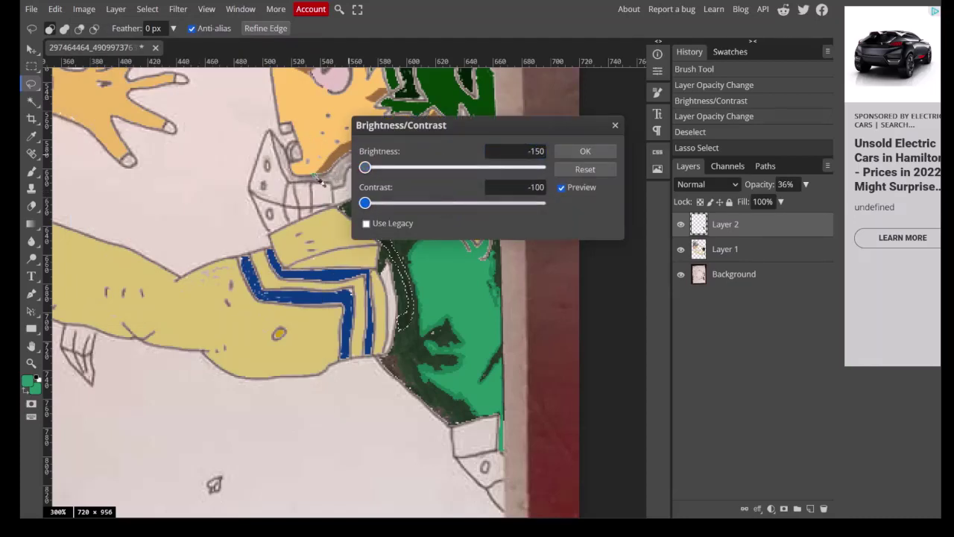
click(366, 223)
click(587, 152)
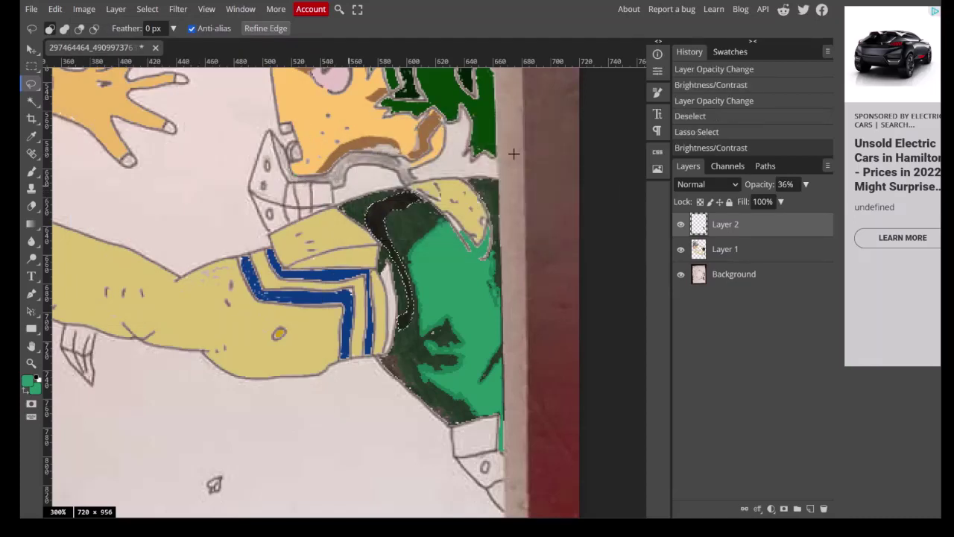
key(ctrl+d)
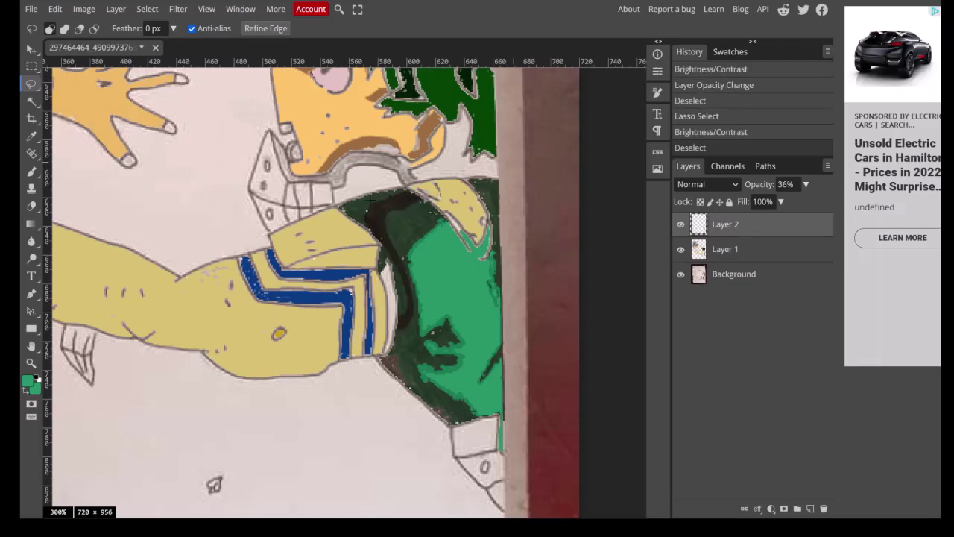
On the Background layer, Magic Wand select the uncoloured belt and pouch segments just below the green torso.
scroll(467, 273, down, 2)
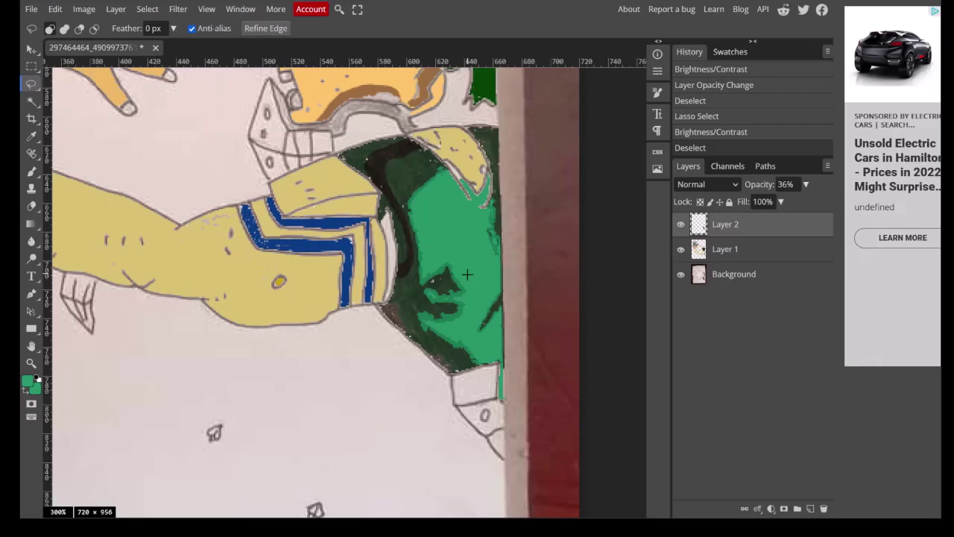
click(678, 271)
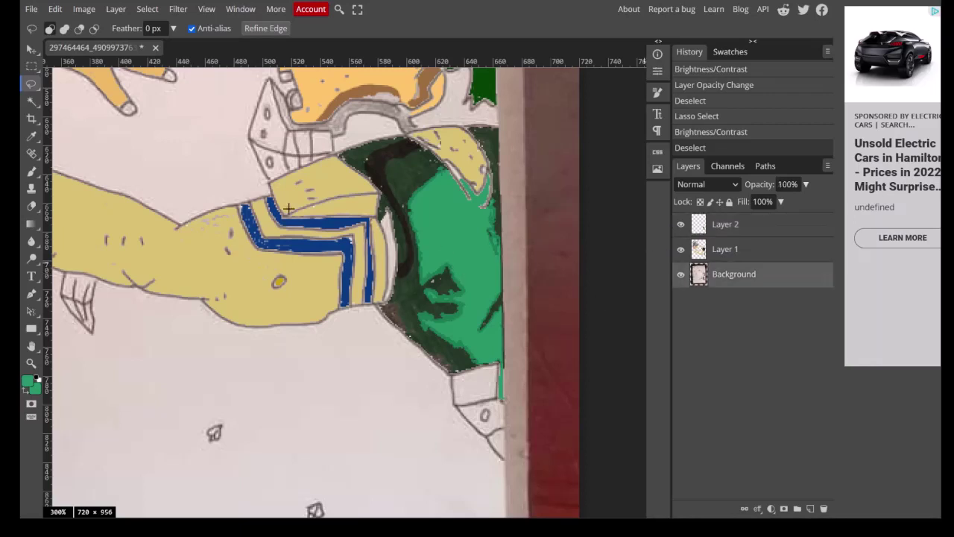
click(31, 101)
click(476, 391)
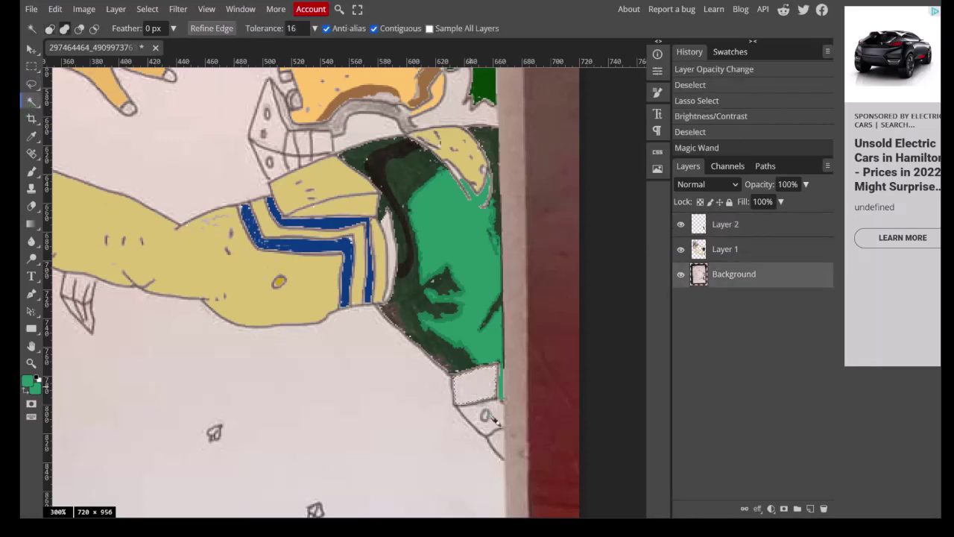
click(505, 448)
click(488, 422)
click(494, 432)
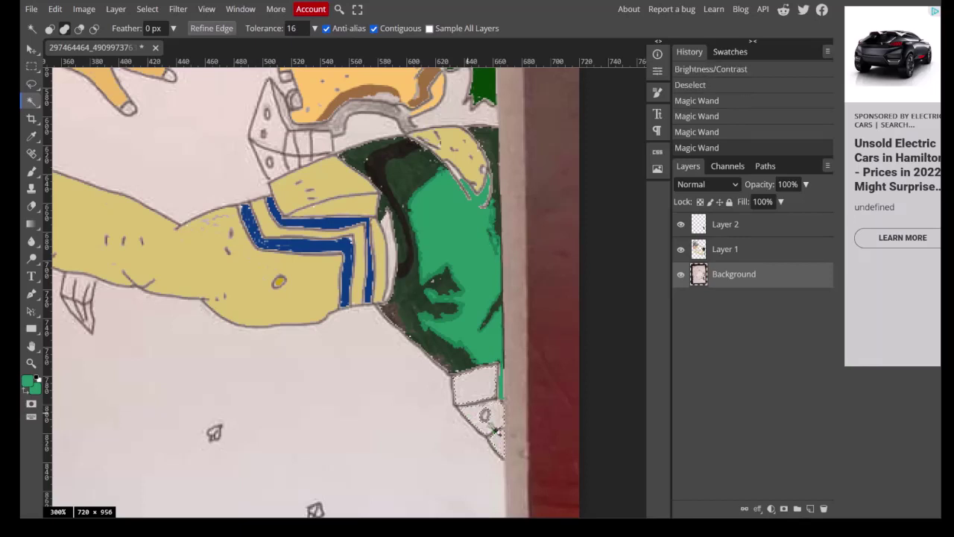
click(510, 447)
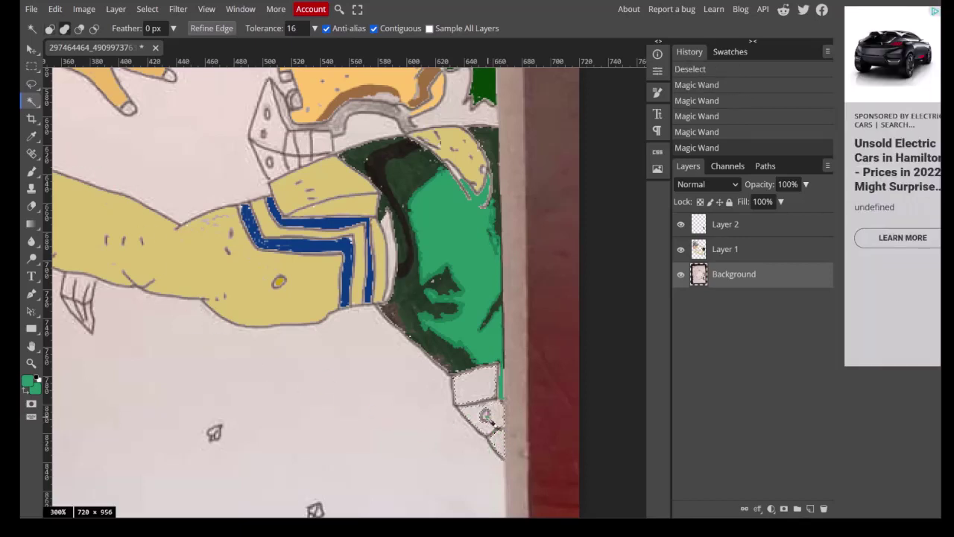
click(492, 422)
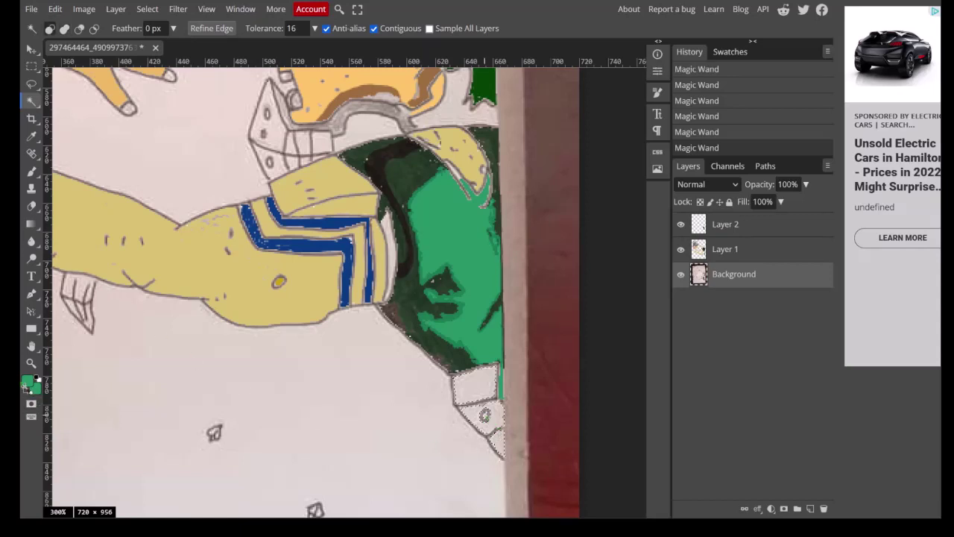
Paint the selected segments red (#bb0101) on Layer 1 and clear the selection.
click(28, 382)
drag(268, 209, 255, 106)
click(263, 161)
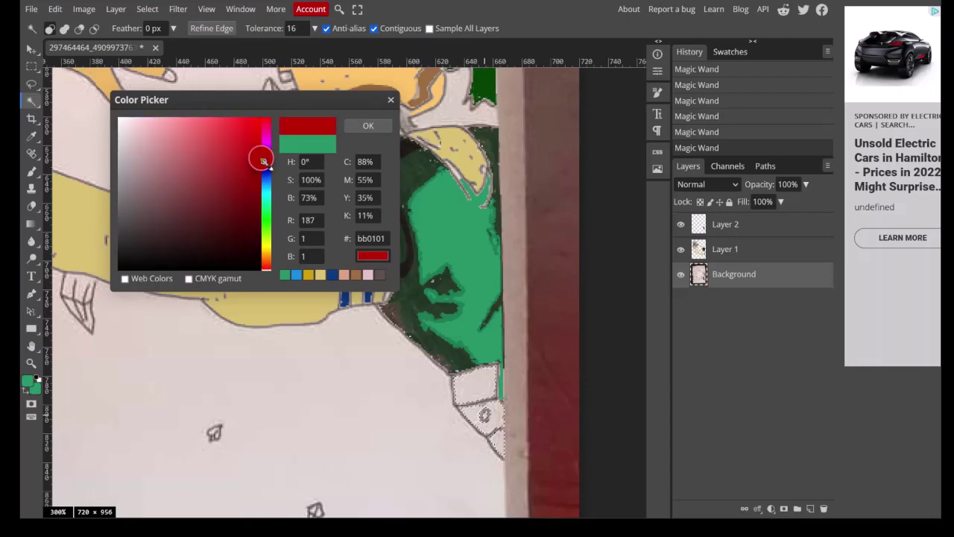
click(368, 126)
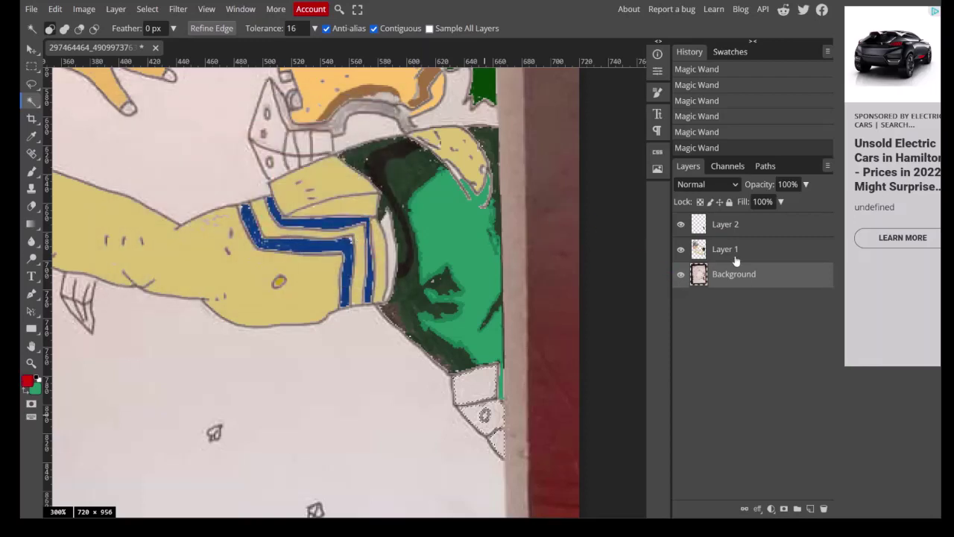
click(734, 257)
click(32, 170)
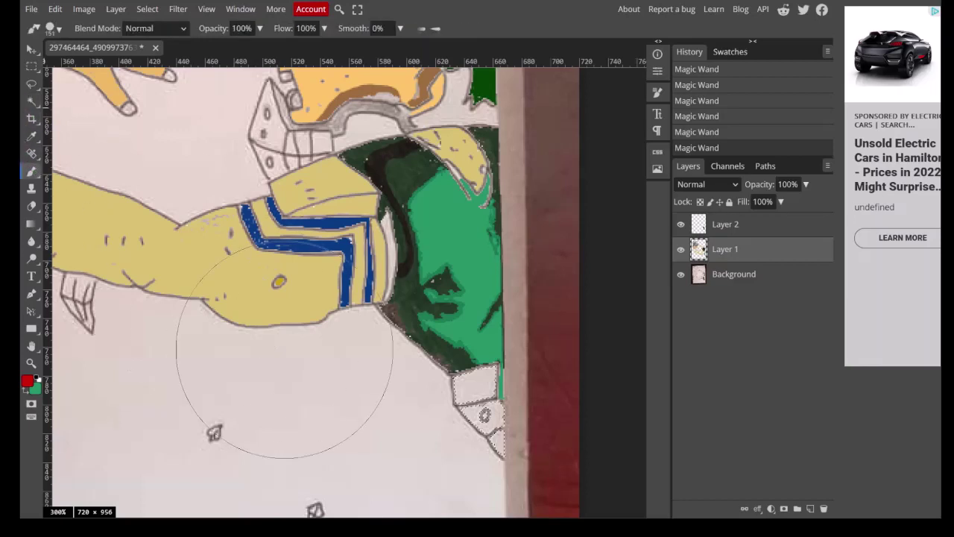
mouse_move(470, 391)
mouse_down()
mouse_move(479, 426)
mouse_move(607, 479)
mouse_up()
key(ctrl+d)
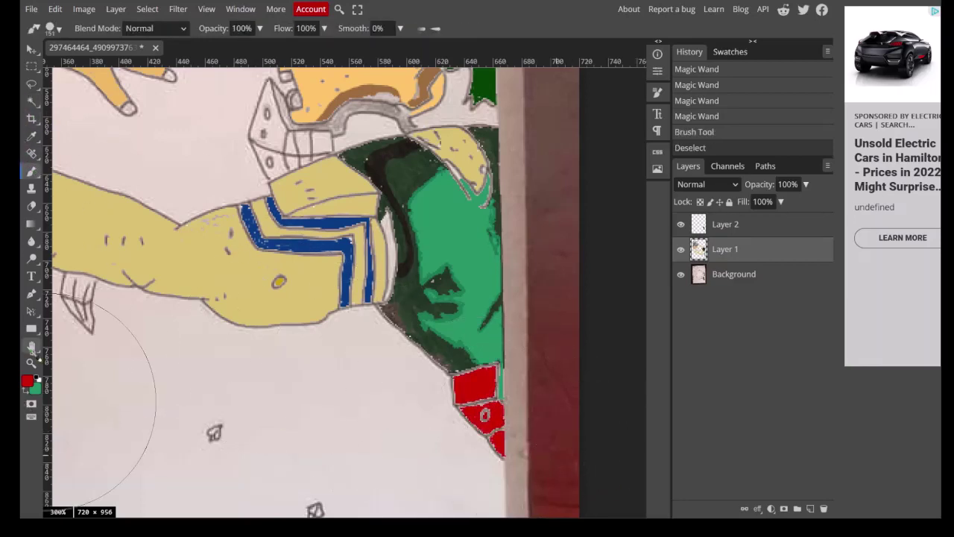
On the Background layer, Magic Wand select the uncoloured collar guard pieces under the green-haired character's chin.
click(31, 363)
right_click(88, 396)
click(149, 440)
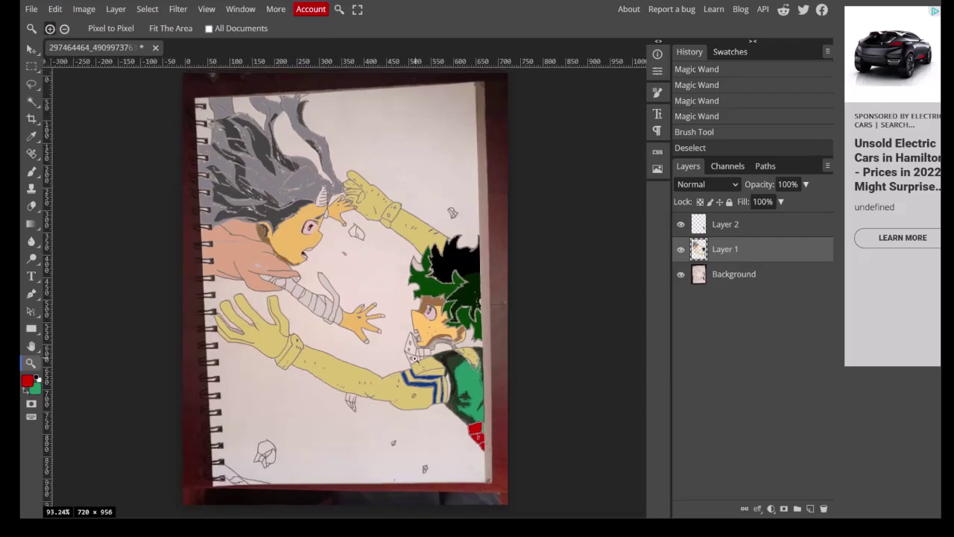
click(419, 354)
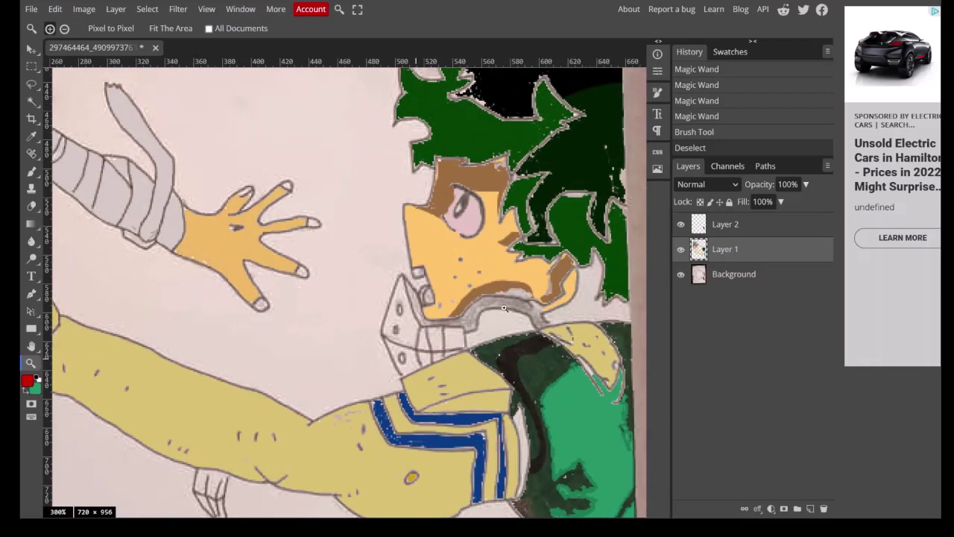
click(699, 276)
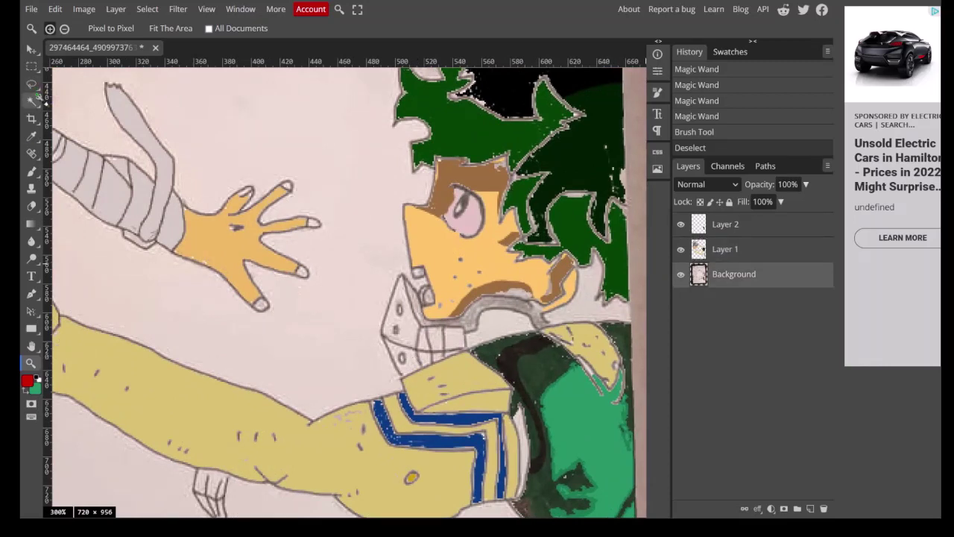
click(31, 101)
click(409, 332)
shift+click(418, 361)
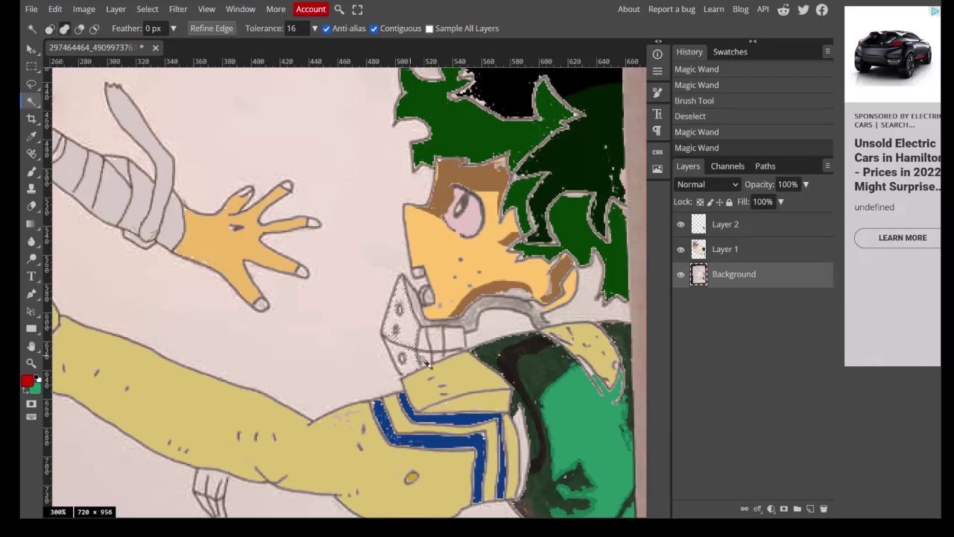
shift+click(432, 347)
shift+click(434, 355)
shift+click(436, 362)
shift+click(438, 369)
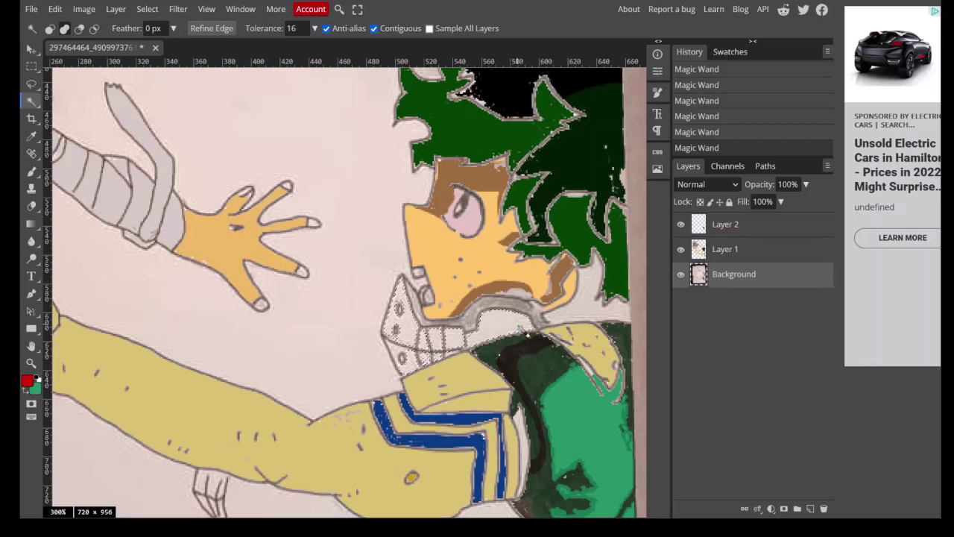
key(shift)
Paint the selected collar guard pieces grey (#787676) on Layer 1 and clear the selection.
click(705, 259)
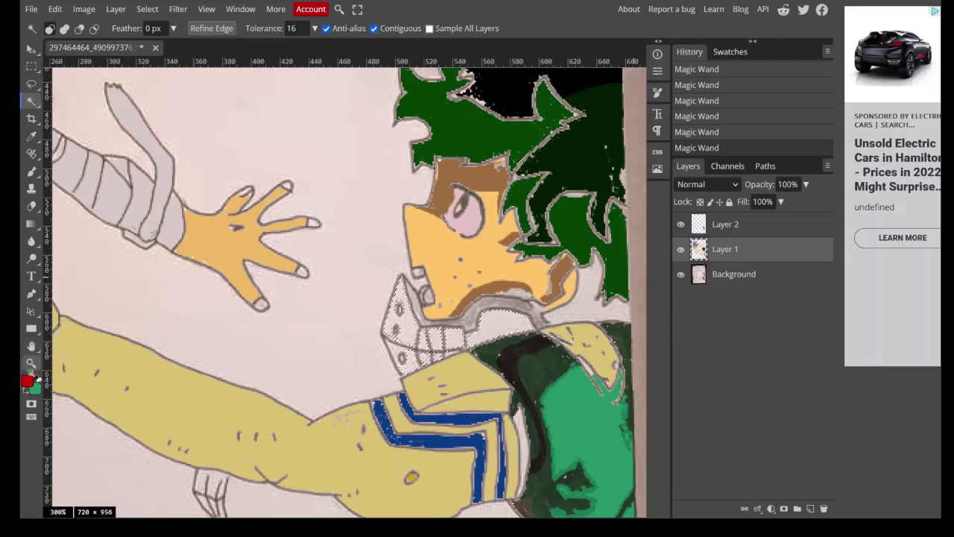
click(27, 382)
click(128, 179)
mouse_move(128, 179)
mouse_down()
mouse_move(121, 153)
mouse_move(119, 198)
mouse_up()
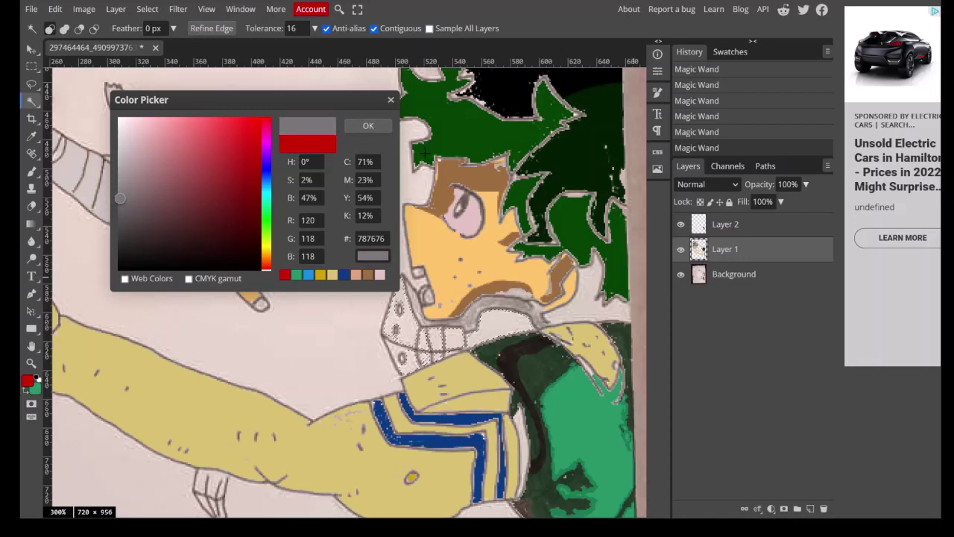
click(368, 125)
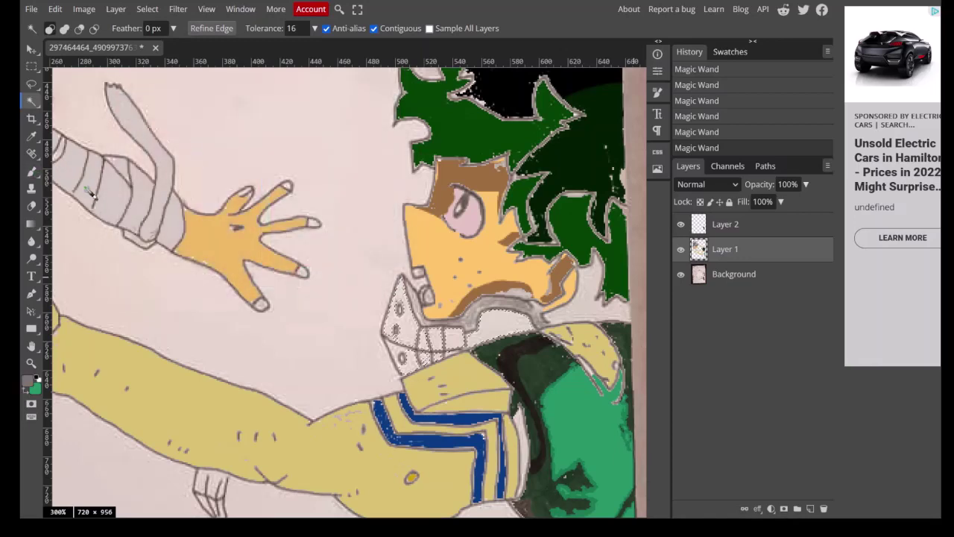
click(31, 170)
drag(350, 328, 478, 328)
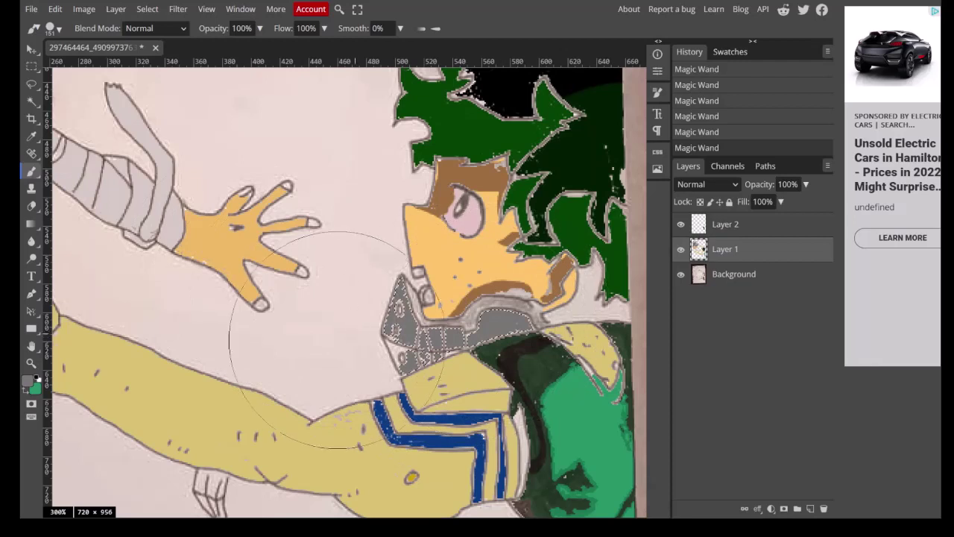
key(ctrl+d)
Select the missed patch at the collar guard's lower edge on the Background layer, paint it the same grey on Layer 1, and deselect.
click(31, 136)
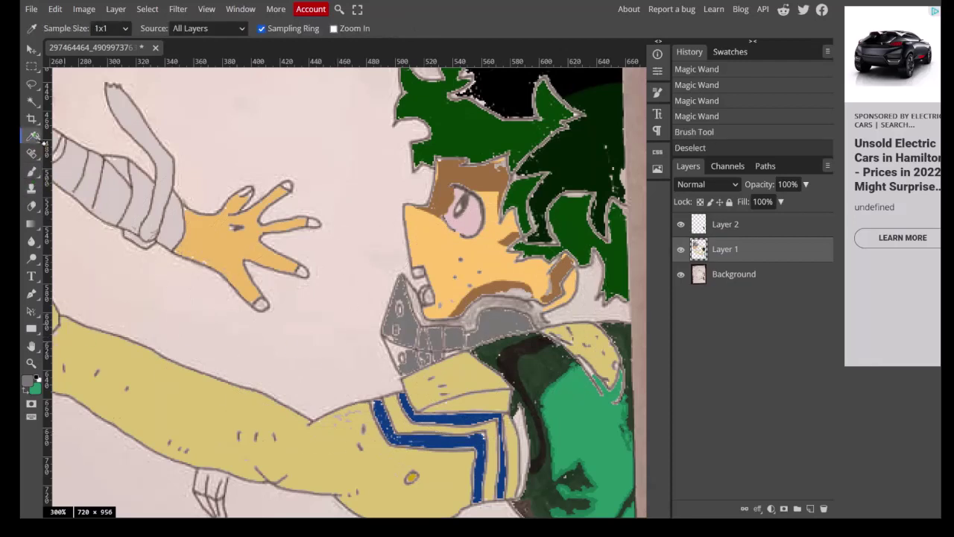
click(31, 100)
click(397, 354)
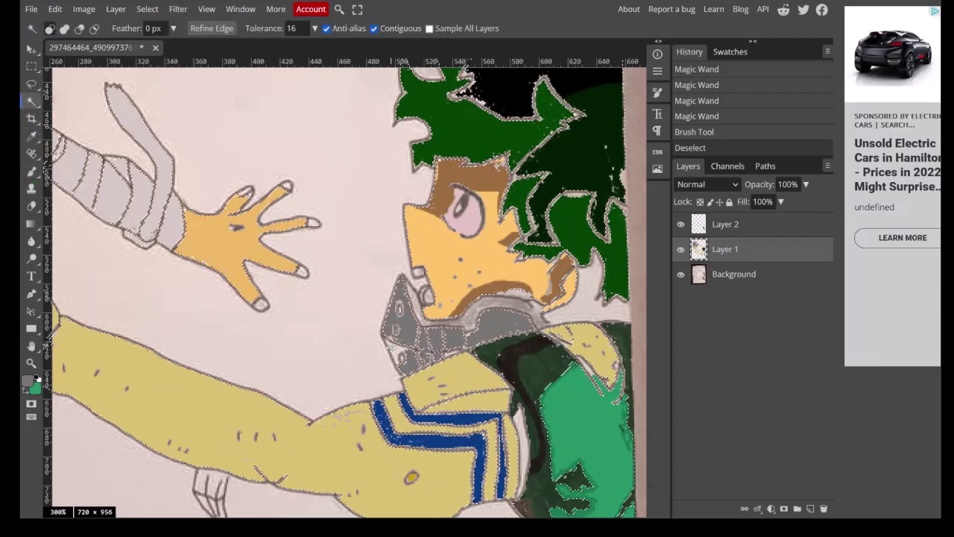
key(ctrl+z)
click(707, 276)
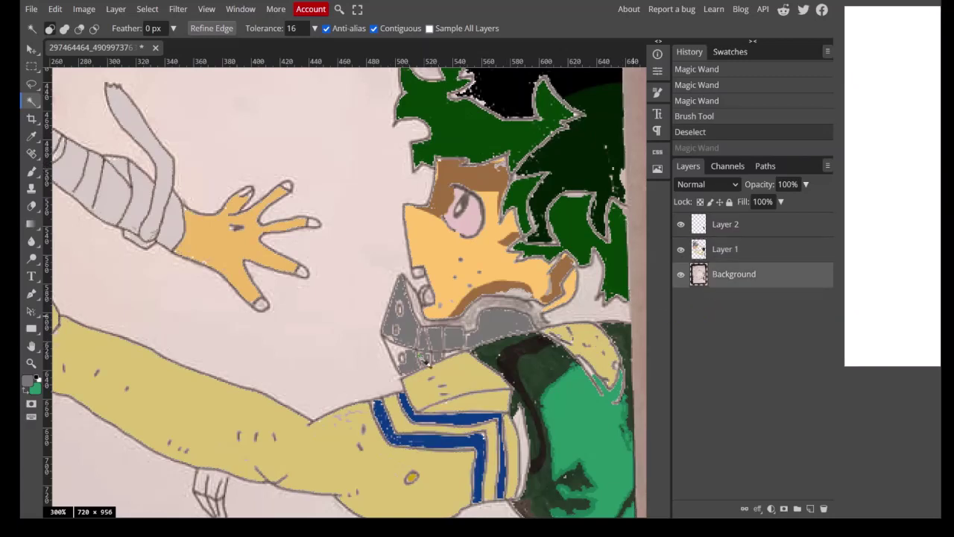
click(398, 355)
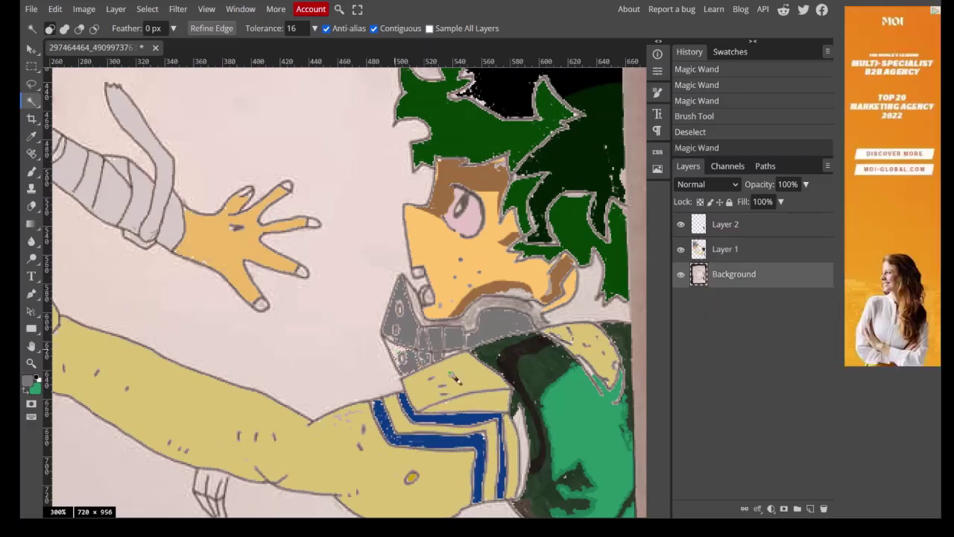
click(708, 248)
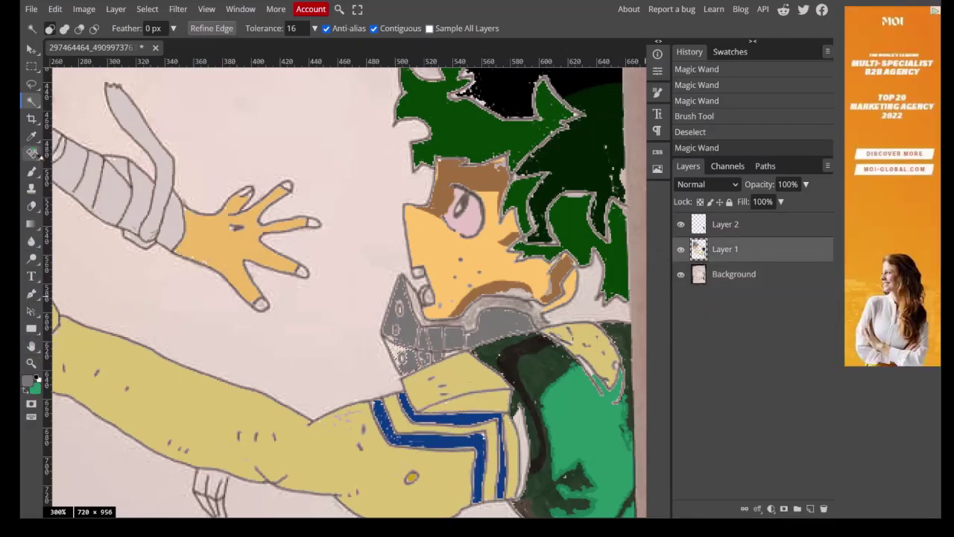
click(31, 172)
click(332, 345)
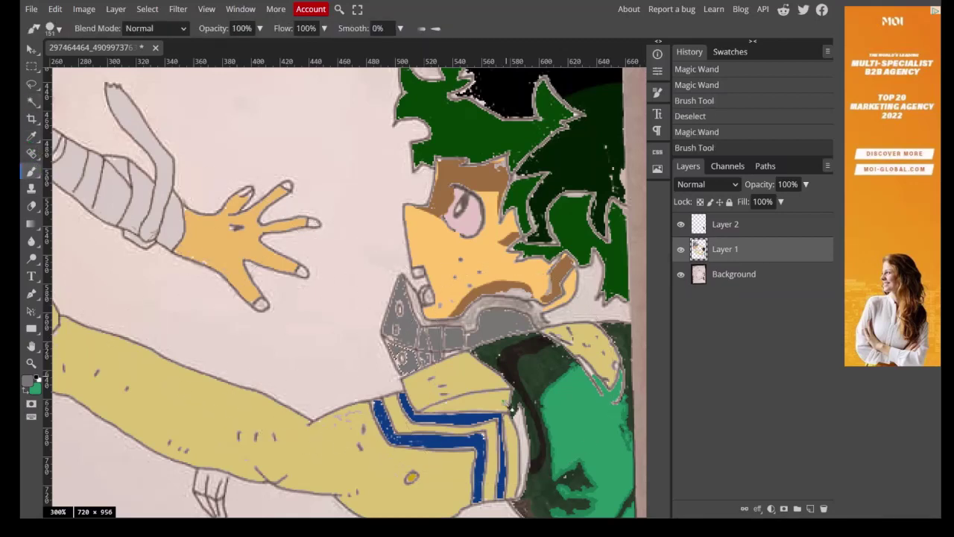
key(ctrl+d)
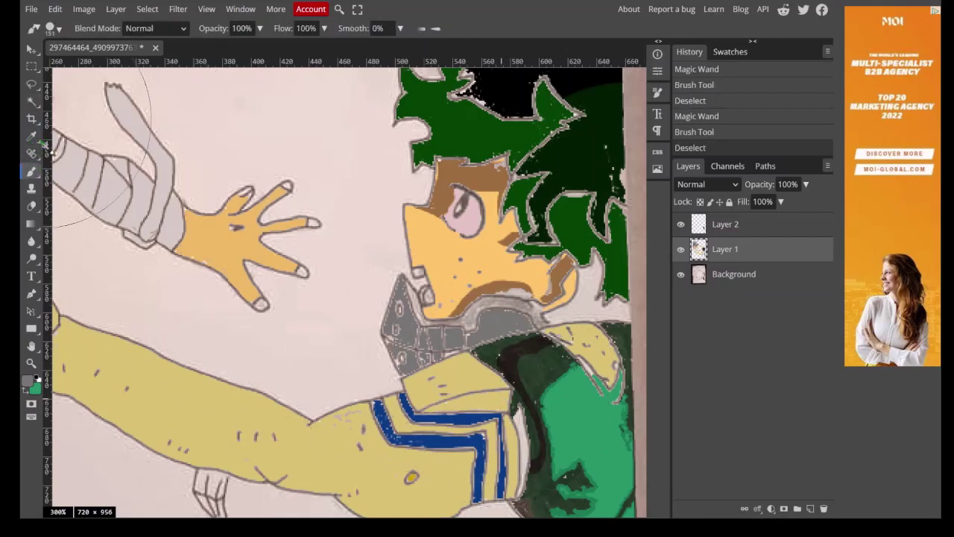
On the Background layer, Magic Wand select the light inner band of the collar guard running along the character's jaw.
click(32, 101)
click(708, 280)
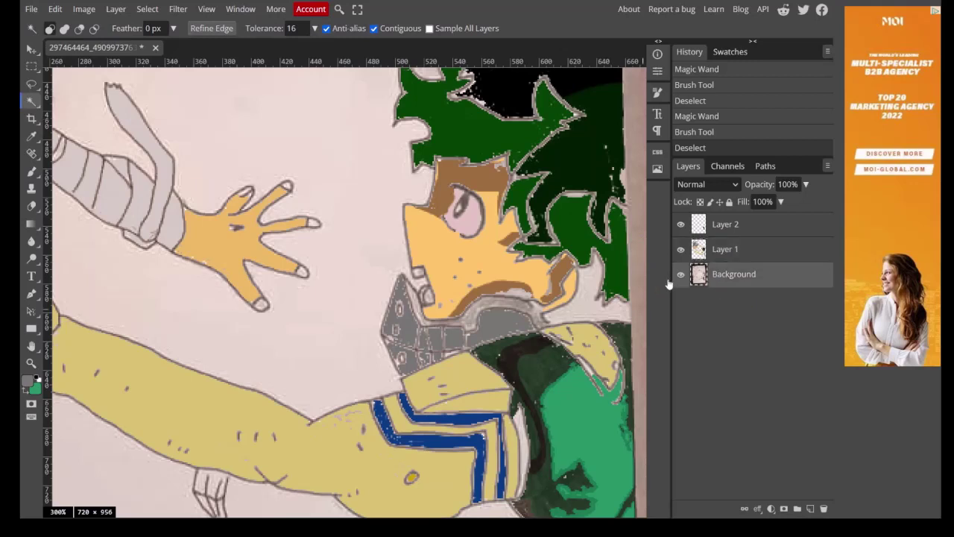
click(475, 328)
shift+click(427, 330)
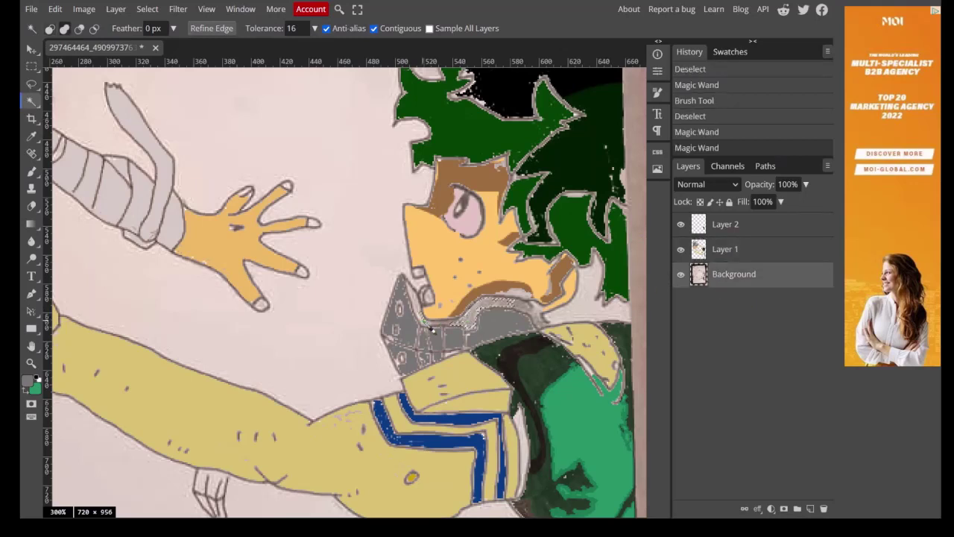
shift+click(425, 311)
shift+click(424, 319)
shift+click(426, 325)
shift+click(430, 329)
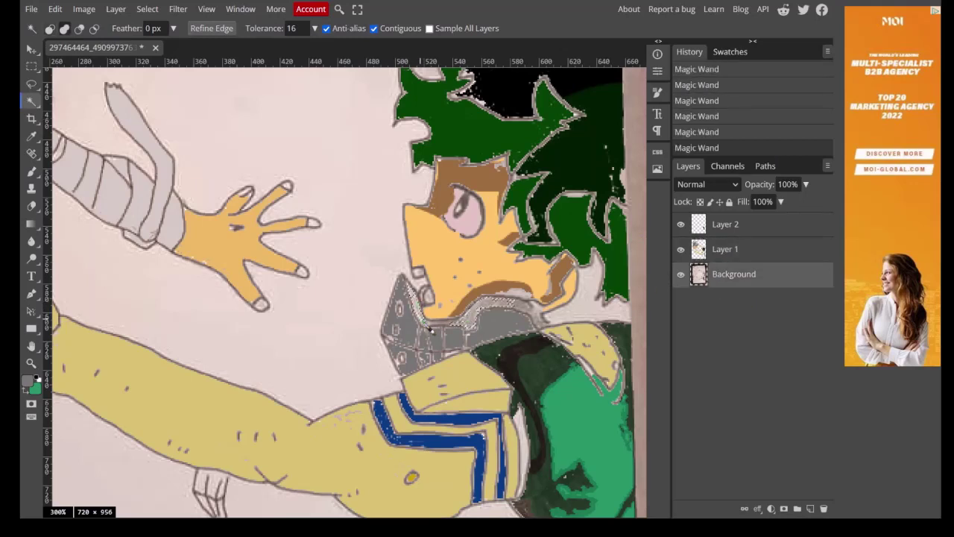
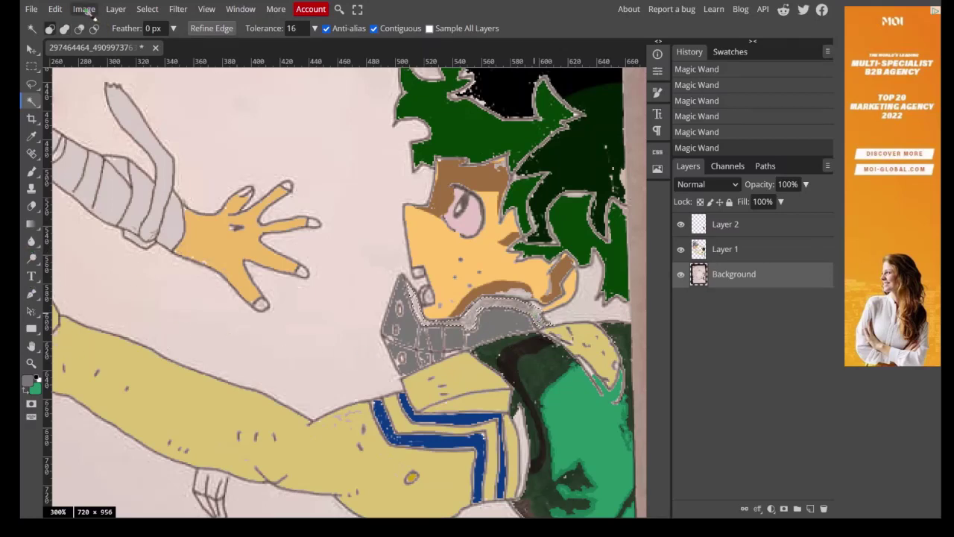
Darken the selected inner band with Brightness/Contrast at brightness -150 and contrast 22, and clear the selection.
click(84, 9)
mouse_move(112, 46)
click(250, 48)
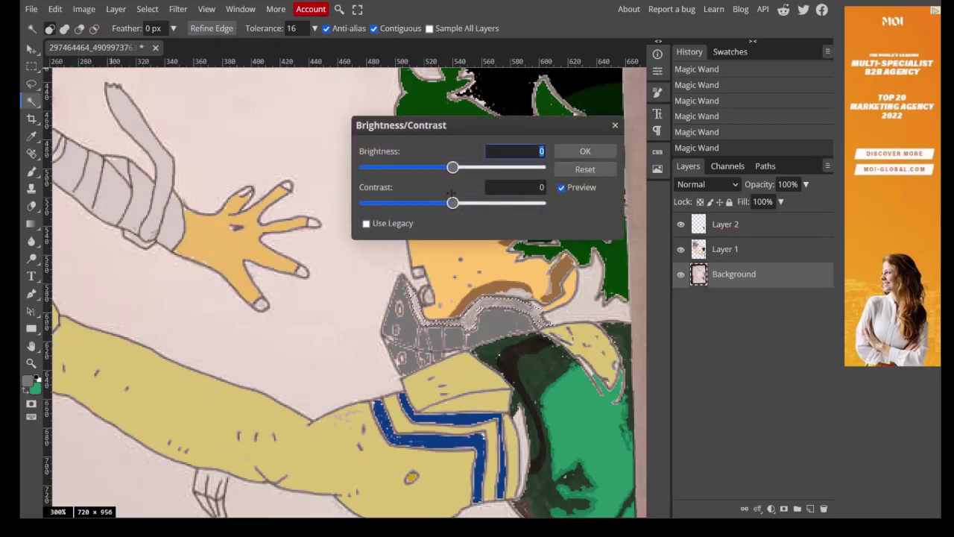
drag(452, 167, 365, 168)
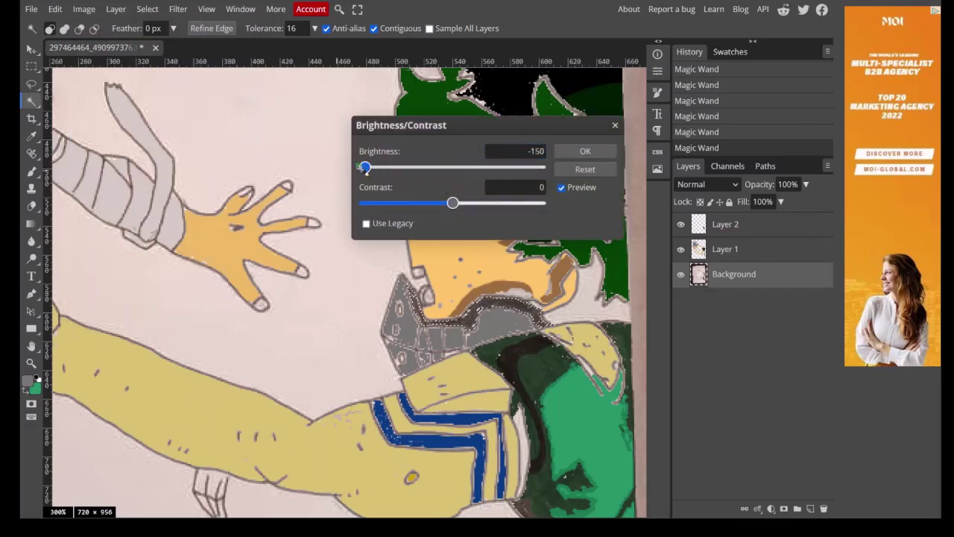
drag(452, 203, 472, 204)
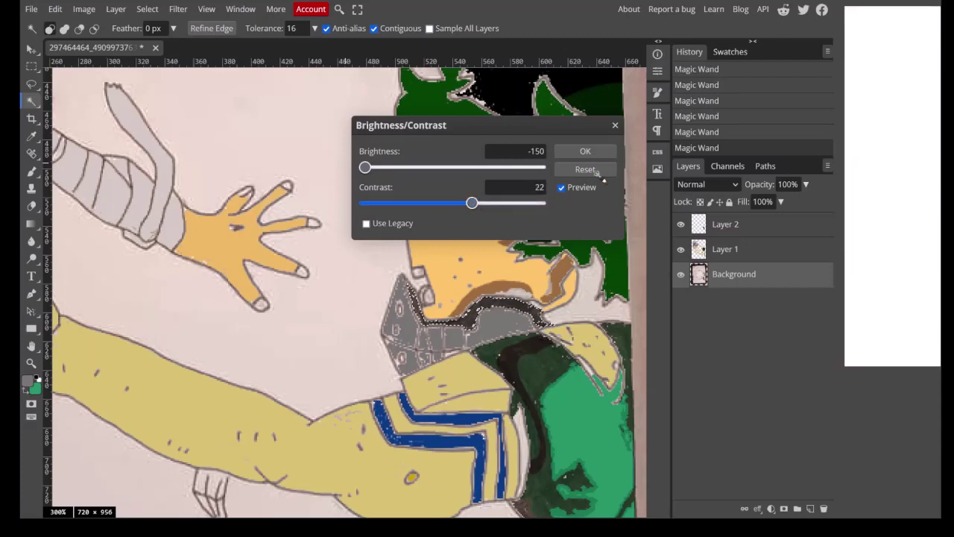
click(585, 150)
key(ctrl+d)
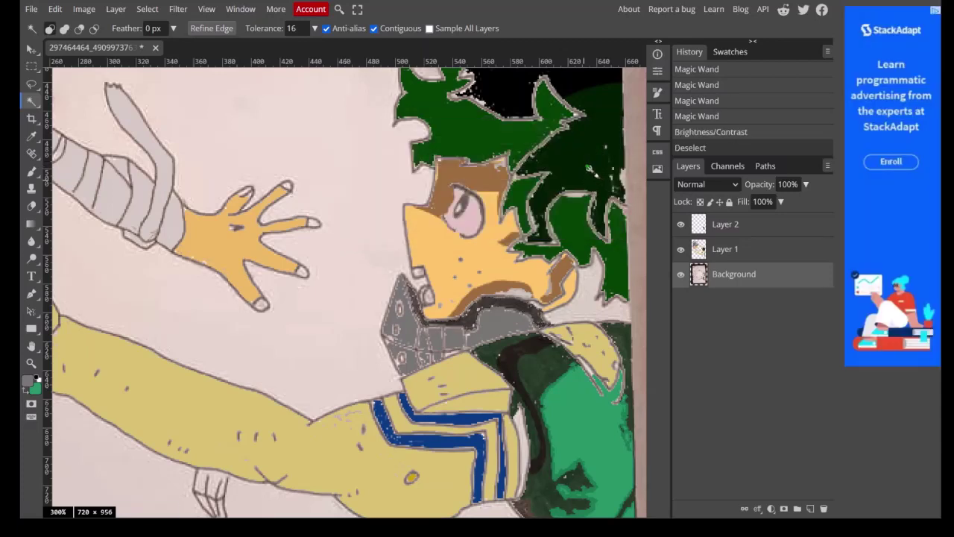
click(30, 363)
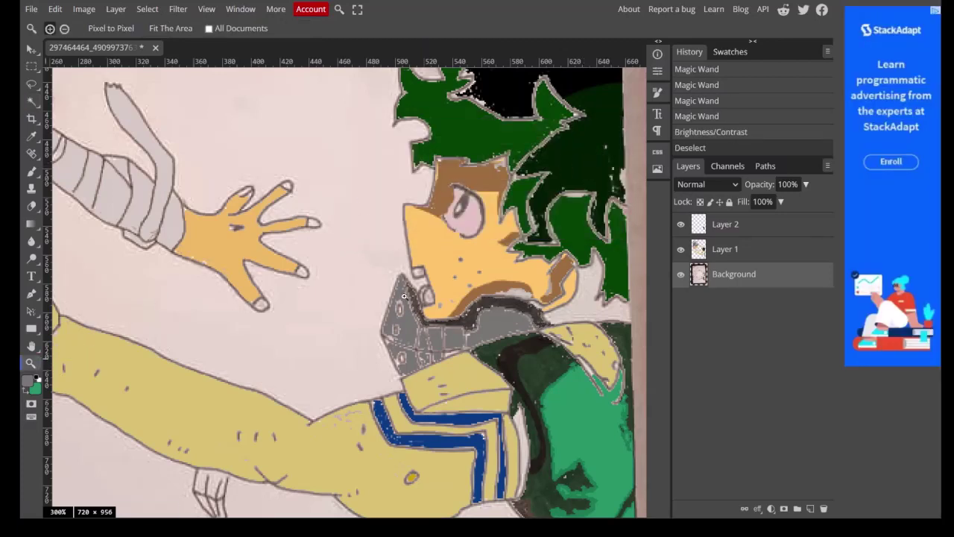
Magic Wand select the inside of the green-haired character's open mouth on the Background layer.
click(429, 296)
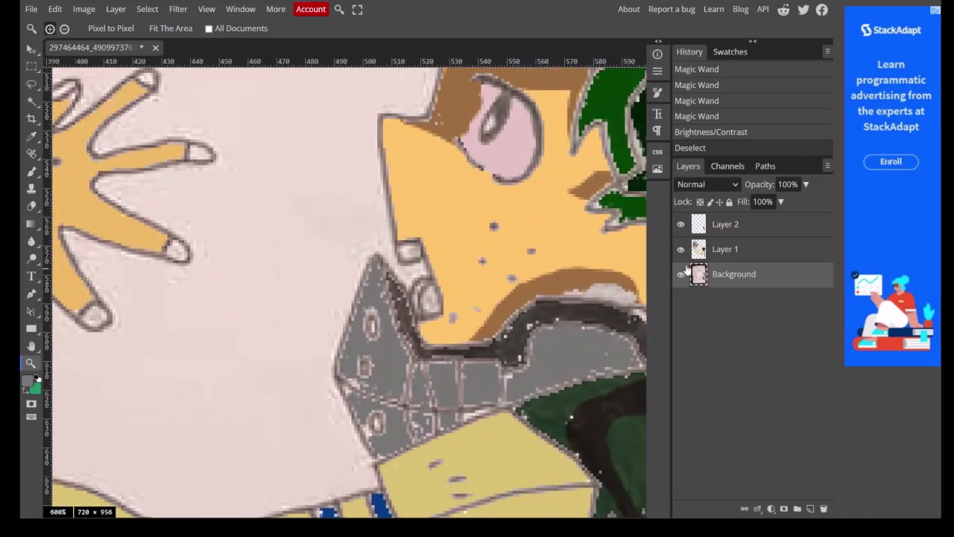
click(31, 101)
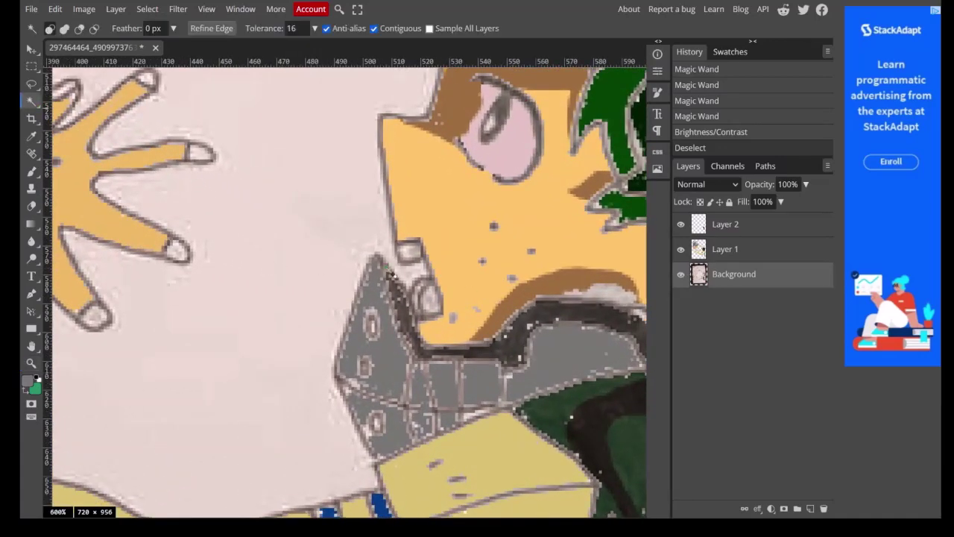
click(434, 304)
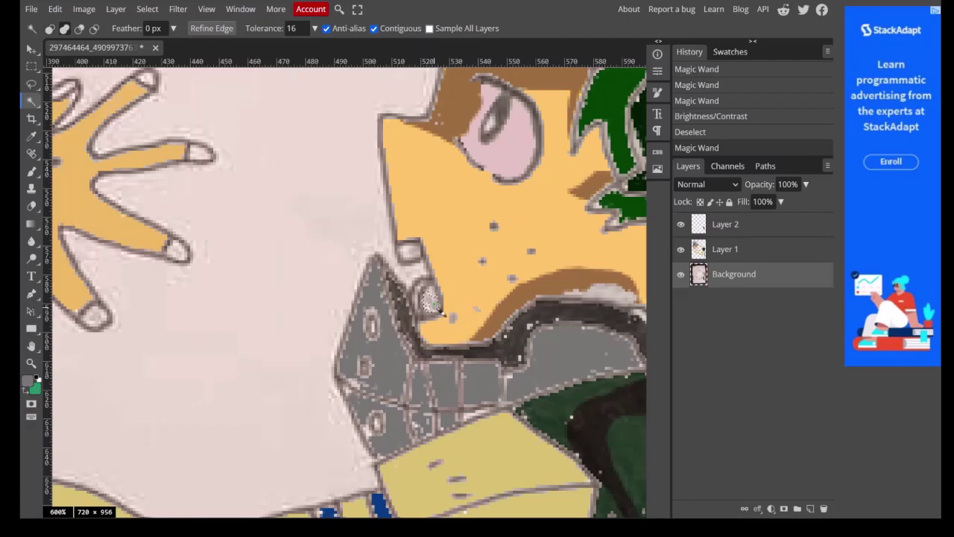
click(432, 301)
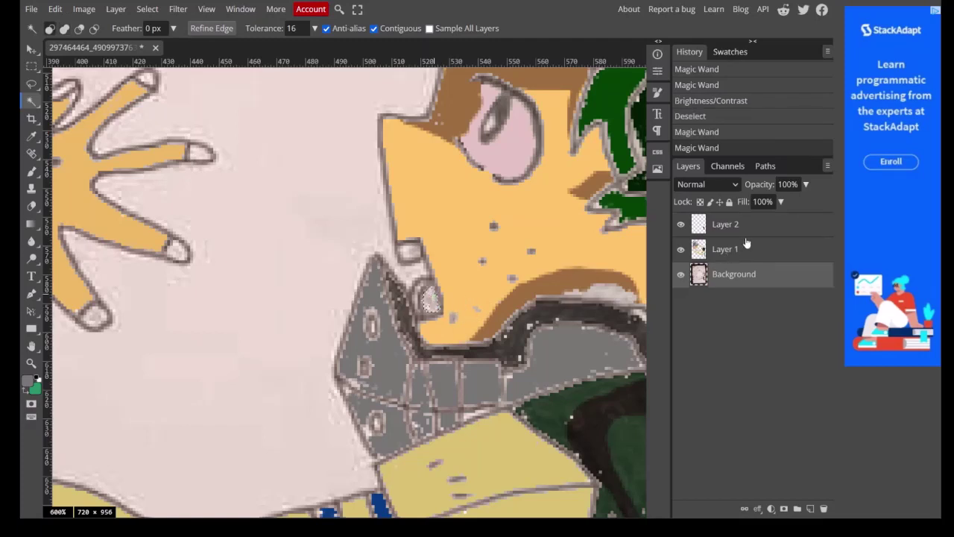
Paint the selected mouth interior red (#e43d3d) on Layer 1 and clear the selection.
click(746, 249)
click(27, 380)
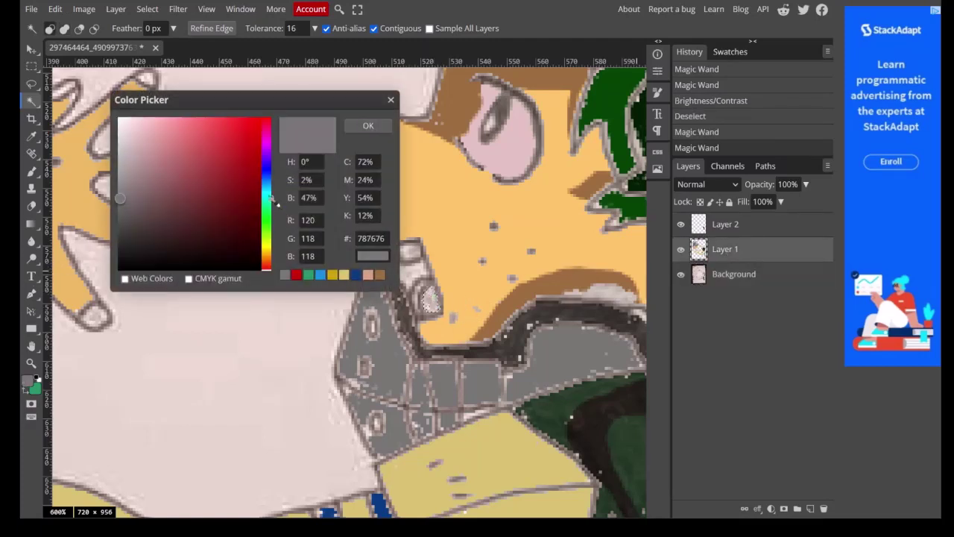
mouse_move(265, 153)
mouse_down()
mouse_move(200, 144)
mouse_move(223, 133)
mouse_up()
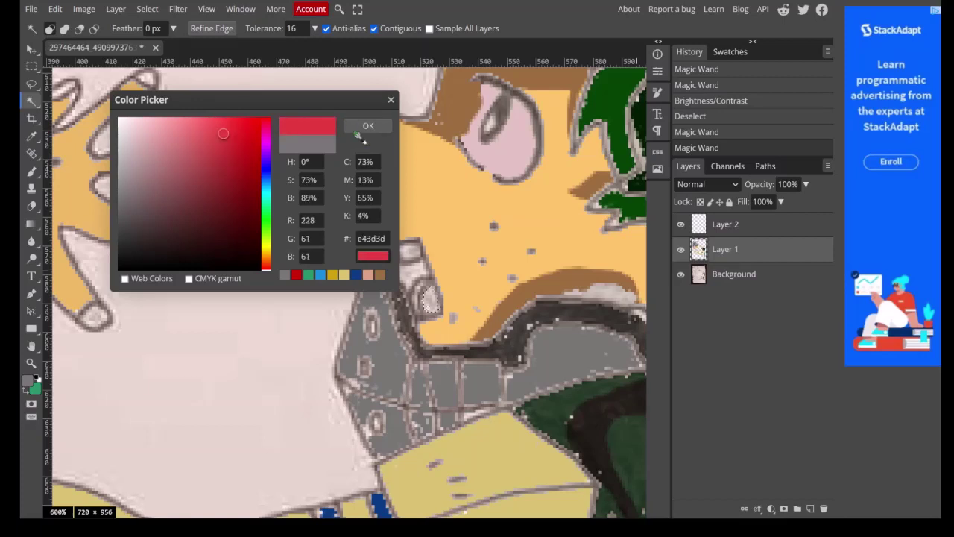
click(358, 135)
click(31, 170)
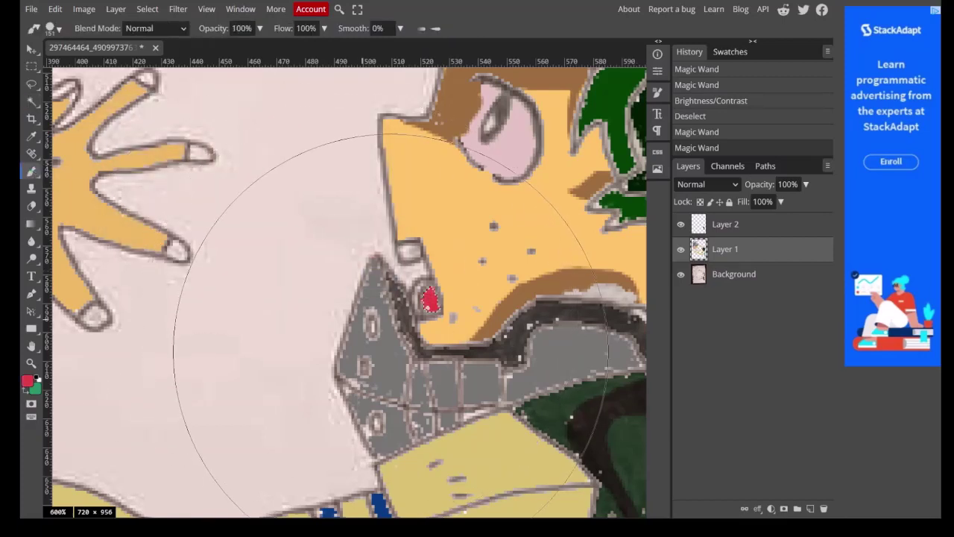
click(392, 325)
key(ctrl+d)
Fill the missed light pixel inside the red mouth on Layer 1 using a 1 px brush.
key(z)
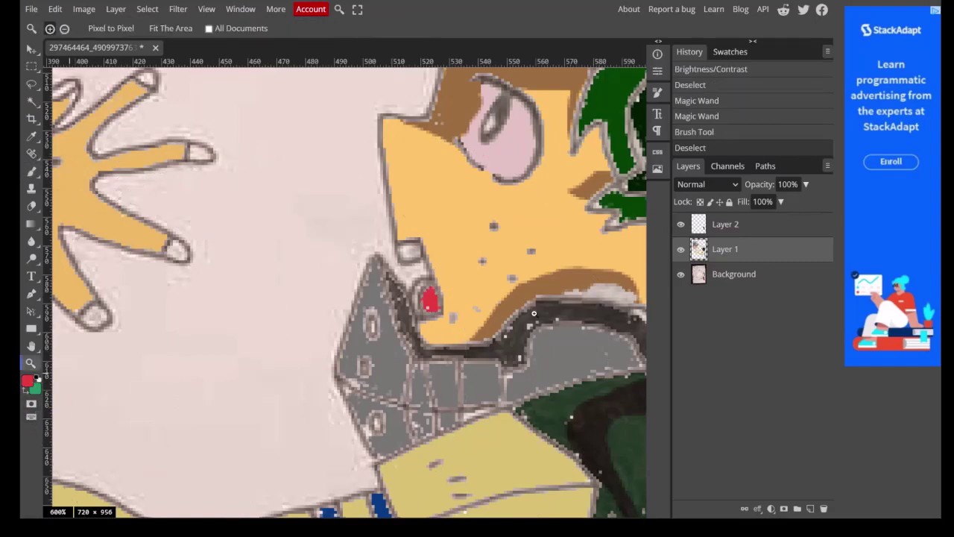
scroll(438, 308, up, 10)
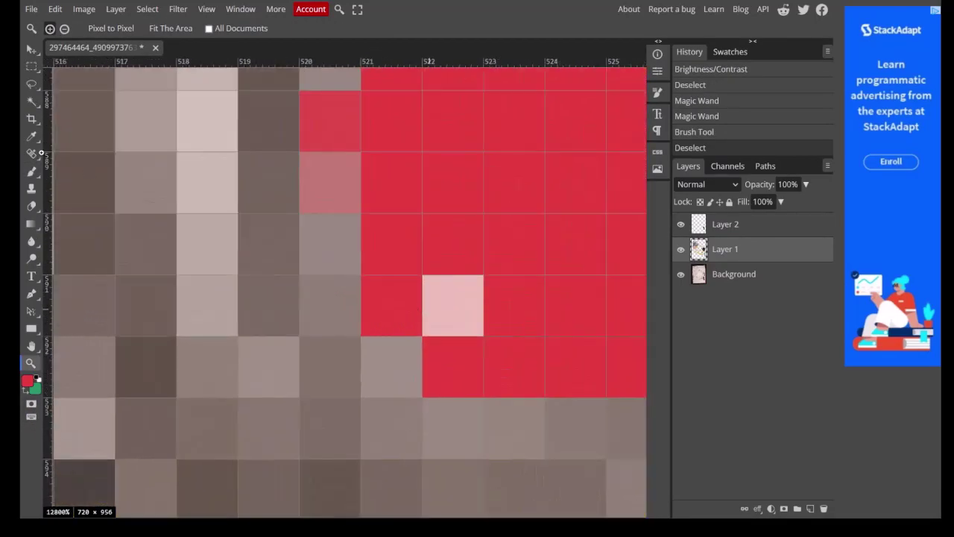
click(31, 170)
click(58, 30)
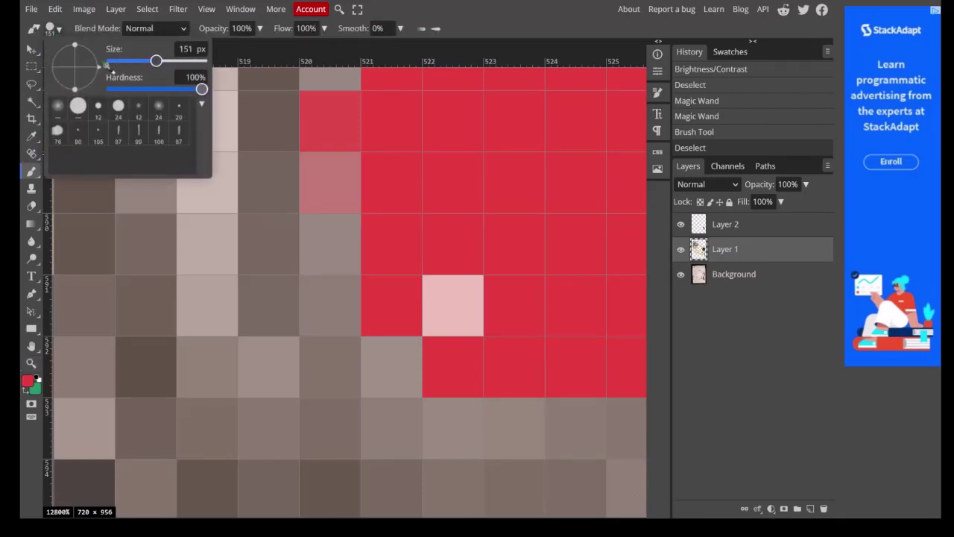
drag(156, 61, 108, 60)
click(452, 305)
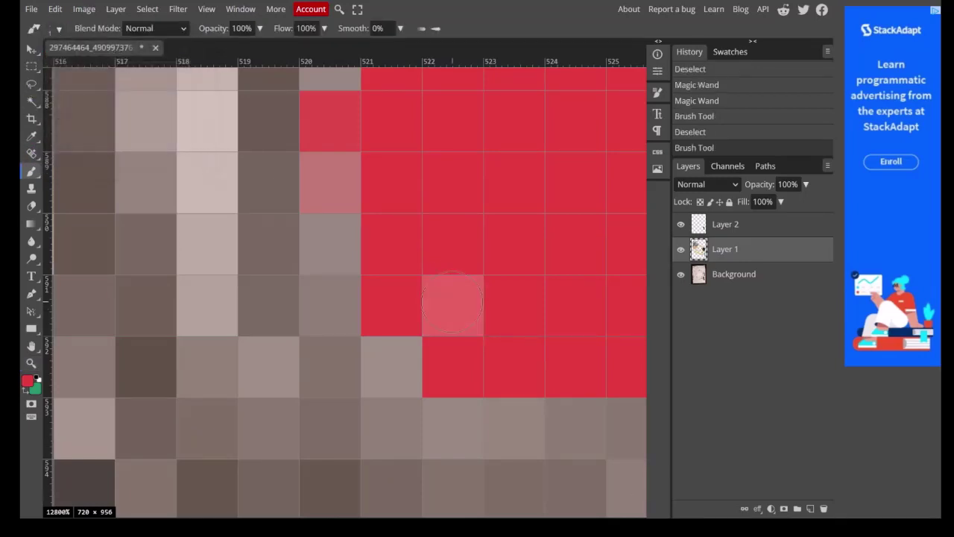
click(453, 306)
click(452, 306)
click(452, 306)
click(452, 306)
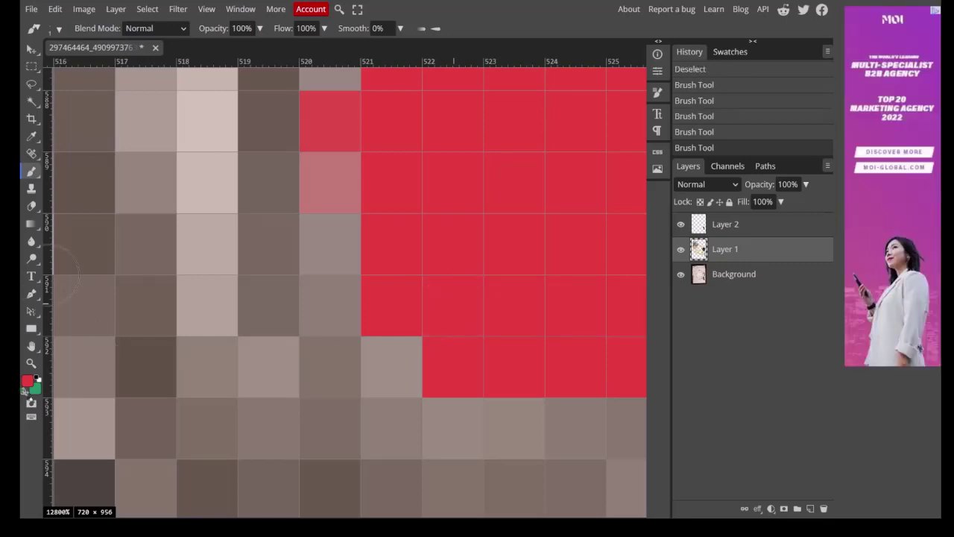
Lasso a shadow area along the green-haired character's lower outstretched sleeve on Layer 1 and open Brightness/Contrast for it.
key(z)
right_click(114, 348)
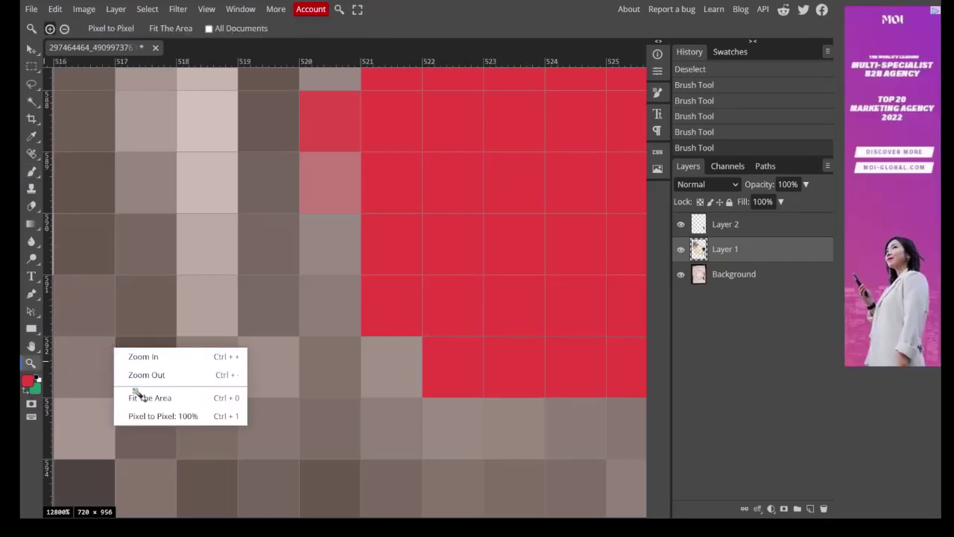
click(139, 396)
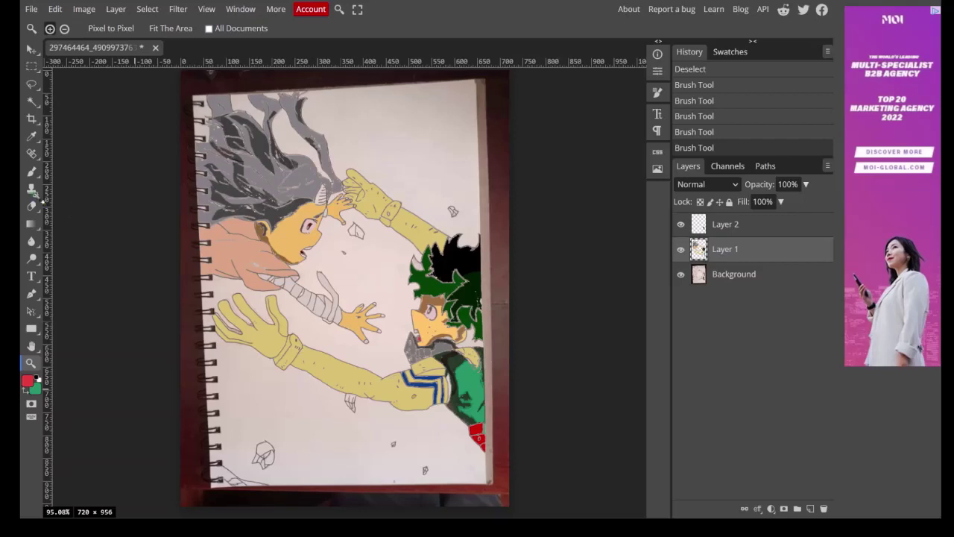
click(31, 84)
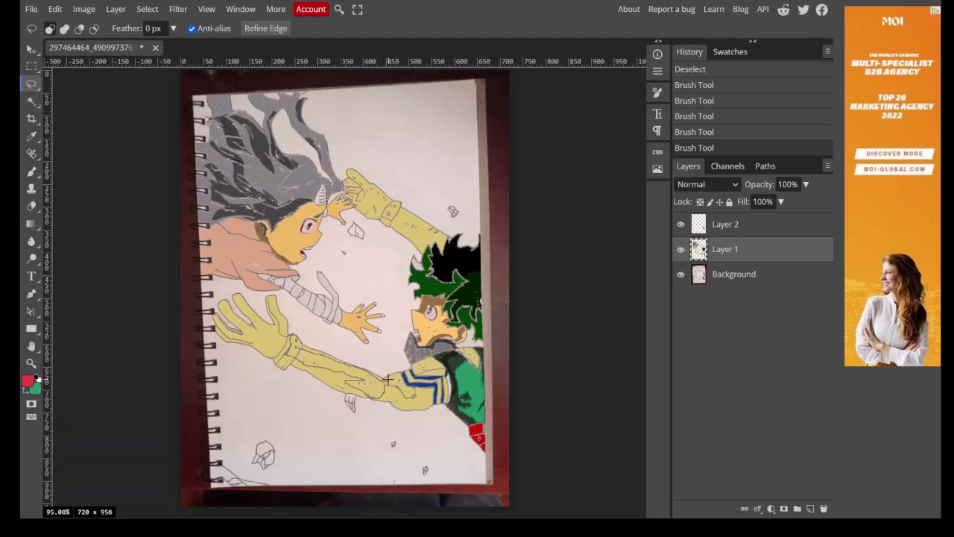
drag(399, 381, 408, 385)
click(84, 9)
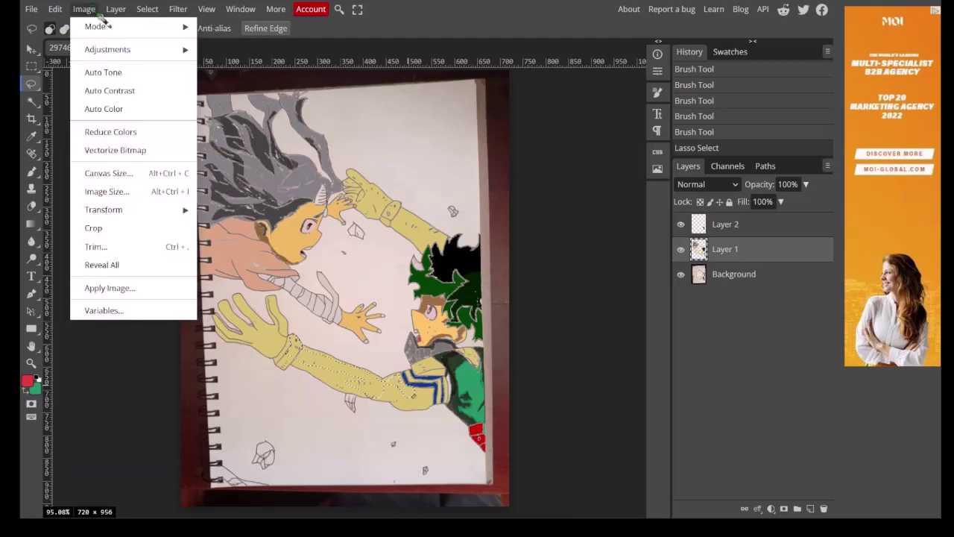
mouse_move(145, 53)
click(276, 50)
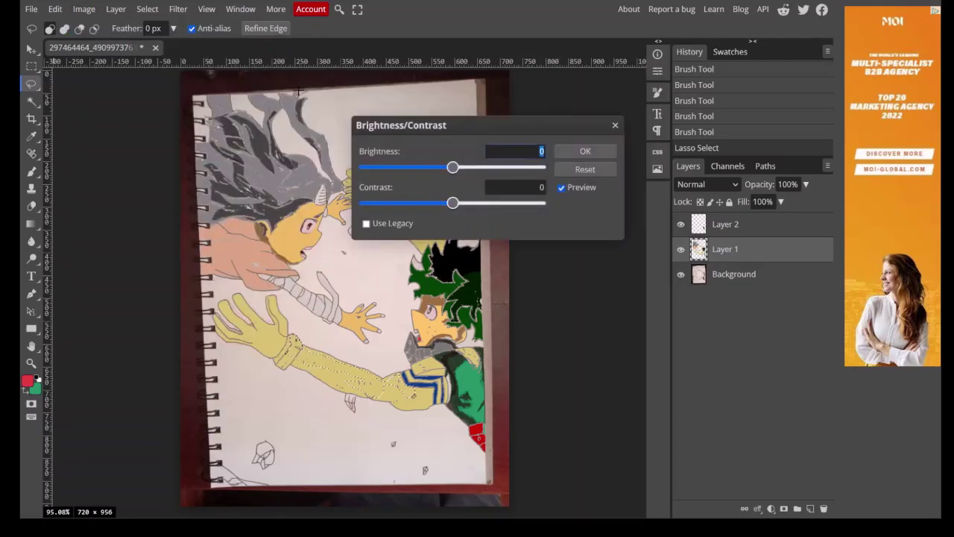
drag(452, 167, 362, 182)
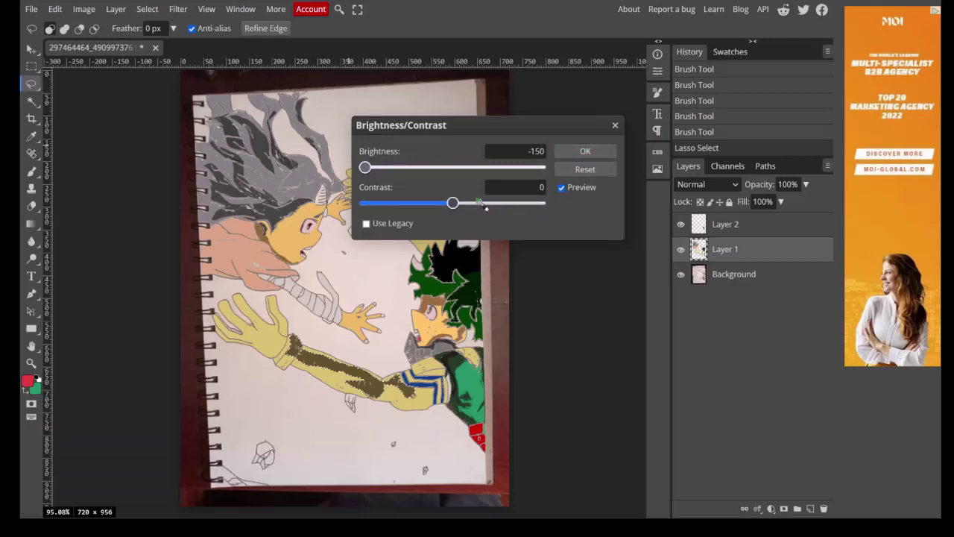
drag(452, 203, 362, 212)
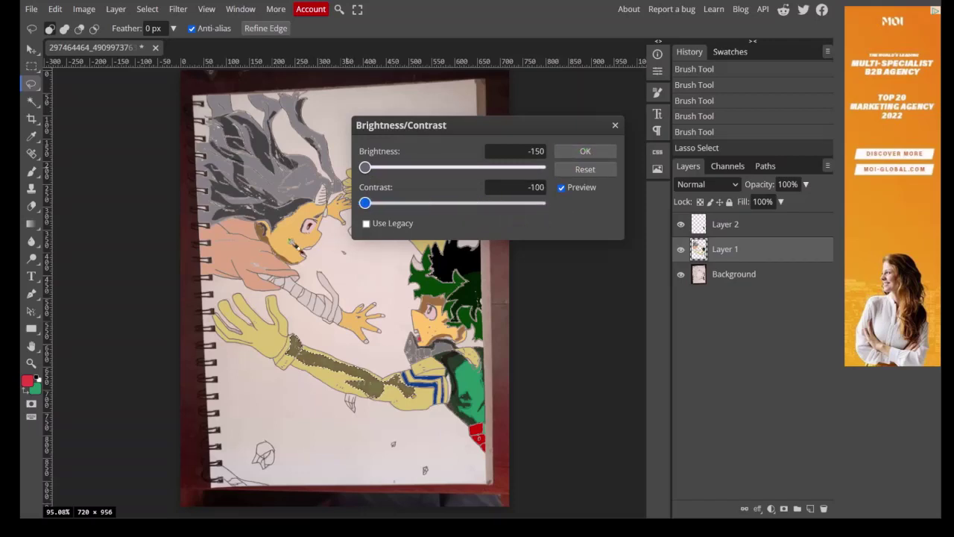
drag(273, 246, 485, 240)
click(586, 170)
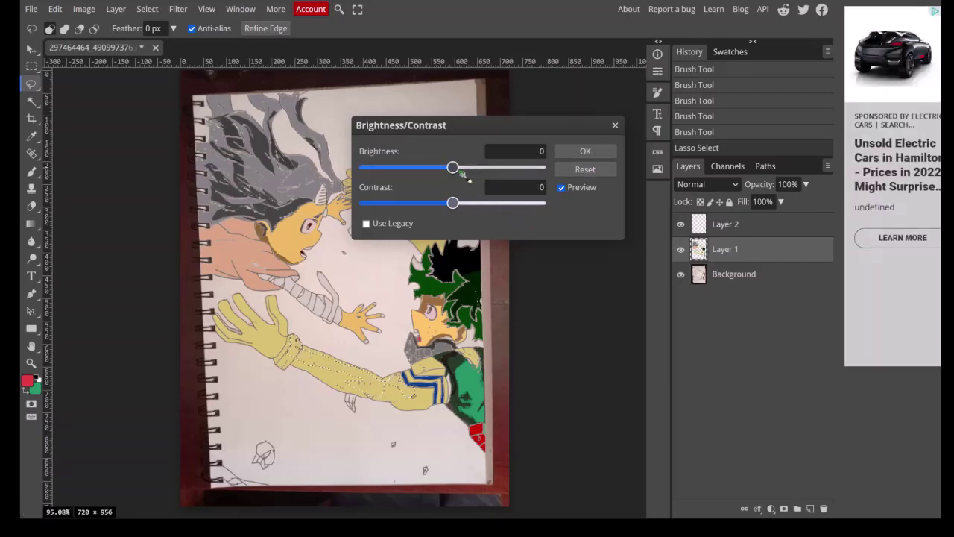
Darken the selected sleeve shadow to brightness -150 and clear the selection.
drag(462, 174, 351, 195)
click(366, 224)
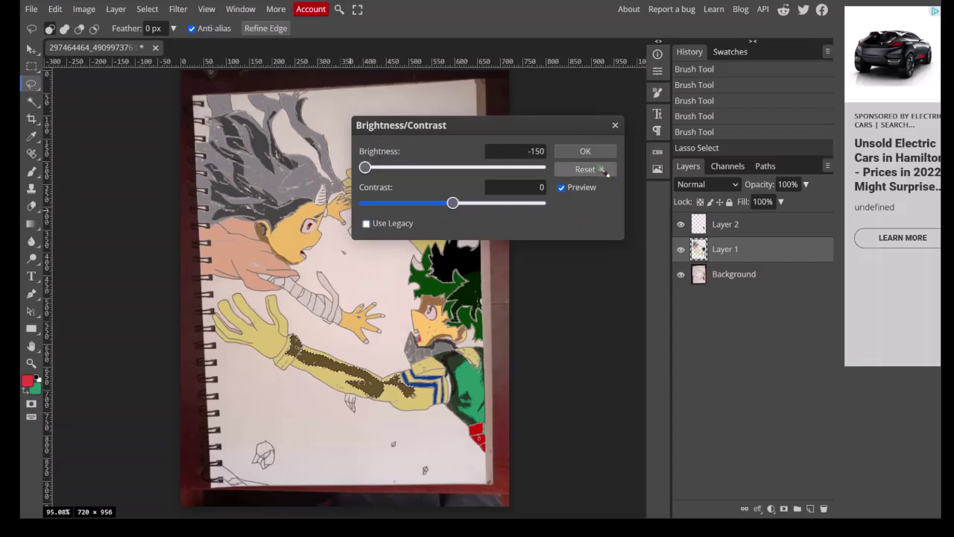
click(585, 151)
key(ctrl+d)
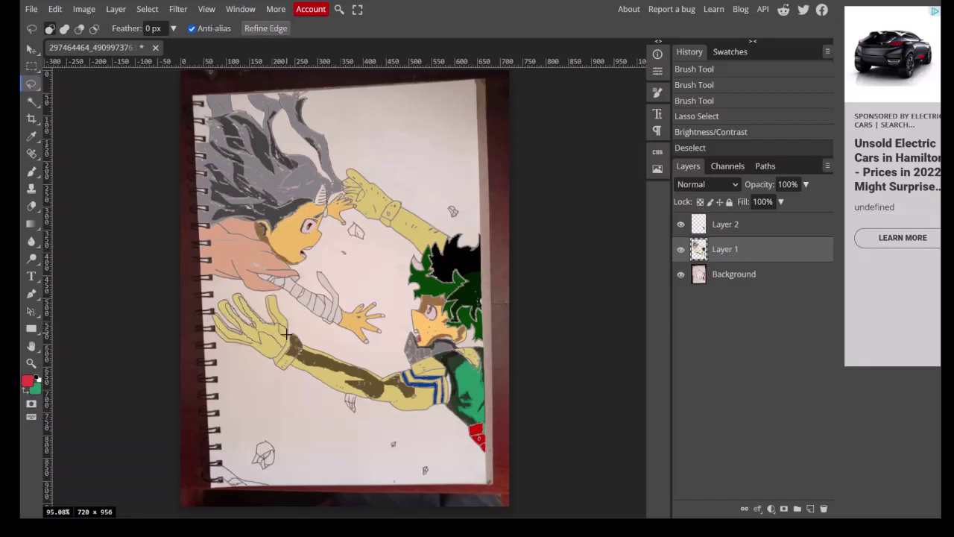
Lasso a shadow area across the lower glove's palm and middle fingers, darken it with brightness -150, and deselect.
drag(282, 344, 266, 276)
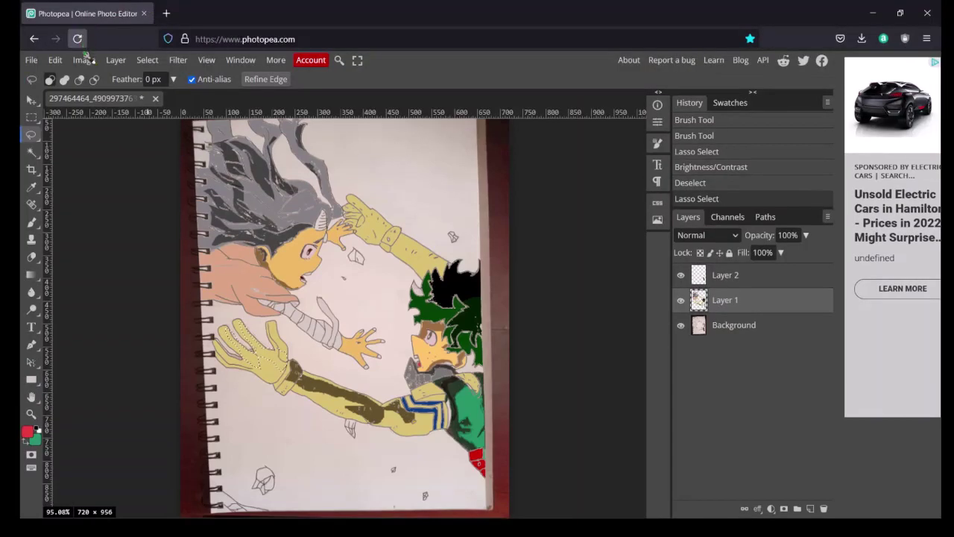
click(84, 9)
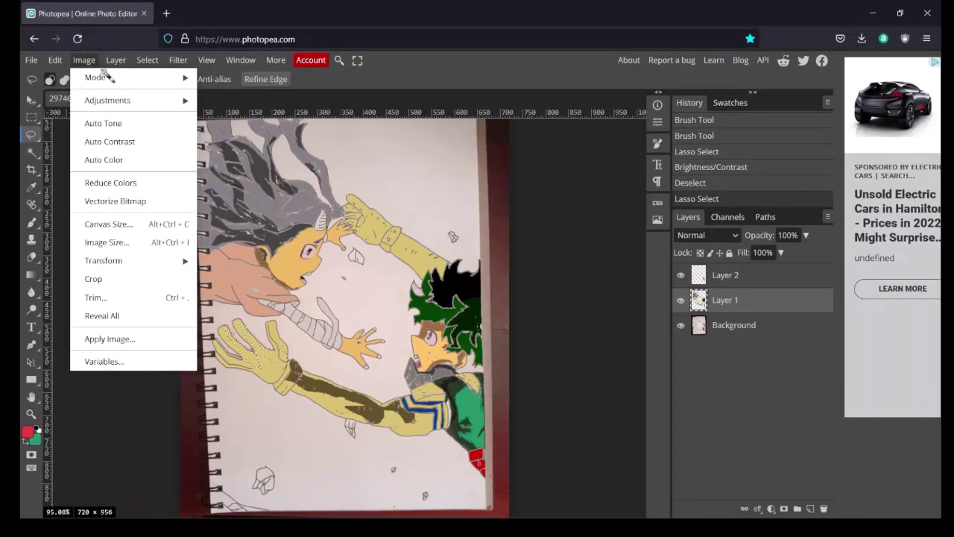
mouse_move(108, 49)
click(224, 50)
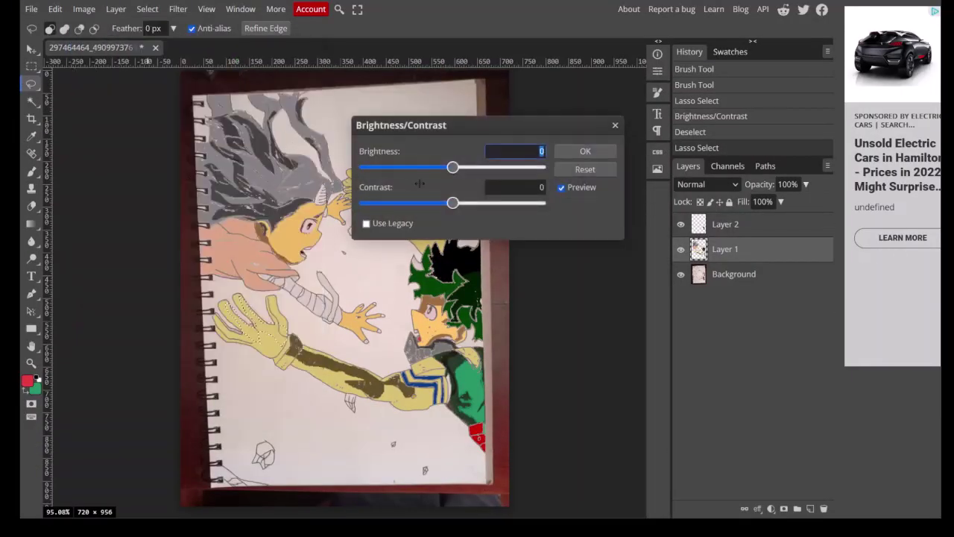
drag(453, 168, 366, 168)
click(568, 152)
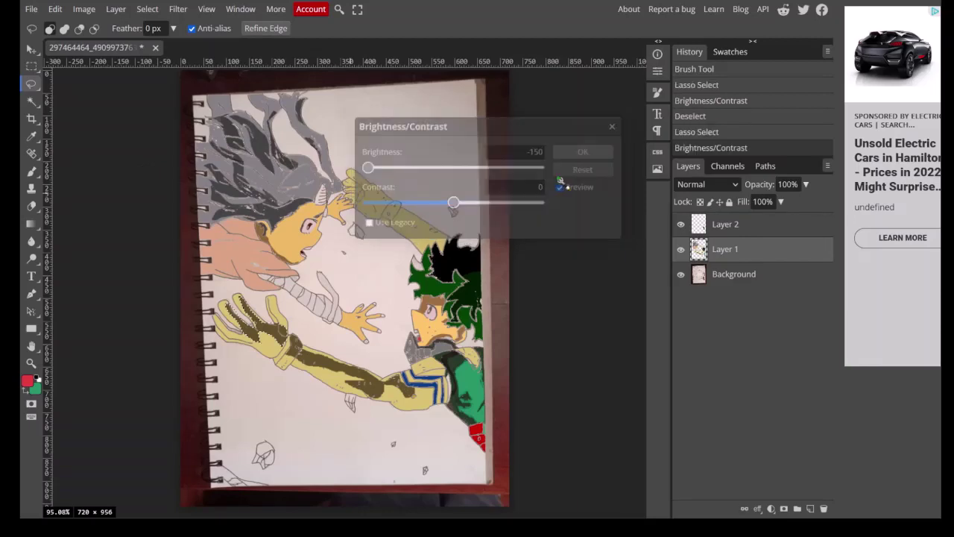
key(ctrl+d)
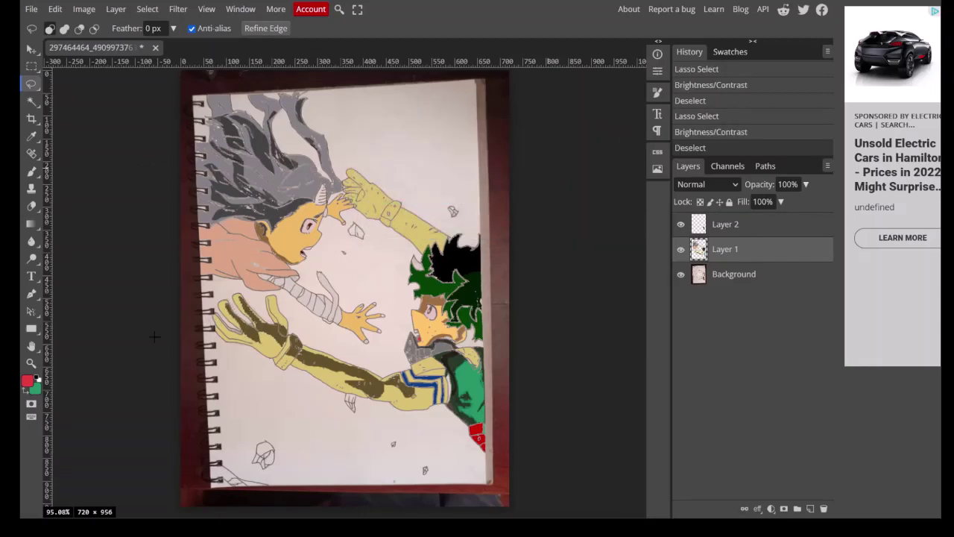
Lasso a narrow shadow strip along the upper edge of the lower glove's outermost little finger on Layer 1.
click(31, 363)
scroll(222, 343, up, 5)
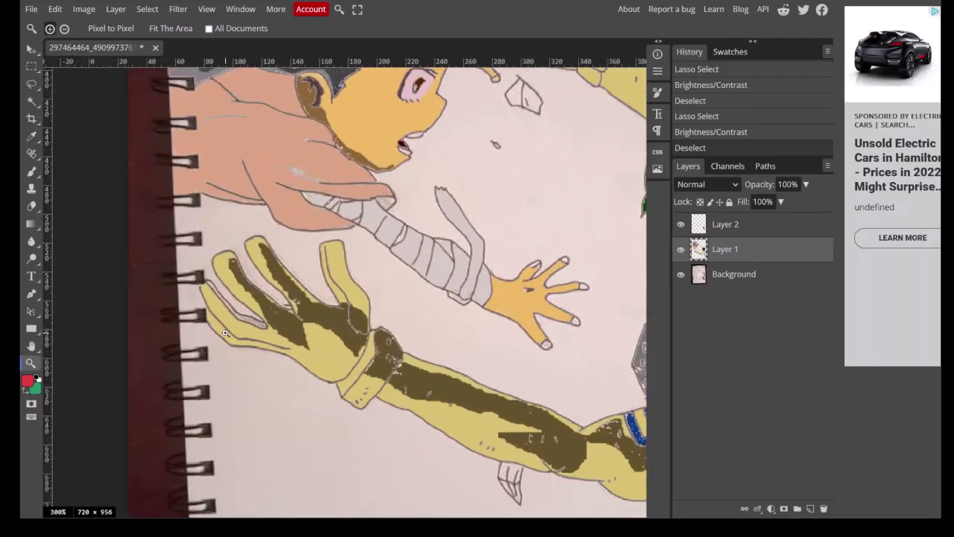
click(32, 84)
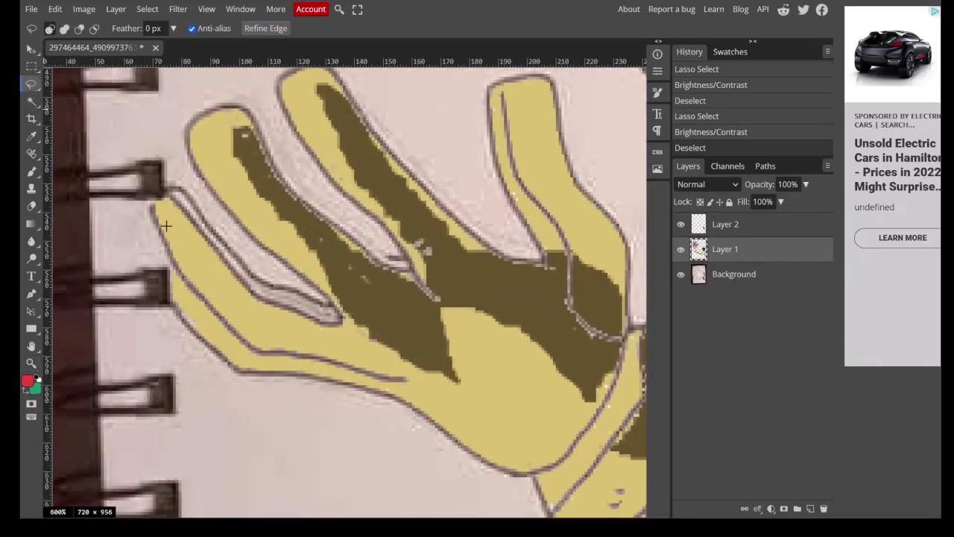
mouse_move(170, 202)
mouse_down()
mouse_move(187, 252)
mouse_move(247, 307)
mouse_up()
mouse_move(302, 322)
mouse_down()
mouse_move(360, 350)
mouse_move(358, 340)
mouse_move(251, 295)
mouse_move(215, 255)
mouse_up()
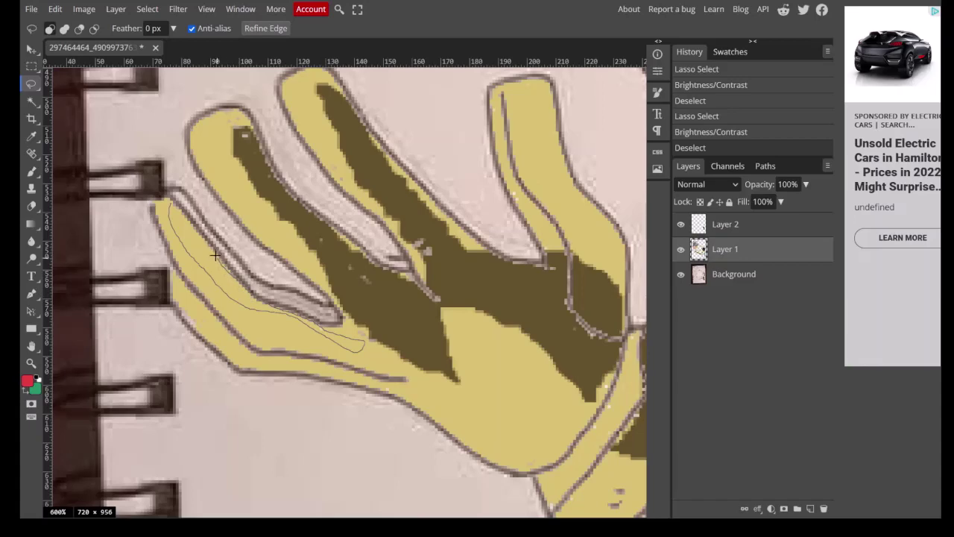
drag(179, 210, 176, 205)
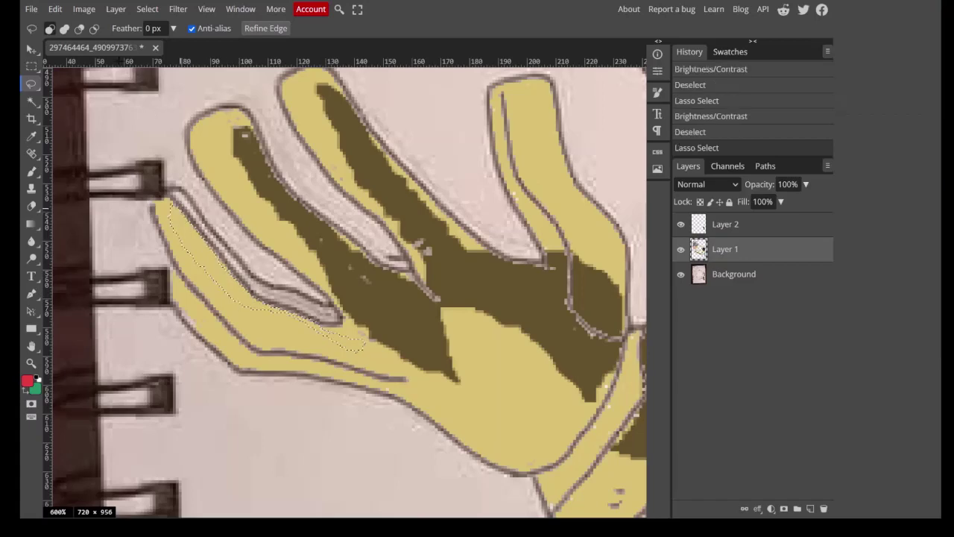
Darken the selected little-finger strip with Brightness/Contrast at brightness -150, deselect, and fit the whole image in view.
click(84, 9)
mouse_move(112, 49)
click(251, 49)
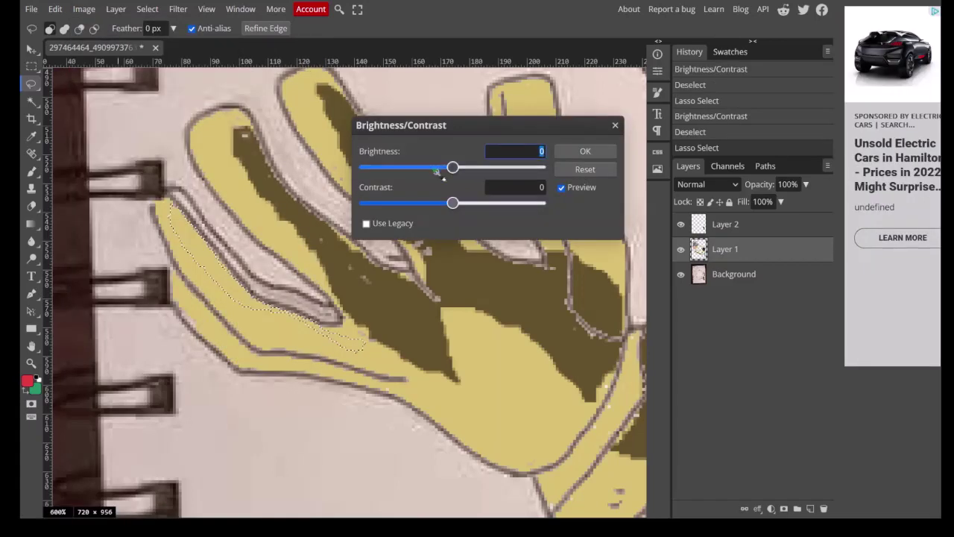
drag(453, 167, 364, 167)
click(586, 151)
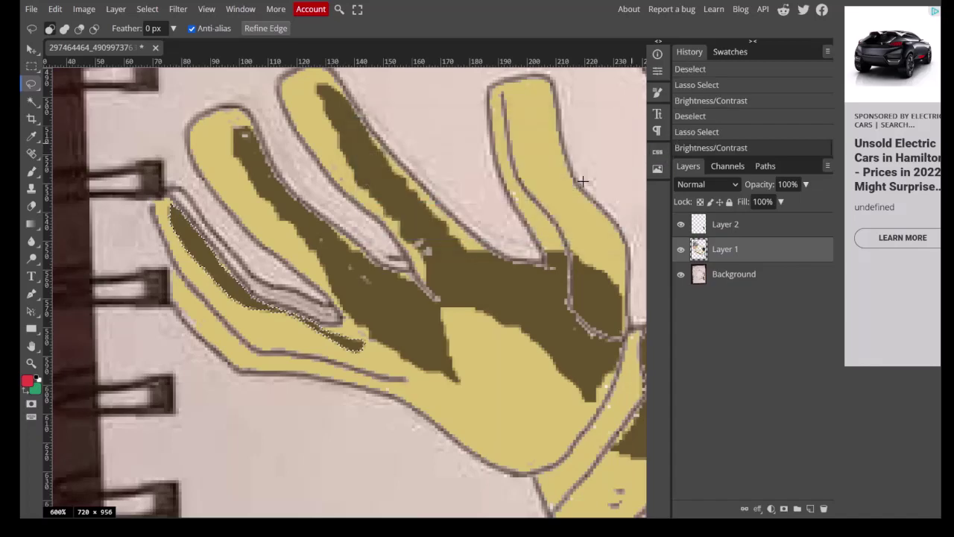
key(ctrl+d)
click(31, 363)
right_click(74, 372)
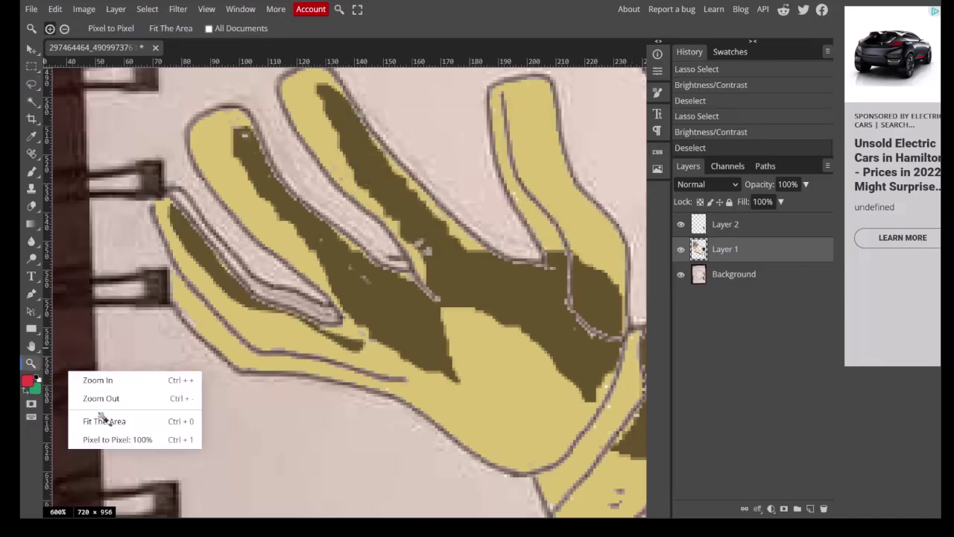
click(100, 419)
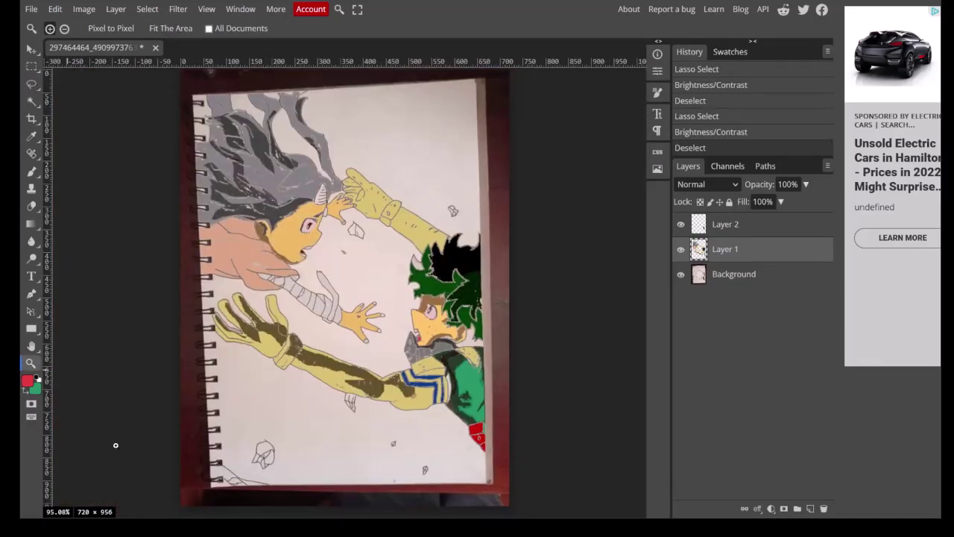
Lasso a shadow area on Layer 1 along the upper side of the raised sleeve, cuff and glove, including the index finger.
click(426, 217)
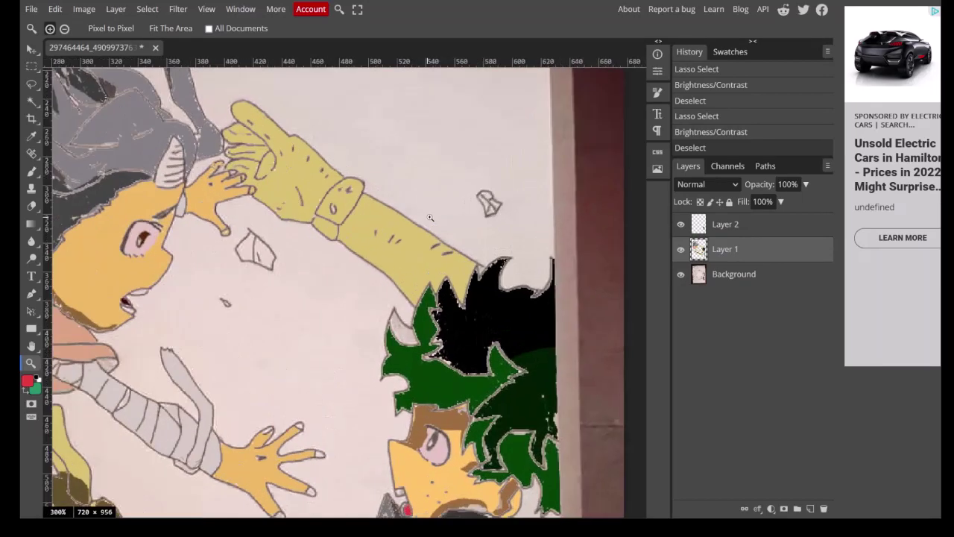
click(32, 84)
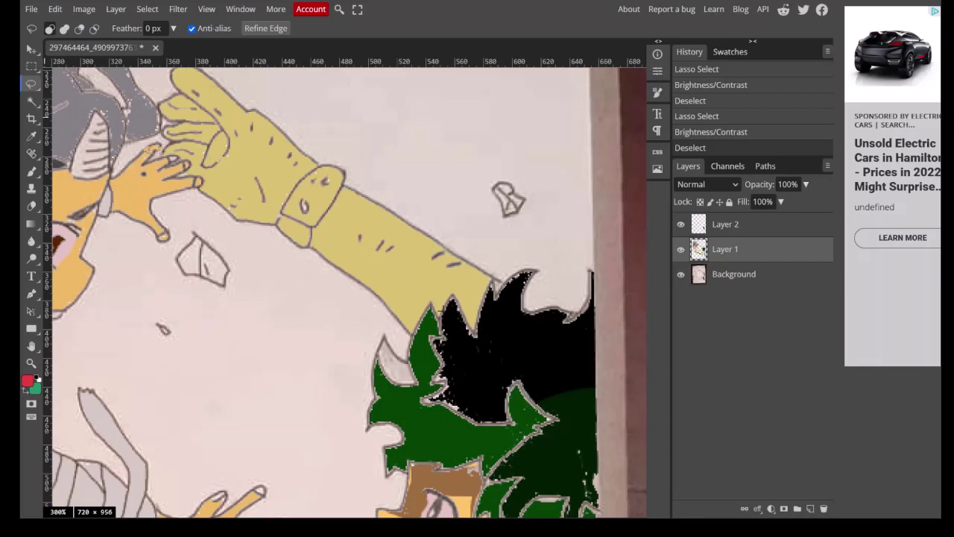
drag(438, 307, 324, 199)
drag(295, 185, 285, 197)
mouse_move(275, 194)
mouse_down()
mouse_move(251, 192)
mouse_move(177, 145)
mouse_move(226, 155)
mouse_move(235, 131)
mouse_move(189, 84)
mouse_move(188, 65)
mouse_up()
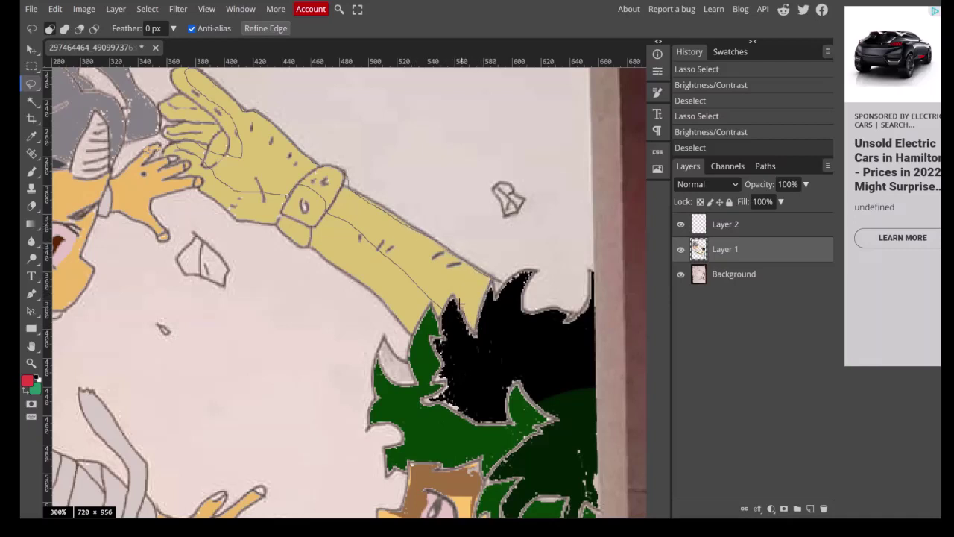
drag(451, 297, 442, 302)
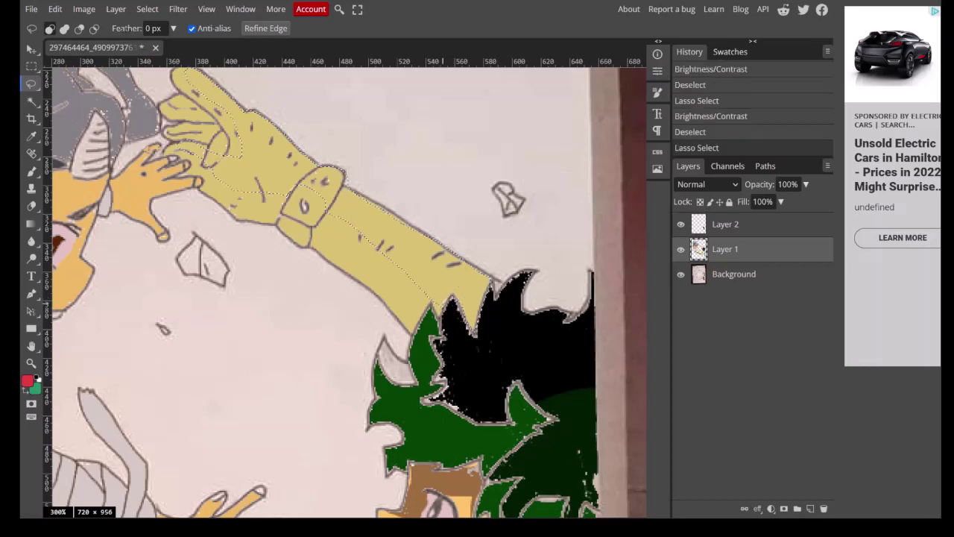
Darken the selected raised-arm shadow with Brightness/Contrast at brightness -150, deselect, and fit the whole image in view.
click(83, 9)
mouse_move(95, 46)
click(253, 45)
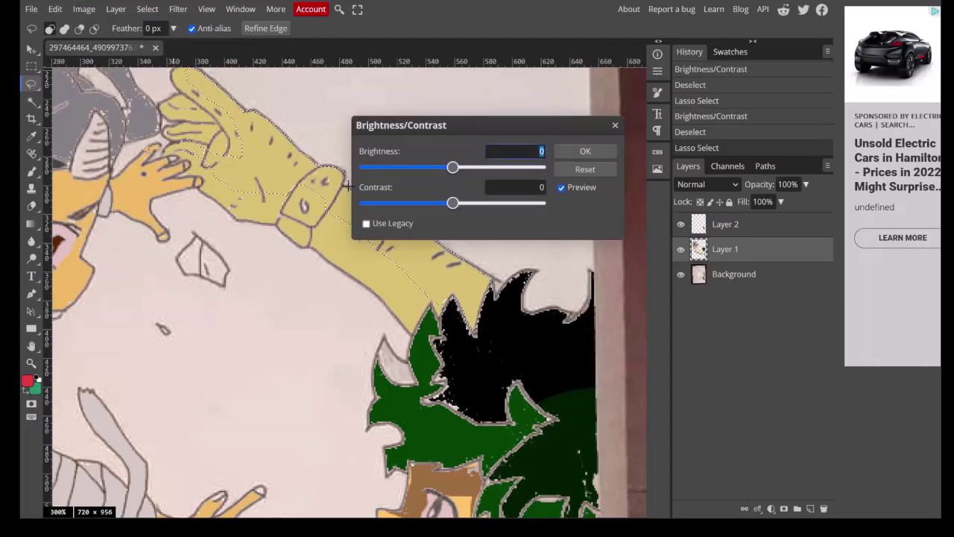
drag(452, 167, 336, 182)
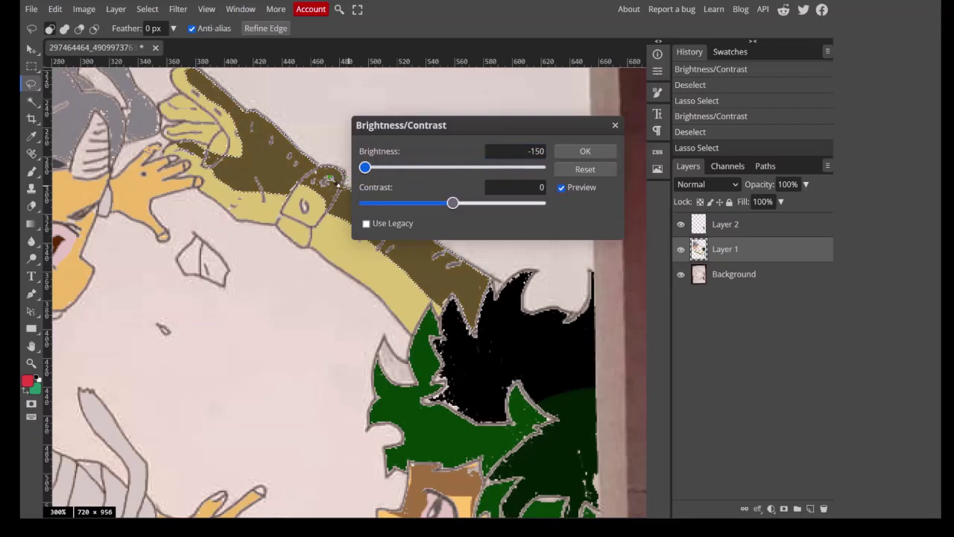
click(585, 153)
key(ctrl+d)
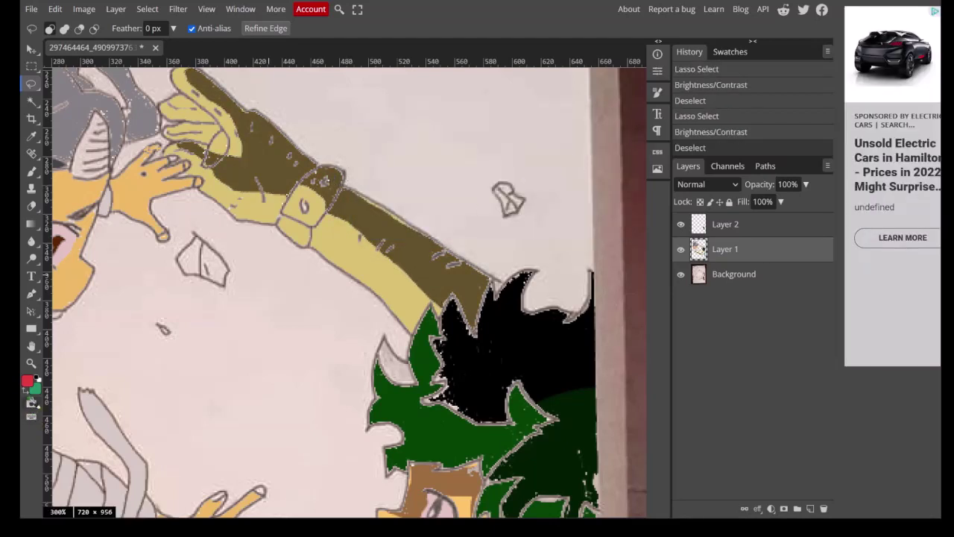
key(z)
right_click(148, 334)
click(178, 393)
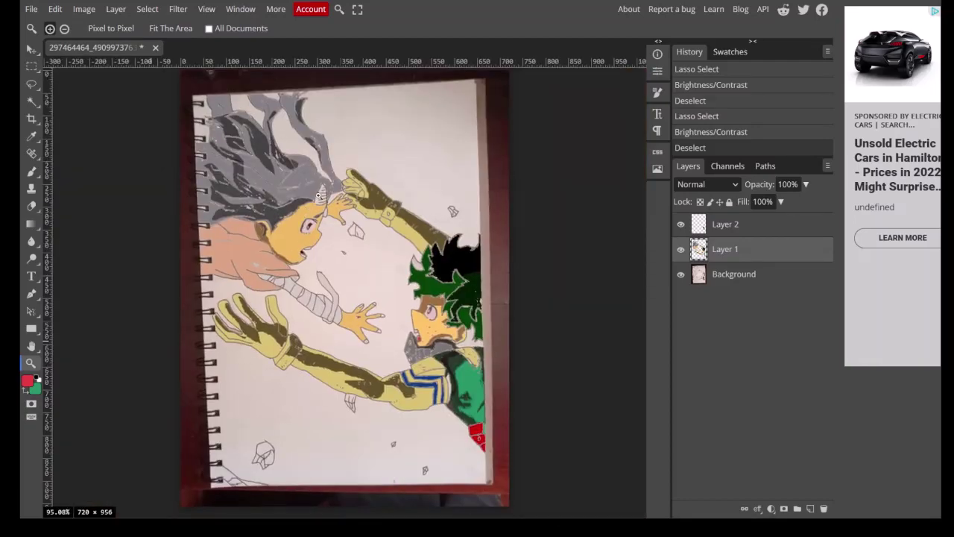
Make the Background layer active and ready the Magic Wand at the grey-haired character's horn.
scroll(319, 195, up, 8)
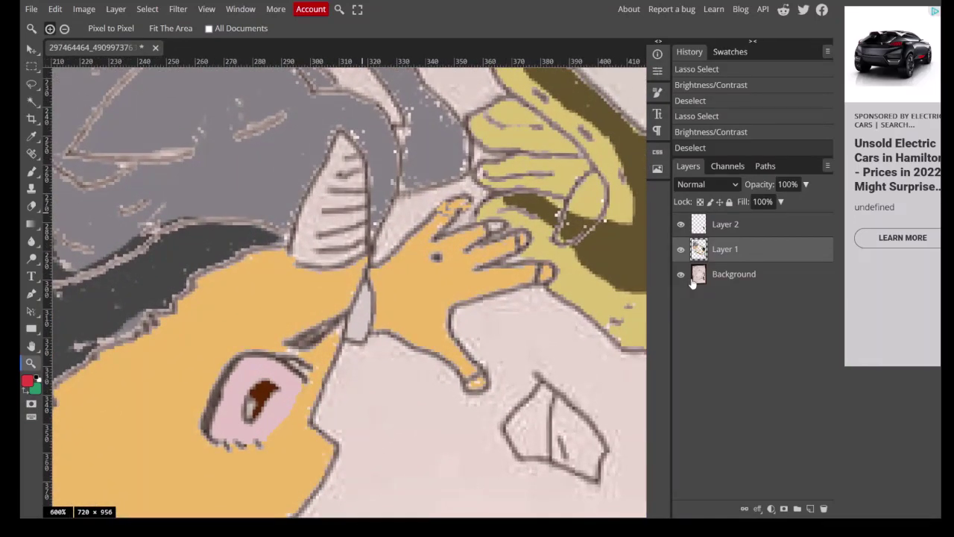
click(694, 278)
click(31, 101)
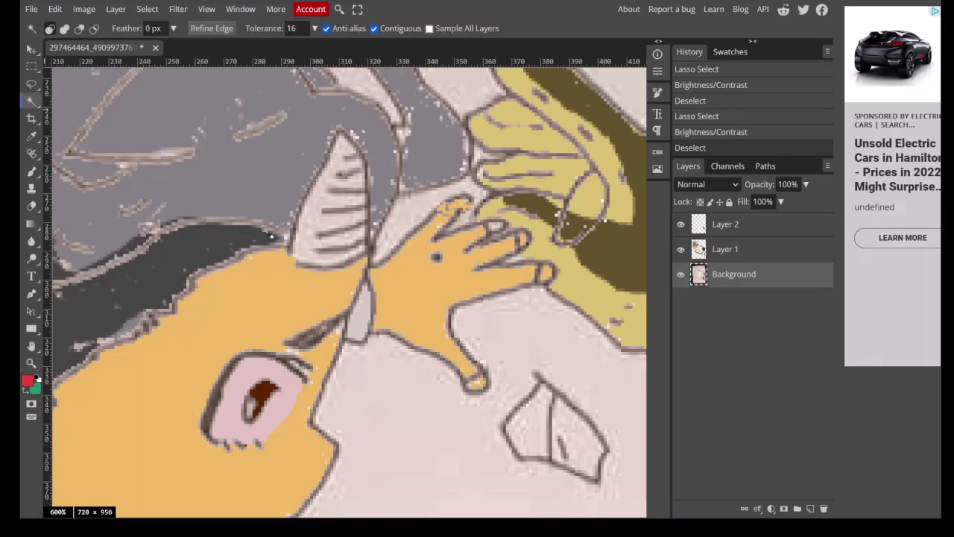
click(310, 250)
shift+click(306, 246)
key(ctrl+d)
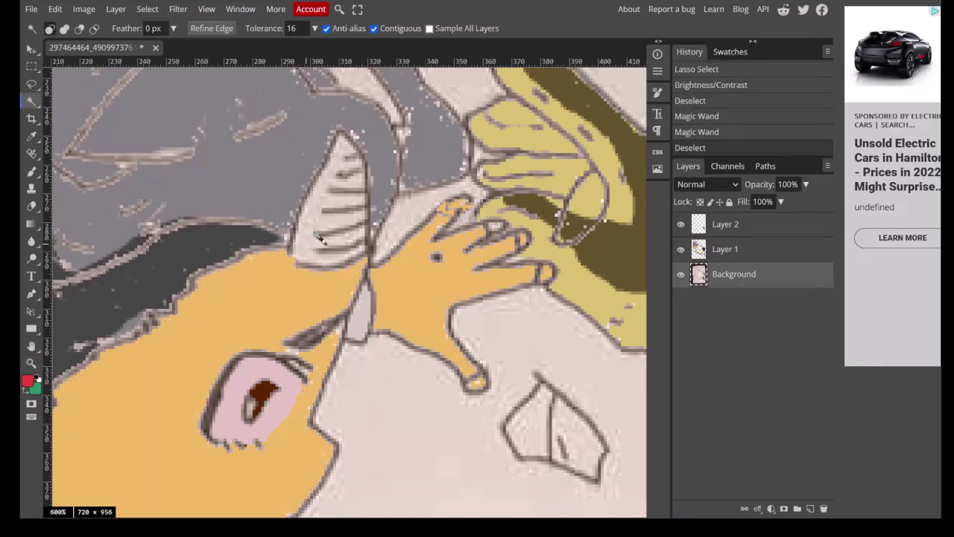
Select the horn's uncoloured interior with the Magic Wand, activate Layer 1, and sample the forehead's skin colour #ecba63.
click(319, 238)
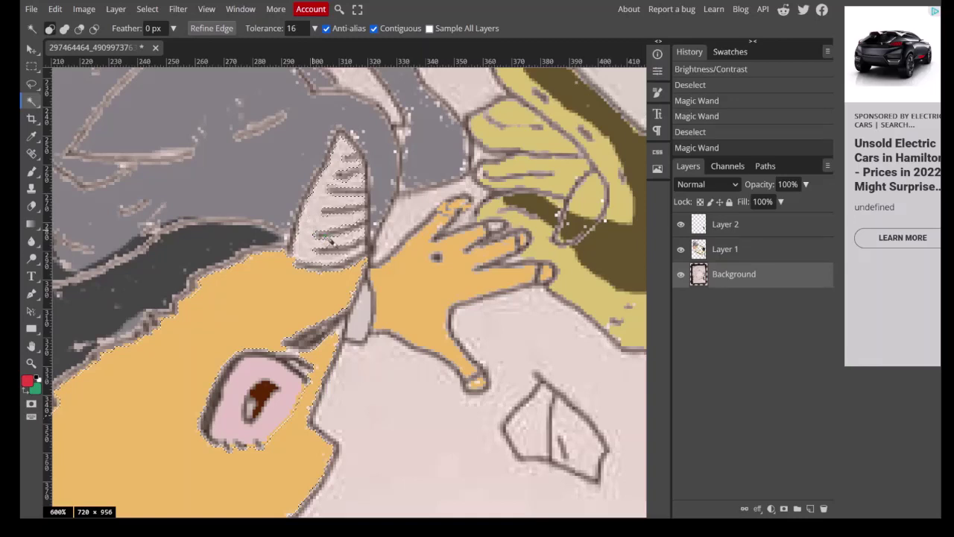
click(704, 251)
click(31, 136)
click(267, 305)
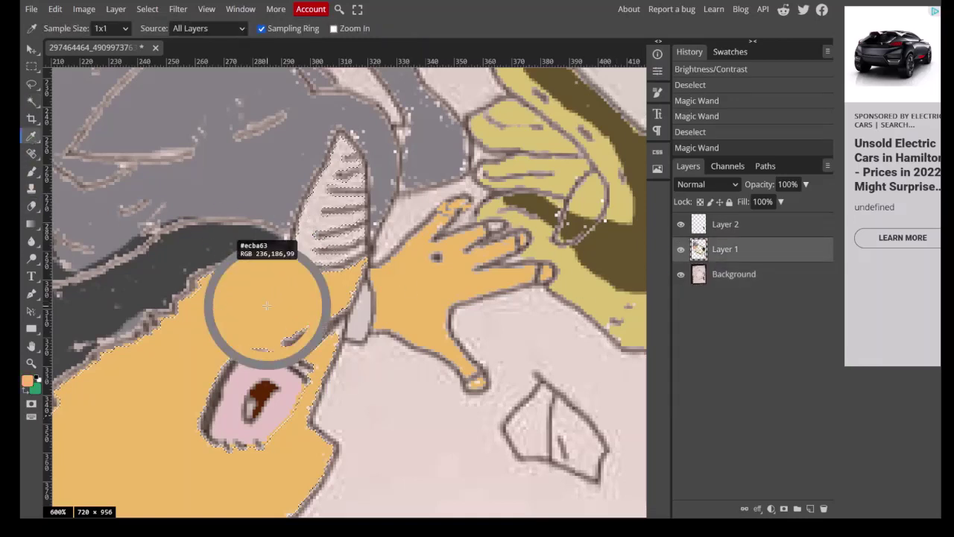
Fill the selected horn with the skin colour using an 88 px brush on Layer 1, and clear the selection.
click(31, 171)
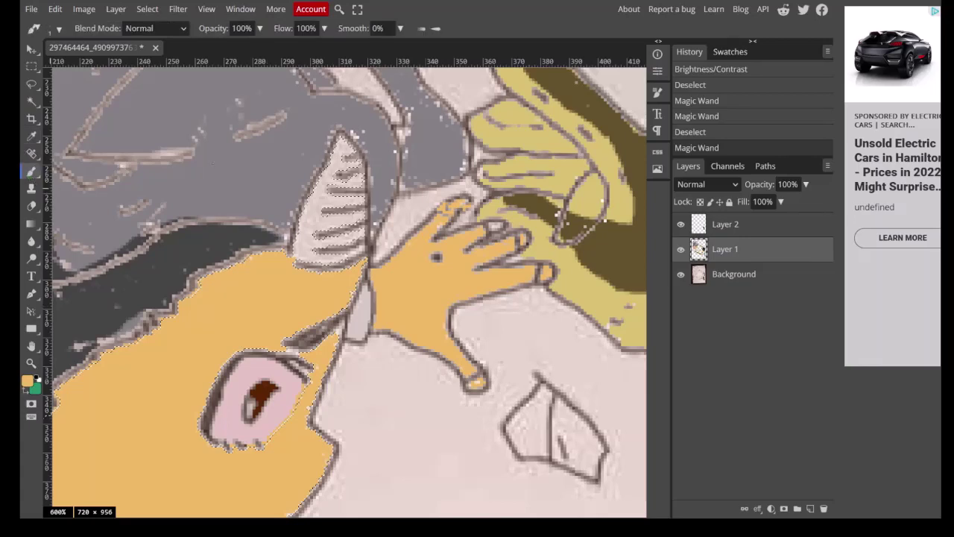
click(50, 28)
drag(110, 61, 149, 60)
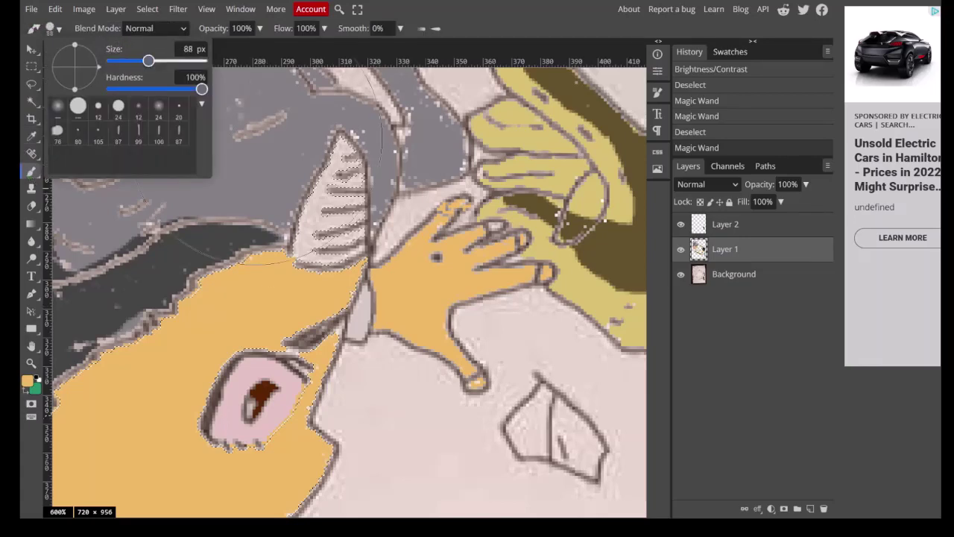
click(321, 202)
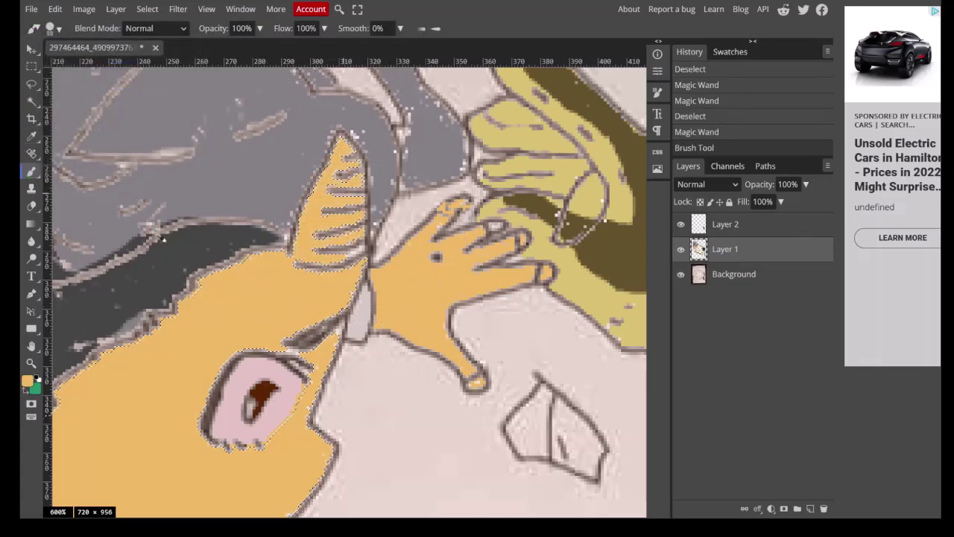
key(ctrl+d)
Select the remaining small gaps at the horn's lower base from the Background layer with the Magic Wand.
click(31, 101)
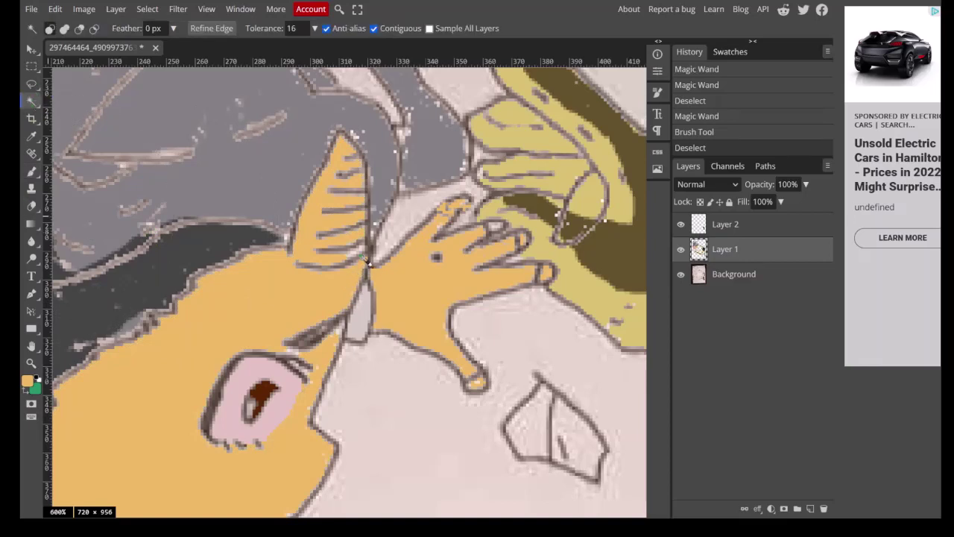
click(705, 276)
click(363, 258)
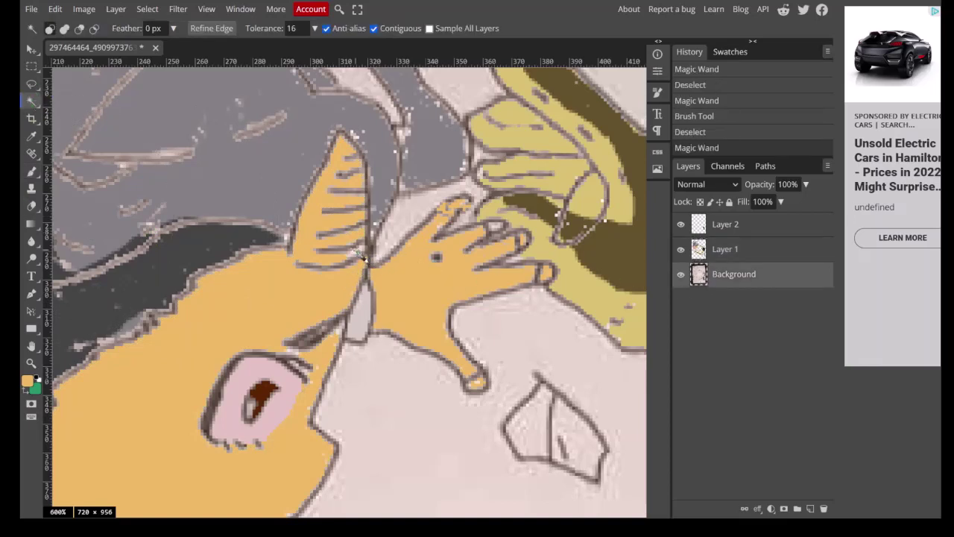
click(360, 256)
click(358, 253)
click(366, 257)
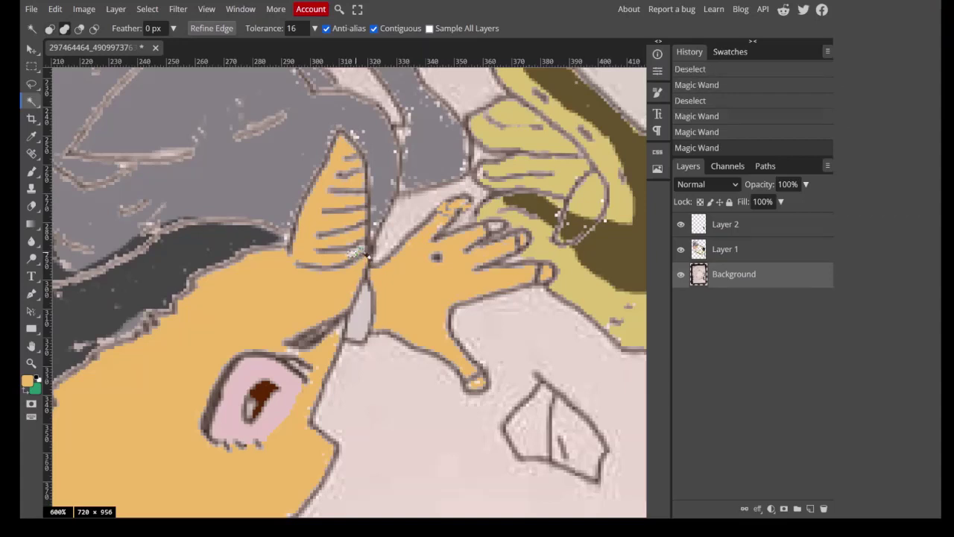
shift+click(356, 253)
Brush the skin colour into the selected horn-base gaps on Layer 1 and deselect.
click(702, 252)
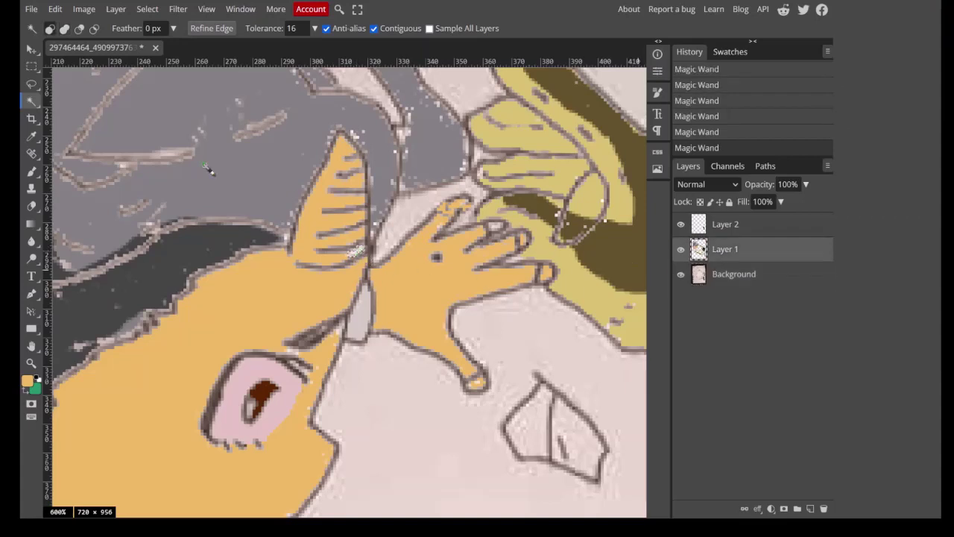
click(84, 9)
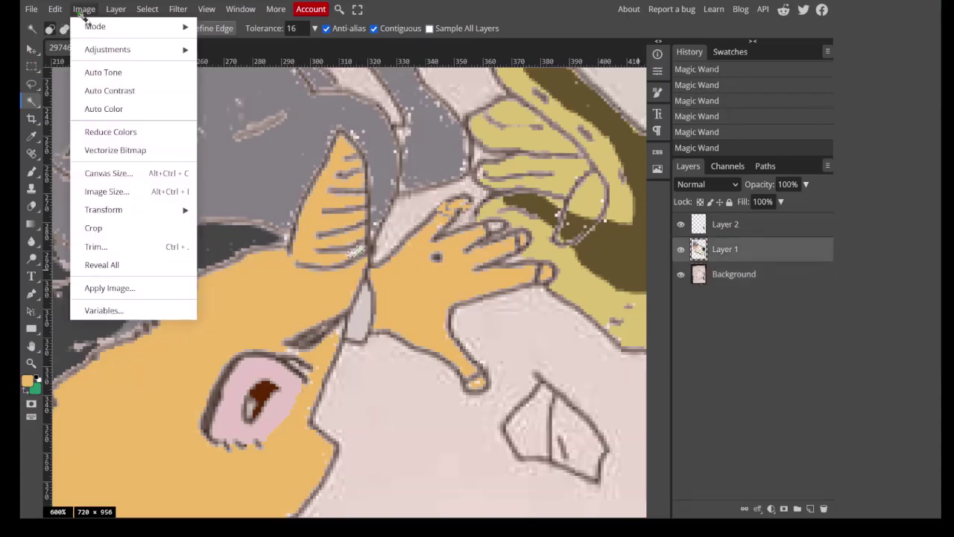
click(31, 172)
click(299, 298)
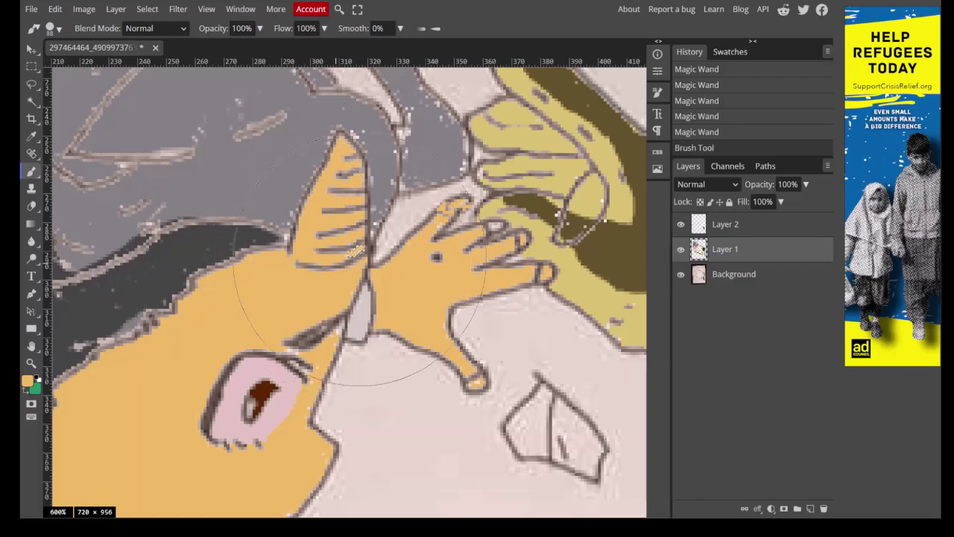
key(ctrl+d)
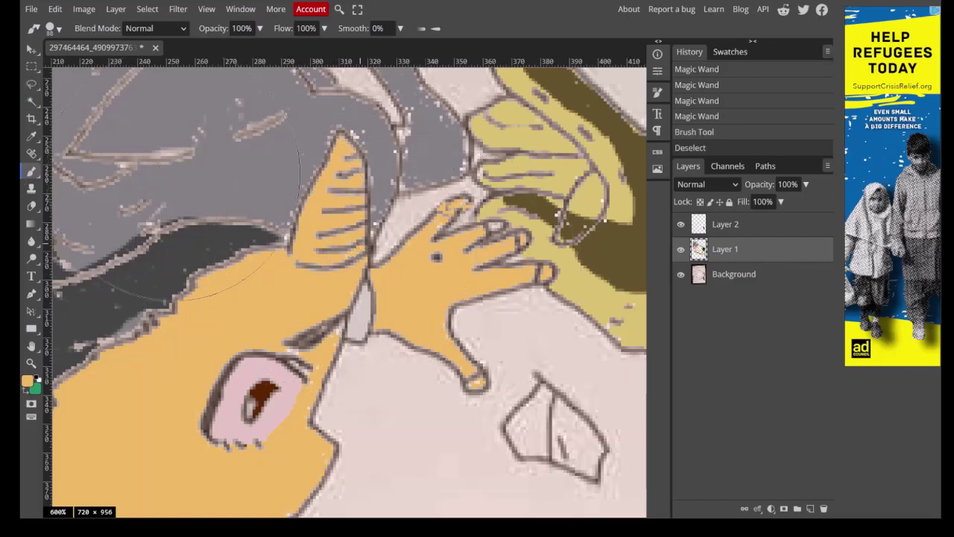
Lasso a shadow area over the horn's ridged half, from its tip down to its base.
right_click(32, 84)
click(85, 83)
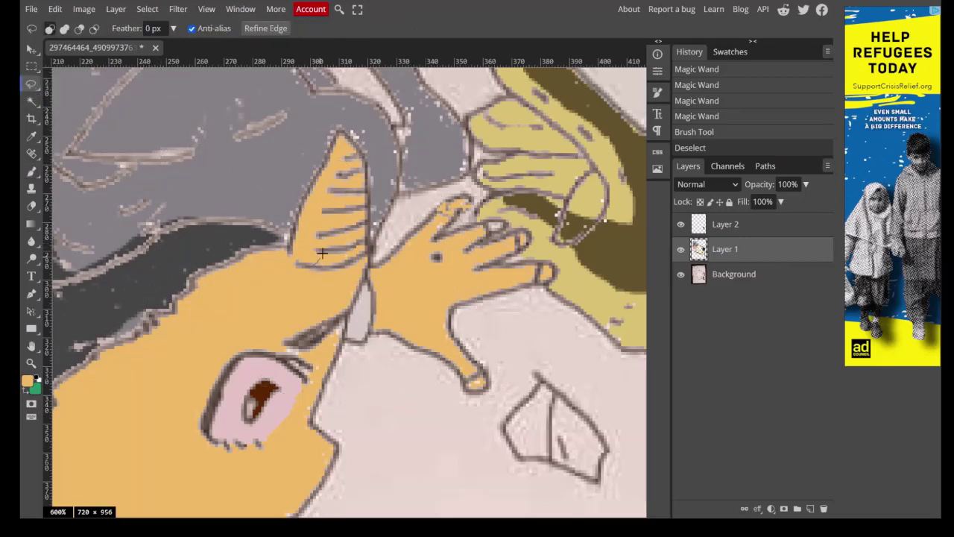
mouse_move(322, 254)
mouse_down()
mouse_move(341, 139)
mouse_move(367, 167)
mouse_up()
mouse_move(367, 209)
mouse_down()
mouse_move(365, 253)
mouse_move(319, 263)
mouse_up()
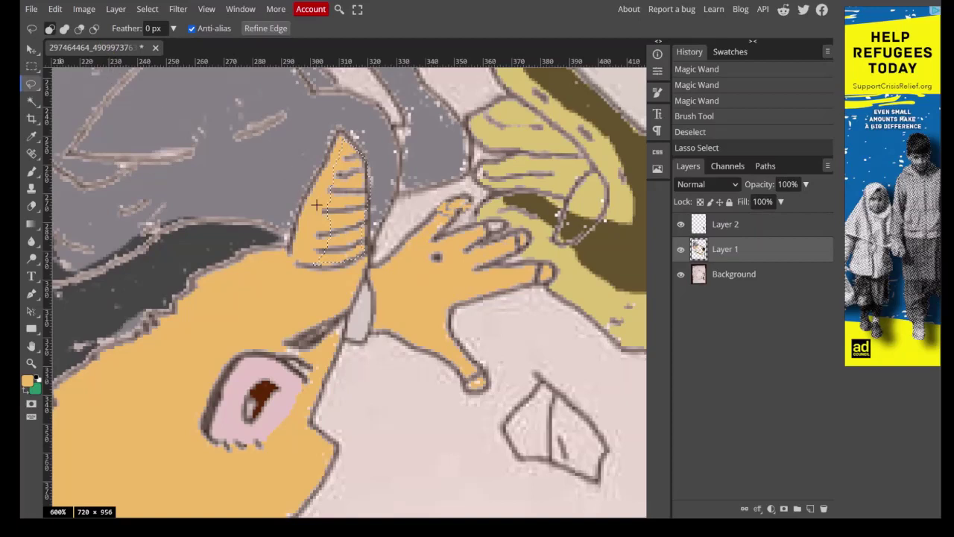
Add the underside of the raised hand and thumb, plus the adjoining end of the grey strand, to the lasso selection.
key(shift)
drag(393, 308, 417, 318)
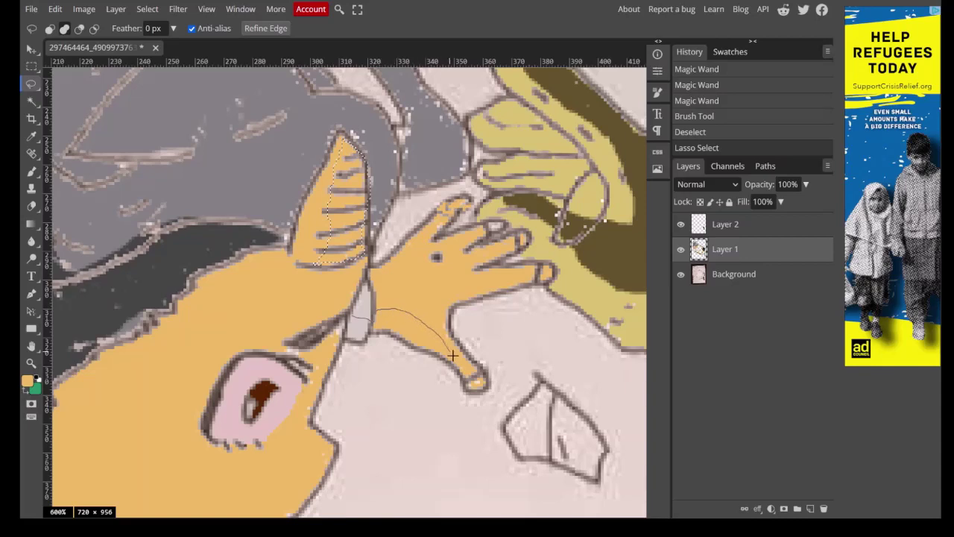
mouse_move(453, 356)
mouse_down()
mouse_move(476, 386)
mouse_move(447, 362)
mouse_up()
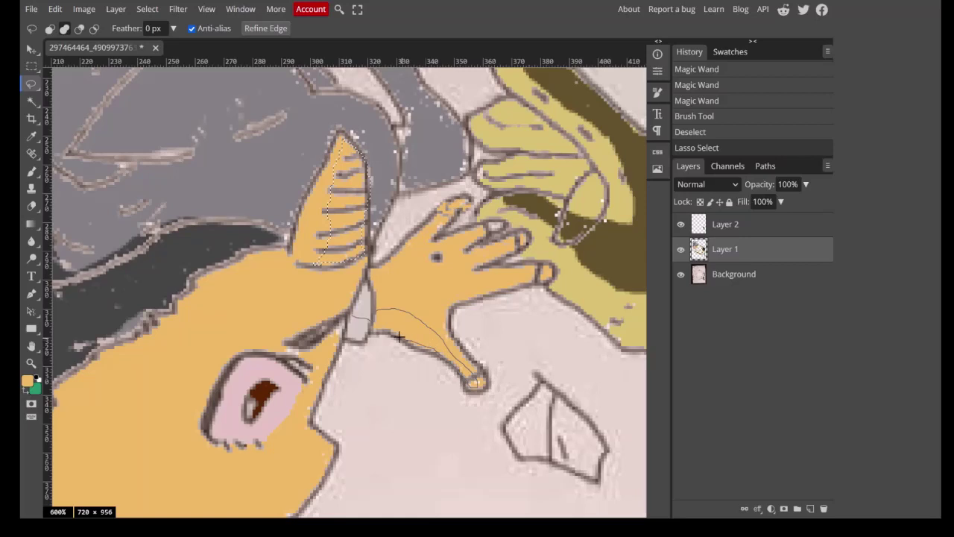
mouse_move(400, 337)
mouse_down()
mouse_move(366, 341)
mouse_move(346, 317)
mouse_up()
Darken the selected horn and hand shadows with Brightness/Contrast at brightness -150, deselect, and fit the whole image in view.
click(83, 9)
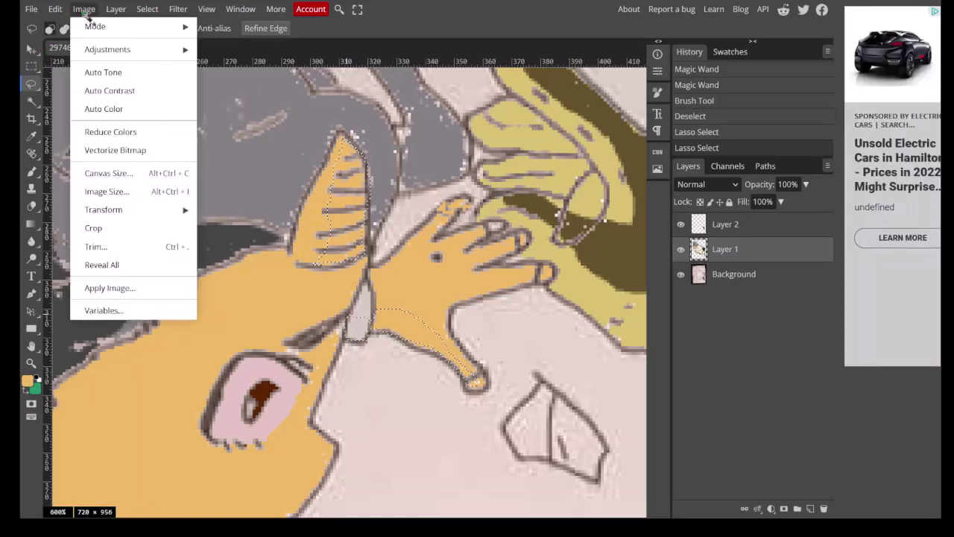
click(251, 49)
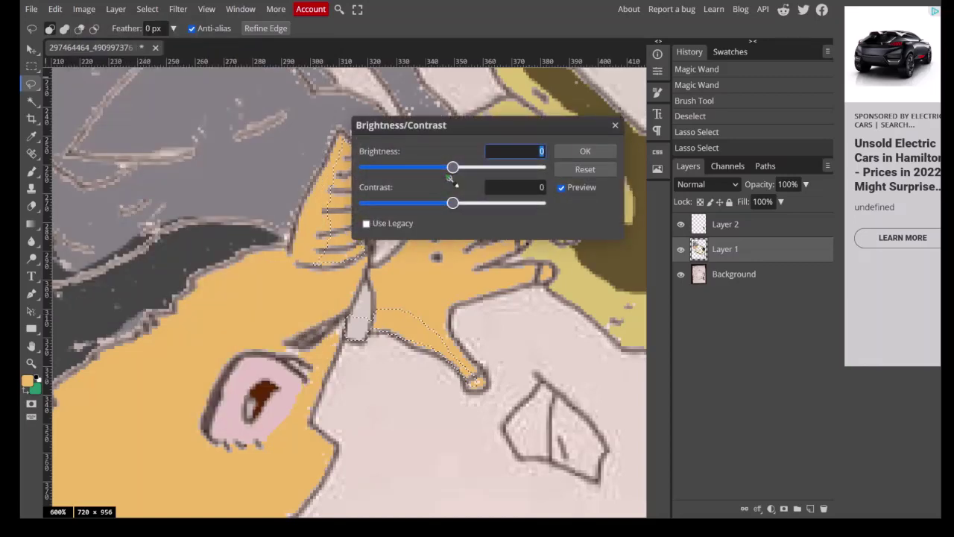
drag(452, 181, 365, 182)
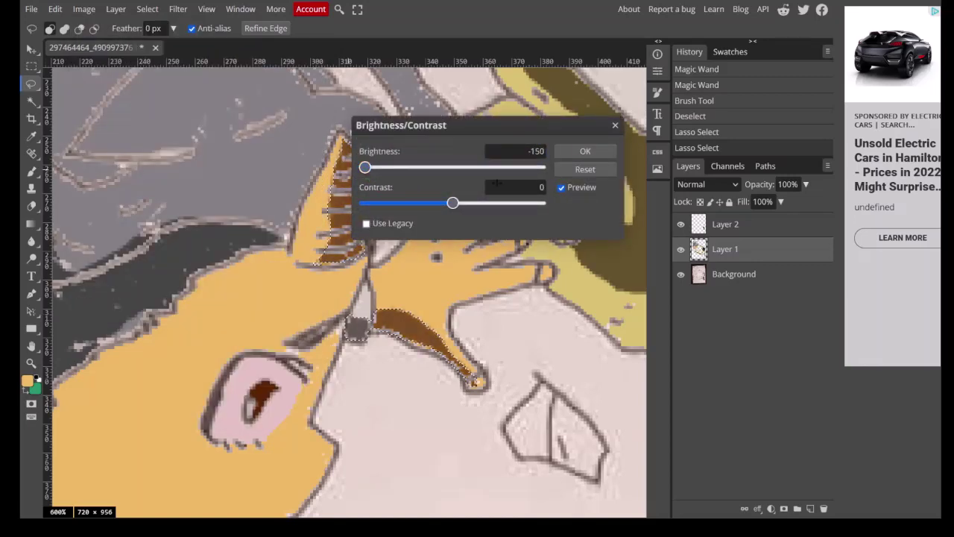
click(585, 151)
key(ctrl+d)
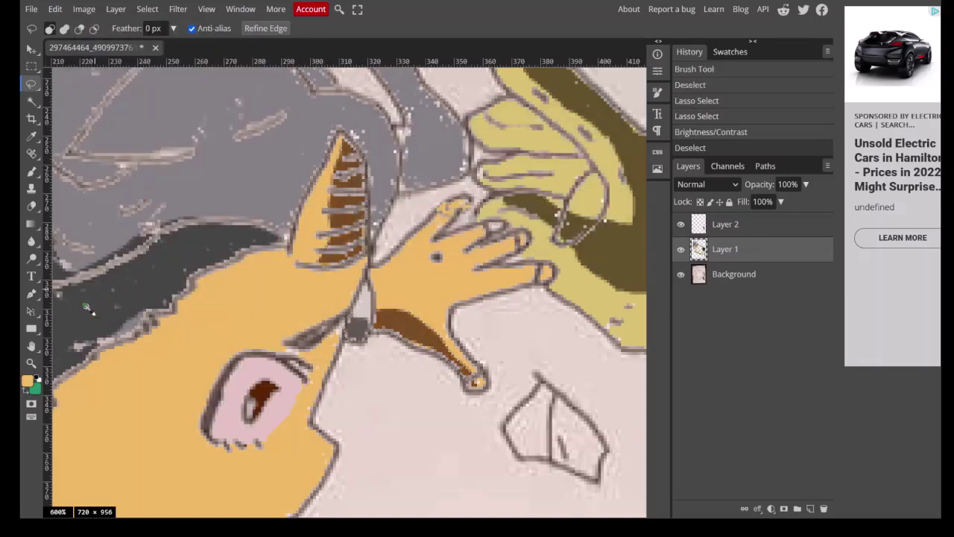
click(30, 363)
right_click(139, 377)
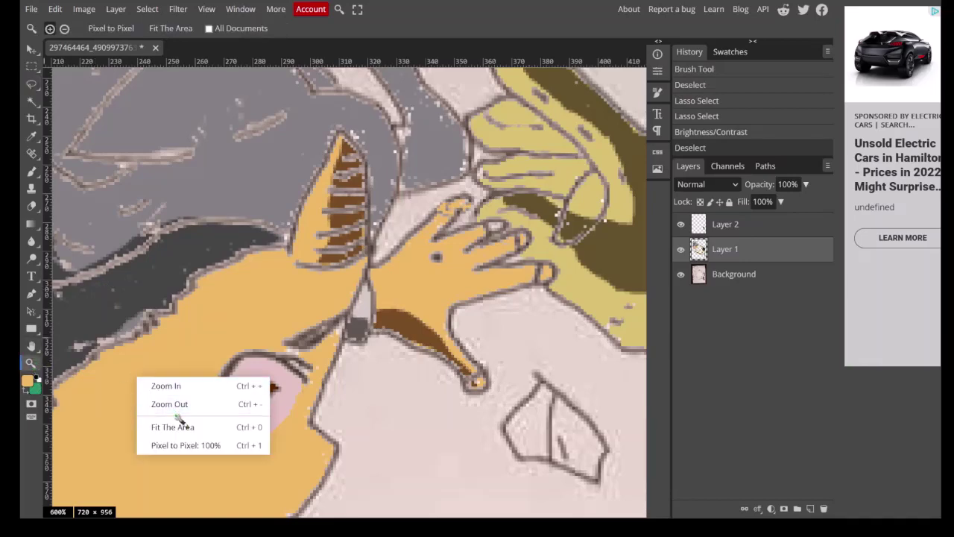
click(180, 426)
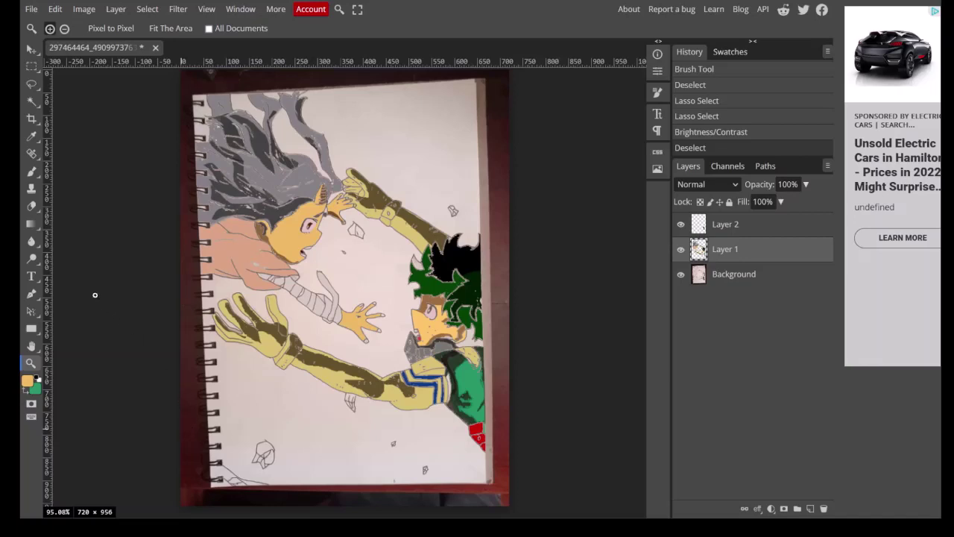
click(31, 102)
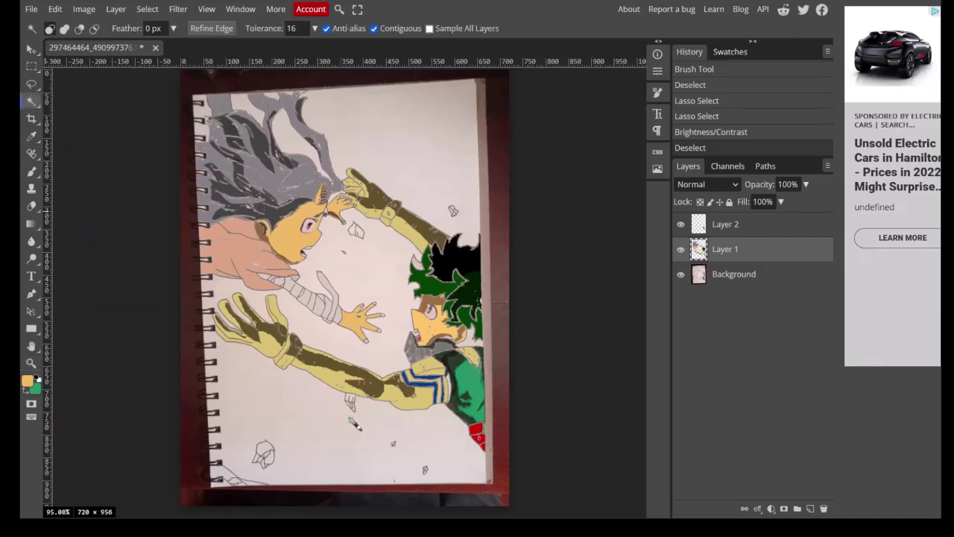
click(275, 467)
key(ctrl+d)
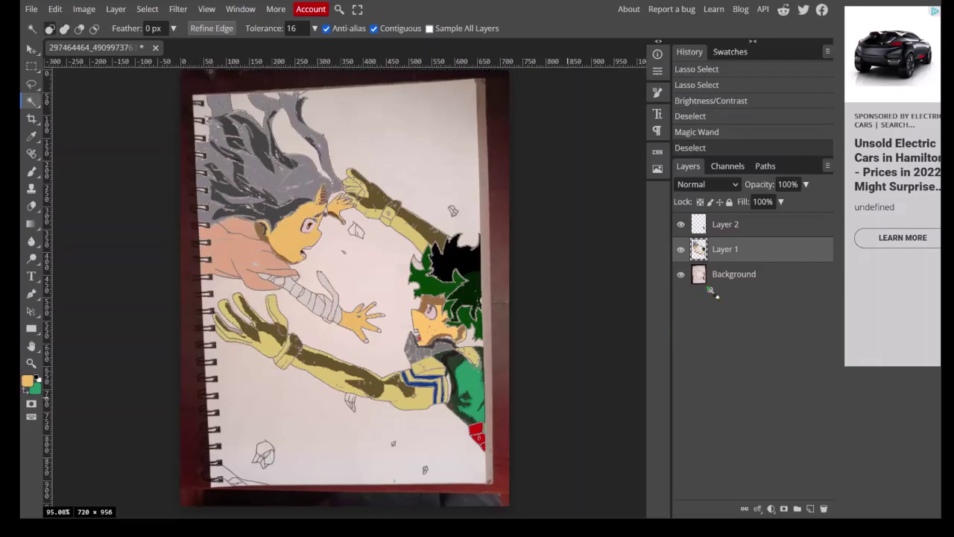
Magic Wand-select the shadow-side facets of the falling rocks and the ground in the drawing's lower-left corner on the Background layer.
click(712, 283)
click(270, 458)
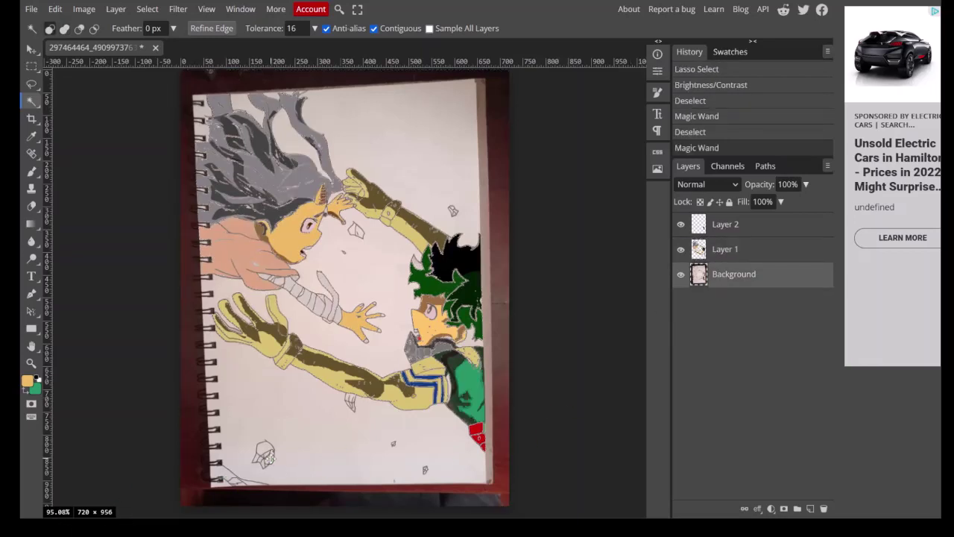
shift+click(266, 458)
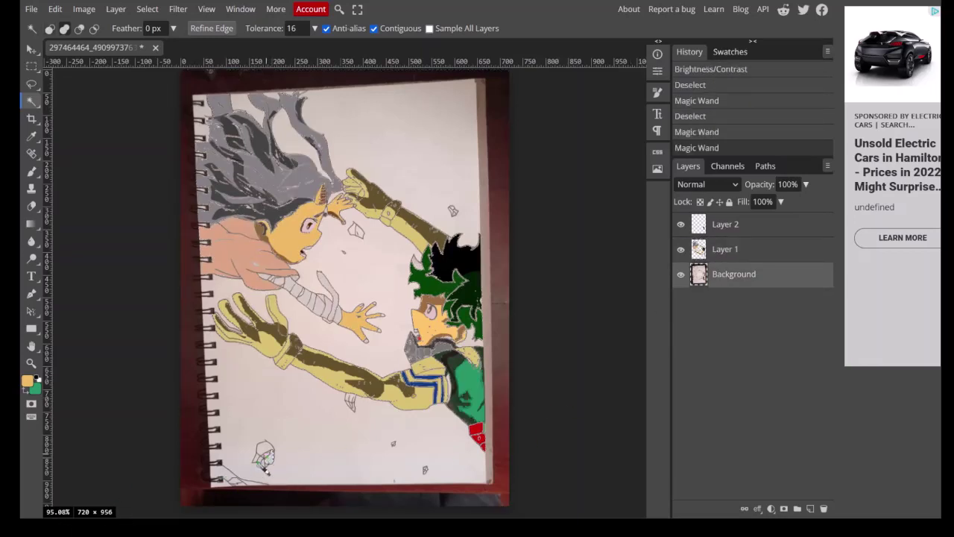
shift+click(263, 463)
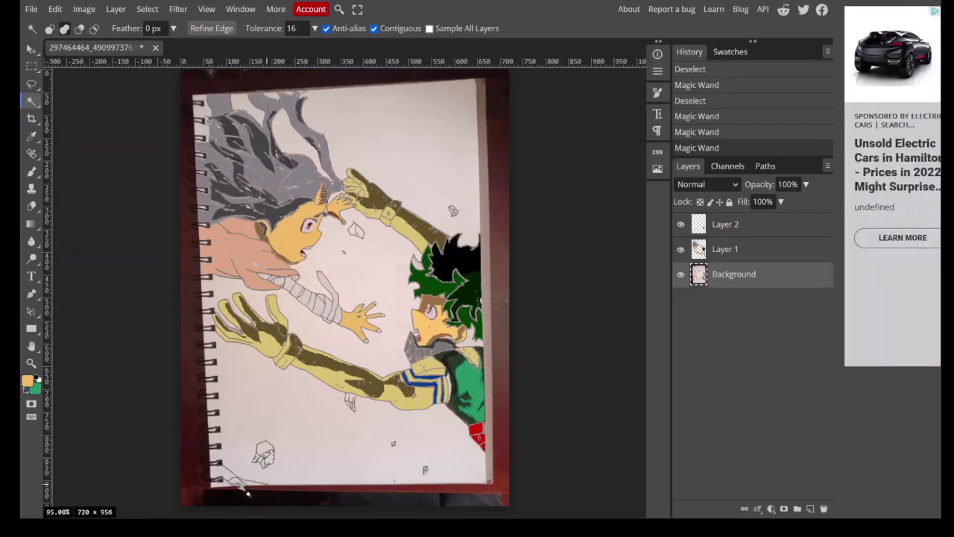
shift+click(238, 486)
shift+click(256, 491)
shift+click(357, 409)
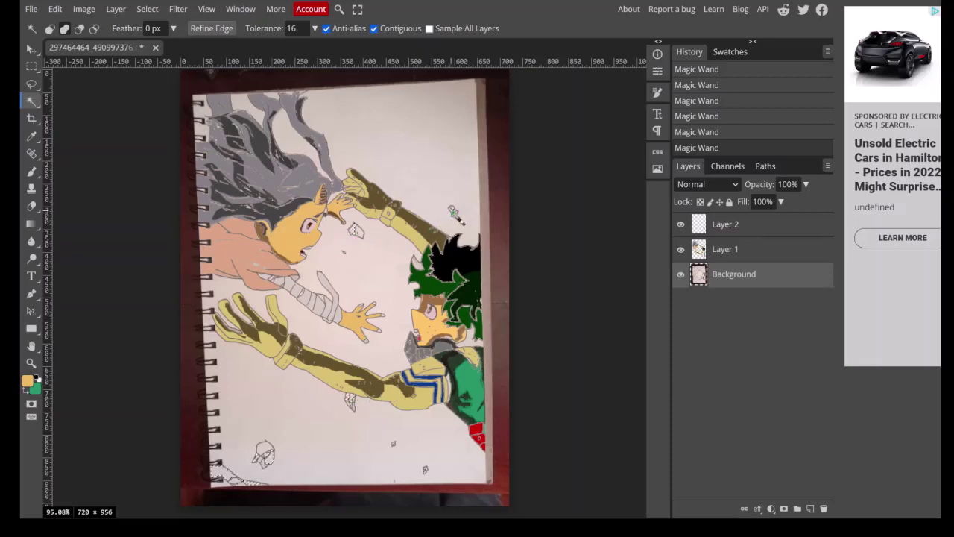
Brush dark grey #333333 into the selected rock and ground facets on Layer 1 and deselect.
click(27, 381)
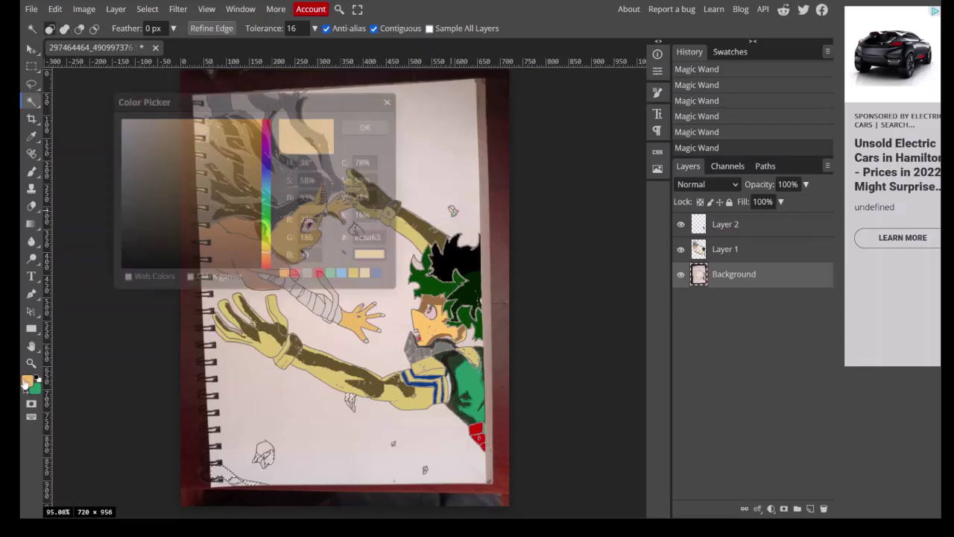
drag(179, 199, 118, 241)
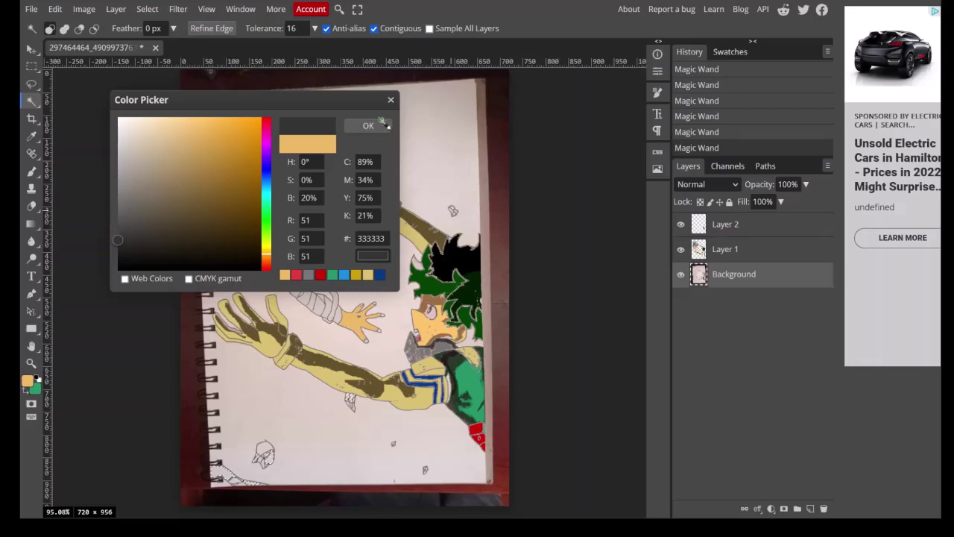
click(383, 123)
click(681, 249)
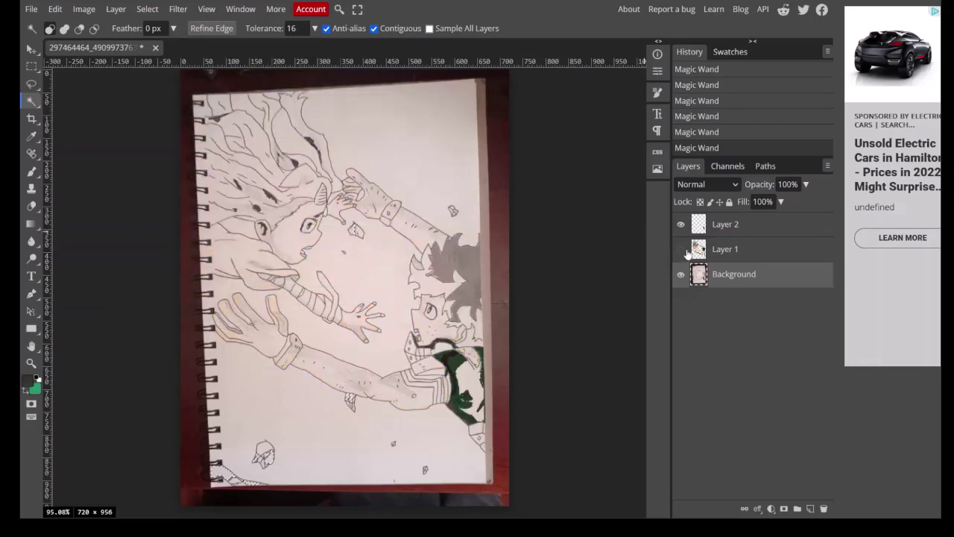
click(681, 249)
click(696, 254)
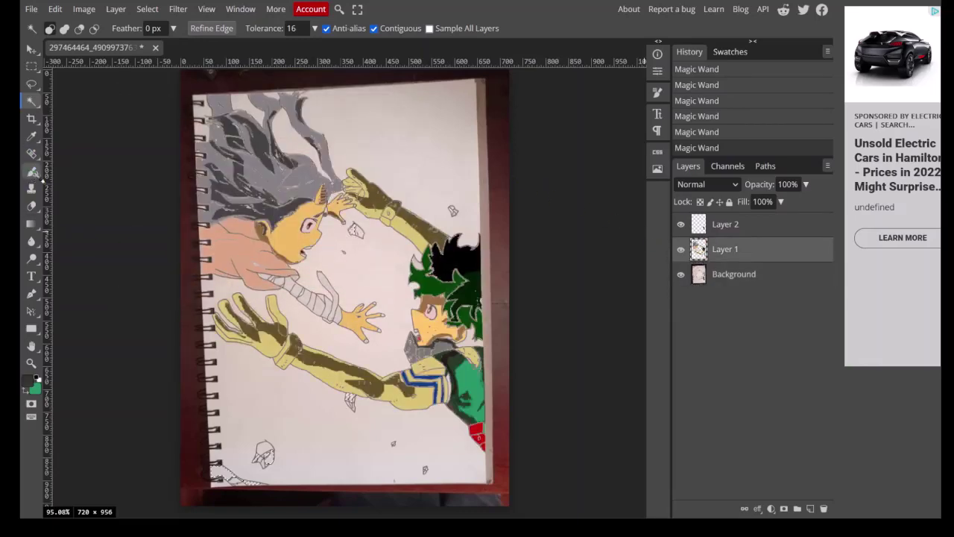
click(32, 171)
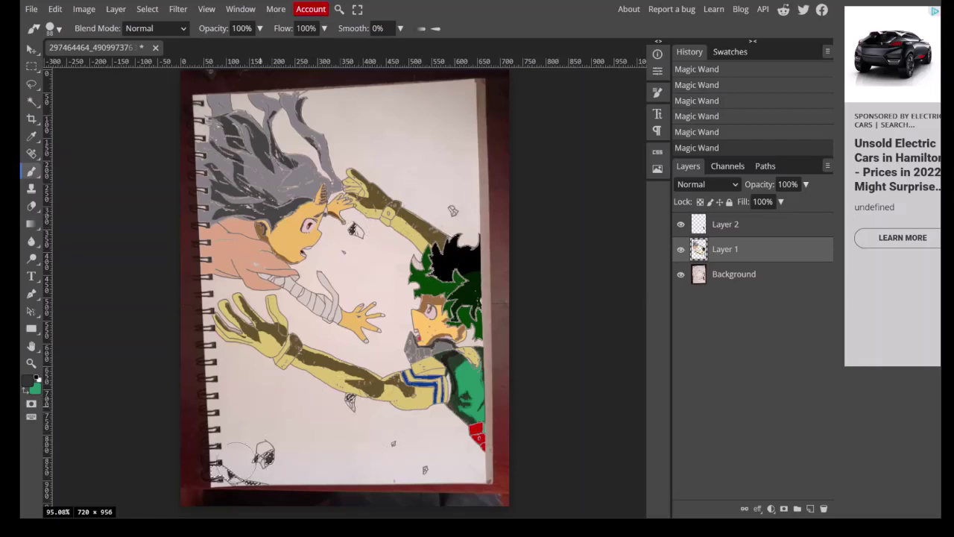
mouse_move(240, 453)
mouse_down()
mouse_move(195, 480)
mouse_move(205, 485)
mouse_up()
key(ctrl+d)
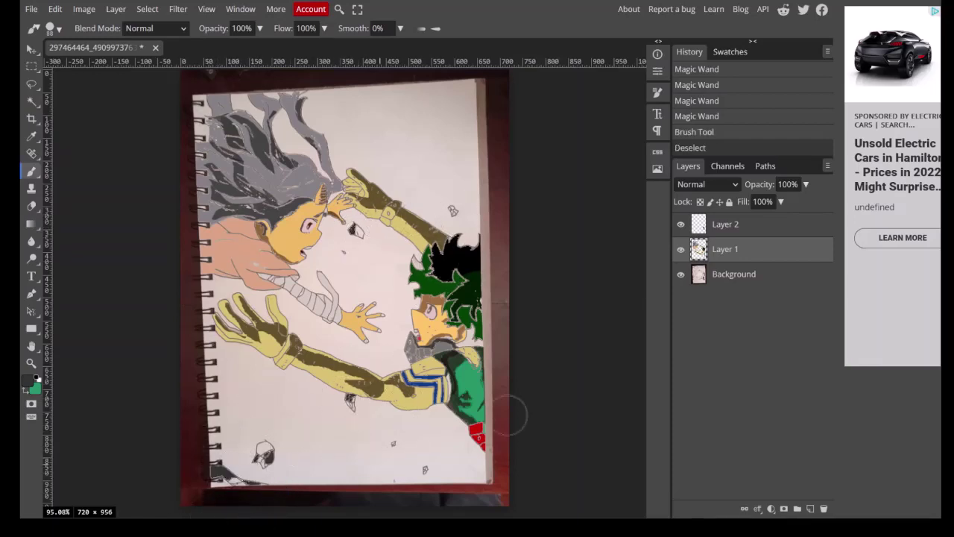
Magic Wand-select the uncoloured facets of the rock near the raised hand and the rock beneath the gloved forearm on the Background layer.
click(728, 276)
click(32, 101)
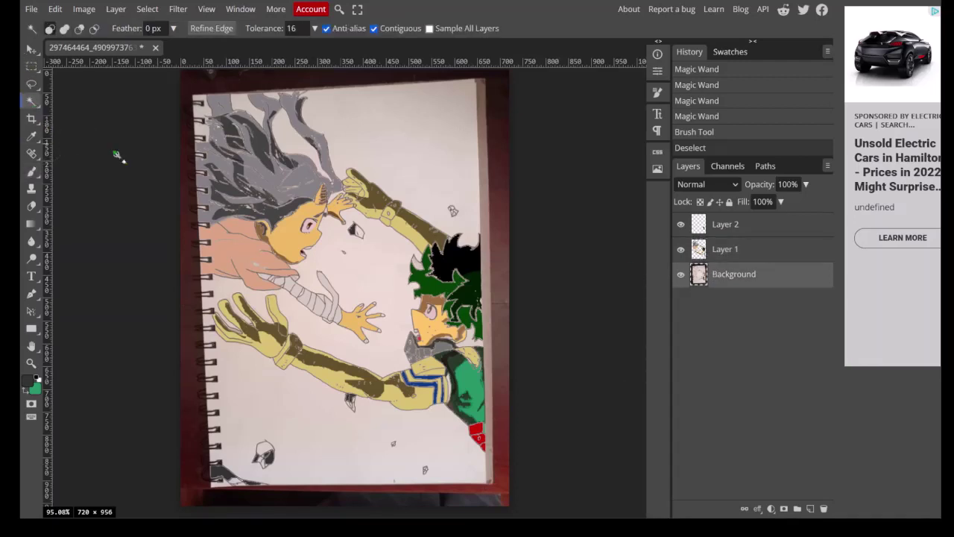
click(366, 239)
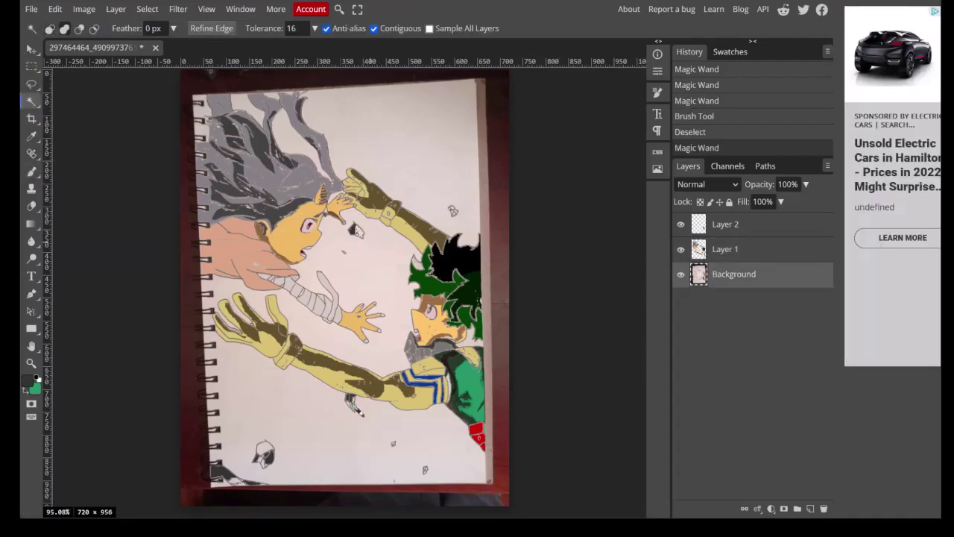
click(31, 363)
click(200, 420)
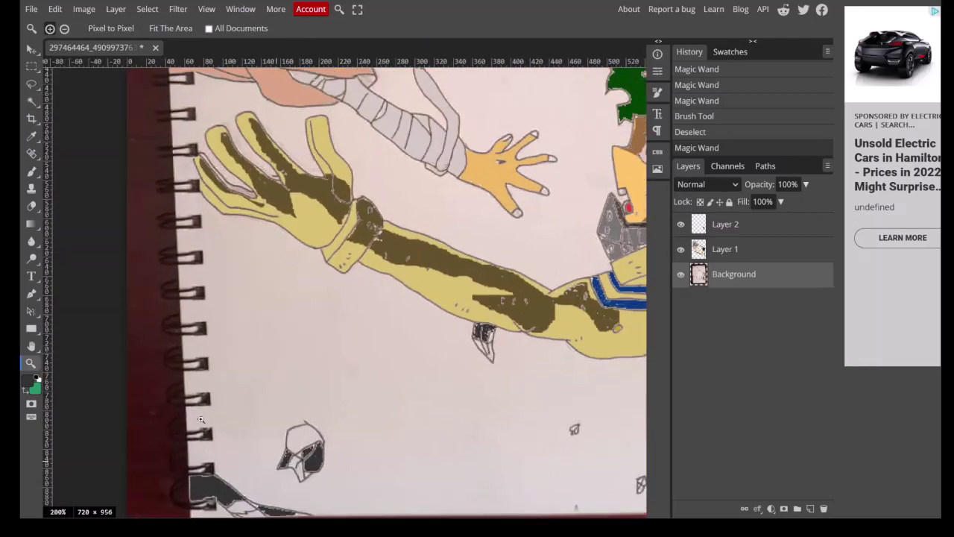
click(31, 101)
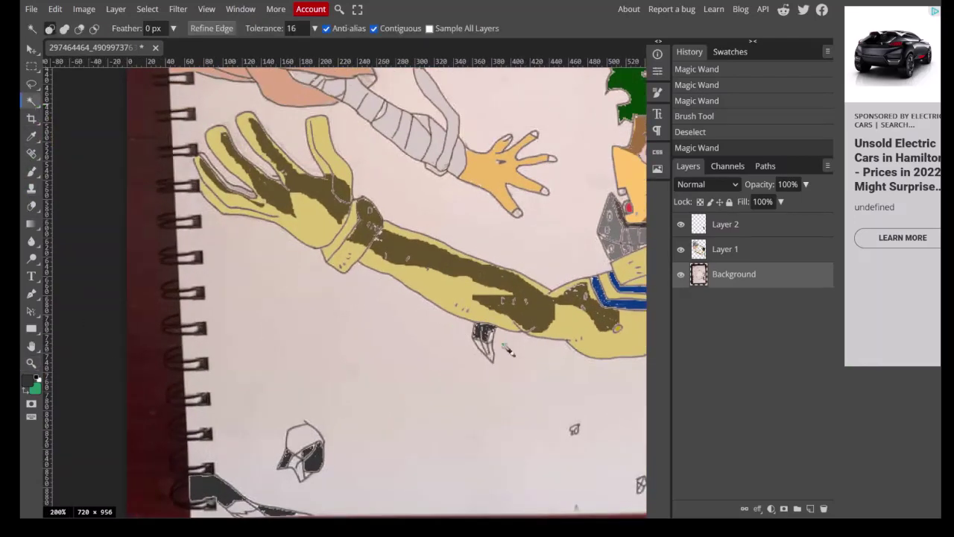
click(499, 362)
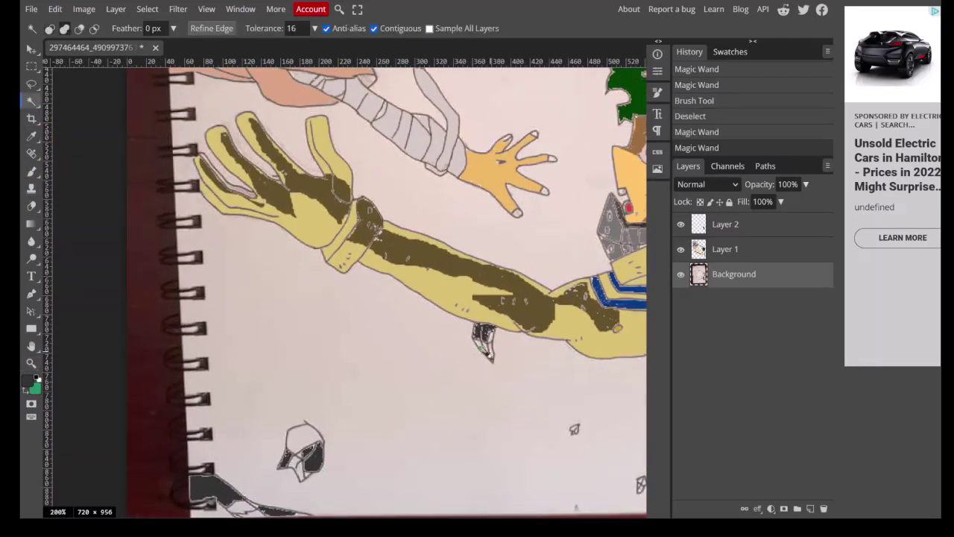
click(493, 359)
click(495, 356)
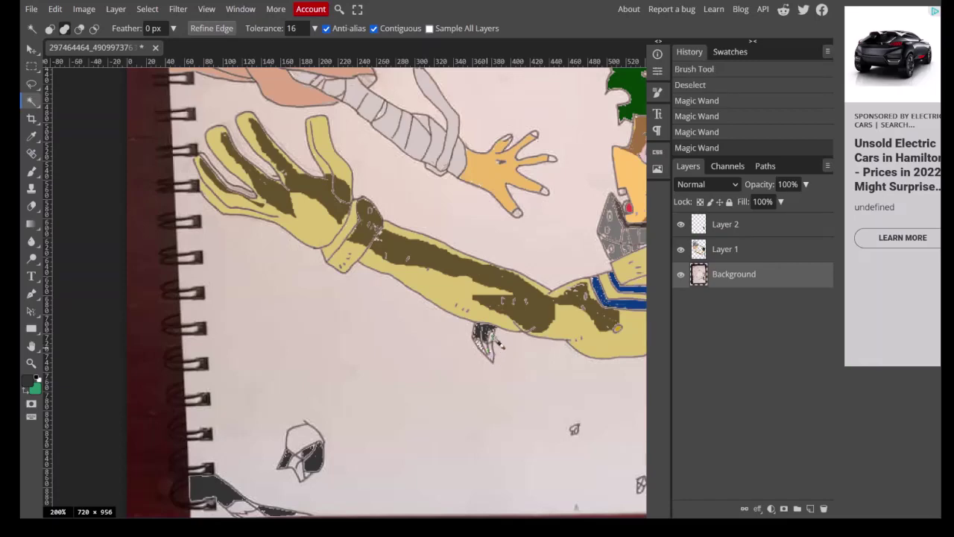
click(491, 340)
click(500, 363)
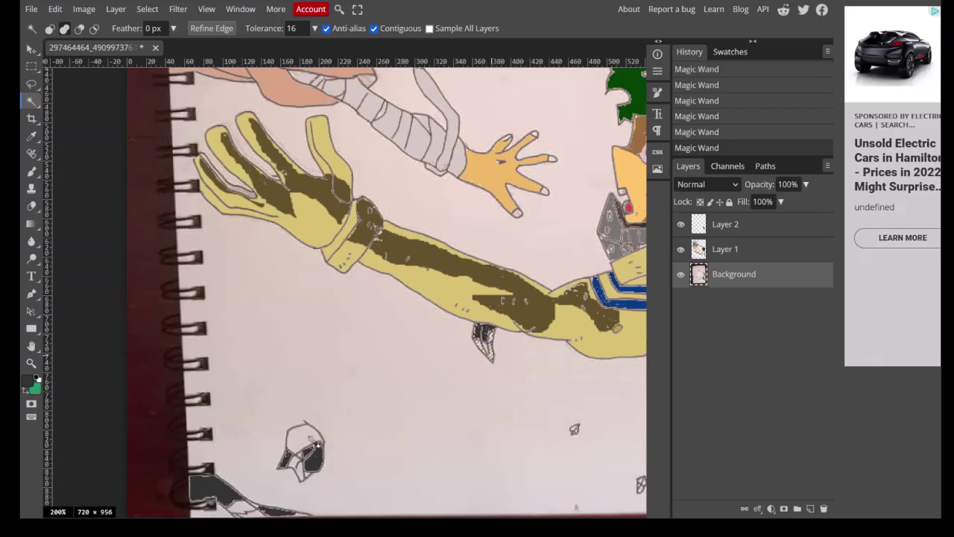
Add the uncoloured facets of the lower rock, the corner ground and the small rock above the green hair to the selection.
scroll(307, 477, down, 3)
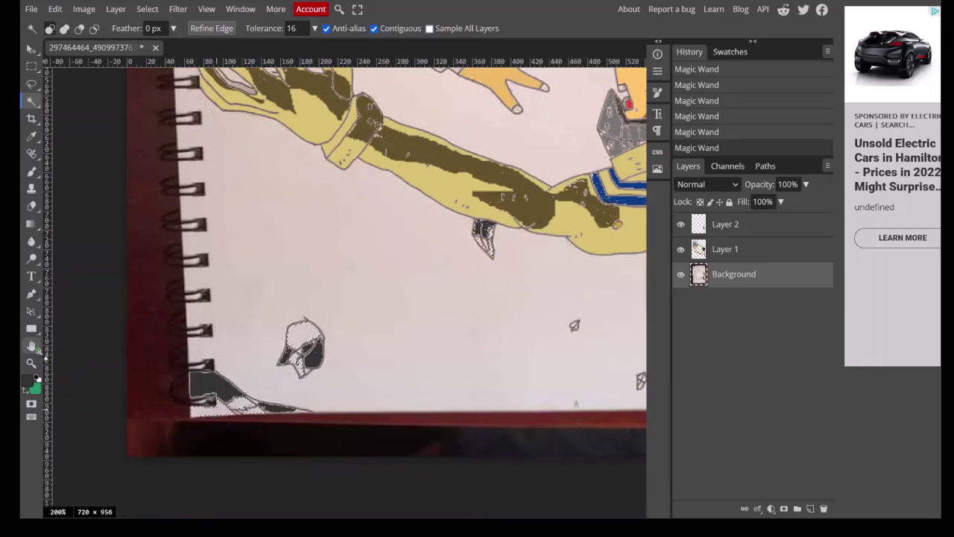
click(31, 363)
right_click(177, 363)
click(247, 423)
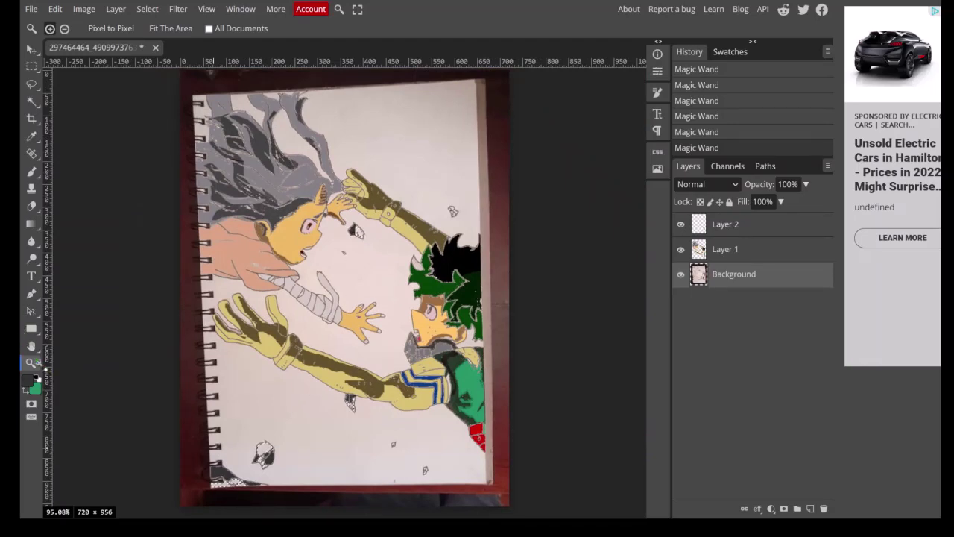
scroll(446, 227, up, 5)
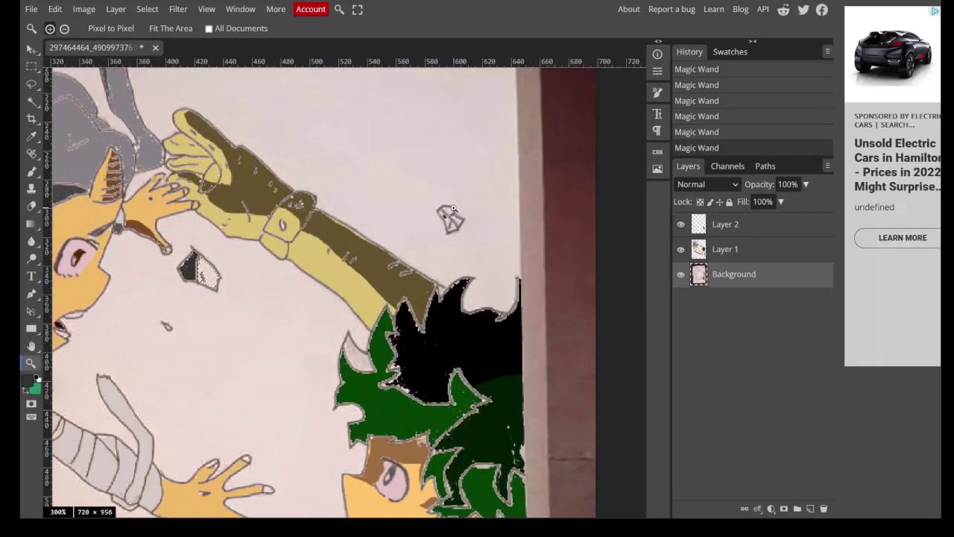
click(31, 100)
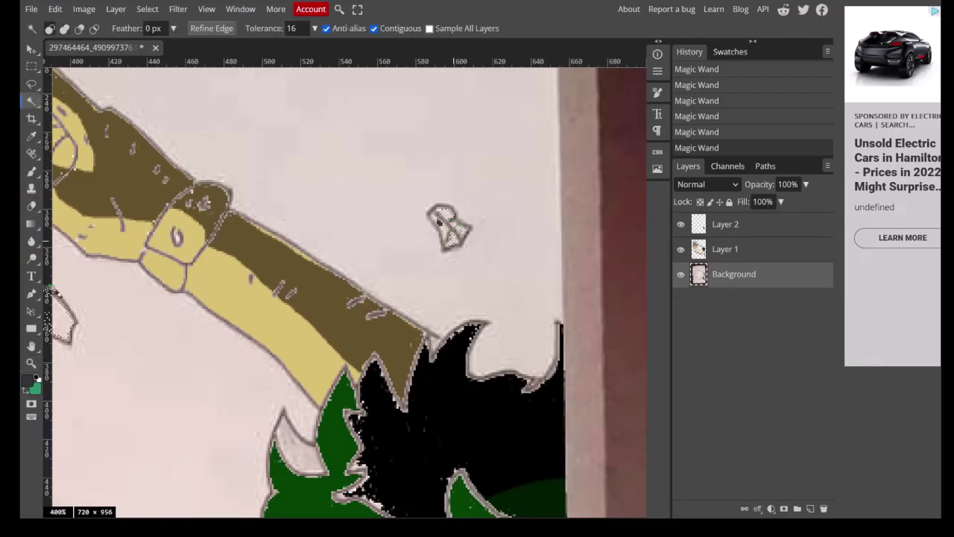
click(27, 383)
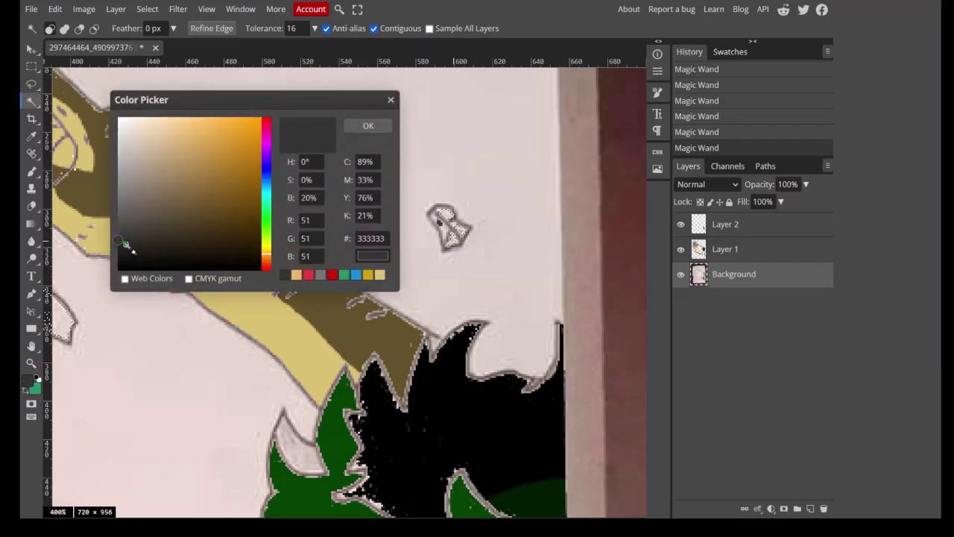
drag(127, 249, 113, 226)
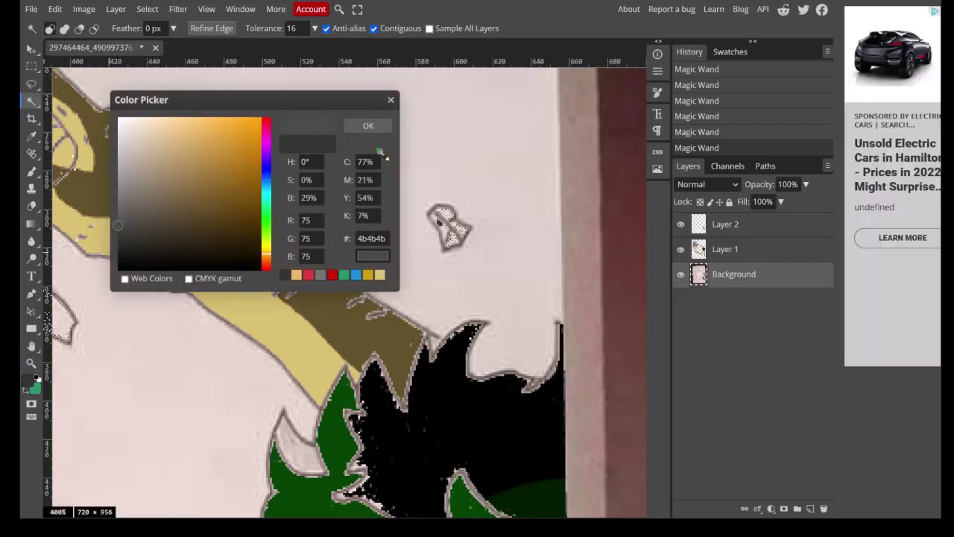
drag(128, 231, 117, 216)
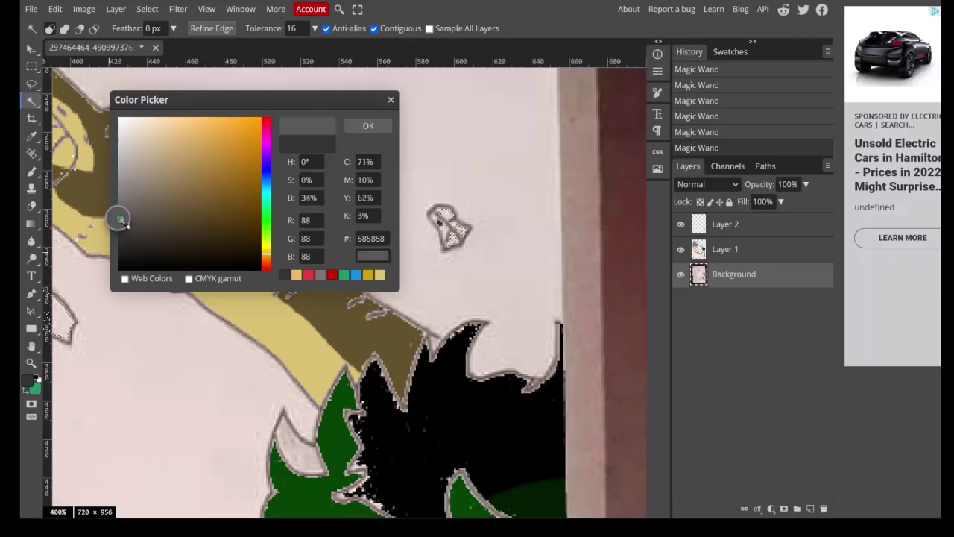
click(391, 99)
Try brushing the dark grey into the selected facets on the Background layer, deselect, and undo both changes.
click(30, 363)
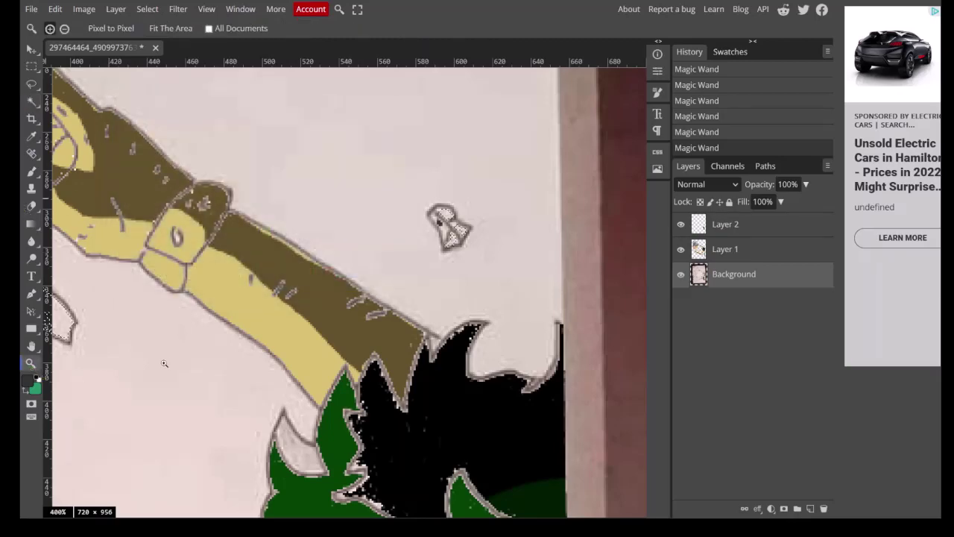
right_click(166, 361)
click(198, 412)
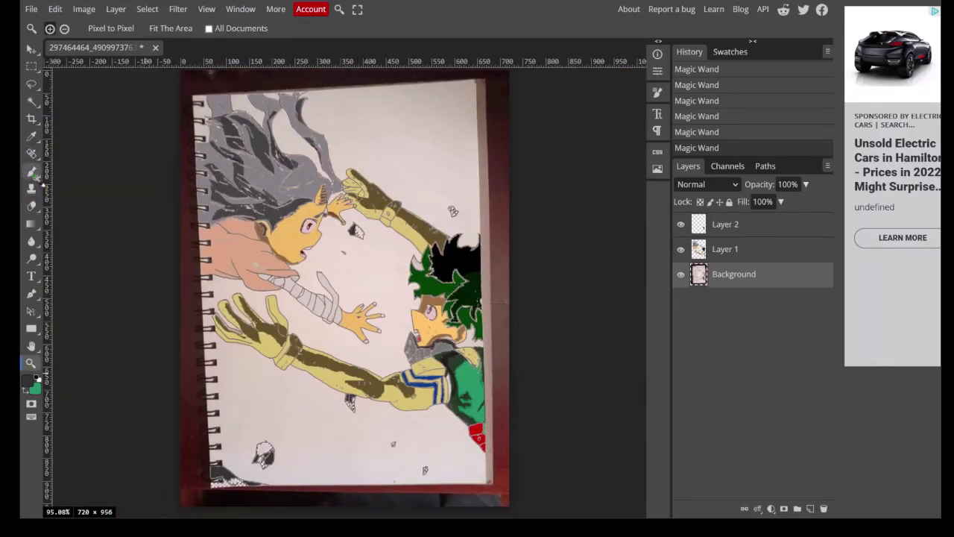
click(31, 170)
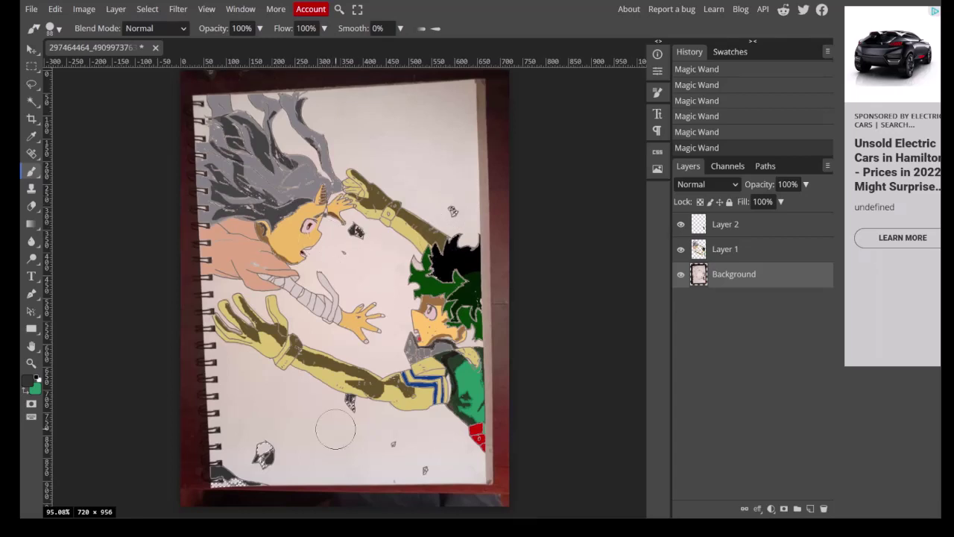
click(265, 451)
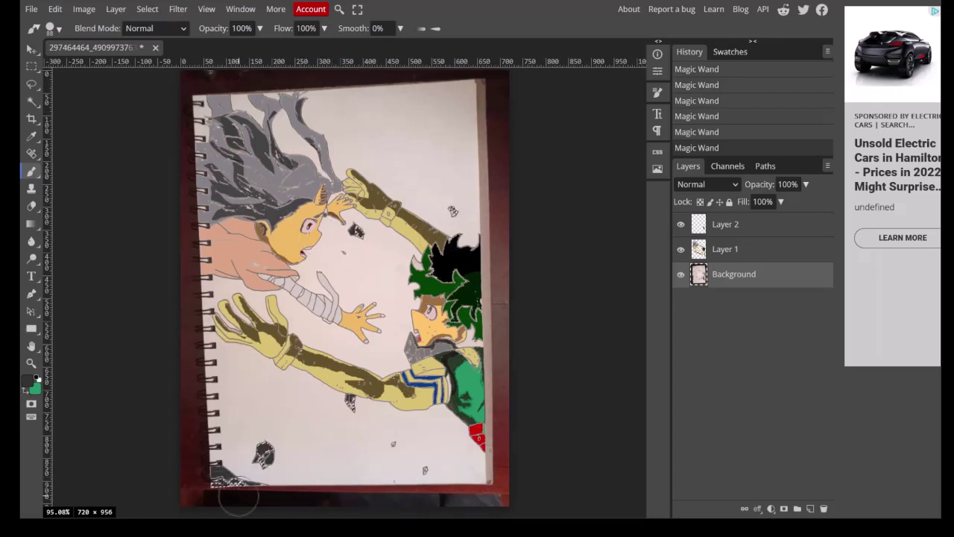
key(ctrl+d)
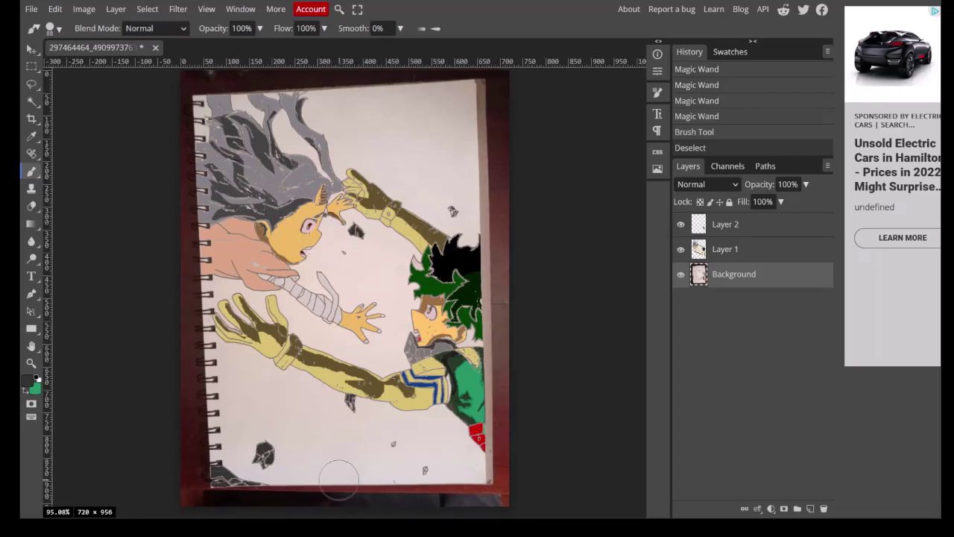
key(ctrl+z)
key(ctrl+z)
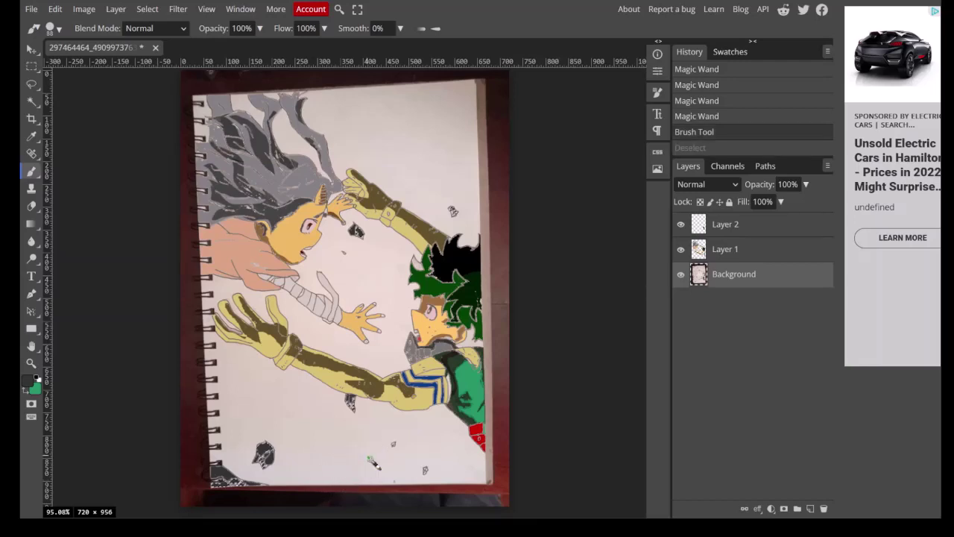
Brush a lighter neutral grey into the selected rock and ground facets on Layer 1 and deselect.
click(733, 253)
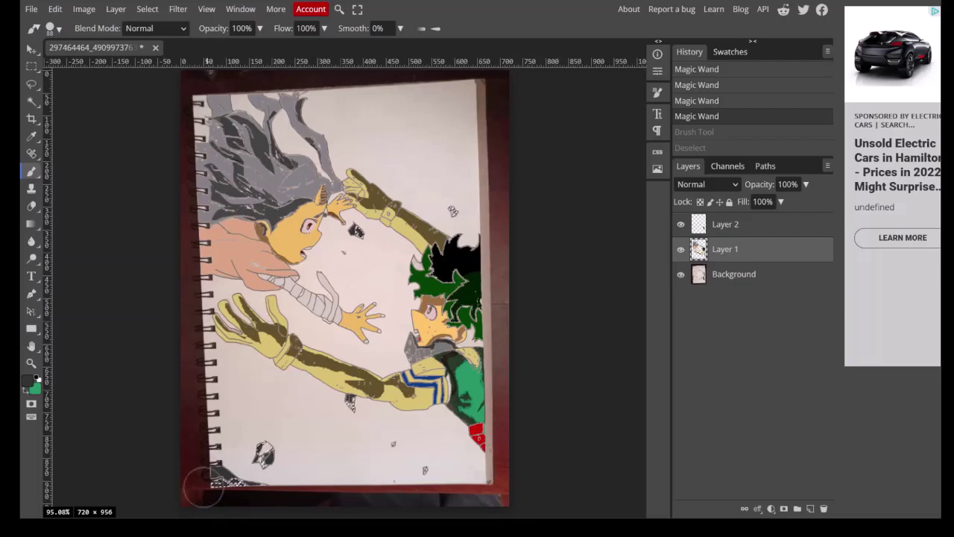
click(266, 444)
key(ctrl+z)
click(31, 378)
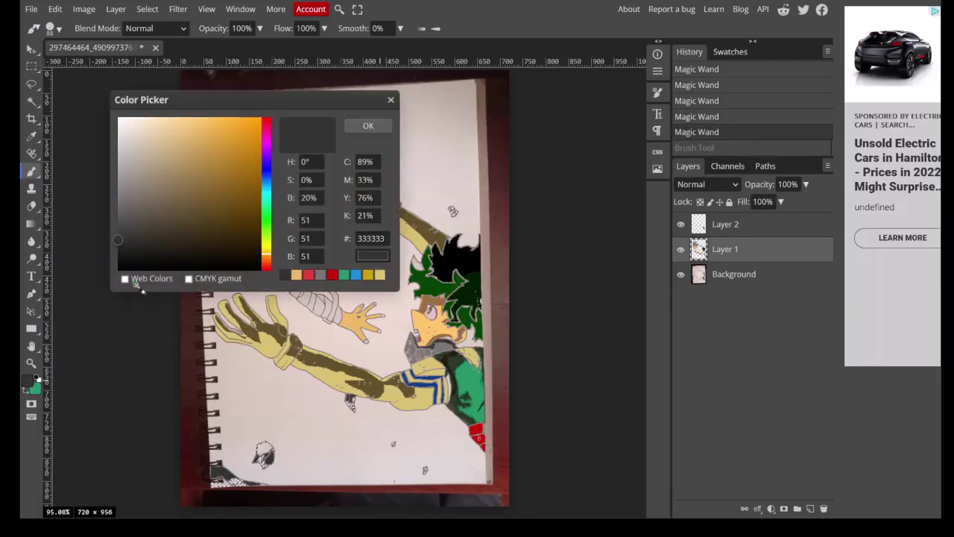
drag(123, 247, 117, 206)
click(369, 126)
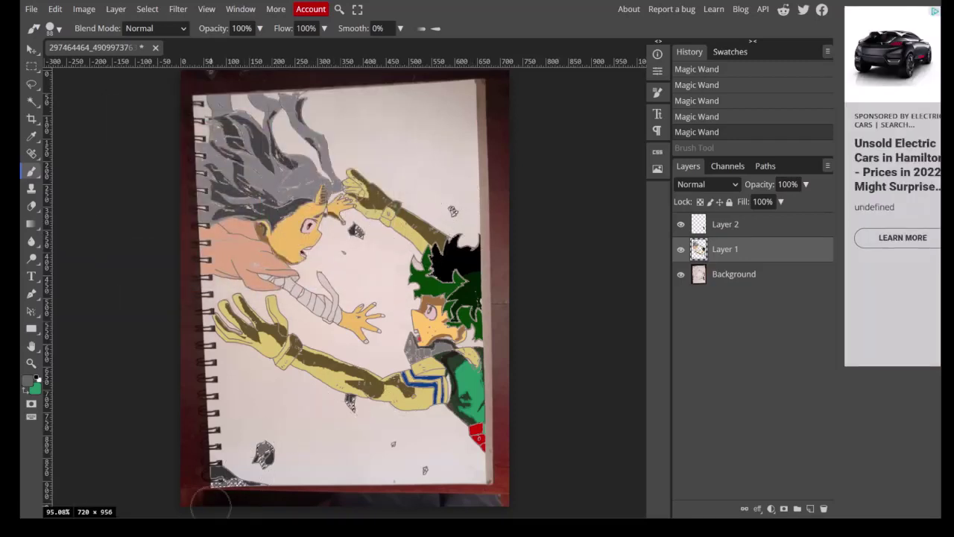
key(ctrl+d)
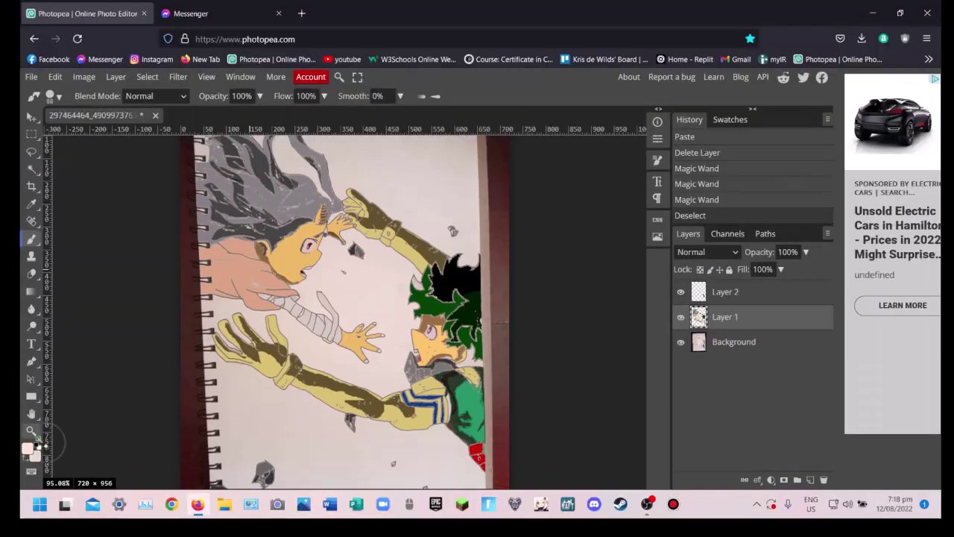
key(z)
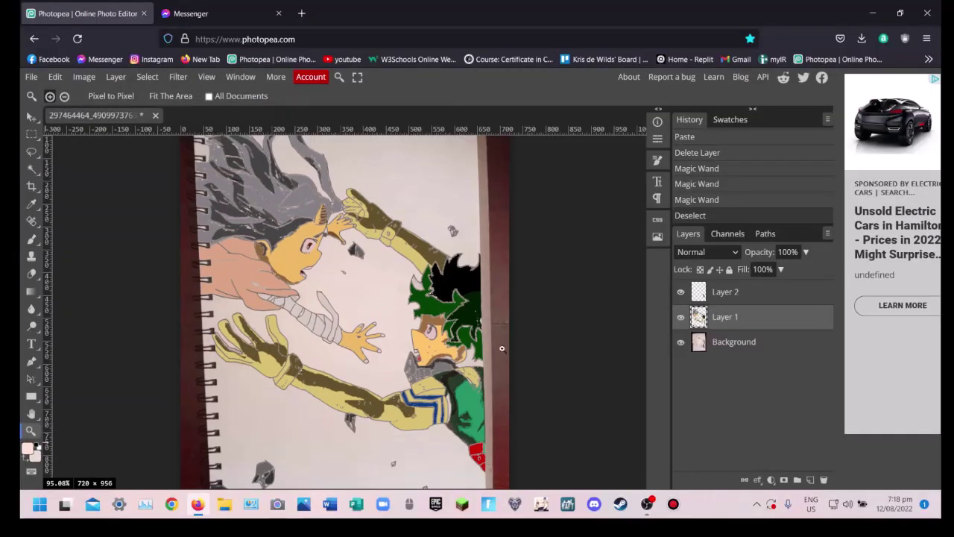
Magic Wand-select the uncoloured gap between the green-haired character's ear, hair and collar on the Background layer.
click(484, 358)
click(484, 359)
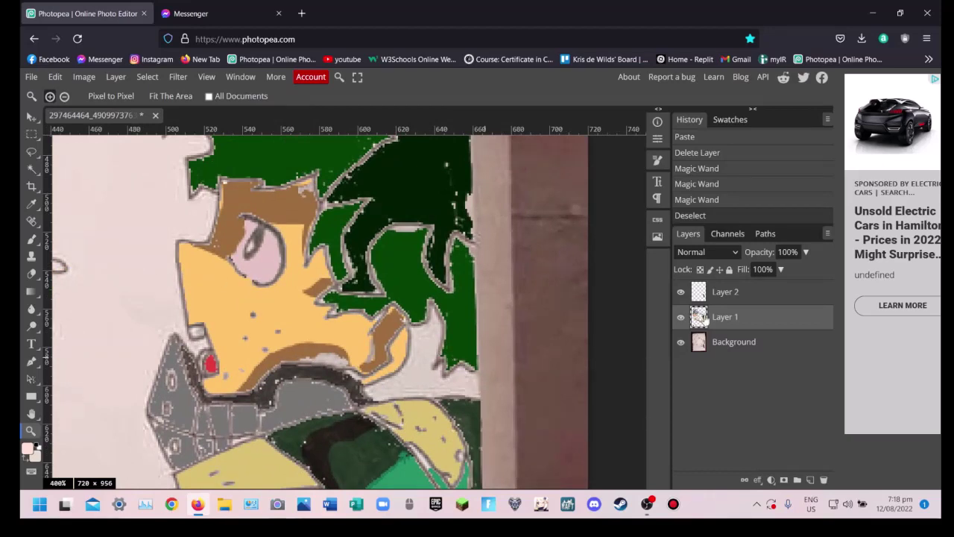
click(721, 352)
key(ctrl+d)
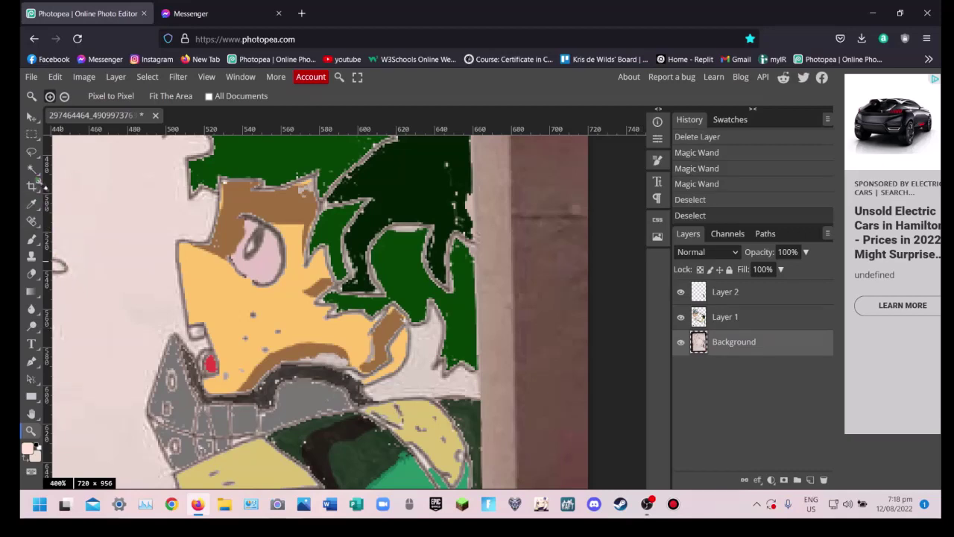
click(32, 172)
click(422, 369)
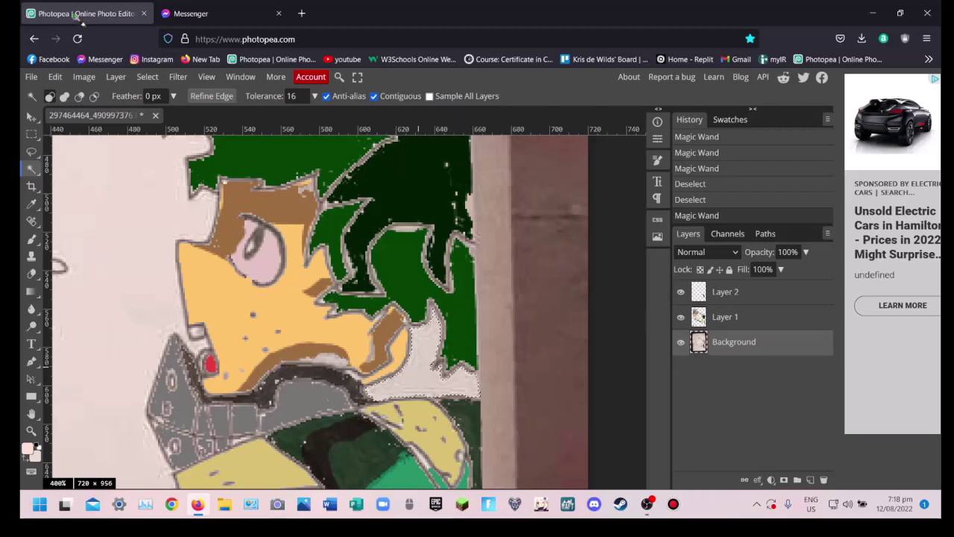
Darken the selected gap with legacy Brightness/Contrast at brightness -150 and contrast -36, and clear the selection.
click(83, 77)
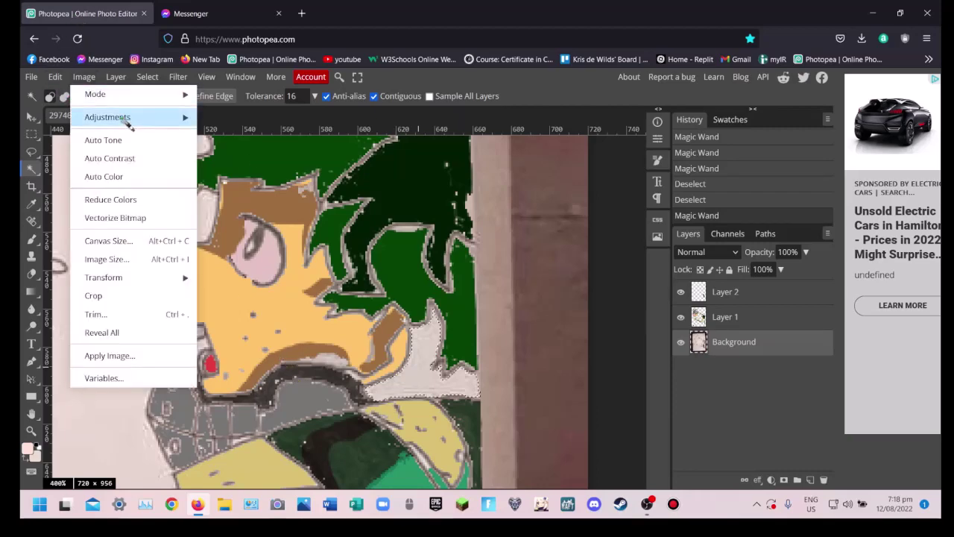
mouse_move(106, 115)
click(243, 120)
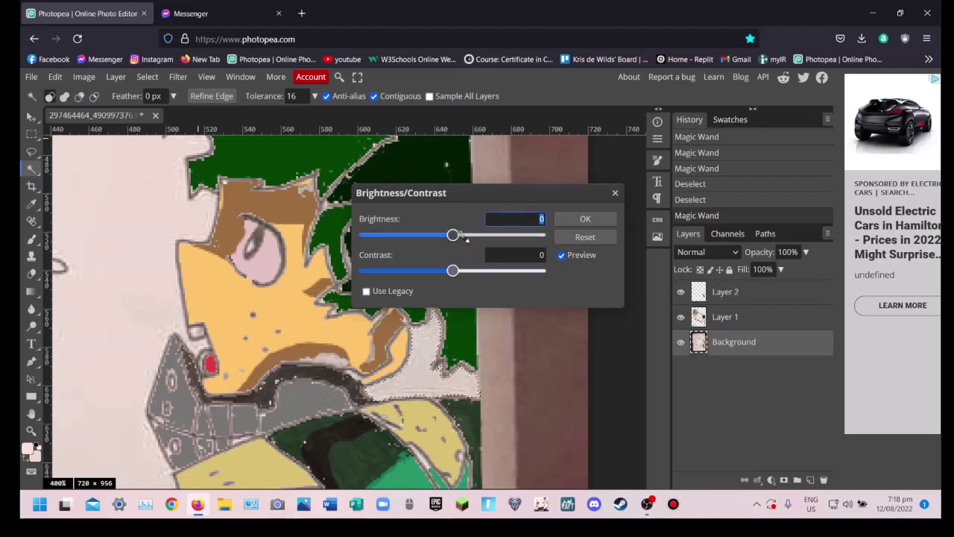
drag(453, 235, 364, 235)
drag(450, 269, 540, 270)
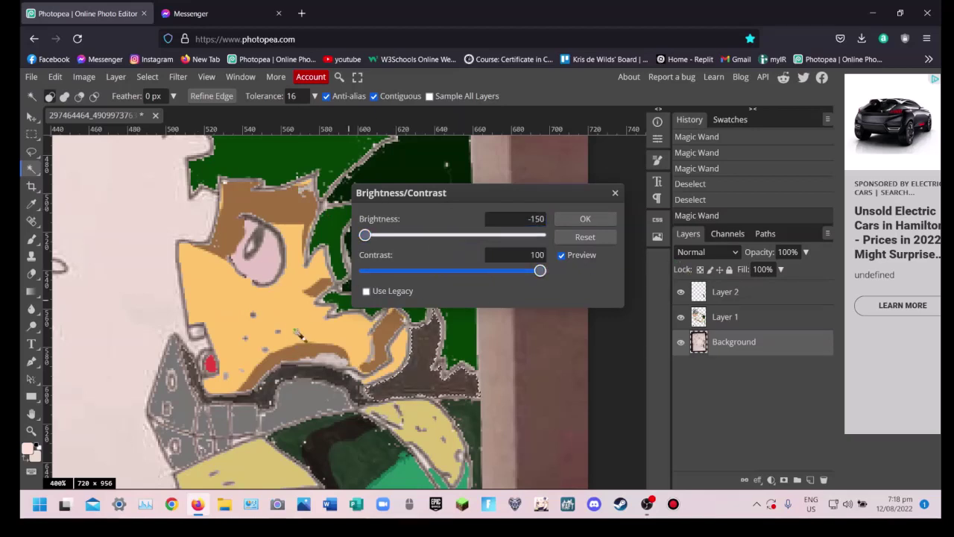
click(366, 292)
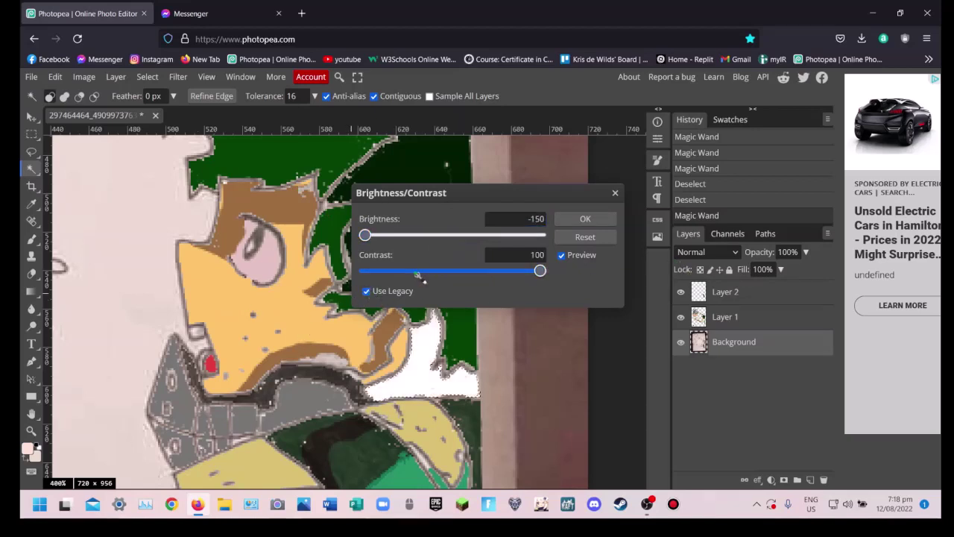
drag(421, 271, 426, 295)
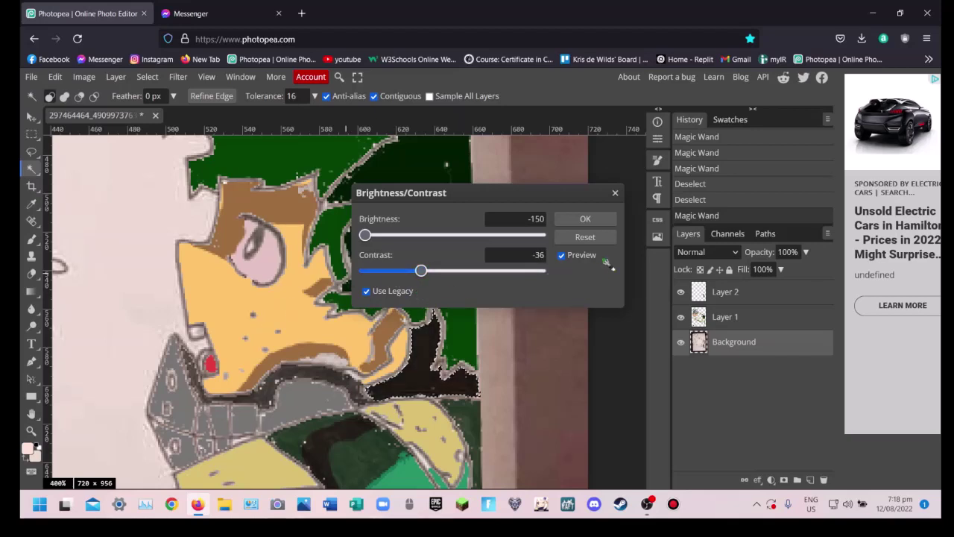
click(580, 219)
key(ctrl+d)
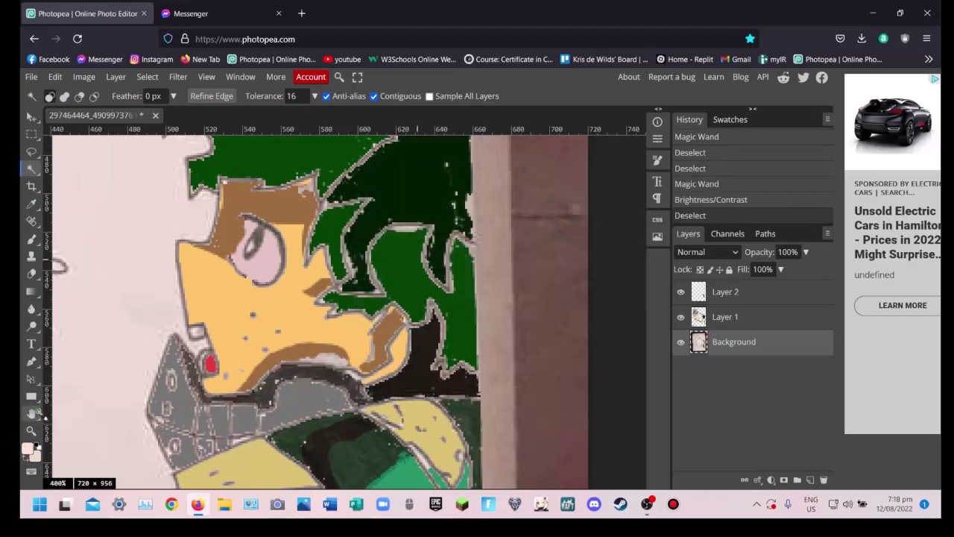
right_click(181, 418)
click(32, 431)
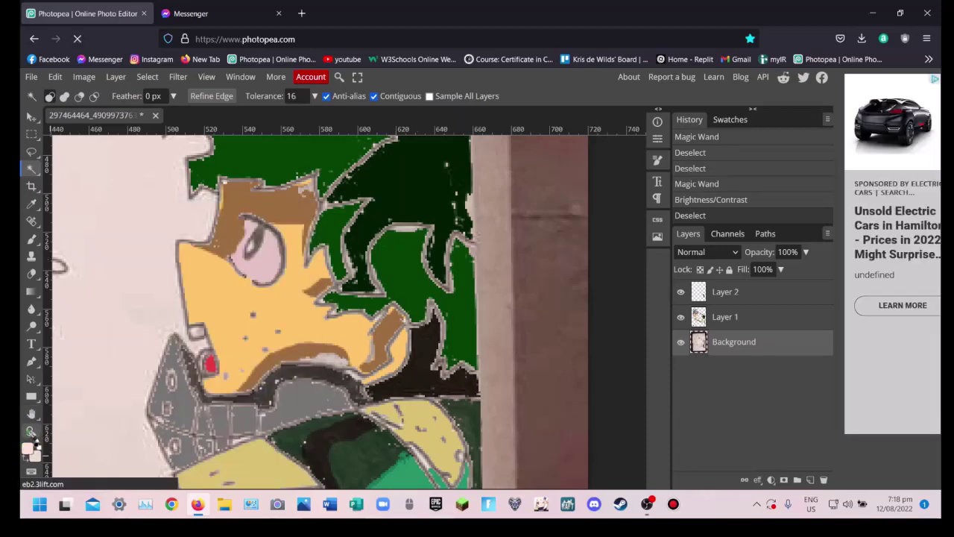
click(32, 430)
right_click(79, 448)
click(103, 456)
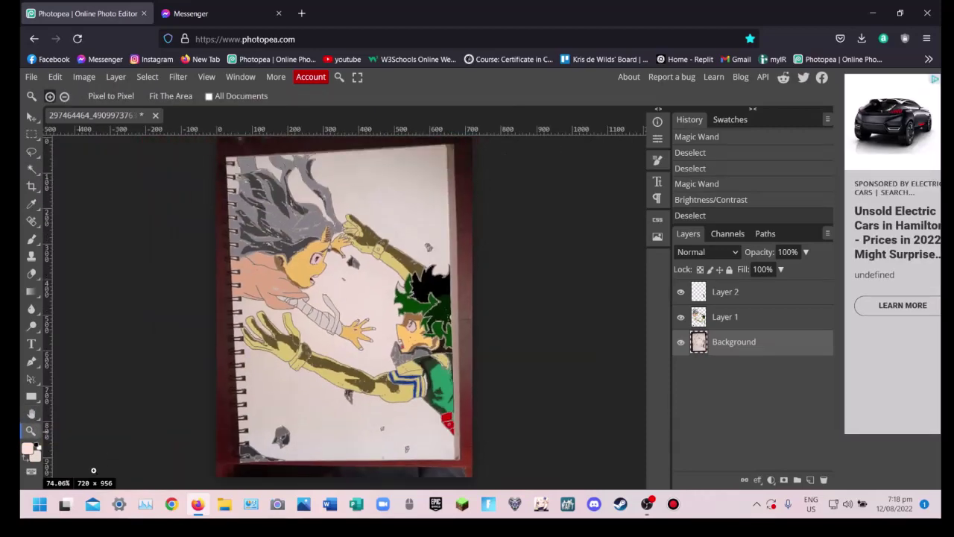
click(340, 430)
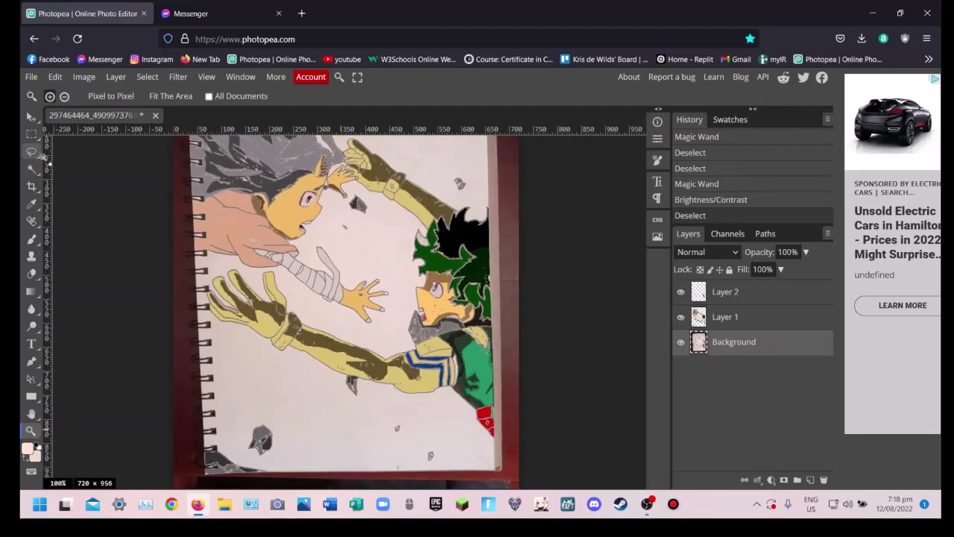
click(32, 152)
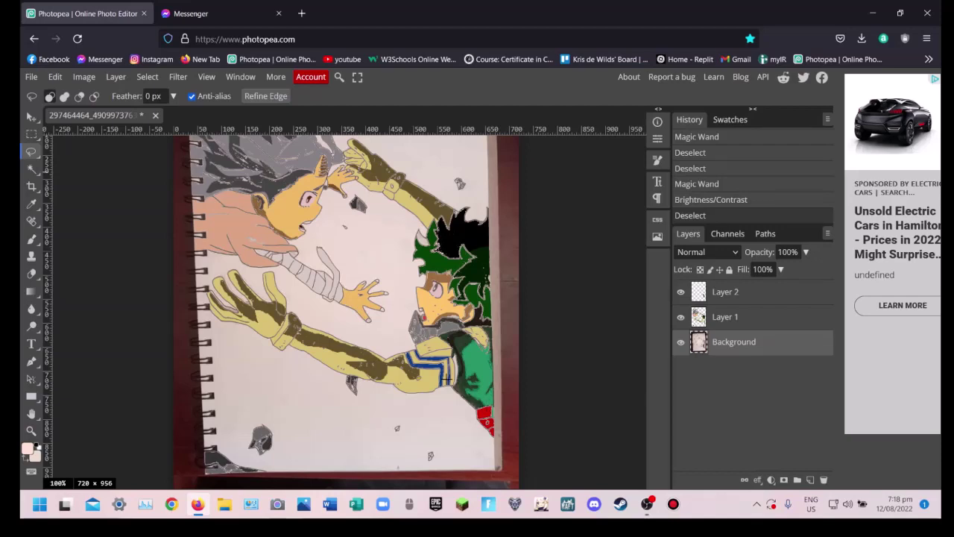
Close the Messenger tab and show the browser in full screen with the whole drawing fitted in view.
click(278, 14)
key(F11)
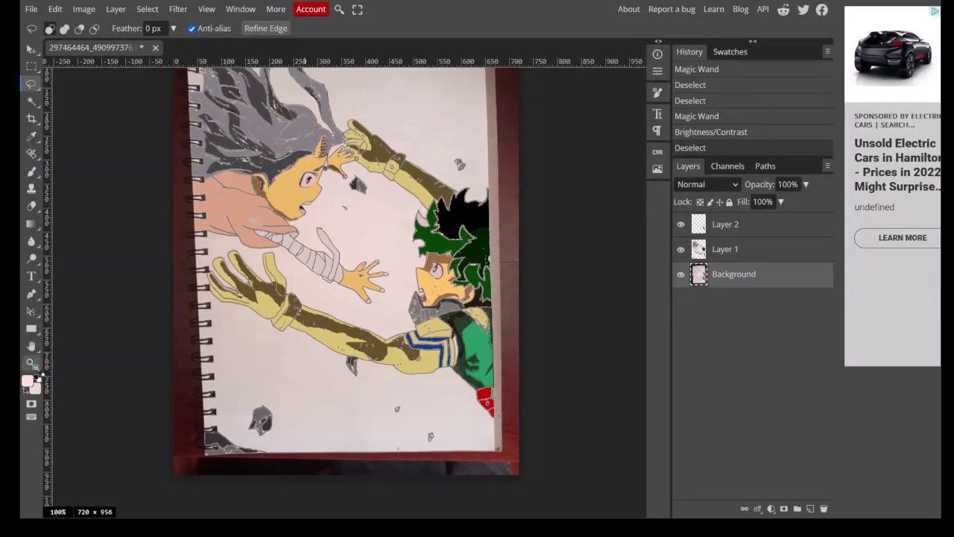
click(31, 363)
right_click(123, 355)
click(154, 398)
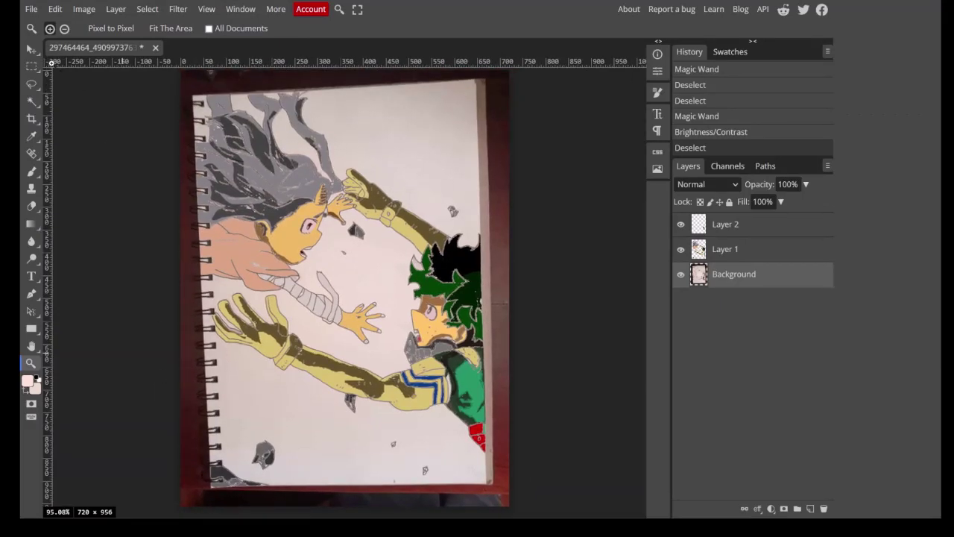
Export the coloured drawing as a PNG image and save it.
click(31, 9)
mouse_move(82, 181)
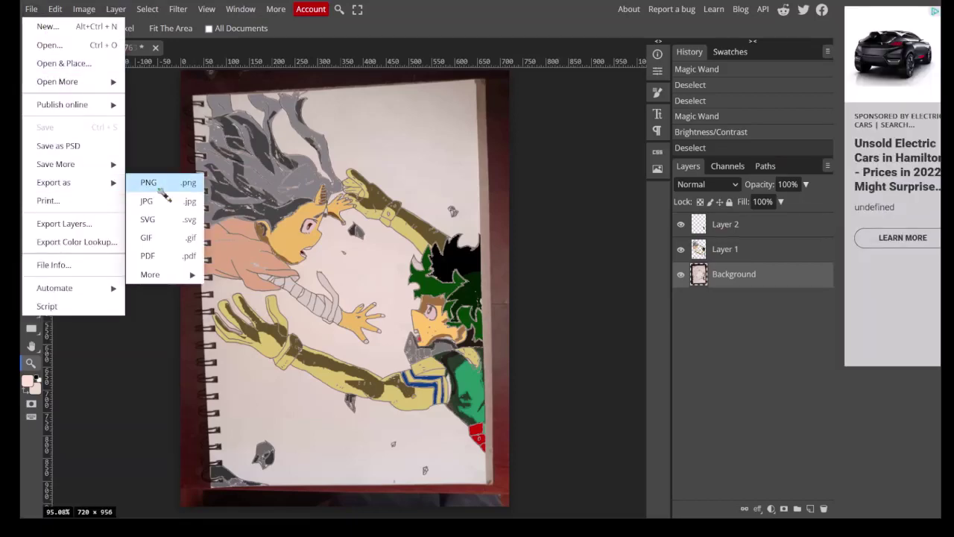
click(153, 183)
click(485, 306)
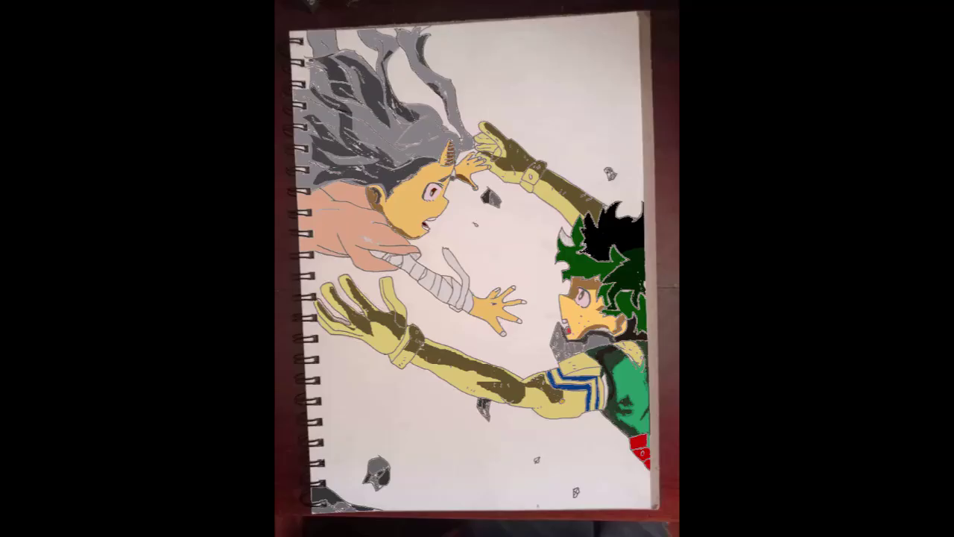